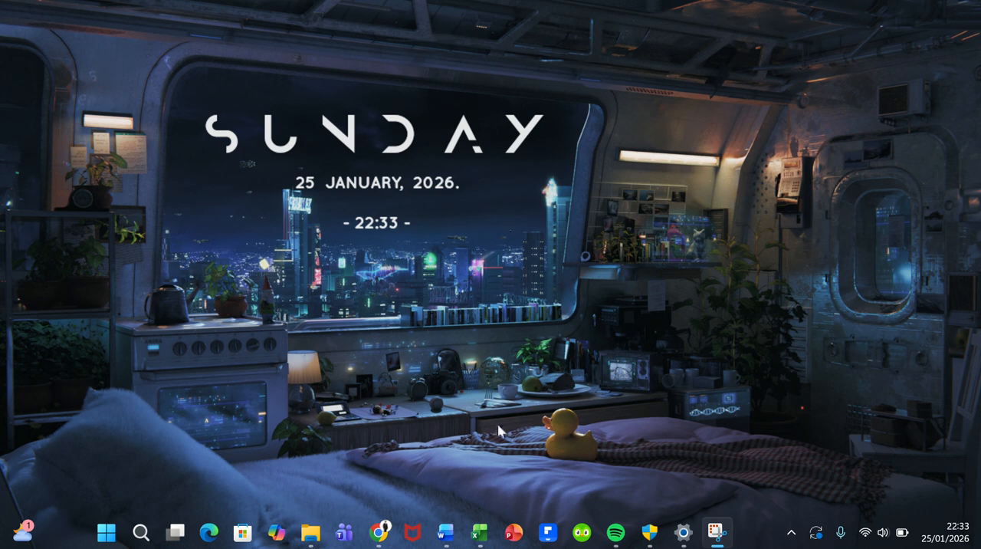
Step: Switch to the Excel workbook Book1 and view the finished habit tracker on Sheet1 before returning to Sheet2
{"action": "mouse_move", "coordinate": [483, 534]}
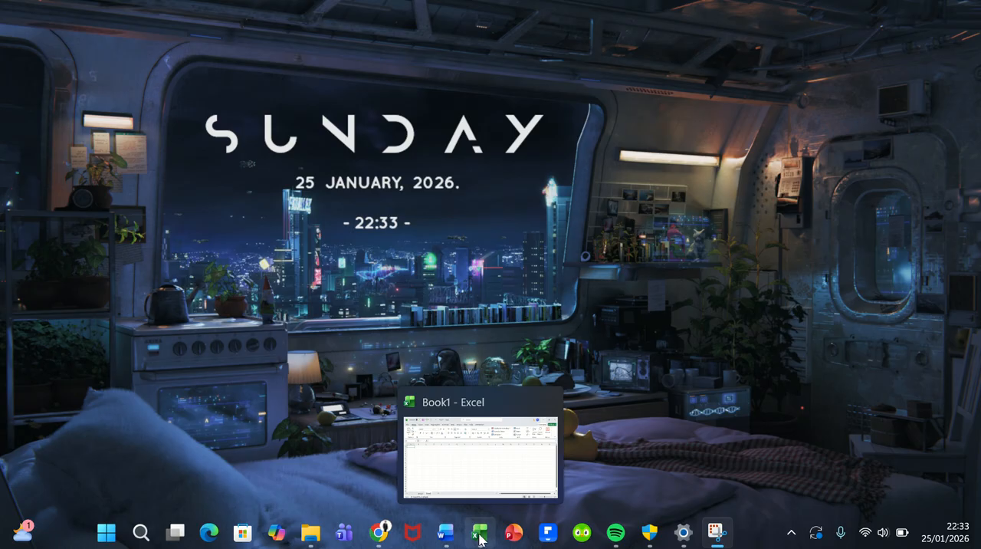
{"action": "left_click", "coordinate": [471, 471]}
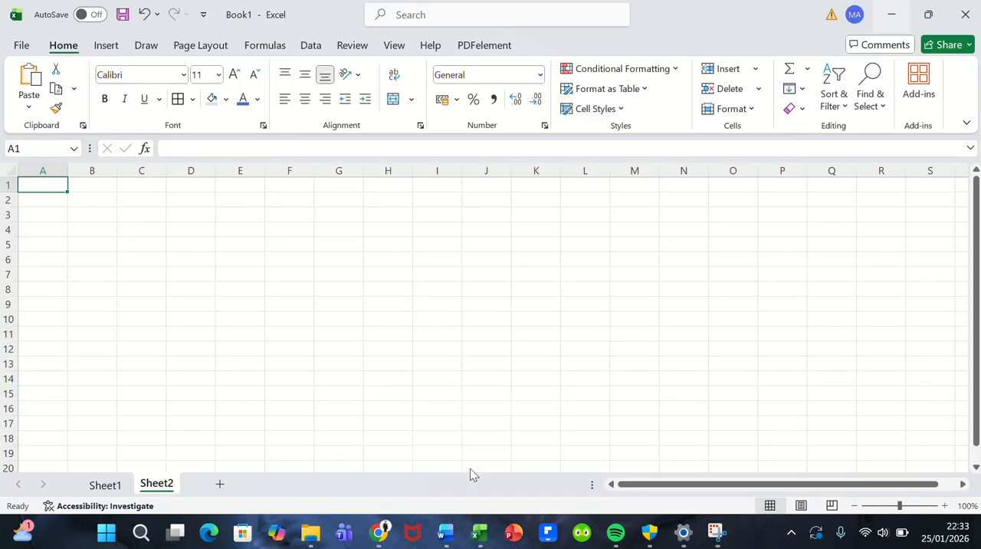
{"action": "left_click", "coordinate": [103, 485]}
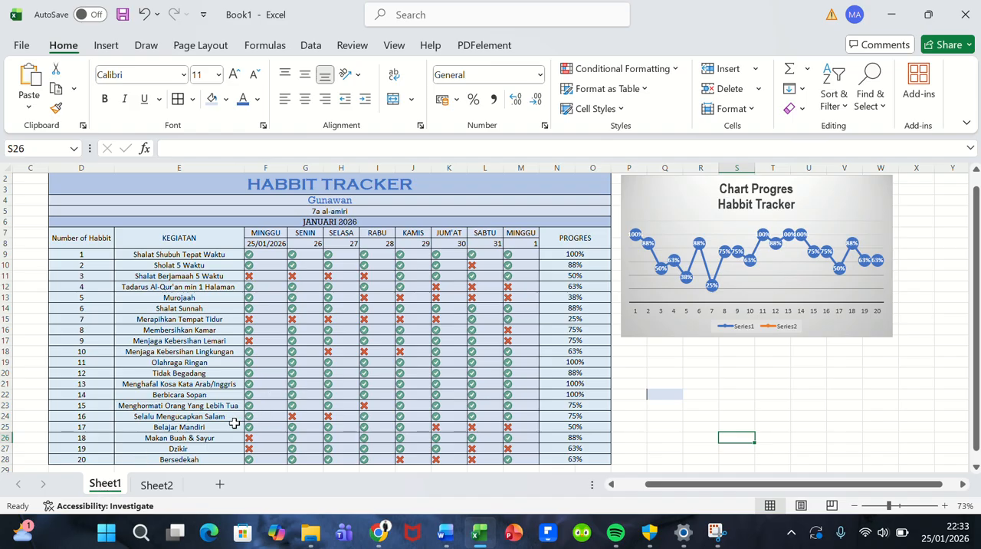
{"action": "left_click", "coordinate": [155, 485]}
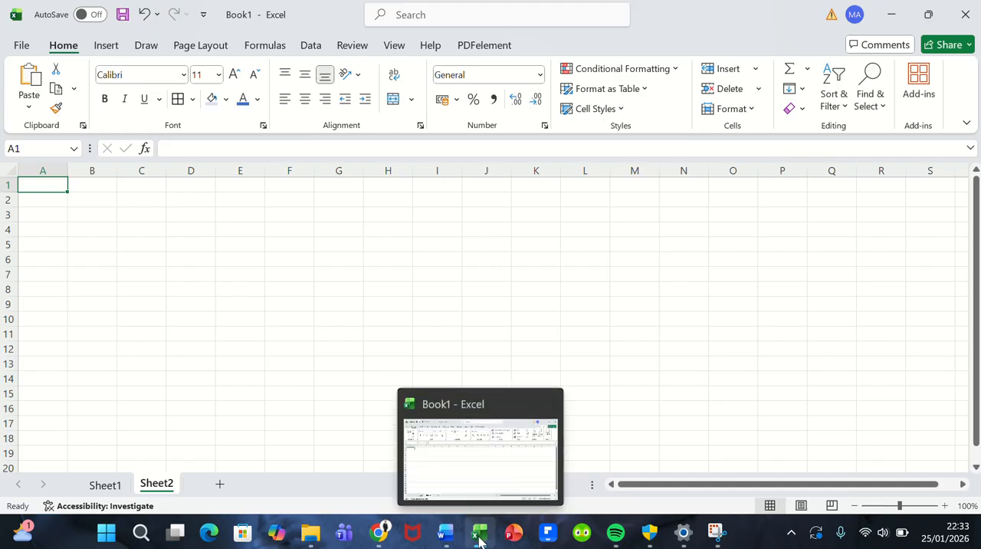
Step: Launch Excel again and create a new blank workbook
{"action": "left_click", "coordinate": [107, 534]}
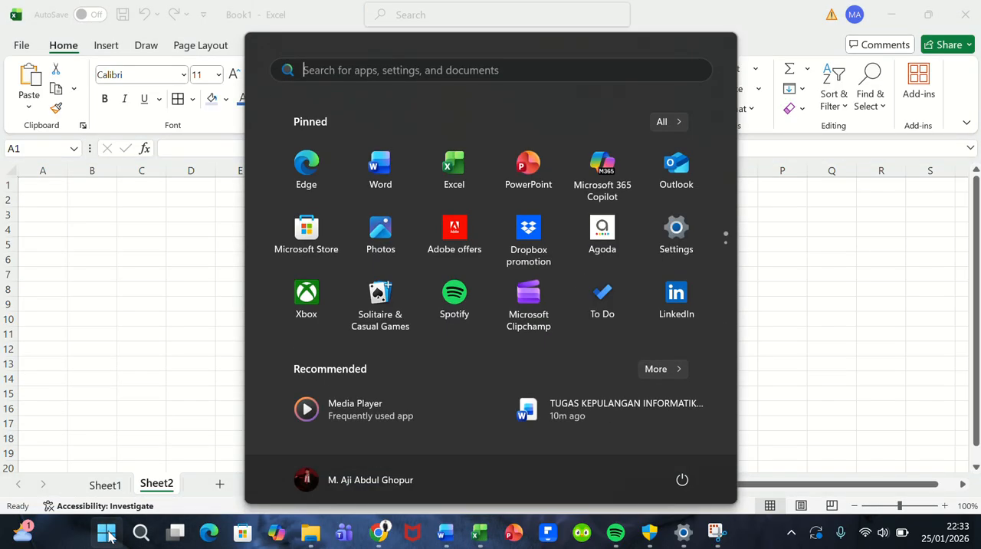
{"action": "left_click", "coordinate": [457, 184]}
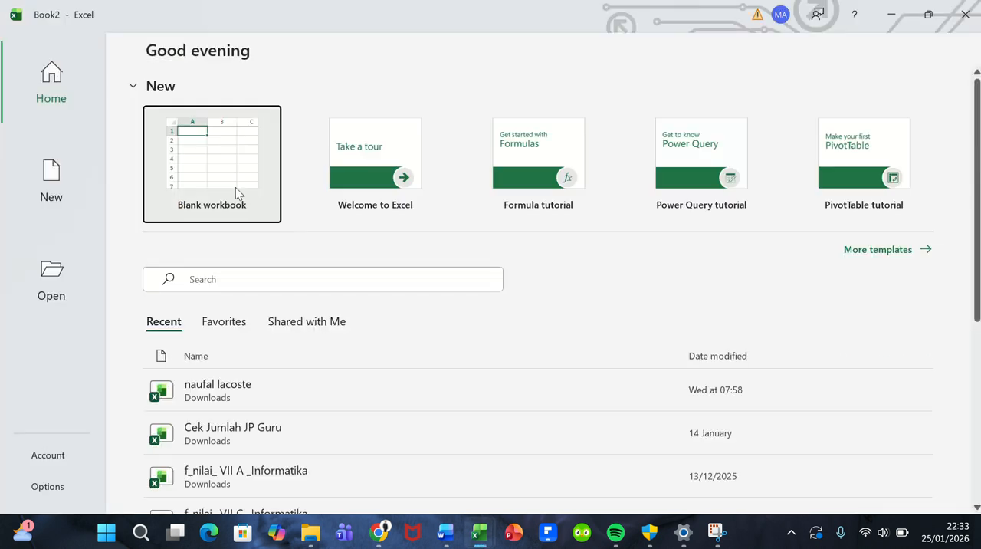
{"action": "left_click", "coordinate": [213, 180]}
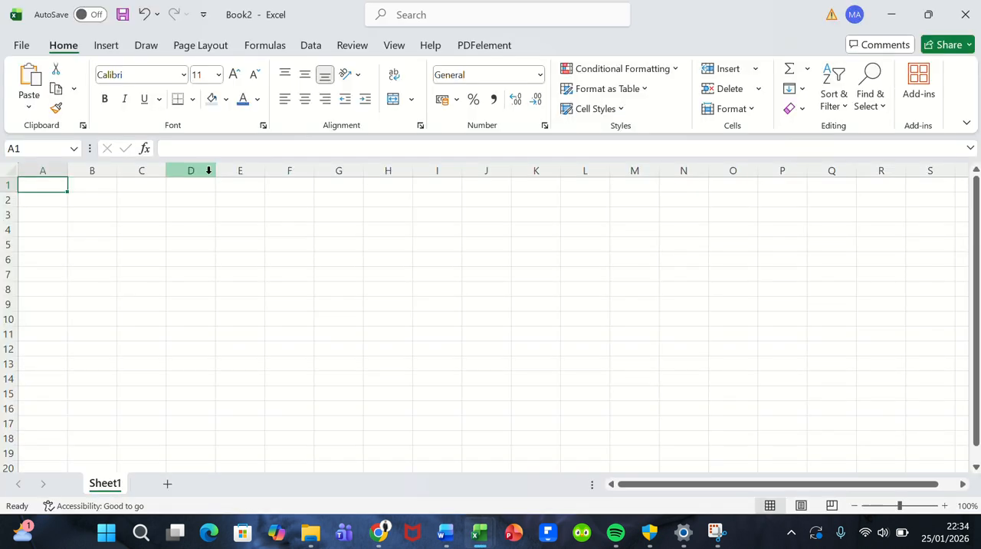
Step: Enter the column header "Number of Habbit" in cell E6
{"action": "left_click", "coordinate": [223, 257]}
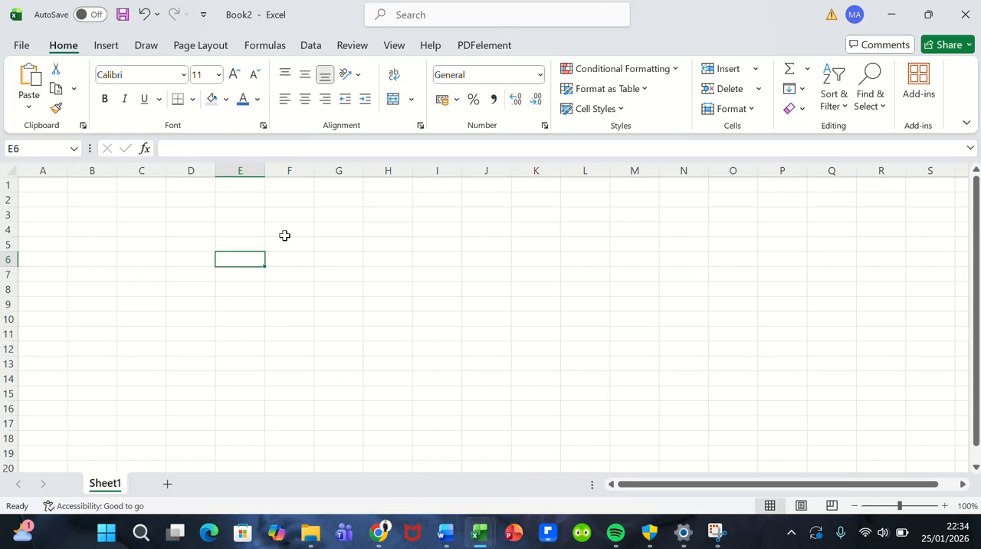
{"action": "left_click", "coordinate": [246, 239]}
{"action": "left_click", "coordinate": [245, 228]}
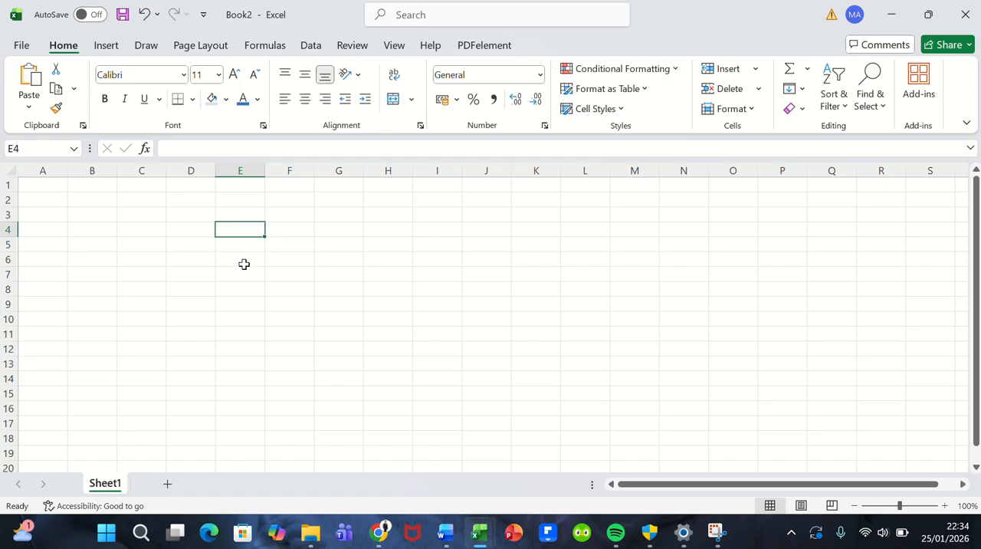
{"action": "left_click", "coordinate": [243, 262]}
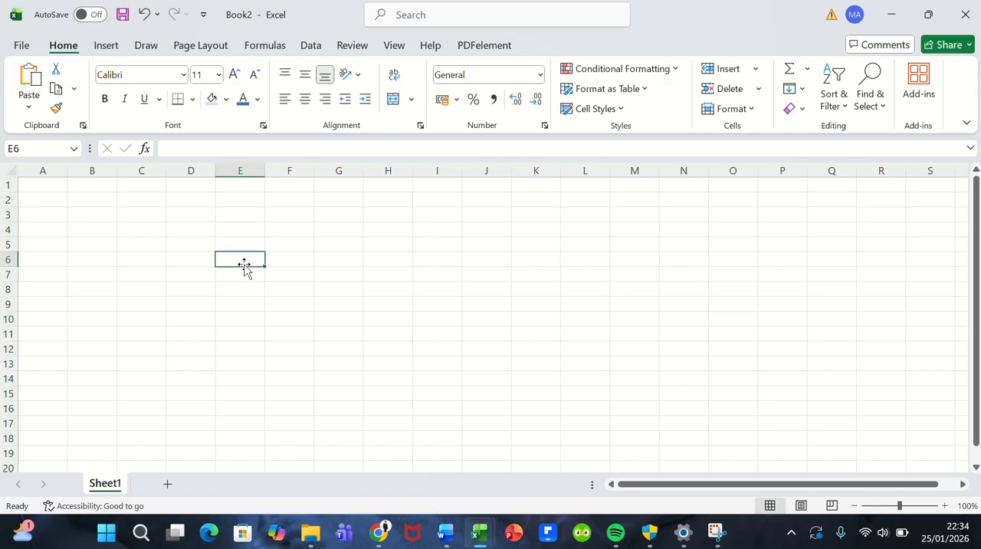
{"action": "type", "text": "Num"}
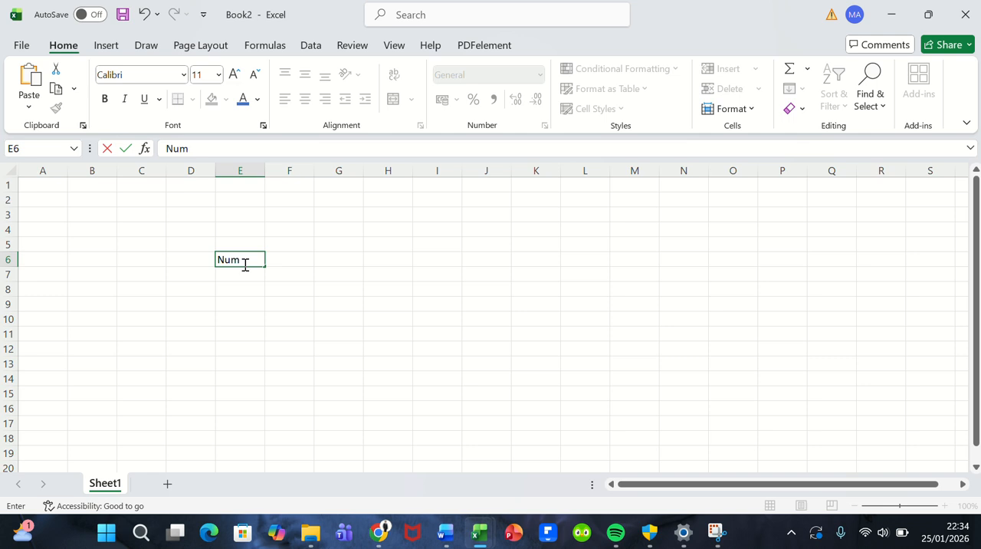
{"action": "type", "text": "ber of Habbi"}
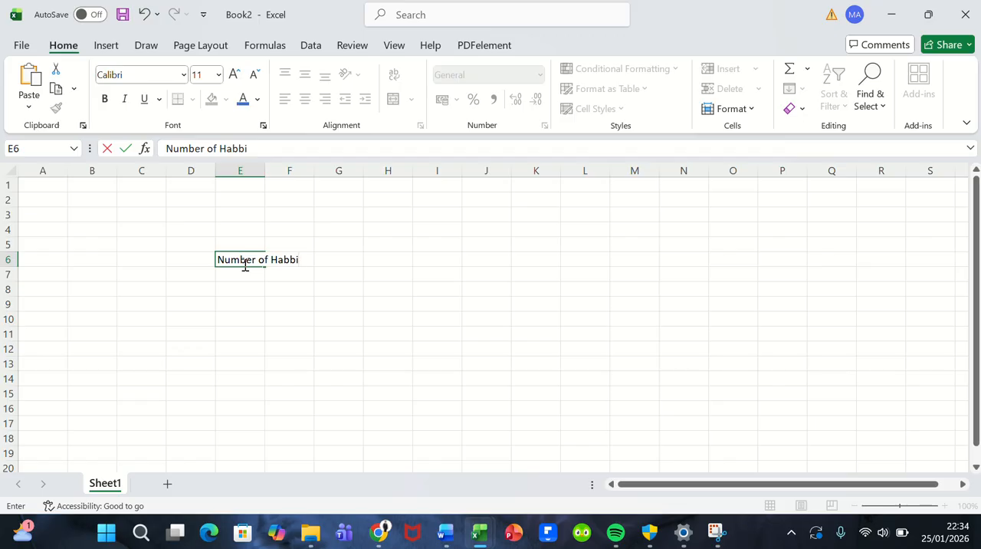
{"action": "type", "text": "t"}
{"action": "left_click", "coordinate": [305, 277]}
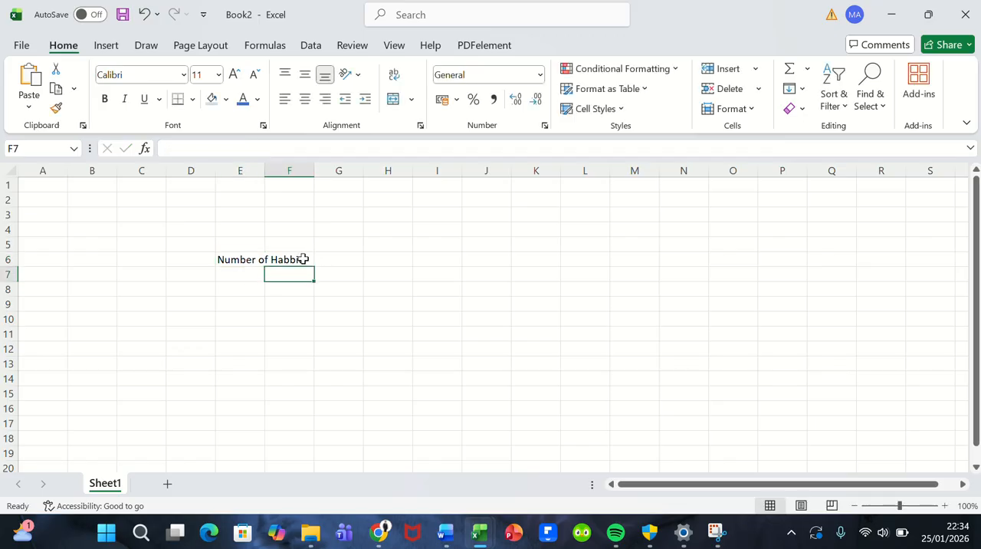
Step: Enter the column headers KEGIATAN in cell F6 and MINGGU in cell G6
{"action": "left_click", "coordinate": [304, 259]}
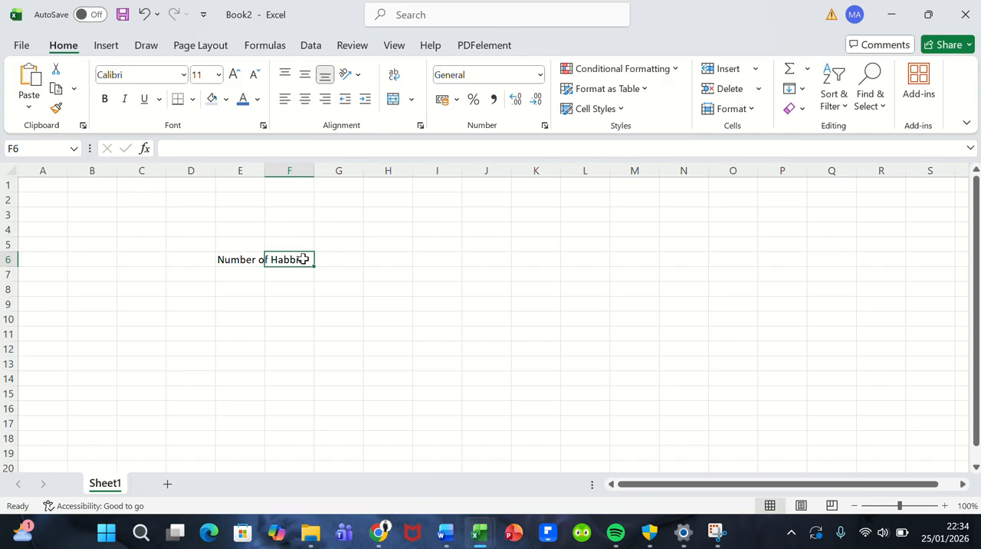
{"action": "type", "text": "K"}
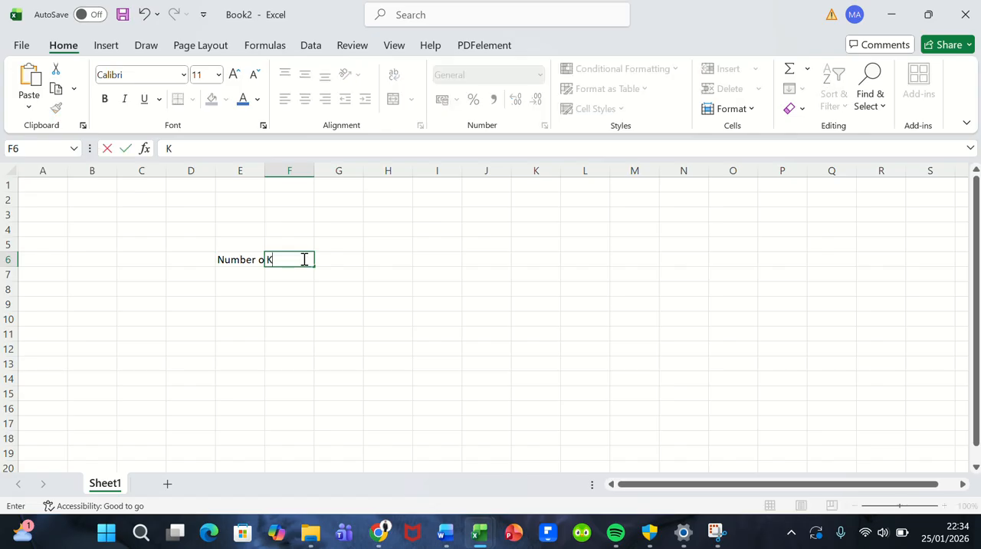
{"action": "type", "text": "EGIATAN"}
{"action": "key", "text": "Tab"}
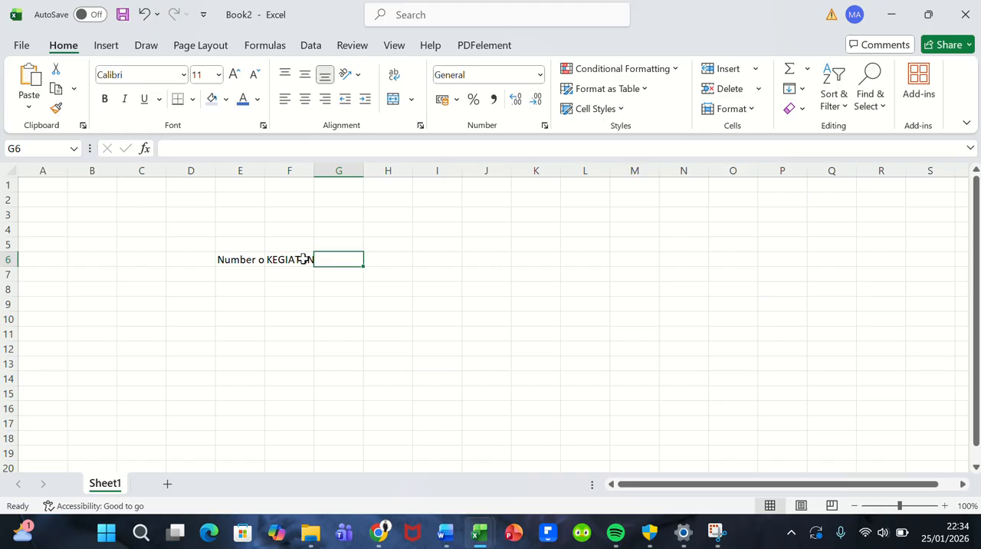
{"action": "type", "text": "MINGGU"}
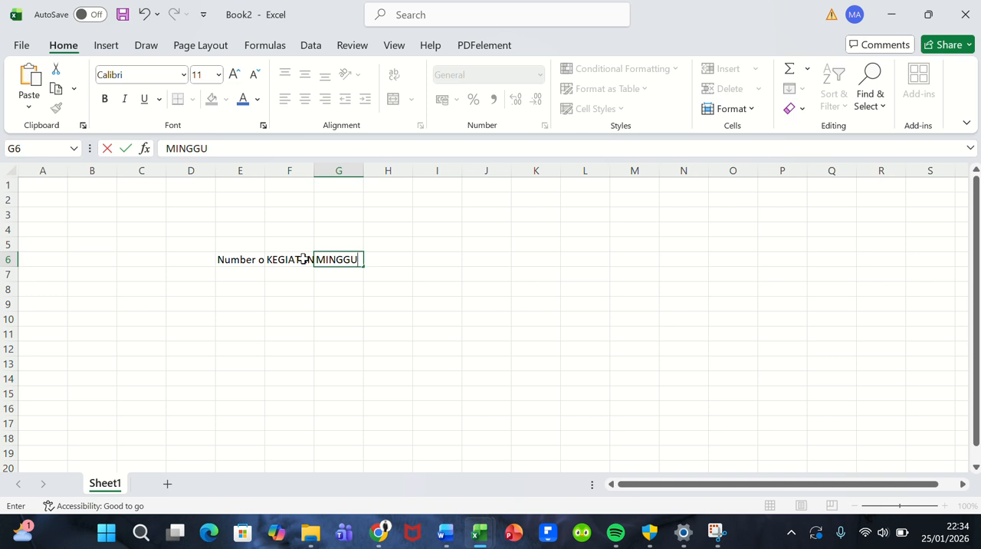
{"action": "key", "text": "Tab"}
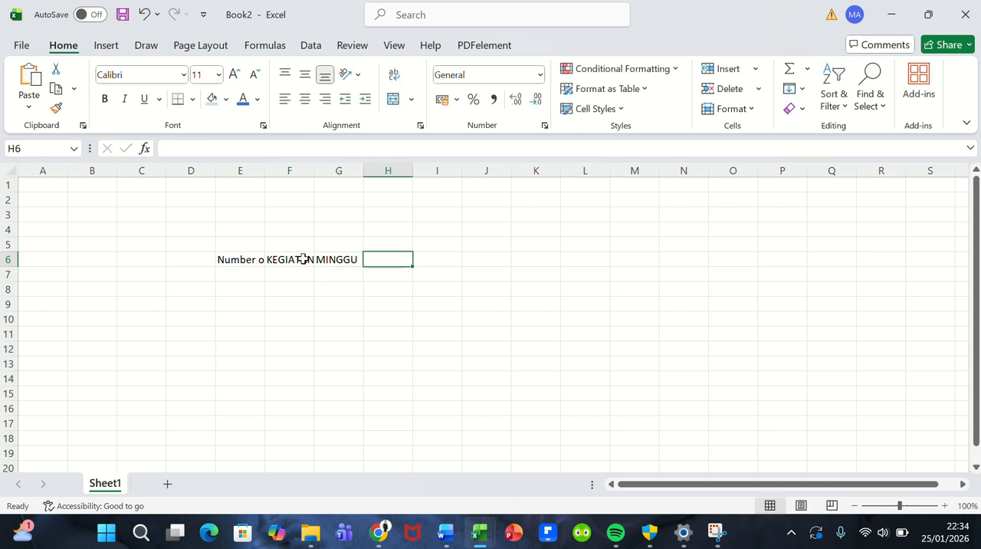
{"action": "type", "text": "SENIN"}
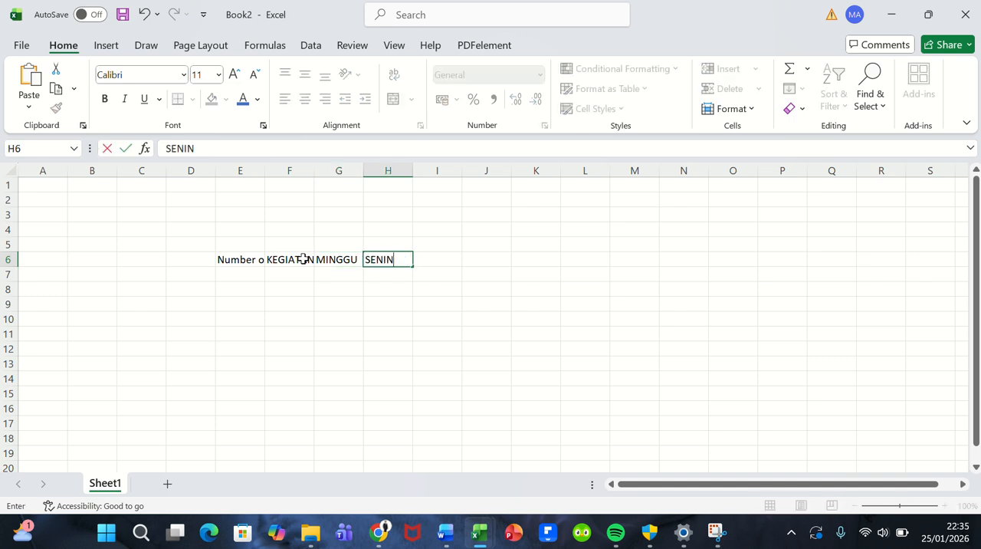
{"action": "key", "text": "End"}
{"action": "key", "text": "Right"}
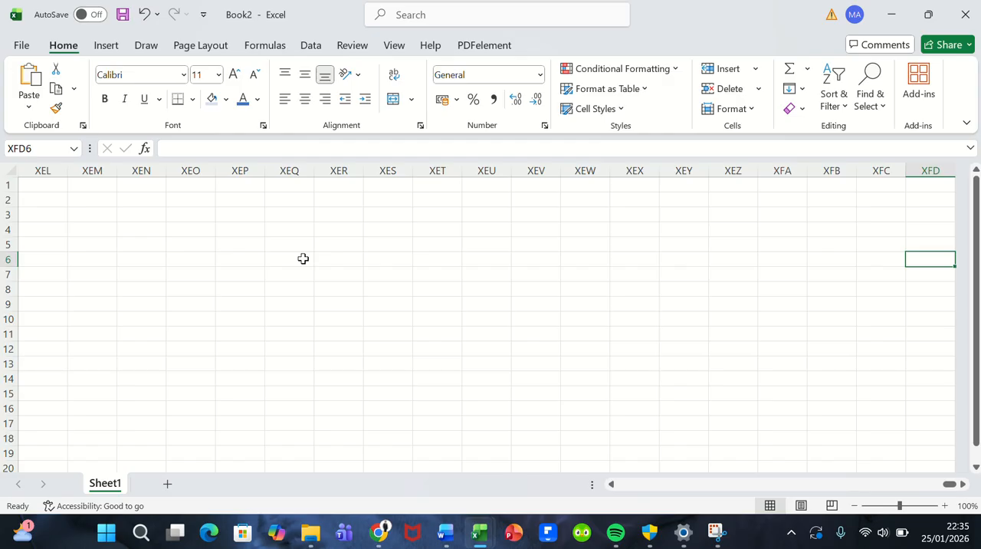
{"action": "key", "text": "ctrl+z"}
{"action": "key", "text": "Left"}
{"action": "key", "text": "Left"}
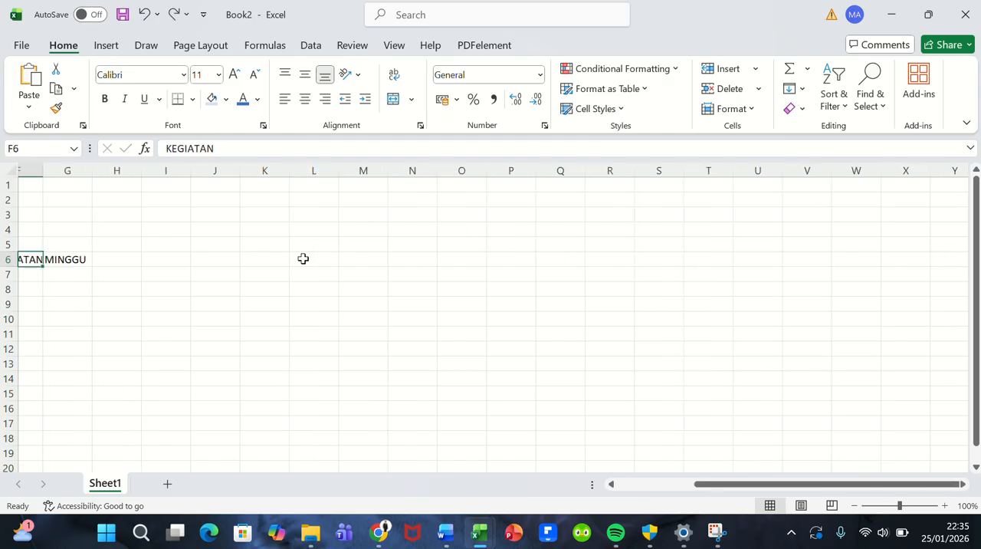
{"action": "key", "text": "Left"}
{"action": "key", "text": "Right"}
{"action": "key", "text": "Right"}
{"action": "key", "text": "Right"}
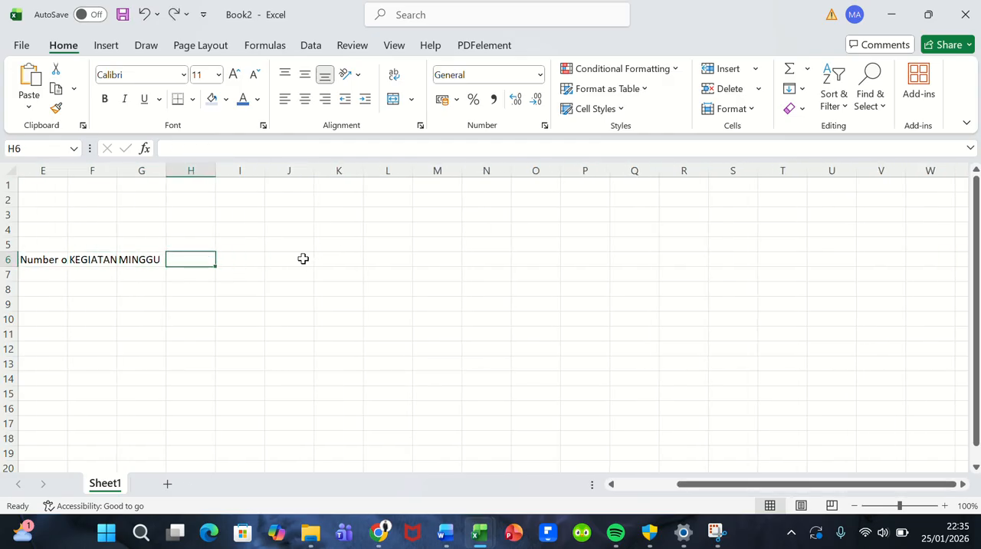
Step: Copy the MINGGU header from G6 into H6 and replace the copied text with SENIN
{"action": "left_click", "coordinate": [142, 259]}
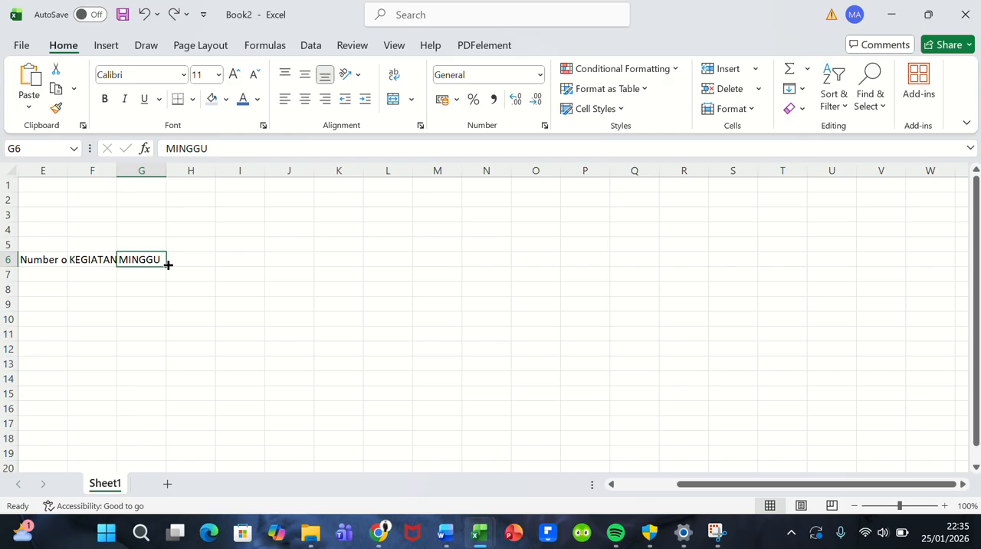
{"action": "left_click_drag", "start_coordinate": [166, 266], "coordinate": [213, 270]}
{"action": "double_click", "coordinate": [207, 260]}
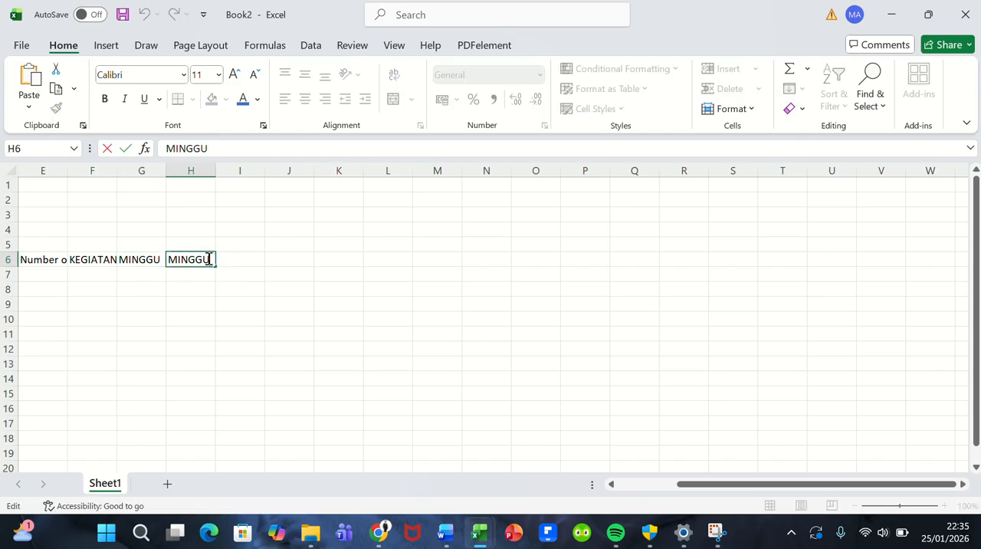
{"action": "key", "text": "BackSpace"}
{"action": "key", "text": "BackSpace"}
{"action": "key", "text": "BackSpace"}
{"action": "key", "text": "BackSpace"}
{"action": "key", "text": "BackSpace"}
{"action": "key", "text": "BackSpace"}
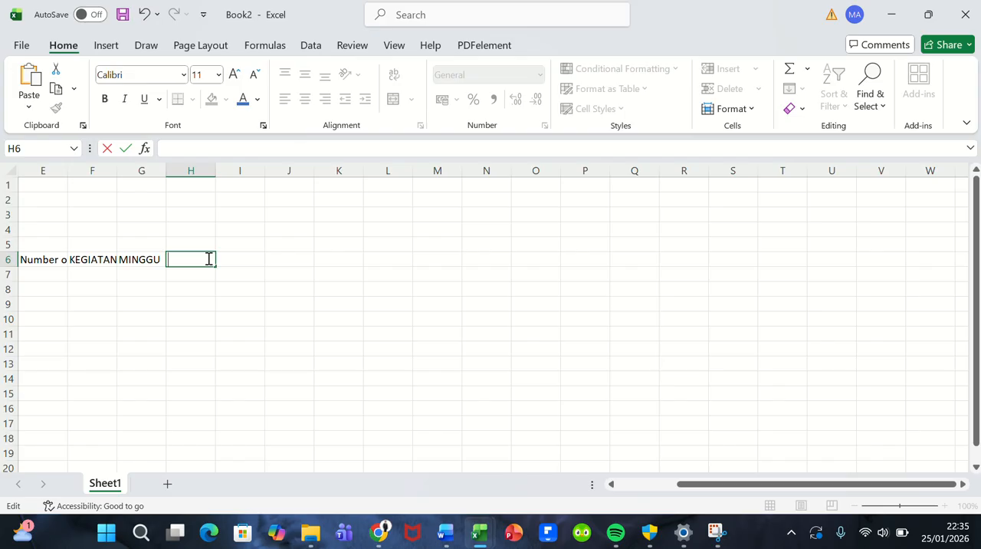
{"action": "type", "text": "SENINSELASA"}
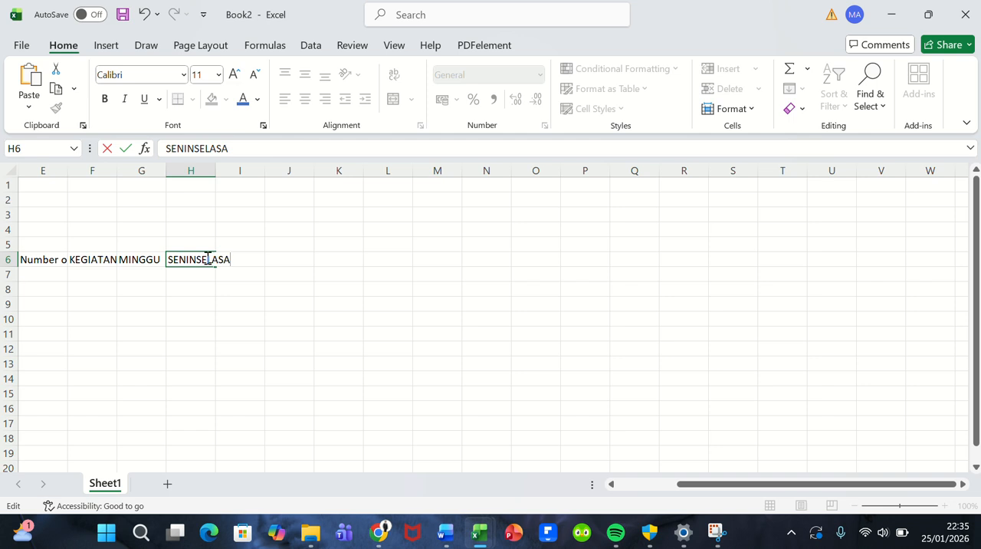
{"action": "key", "text": "BackSpace"}
{"action": "key", "text": "BackSpace"}
{"action": "key", "text": "BackSpace"}
{"action": "key", "text": "BackSpace"}
{"action": "key", "text": "BackSpace"}
{"action": "key", "text": "BackSpace"}
{"action": "key", "text": "Return"}
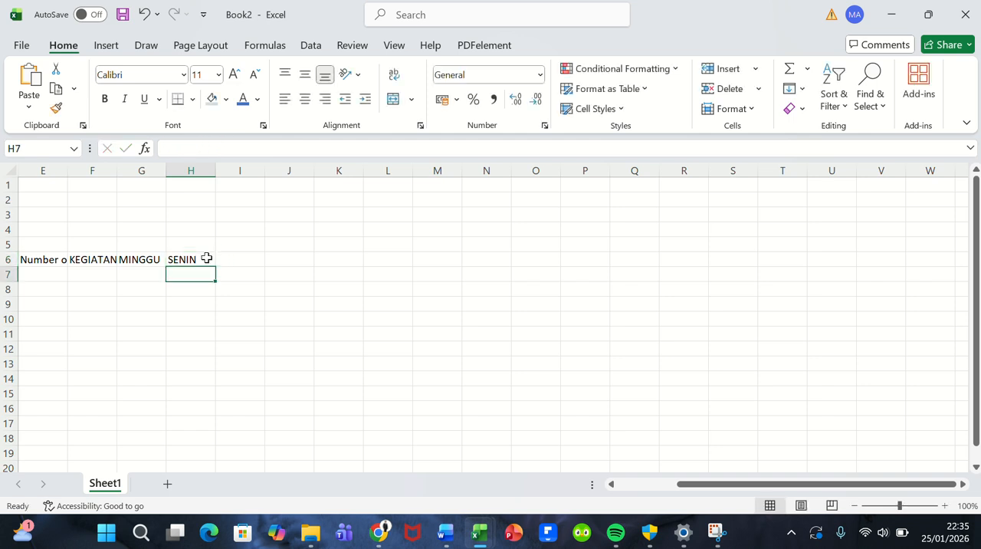
Step: Enter the day header SELASA in cell I6, beside SENIN
{"action": "left_click", "coordinate": [206, 259]}
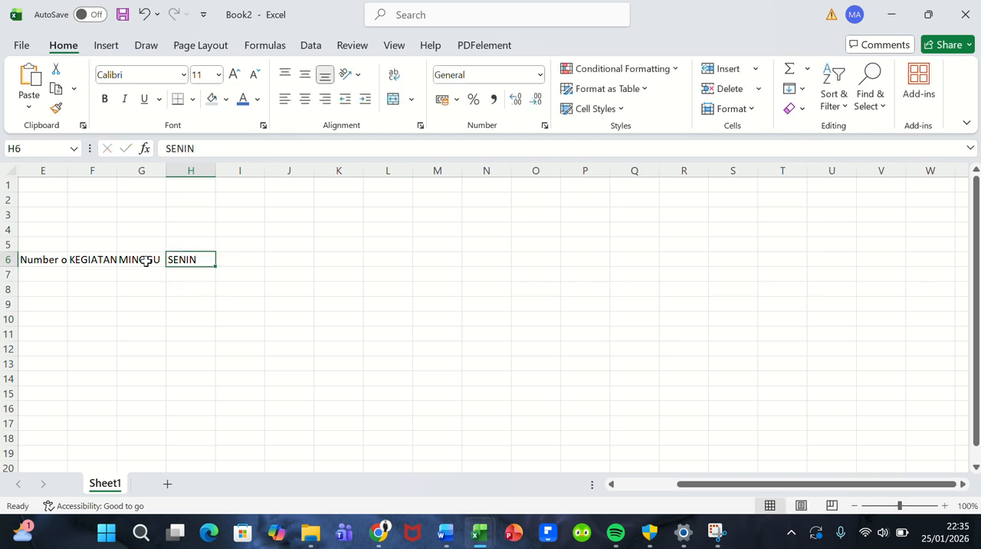
{"action": "left_click_drag", "start_coordinate": [146, 258], "coordinate": [195, 260]}
{"action": "left_click", "coordinate": [228, 261]}
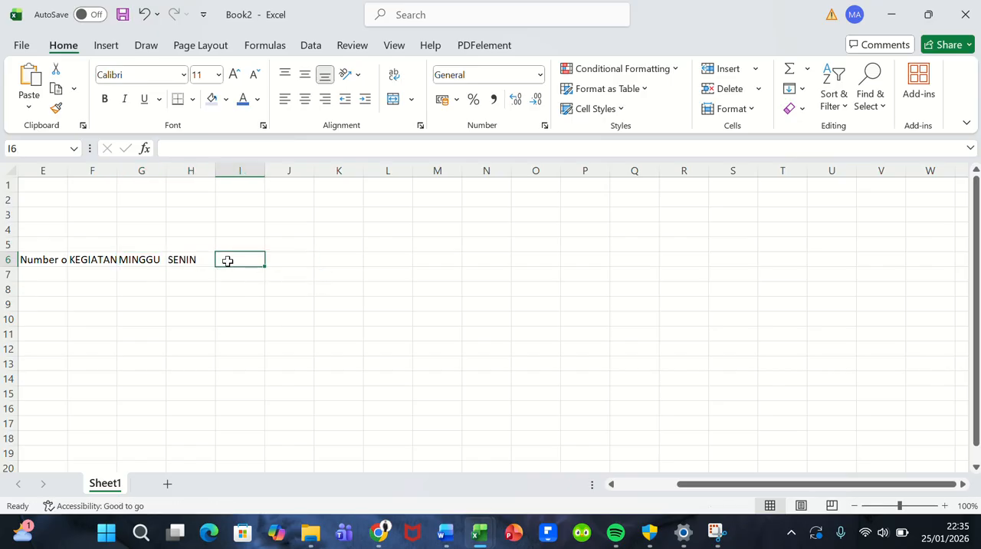
{"action": "type", "text": "SELASA"}
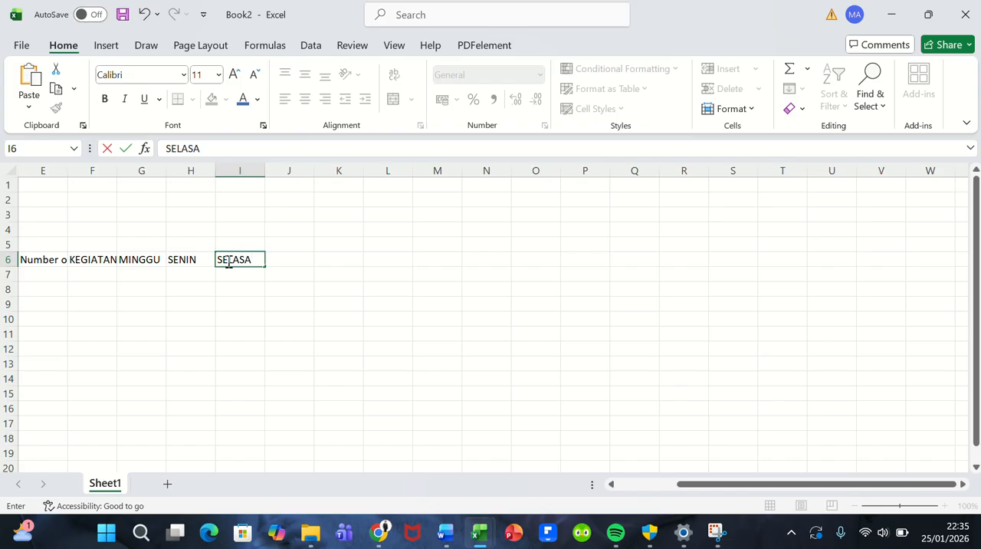
{"action": "type", "text": " RABU"}
{"action": "key", "text": "BackSpace"}
{"action": "key", "text": "BackSpace"}
{"action": "key", "text": "BackSpace"}
{"action": "key", "text": "BackSpace"}
{"action": "key", "text": "Return"}
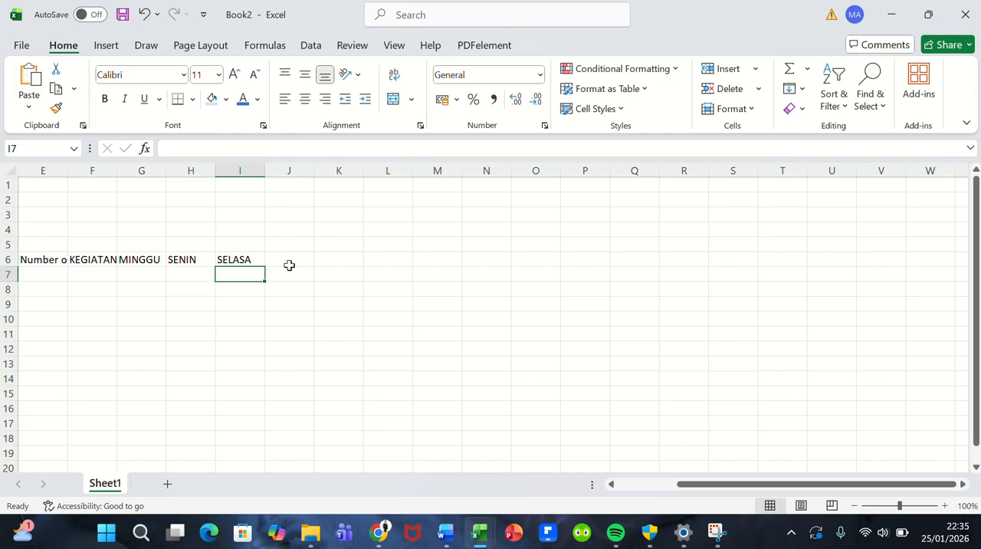
Step: Enter the day headers RABU in cell J6 and KAMIS in cell K6
{"action": "left_click", "coordinate": [289, 264]}
{"action": "type", "text": "RABU"}
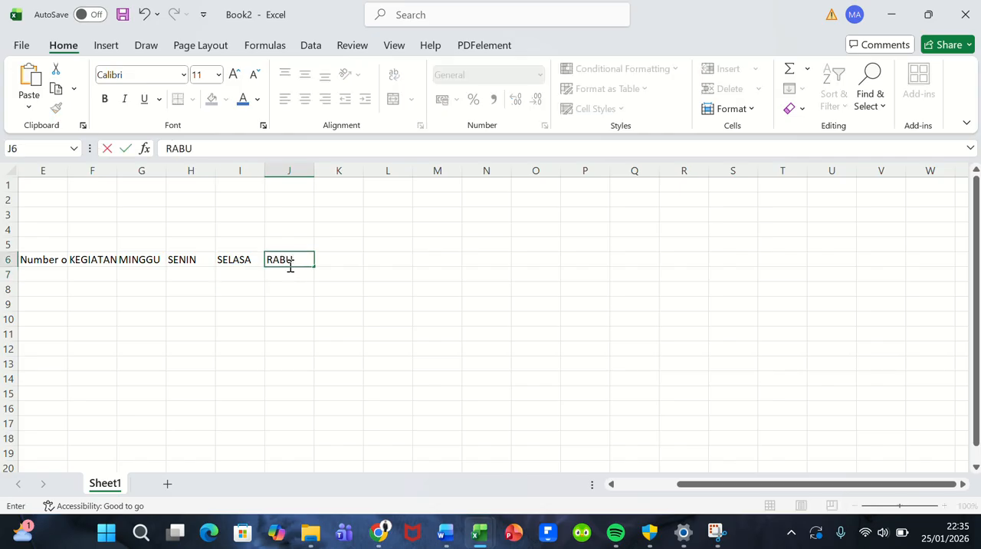
{"action": "key", "text": "Return"}
{"action": "key", "text": "Up"}
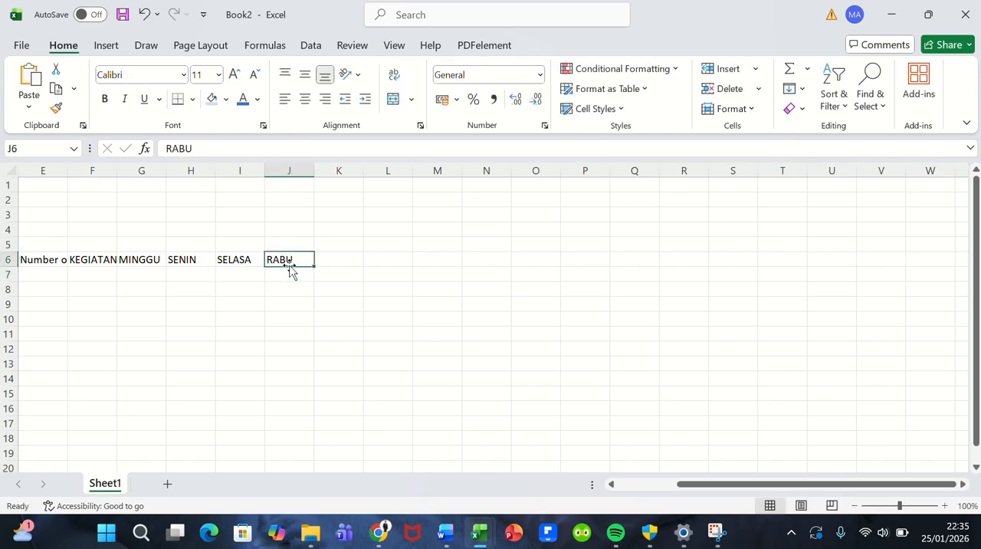
{"action": "key", "text": "Right"}
{"action": "type", "text": "KAMIS"}
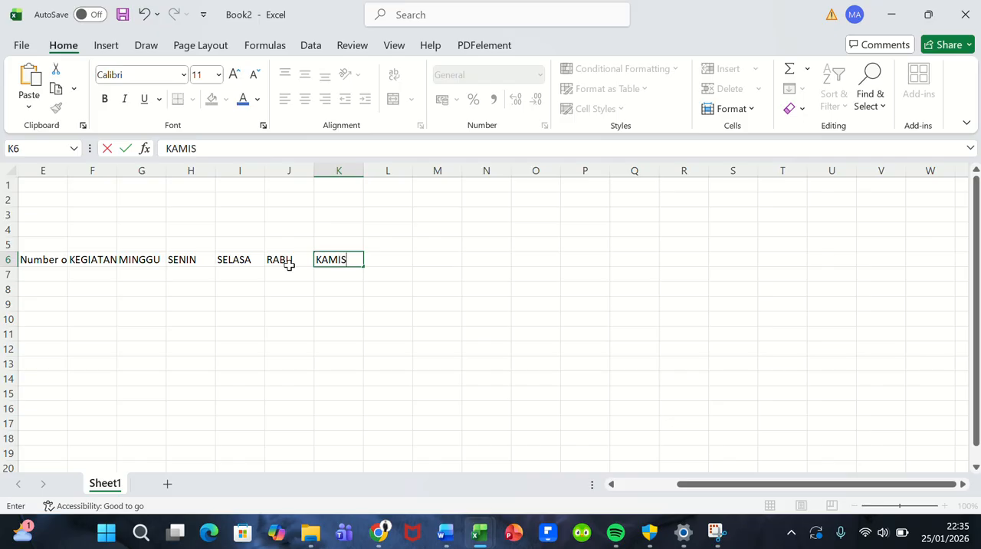
Step: Enter the remaining day headers JUM'AT in cell L6, SABTU in cell M6 and MINGGU in cell N6
{"action": "key", "text": "Right"}
{"action": "type", "text": "JUM"}
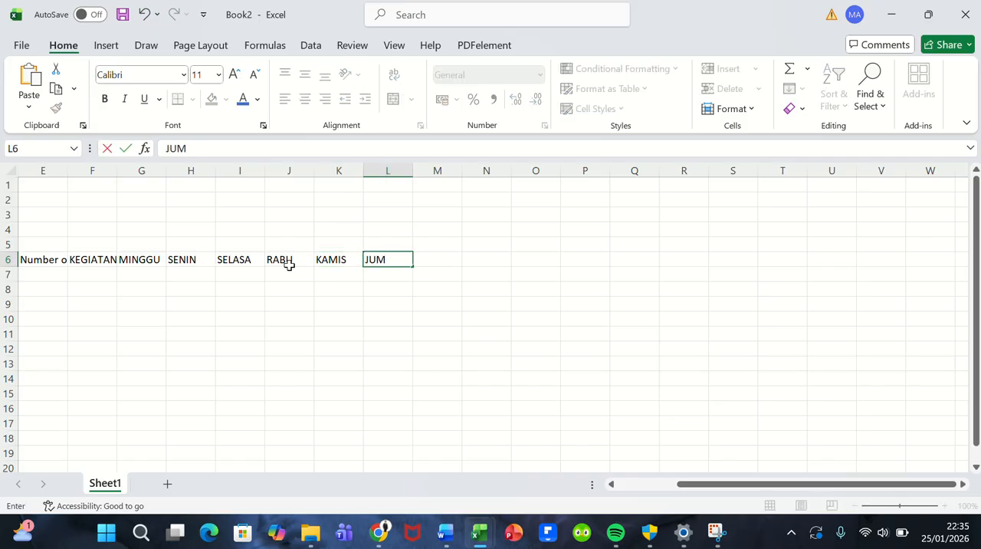
{"action": "type", "text": "'AT"}
{"action": "key", "text": "Right"}
{"action": "type", "text": "SABTU"}
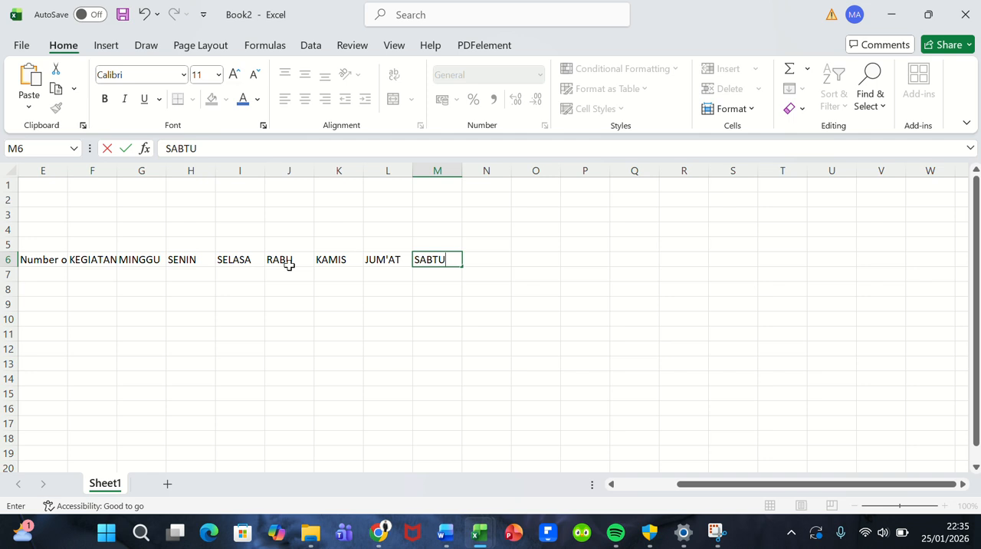
{"action": "key", "text": "Right"}
{"action": "type", "text": "MINGGU"}
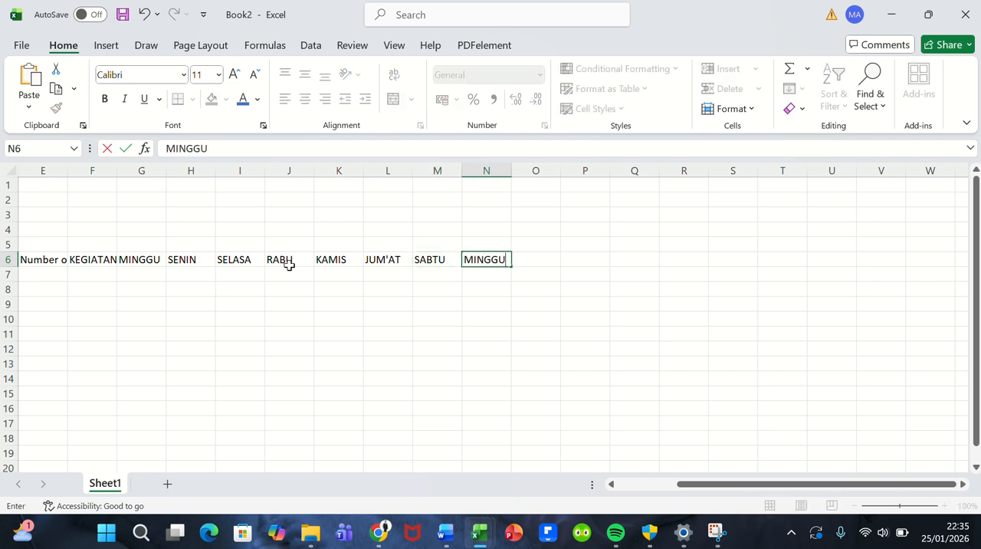
{"action": "key", "text": "Return"}
Step: Enter the date 25/01/2026 in cell G7, below the first MINGGU header
{"action": "key", "text": "Left"}
{"action": "key", "text": "Left"}
{"action": "key", "text": "Left"}
{"action": "key", "text": "Left"}
{"action": "key", "text": "Left"}
{"action": "key", "text": "Left"}
{"action": "key", "text": "Left"}
{"action": "key", "text": "Left"}
{"action": "key", "text": "Left"}
{"action": "key", "text": "Left"}
{"action": "key", "text": "Left"}
{"action": "key", "text": "Left"}
{"action": "key", "text": "Left"}
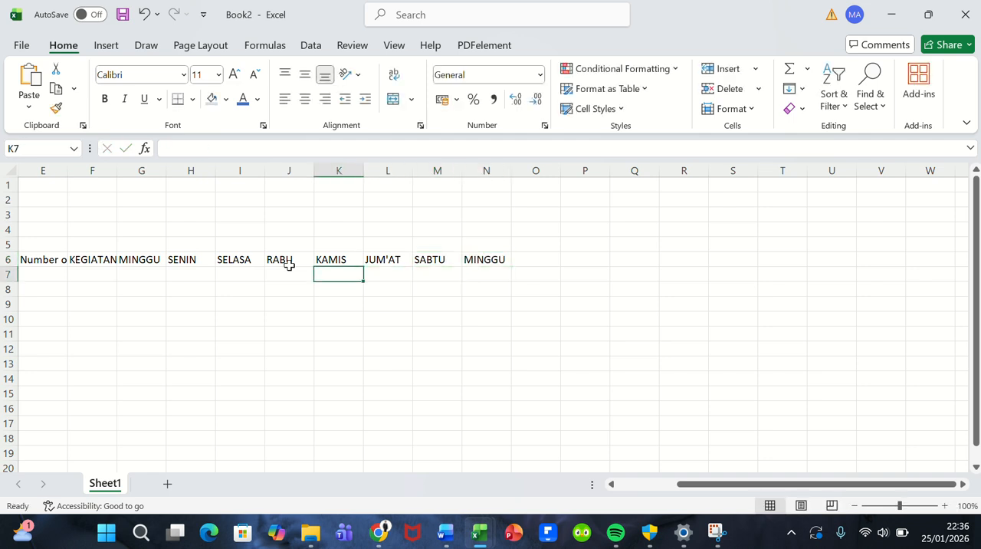
{"action": "key", "text": "Right"}
{"action": "key", "text": "Right"}
{"action": "key", "text": "Right"}
{"action": "key", "text": "Right"}
{"action": "key", "text": "Right"}
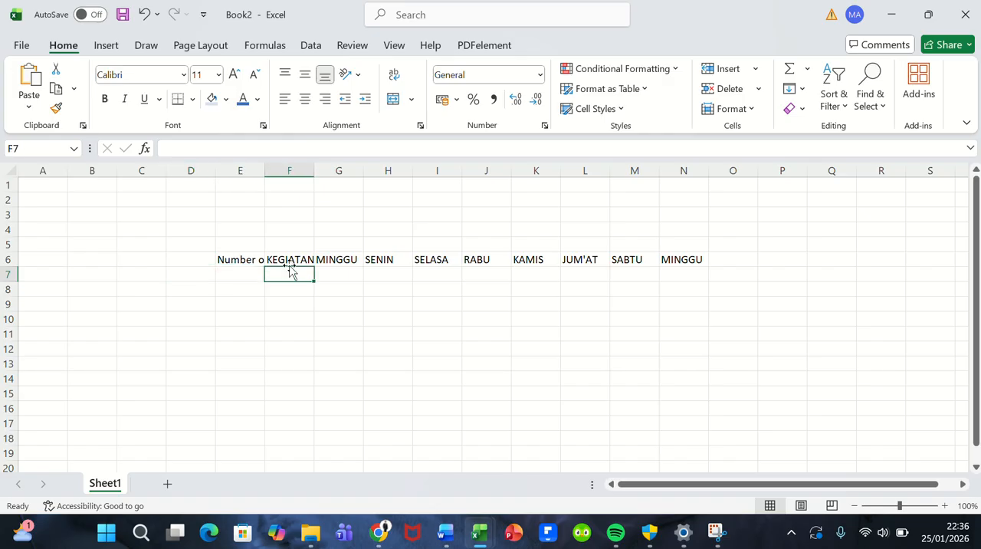
{"action": "key", "text": "Left"}
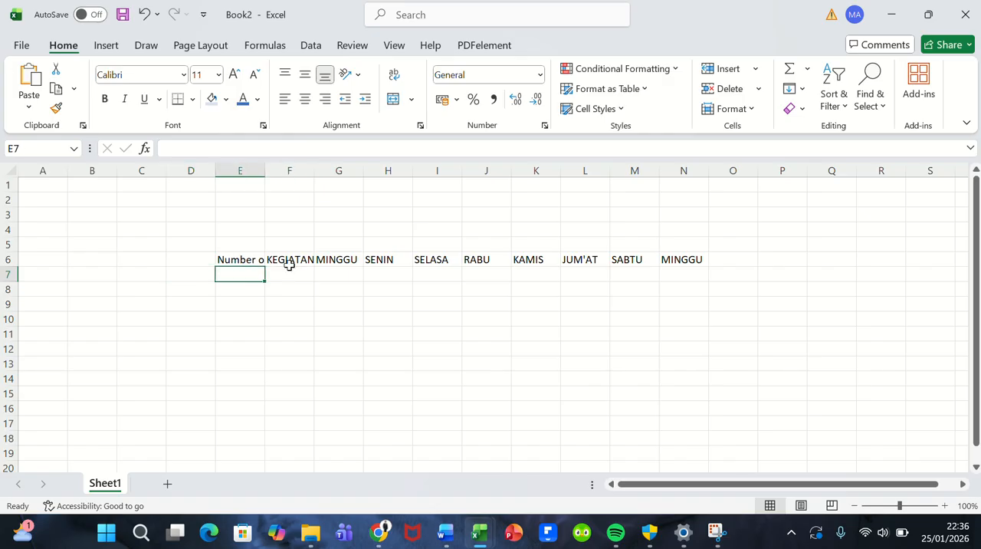
{"action": "left_click", "coordinate": [307, 275]}
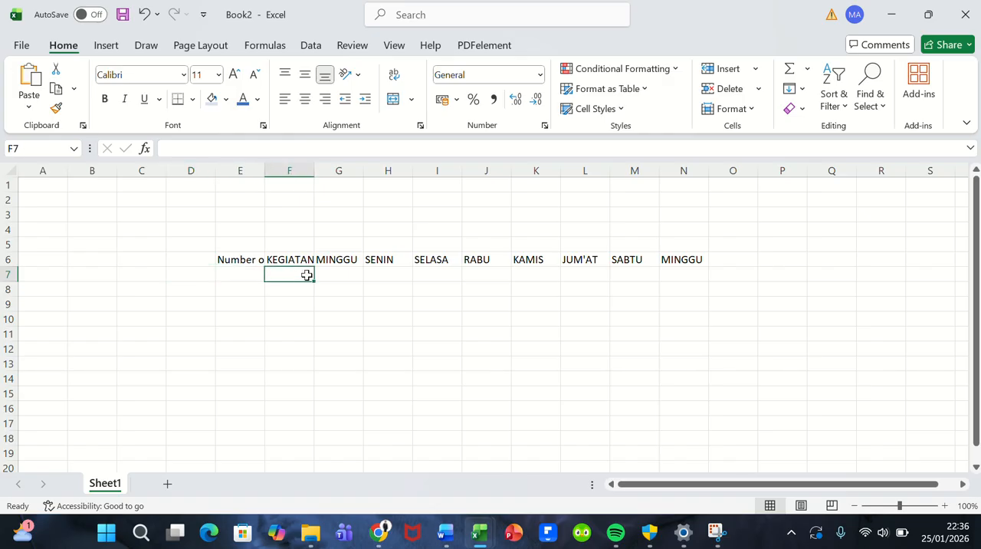
{"action": "left_click", "coordinate": [336, 276]}
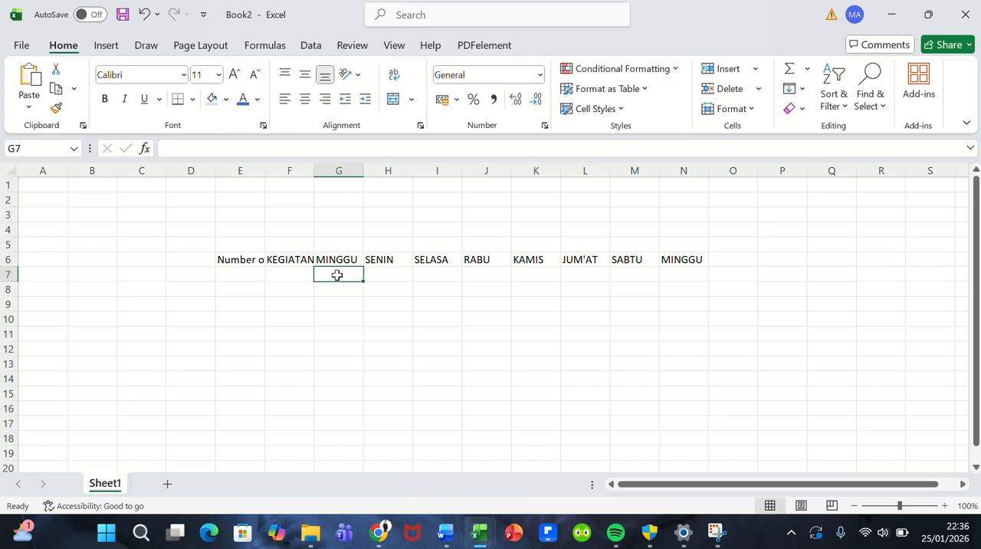
{"action": "type", "text": "25"}
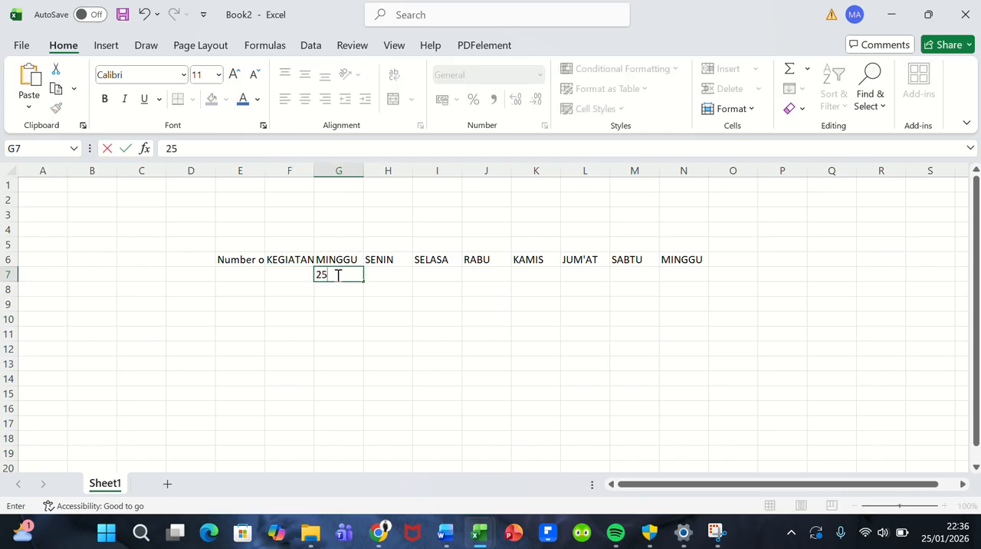
{"action": "type", "text": "/01/202"}
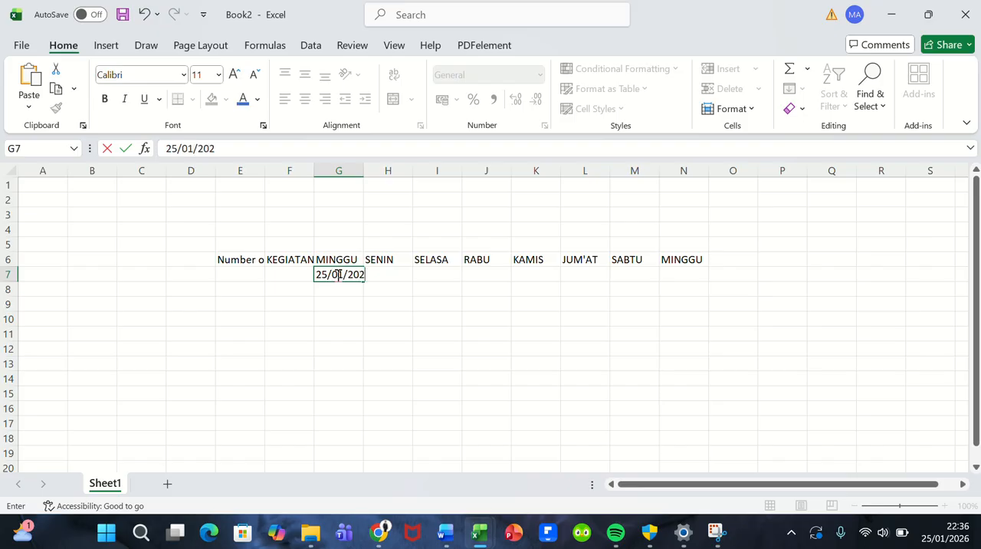
{"action": "type", "text": "6"}
{"action": "key", "text": "Return"}
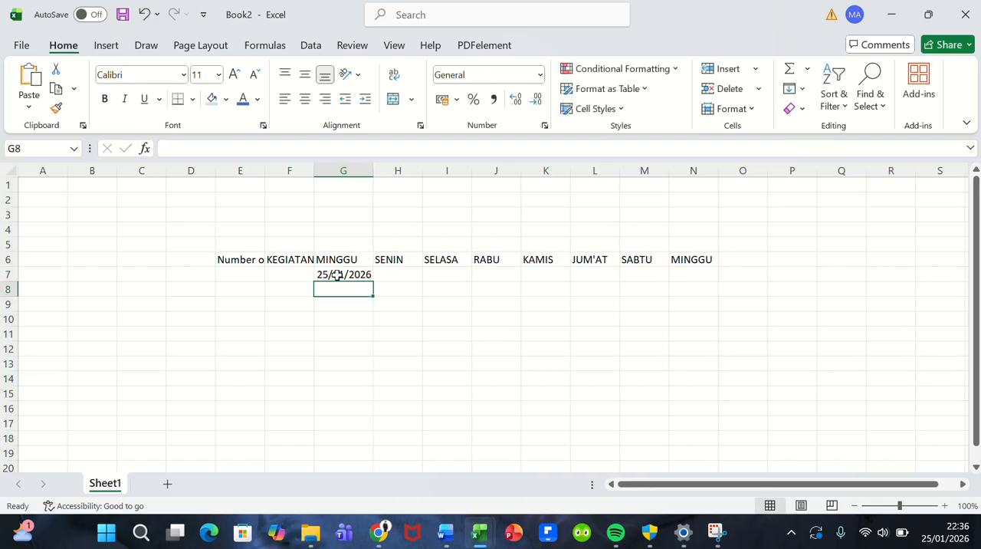
Step: Fill the date series from G7 across to N7, fitting column H's width to its date
{"action": "left_click", "coordinate": [337, 274]}
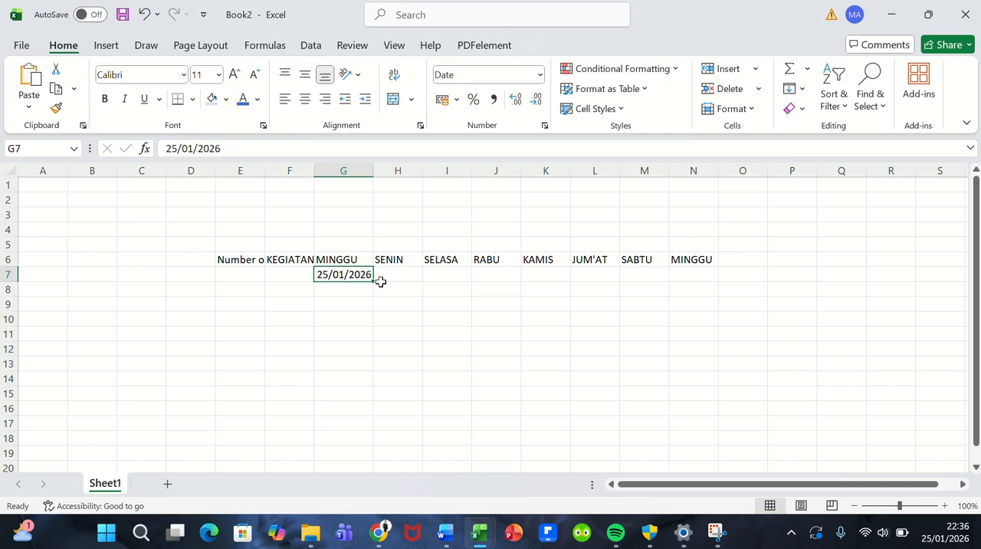
{"action": "left_click_drag", "start_coordinate": [375, 280], "coordinate": [407, 277]}
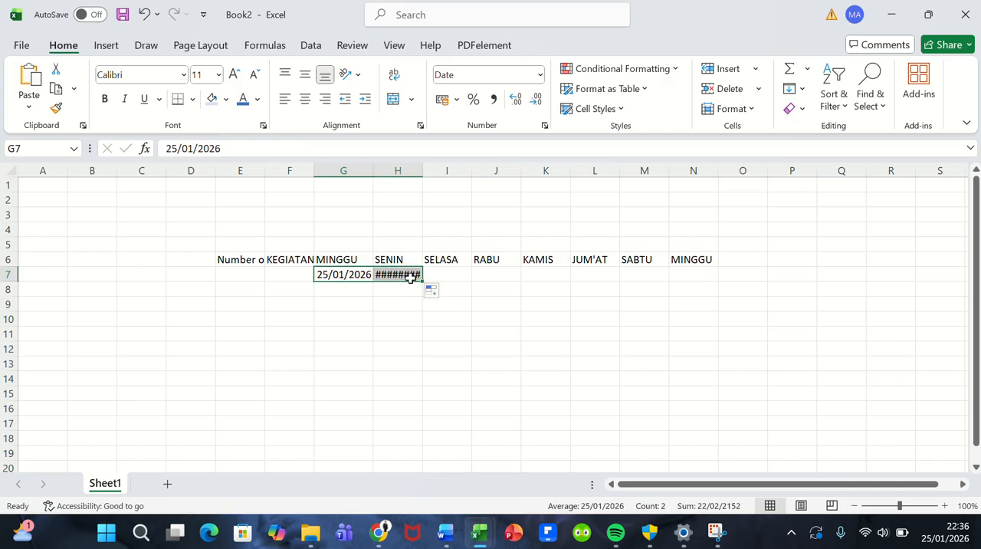
{"action": "double_click", "coordinate": [422, 169]}
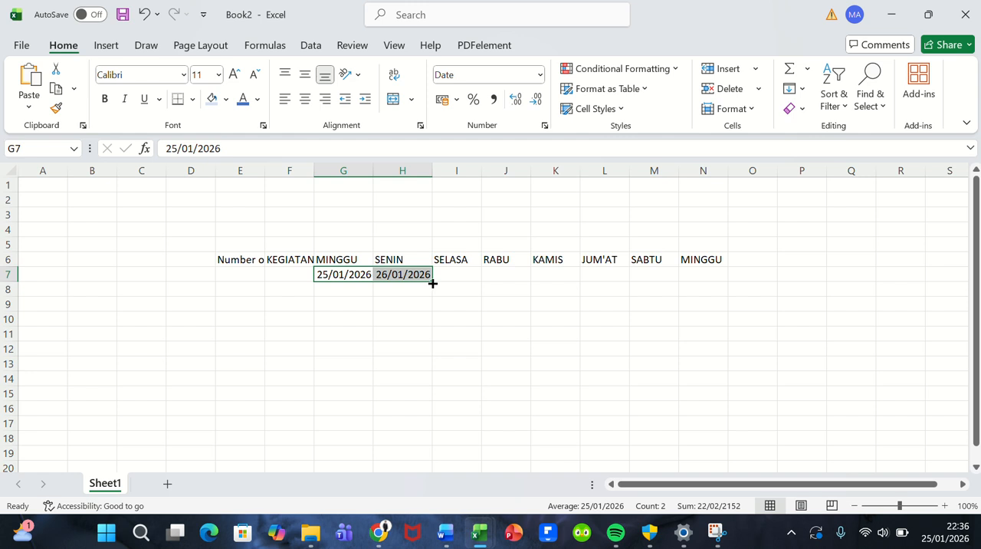
{"action": "left_click_drag", "start_coordinate": [433, 282], "coordinate": [707, 273]}
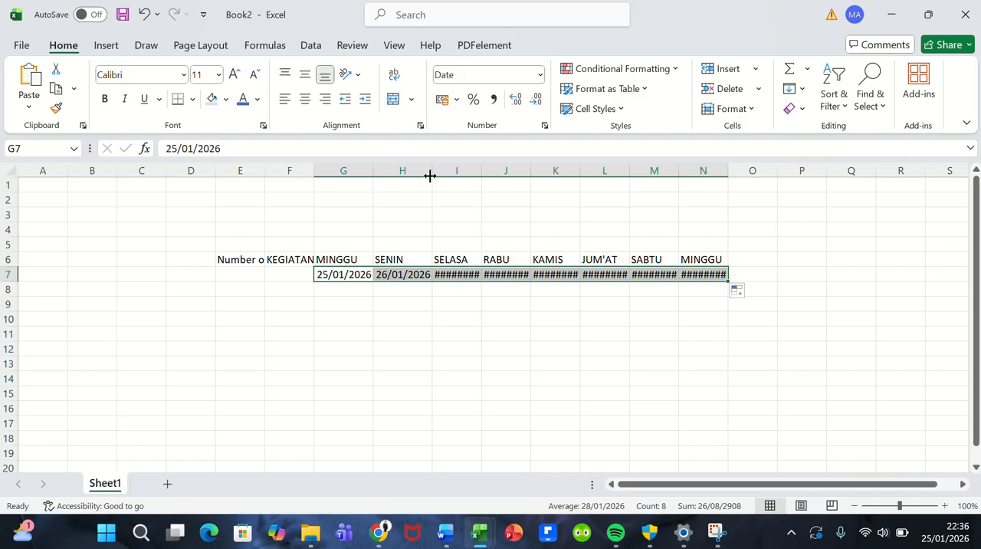
Step: Autofit the widths of columns I through N to their dates in row 7
{"action": "double_click", "coordinate": [481, 173]}
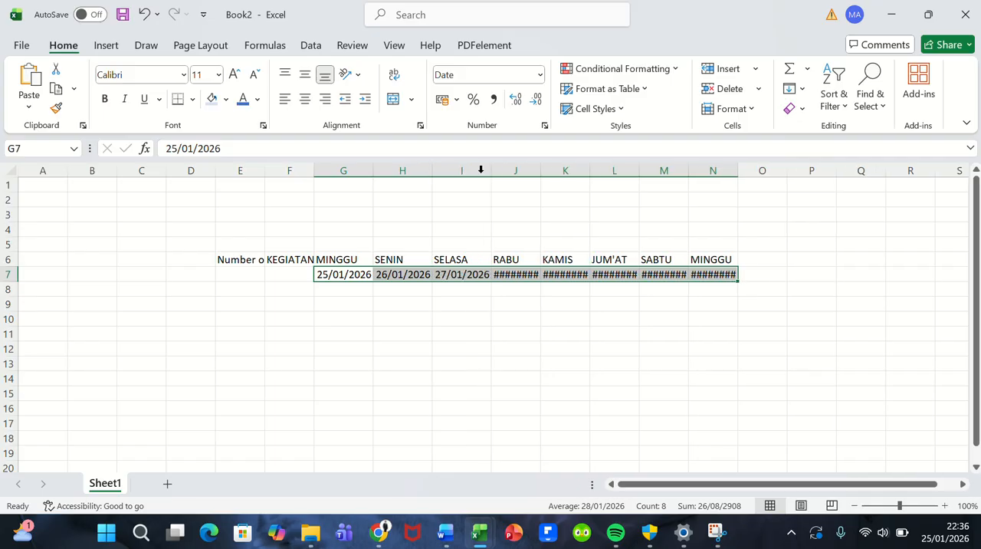
{"action": "double_click", "coordinate": [539, 170]}
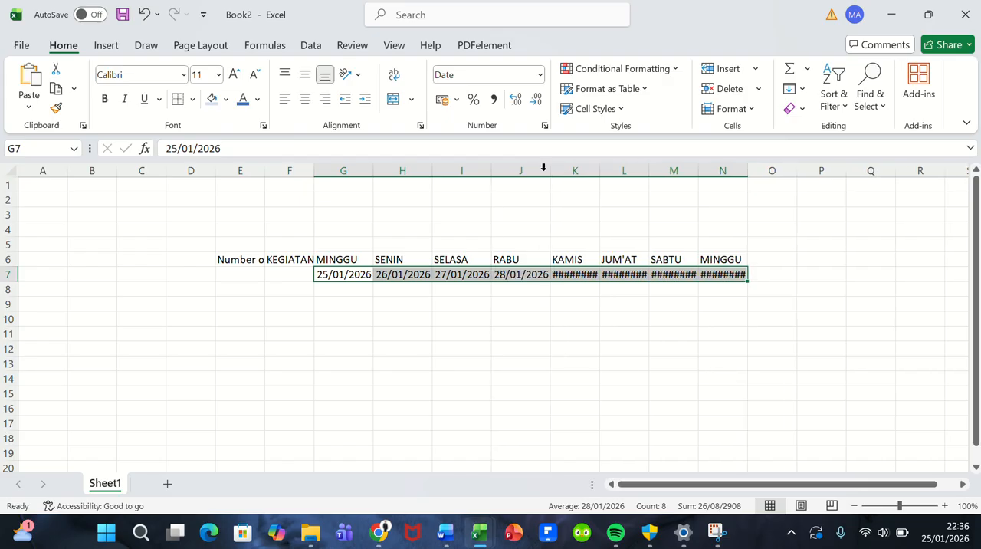
{"action": "double_click", "coordinate": [597, 170]}
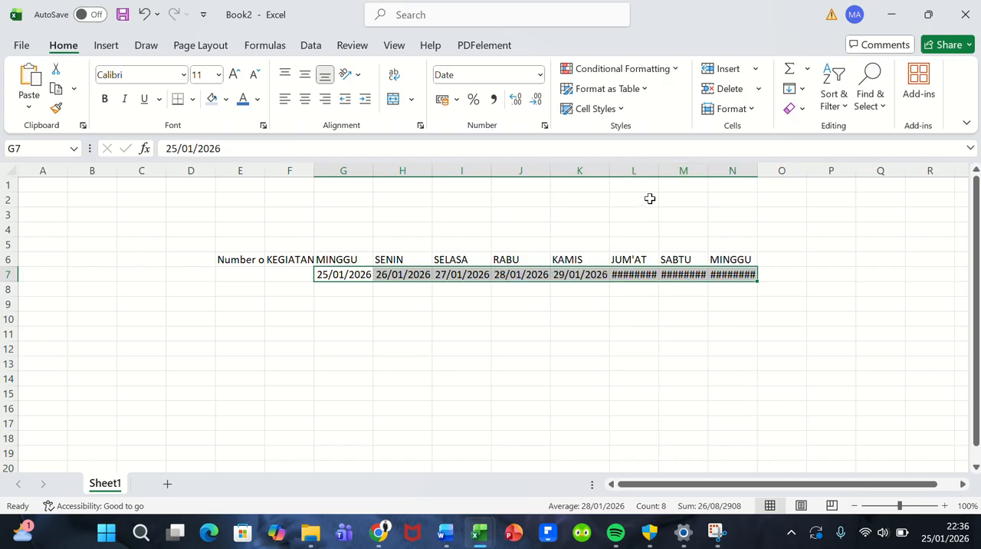
{"action": "double_click", "coordinate": [661, 169]}
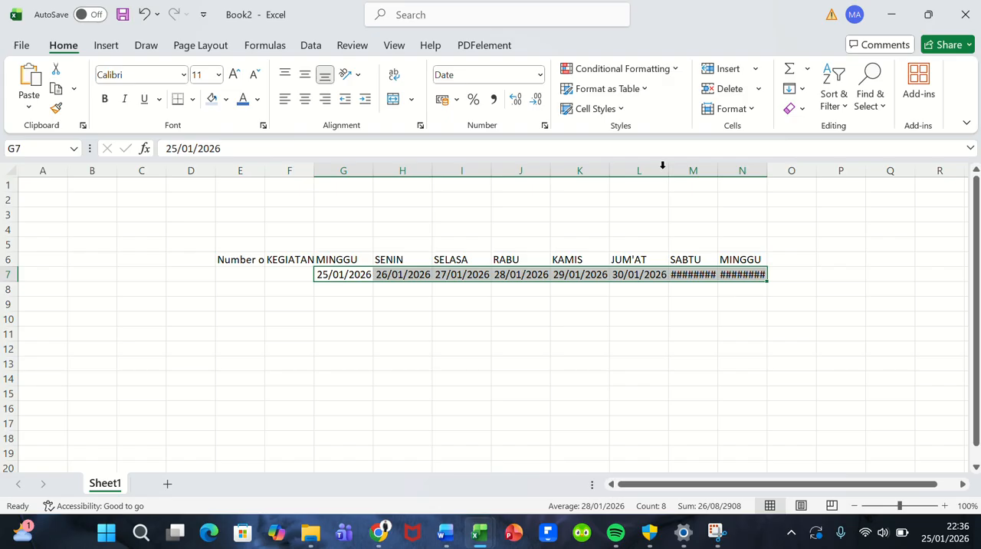
{"action": "double_click", "coordinate": [718, 171]}
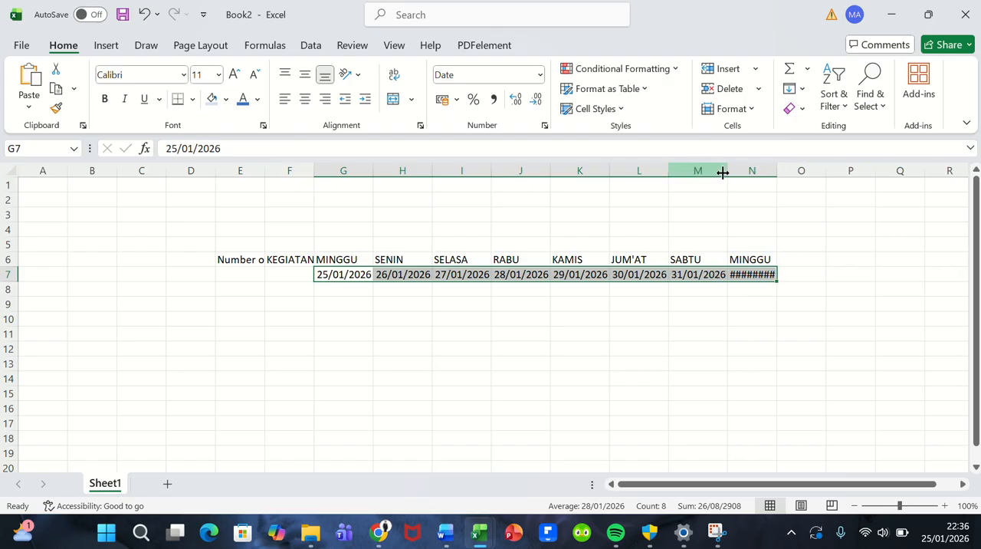
{"action": "double_click", "coordinate": [778, 171]}
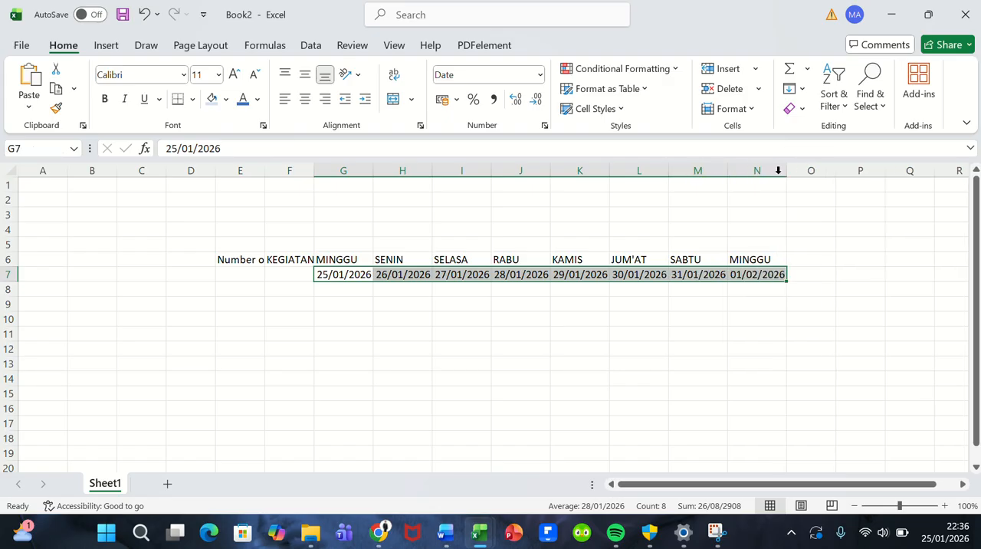
{"action": "left_click", "coordinate": [420, 299]}
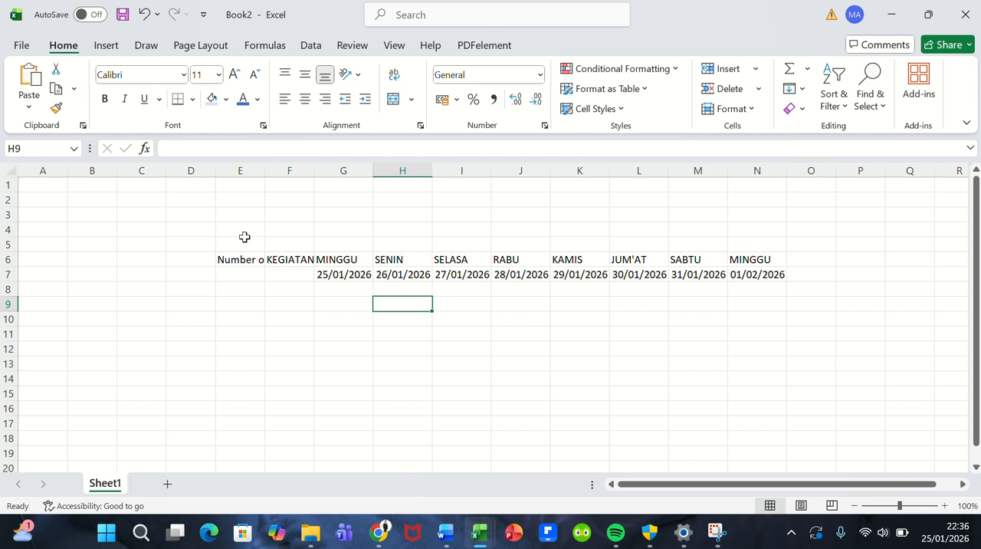
Step: Merge and center cells H5:N5 above the day headers and enter JANUARI in the merged cell
{"action": "left_click", "coordinate": [401, 243]}
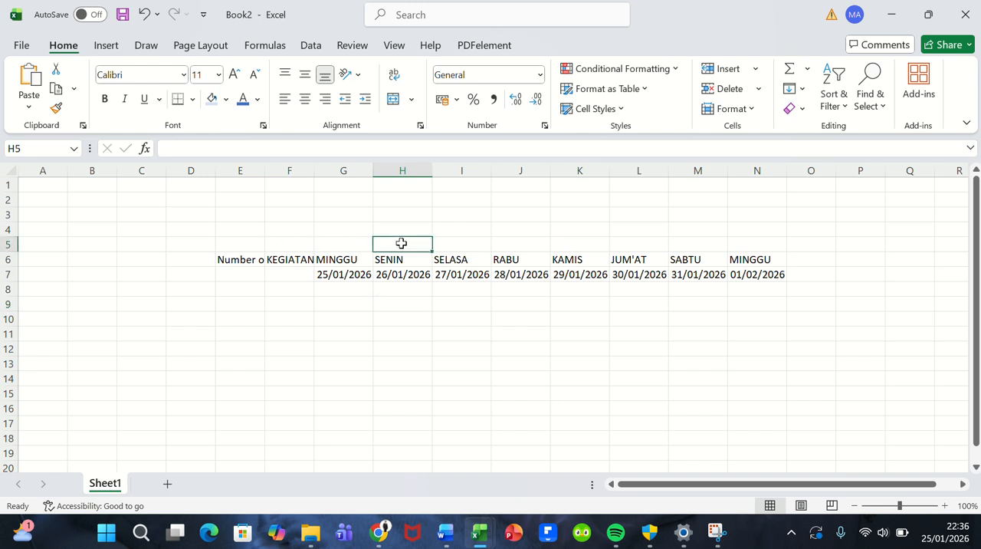
{"action": "left_click_drag", "start_coordinate": [400, 243], "coordinate": [759, 248]}
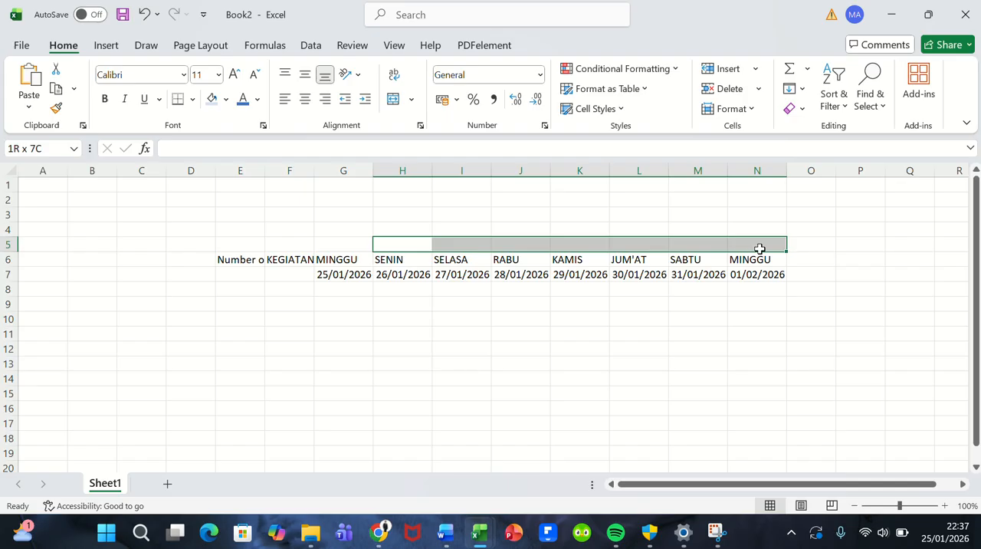
{"action": "left_click_drag", "start_coordinate": [759, 249], "coordinate": [759, 249]}
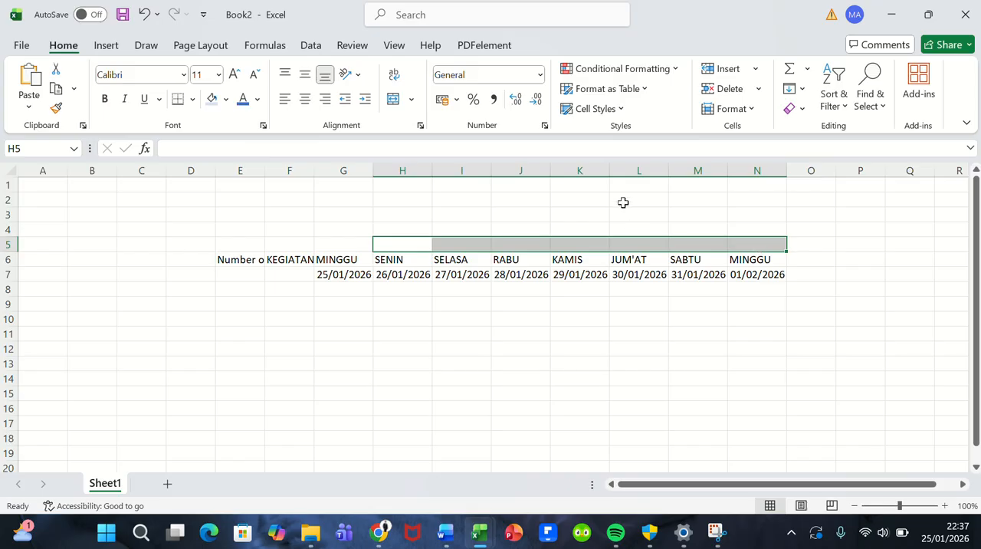
{"action": "left_click", "coordinate": [393, 101]}
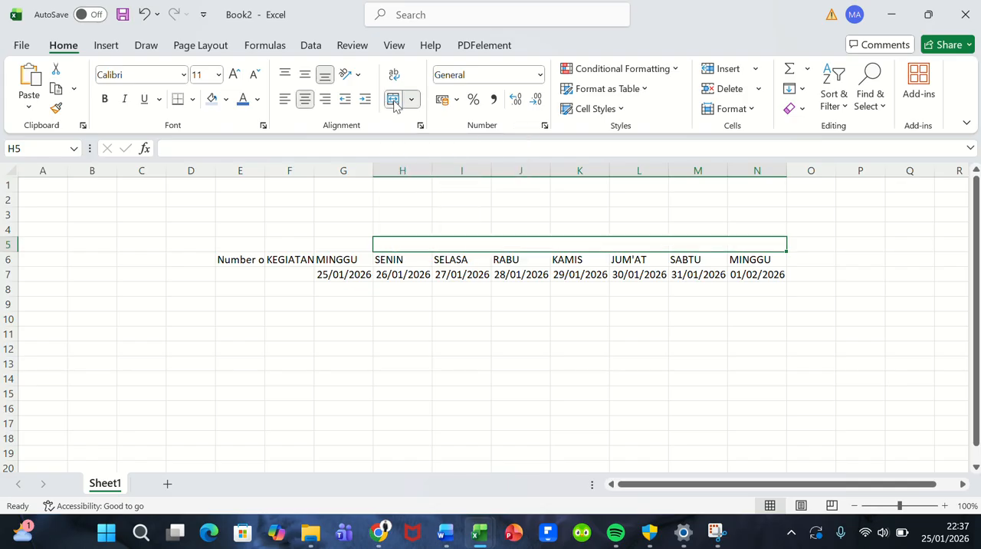
{"action": "double_click", "coordinate": [562, 246]}
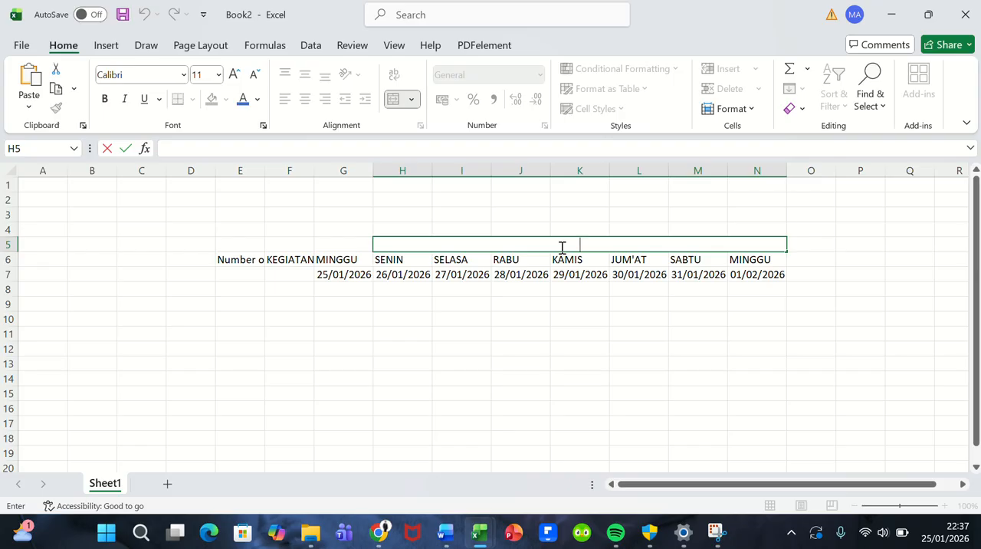
{"action": "type", "text": "JANUARI"}
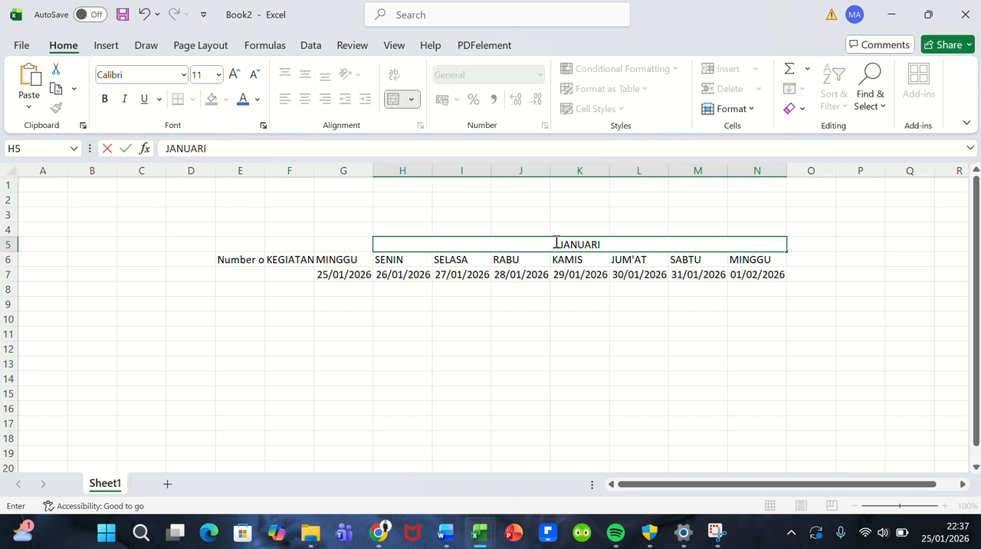
{"action": "left_click", "coordinate": [519, 227]}
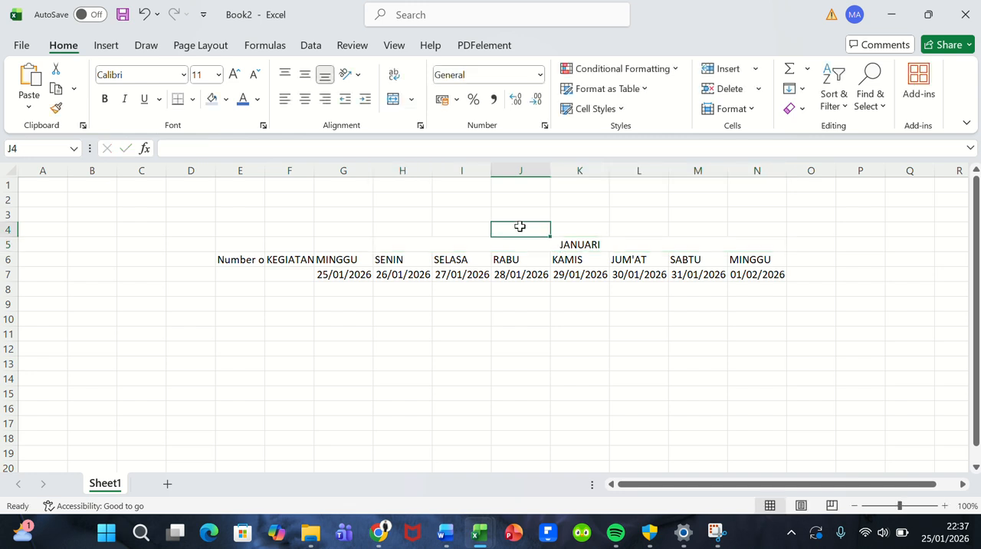
{"action": "double_click", "coordinate": [617, 244]}
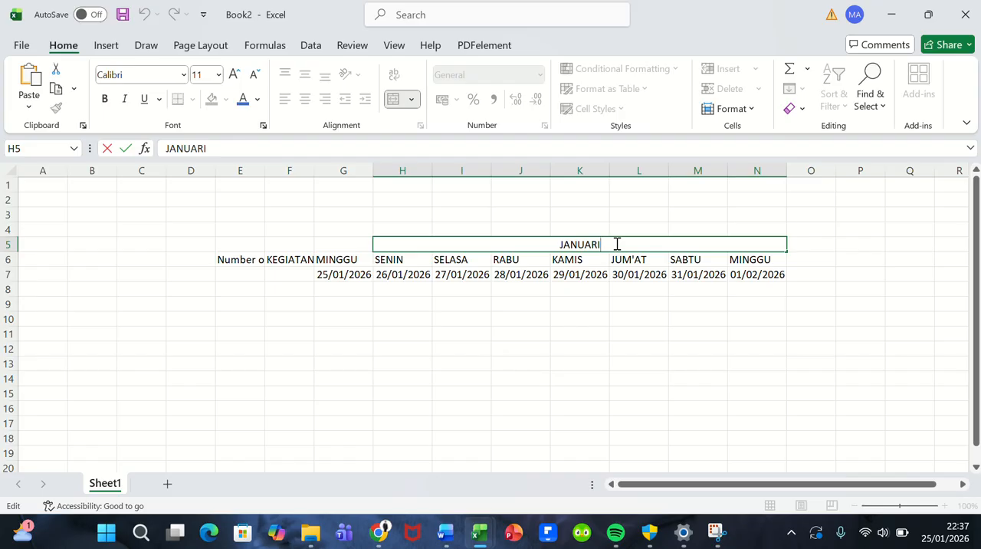
{"action": "key", "text": "shift+Return"}
{"action": "left_click", "coordinate": [614, 244]}
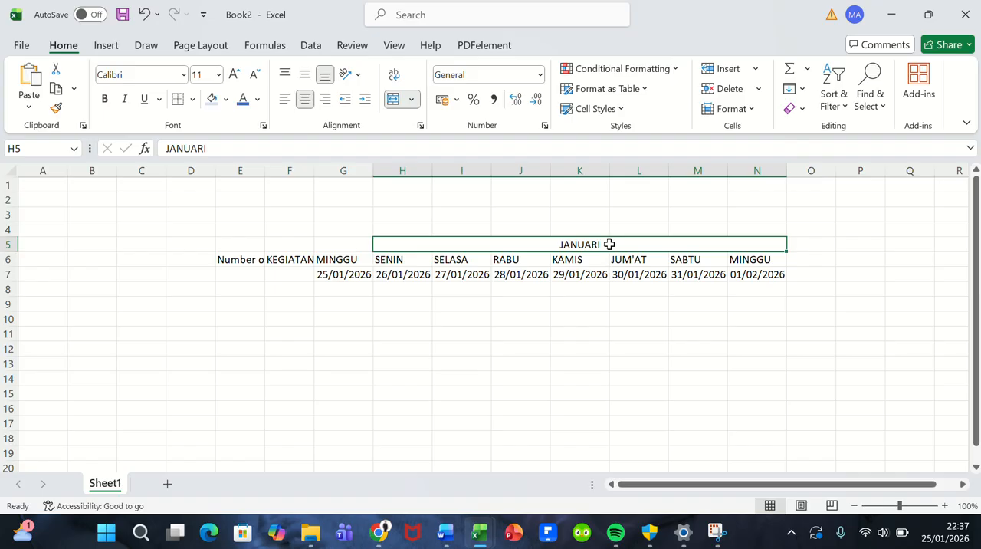
Step: Merge and center cells H4:N4 above the existing month heading and enter JANUARI in the merged cell
{"action": "left_click", "coordinate": [410, 226]}
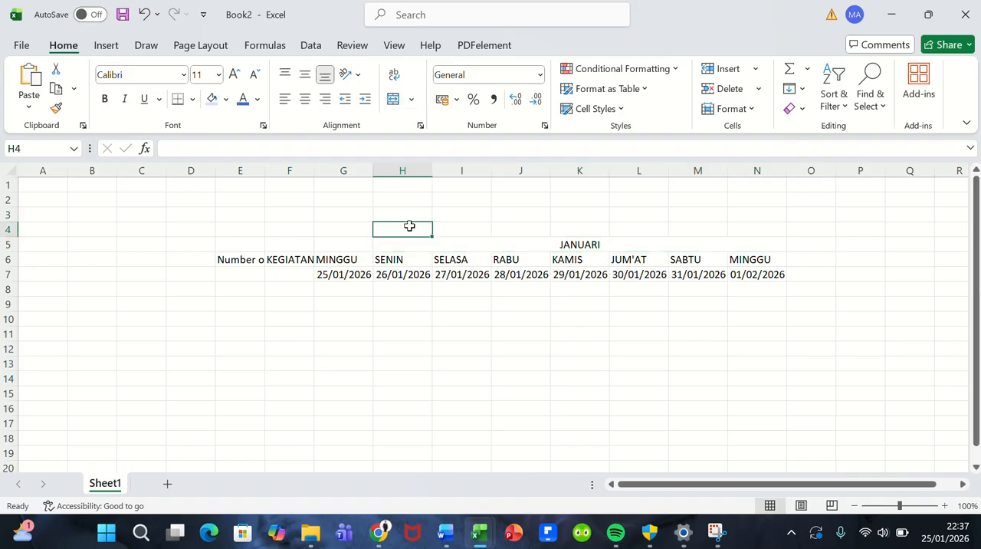
{"action": "left_click_drag", "start_coordinate": [410, 226], "coordinate": [749, 230]}
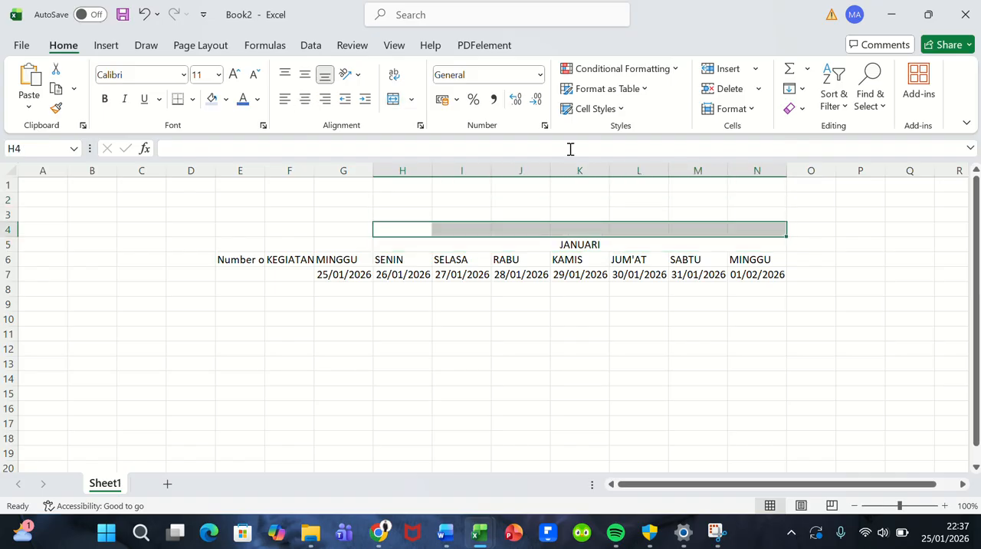
{"action": "left_click", "coordinate": [394, 99]}
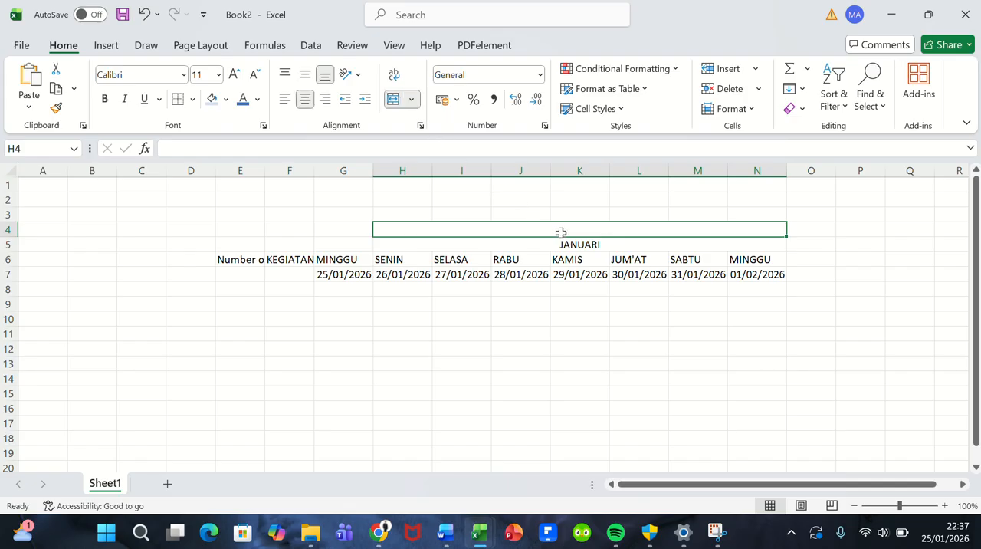
{"action": "type", "text": "JANUARI"}
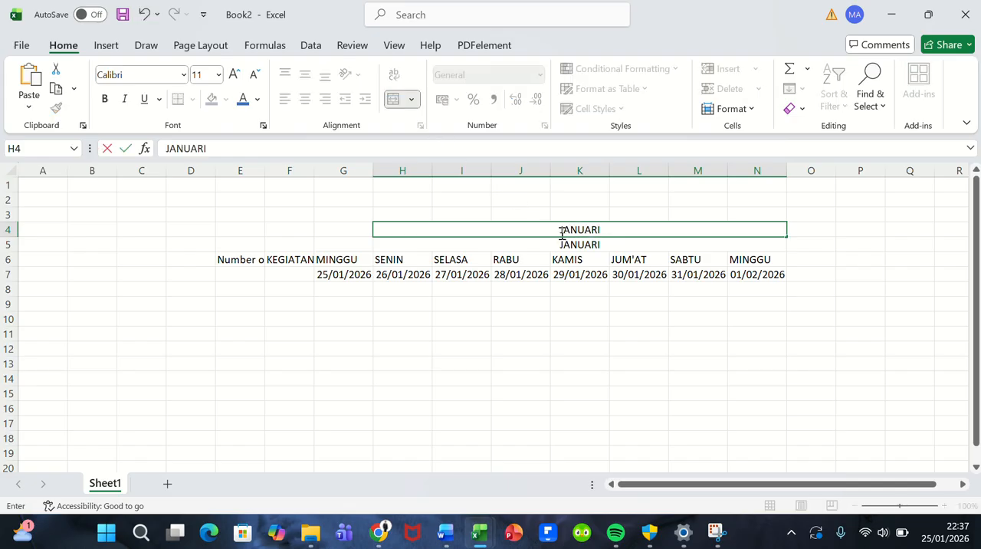
{"action": "key", "text": "Return"}
Step: Replace the text of the merged heading H5:N5 with WEAK 1
{"action": "double_click", "coordinate": [607, 244]}
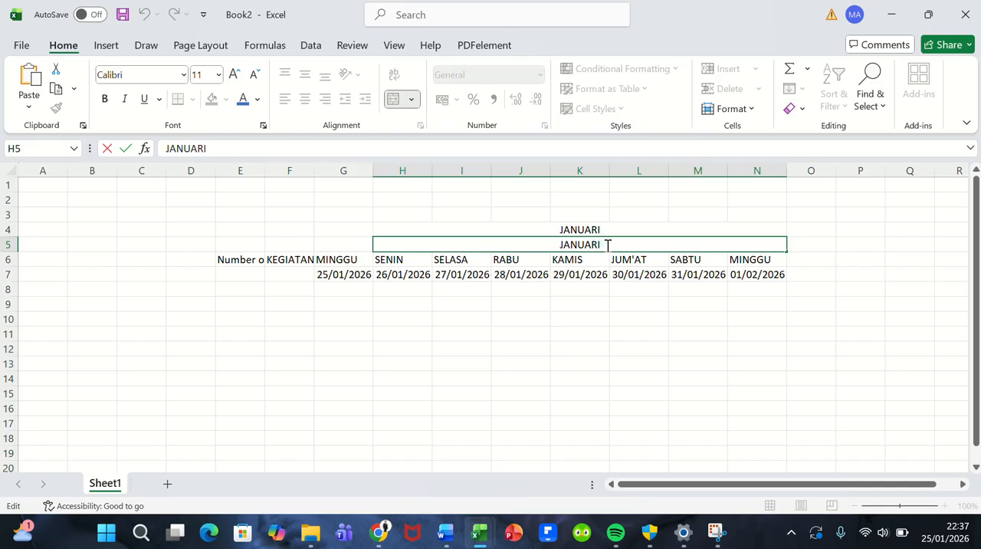
{"action": "key", "text": "BackSpace"}
{"action": "key", "text": "BackSpace"}
{"action": "key", "text": "BackSpace"}
{"action": "key", "text": "BackSpace"}
{"action": "key", "text": "BackSpace"}
{"action": "key", "text": "BackSpace"}
{"action": "key", "text": "BackSpace"}
{"action": "type", "text": "WEAK 1"}
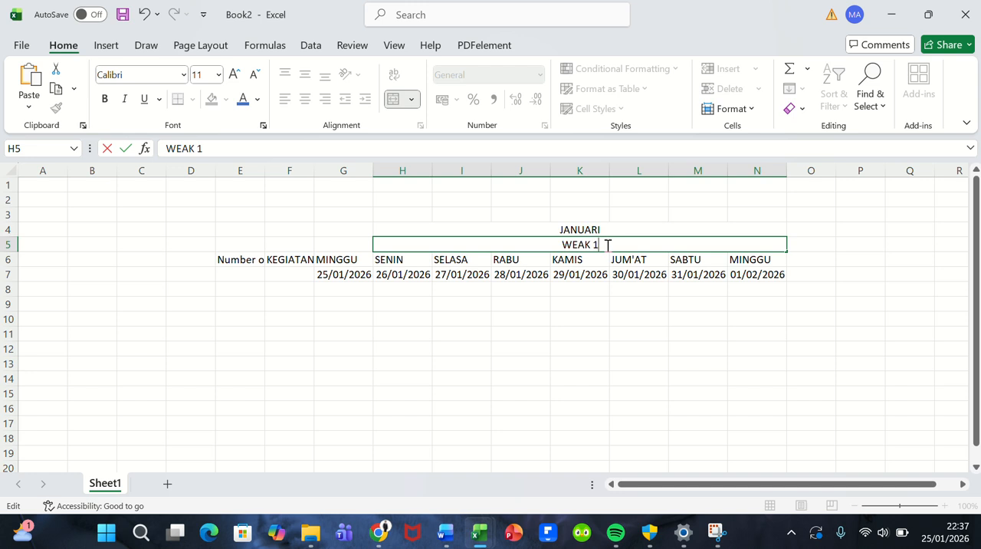
{"action": "left_click", "coordinate": [509, 215]}
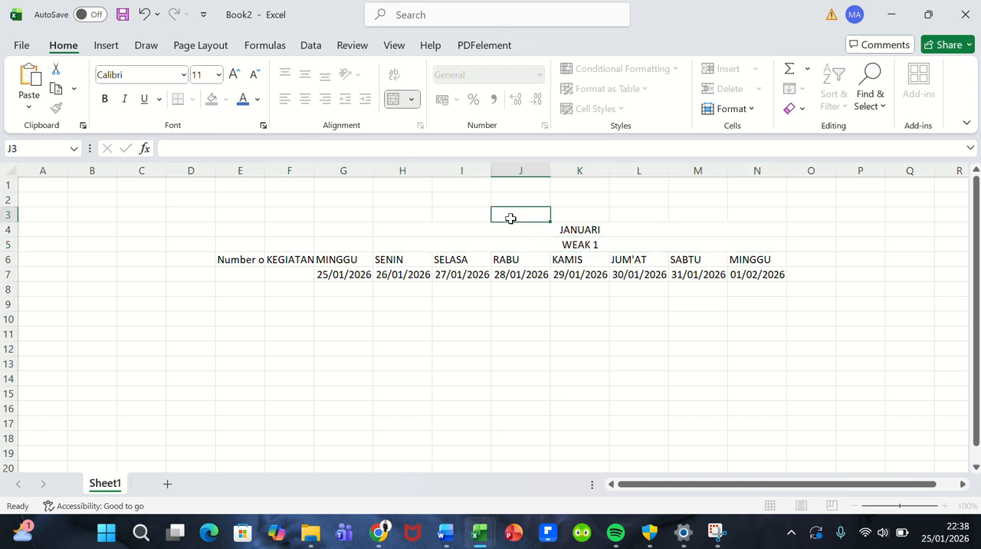
Step: Merge and center cells H3:N3 and enter the student's full name followed by the class (7A AL-AMIRI)
{"action": "left_click_drag", "start_coordinate": [396, 217], "coordinate": [759, 219]}
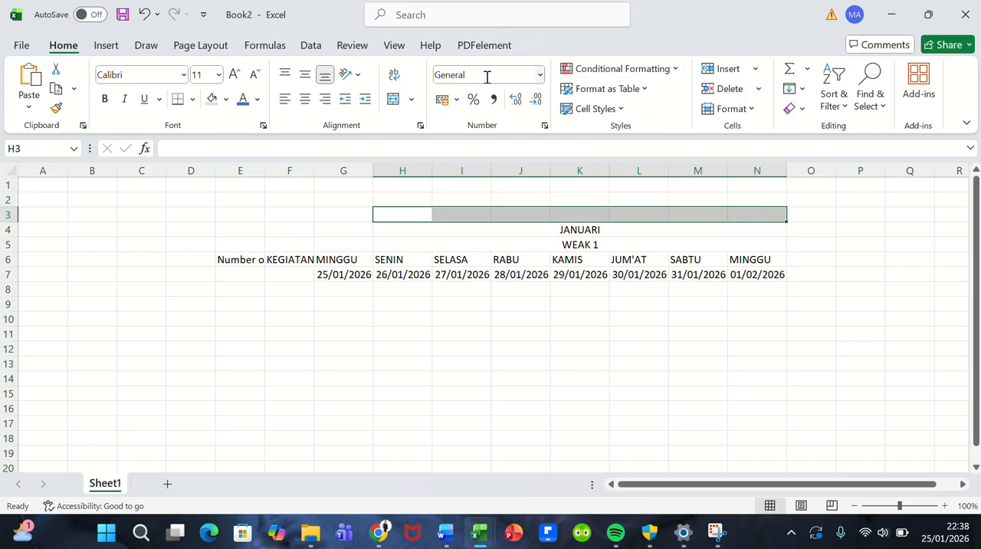
{"action": "left_click", "coordinate": [393, 98]}
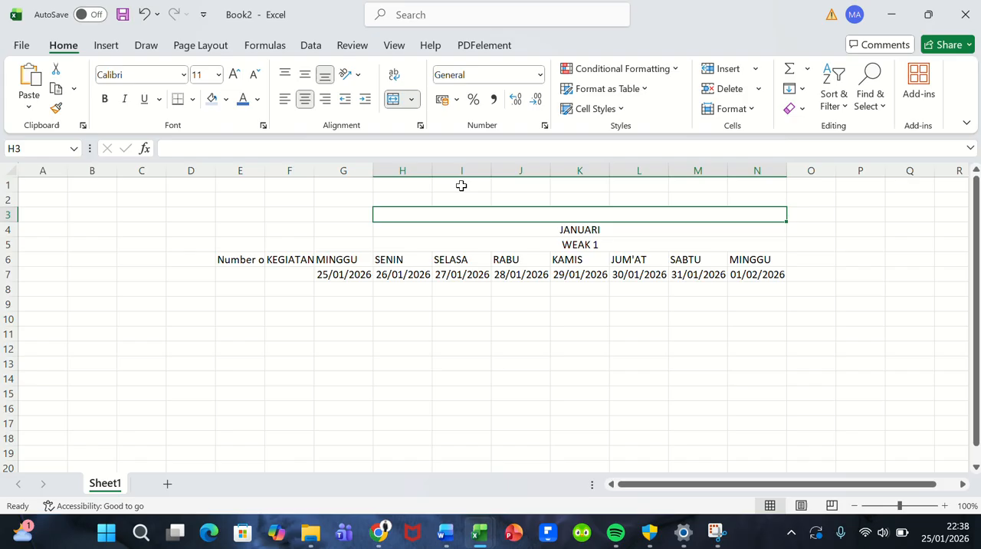
{"action": "double_click", "coordinate": [528, 215]}
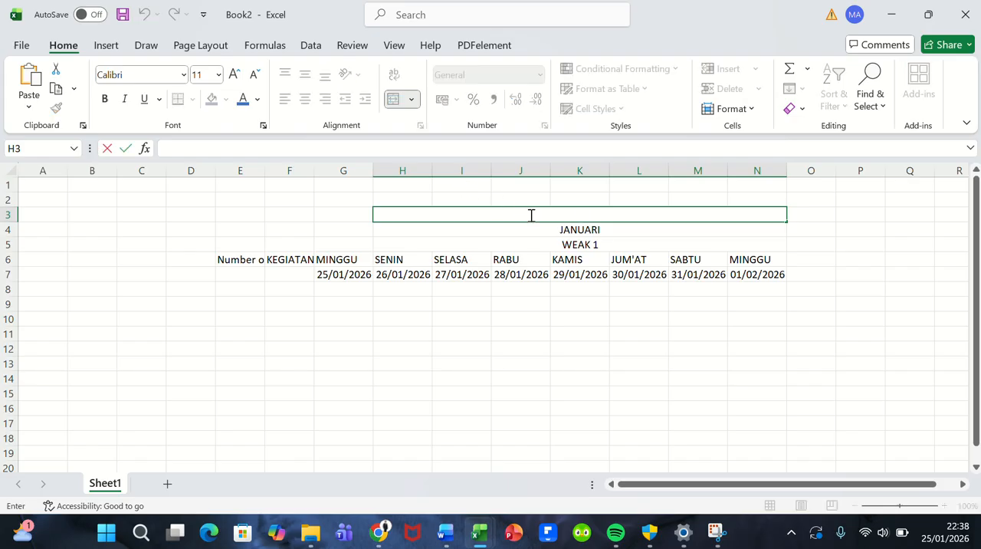
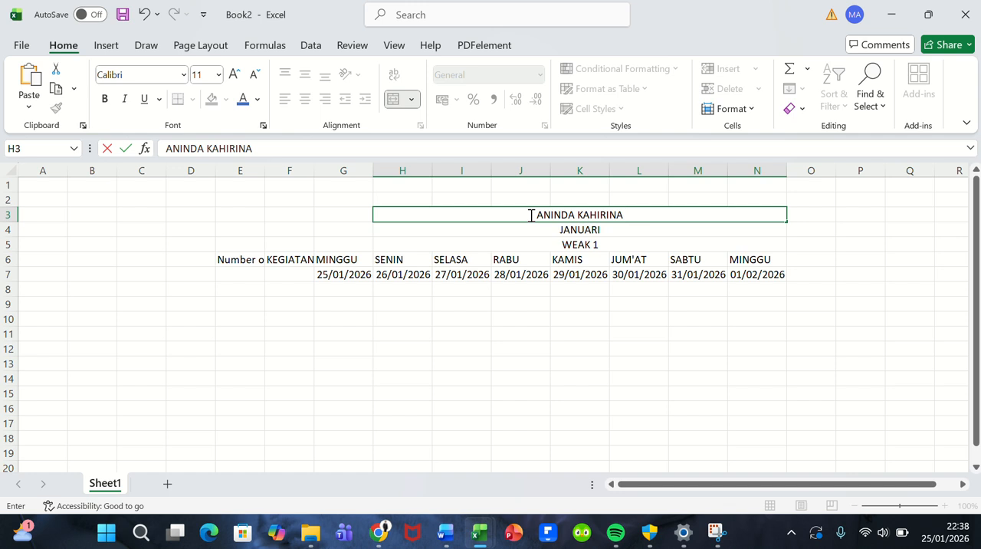
{"action": "type", "text": "("}
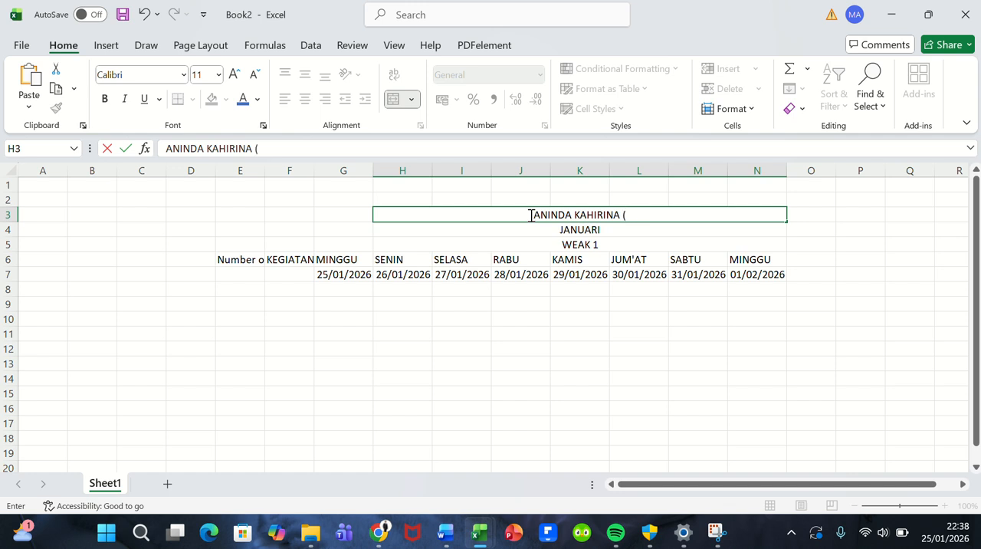
{"action": "type", "text": "&"}
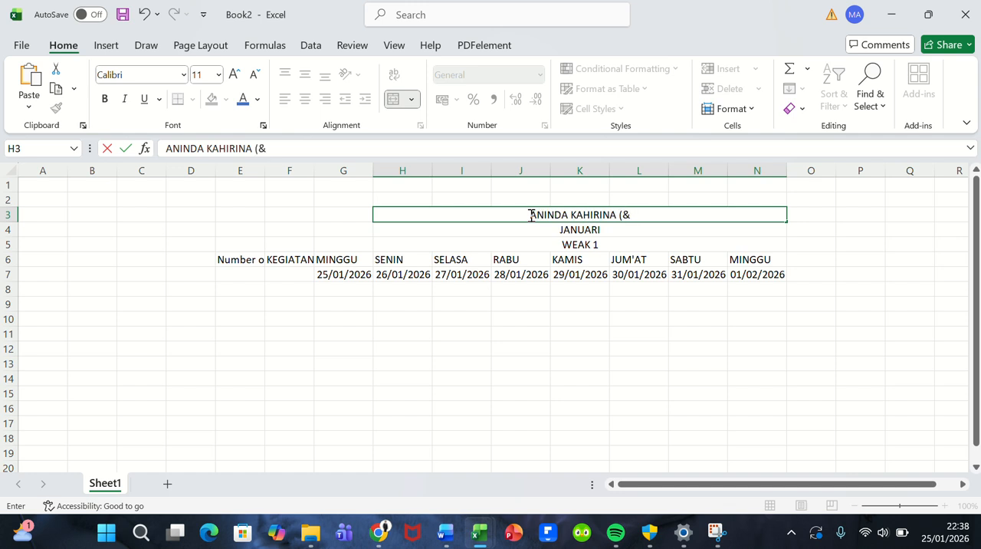
{"action": "key", "text": "BackSpace"}
{"action": "type", "text": "7A"}
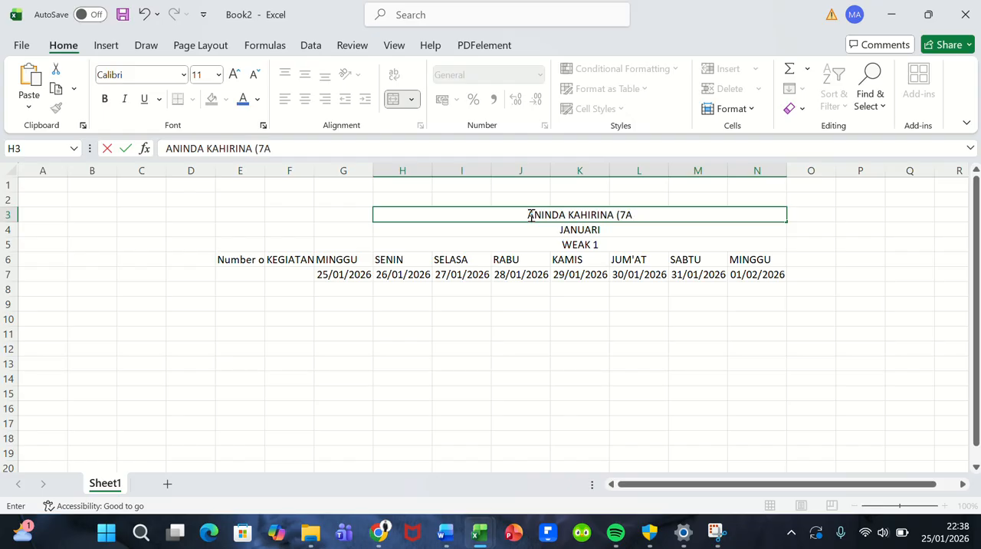
{"action": "type", "text": " AL"}
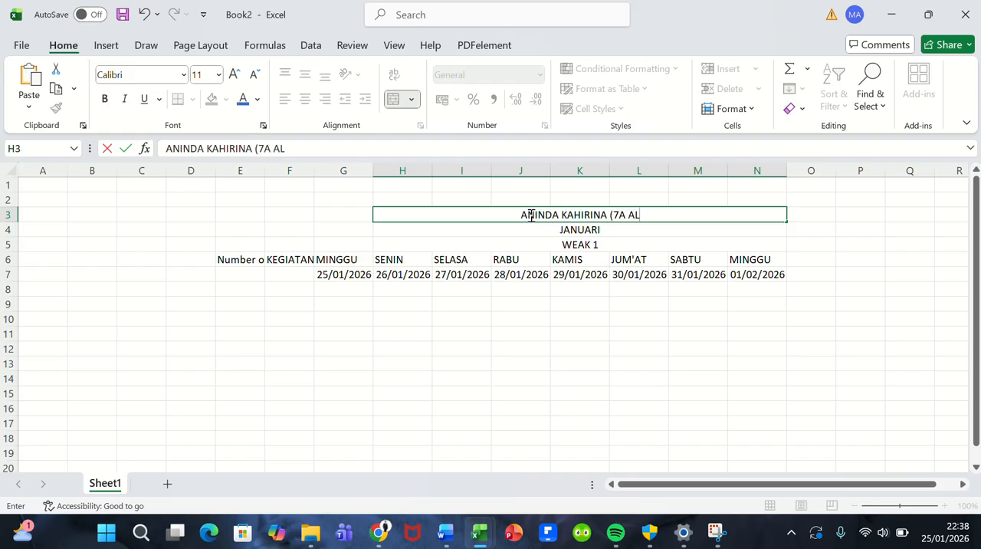
{"action": "type", "text": "-AMIRI"}
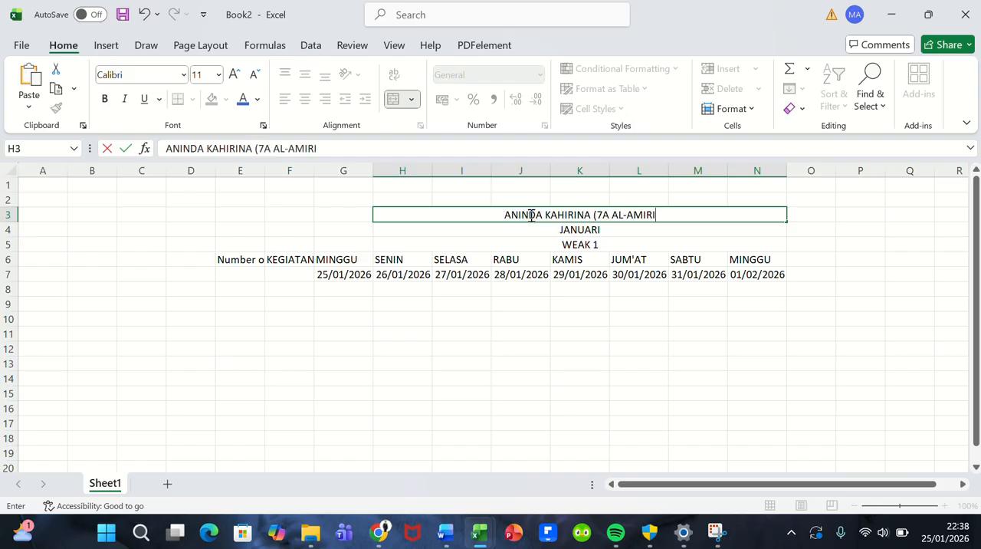
{"action": "type", "text": ")"}
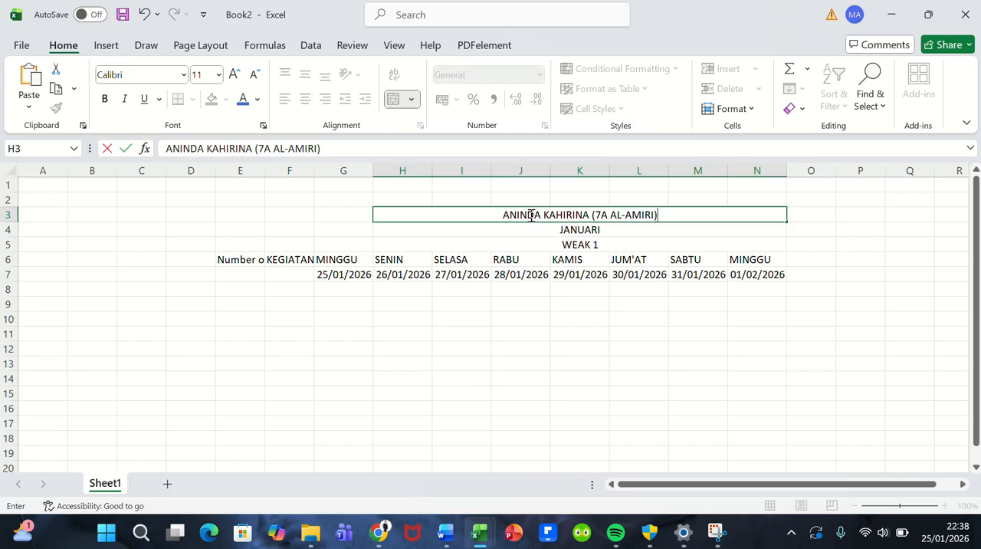
{"action": "left_click", "coordinate": [506, 200]}
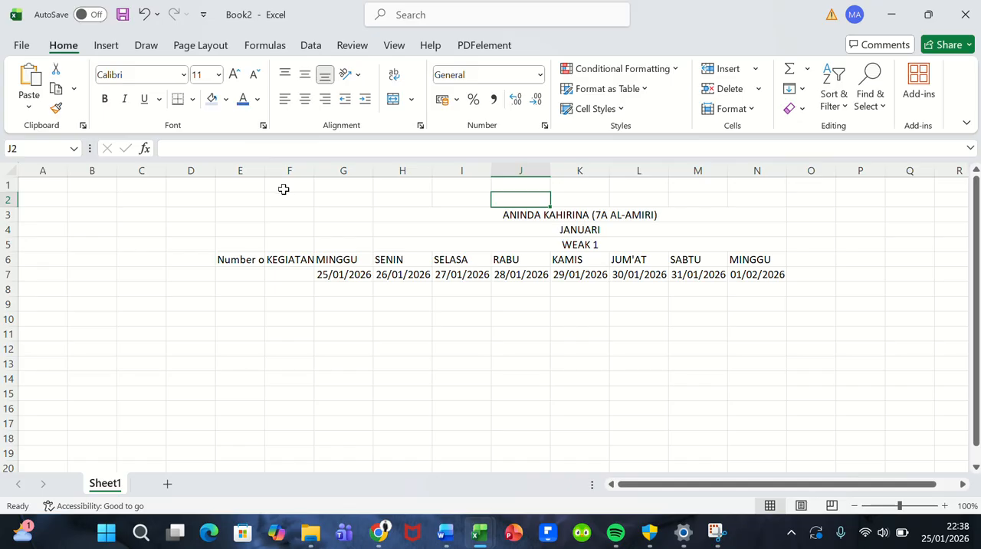
Step: Insert two blank rows at row 2, above the headings
{"action": "left_click", "coordinate": [4, 200]}
{"action": "right_click", "coordinate": [6, 200]}
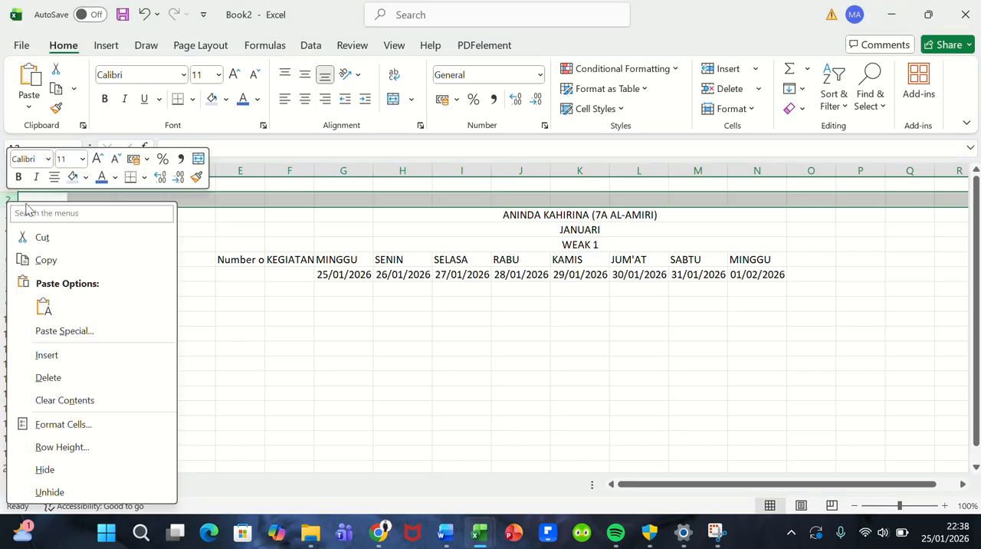
{"action": "left_click", "coordinate": [102, 357]}
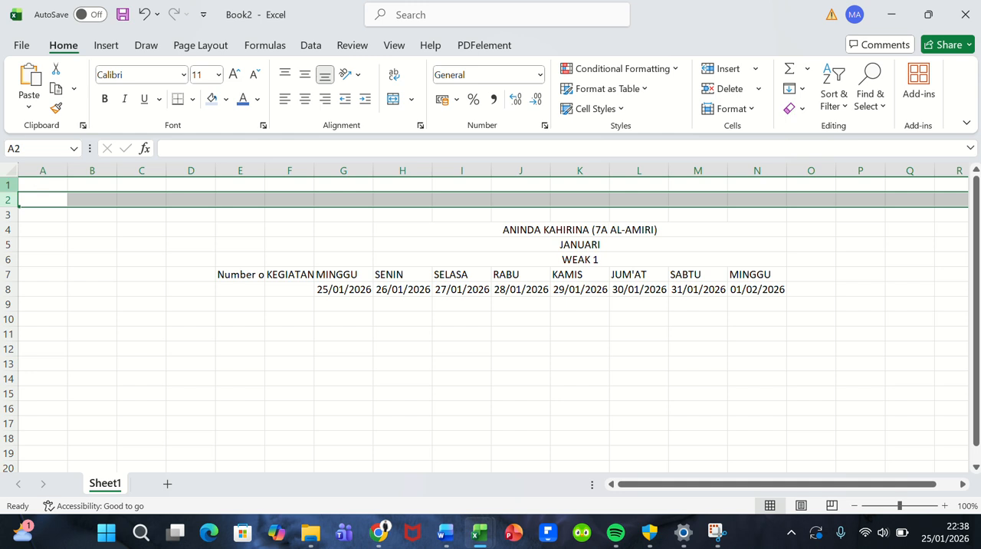
{"action": "right_click", "coordinate": [12, 201]}
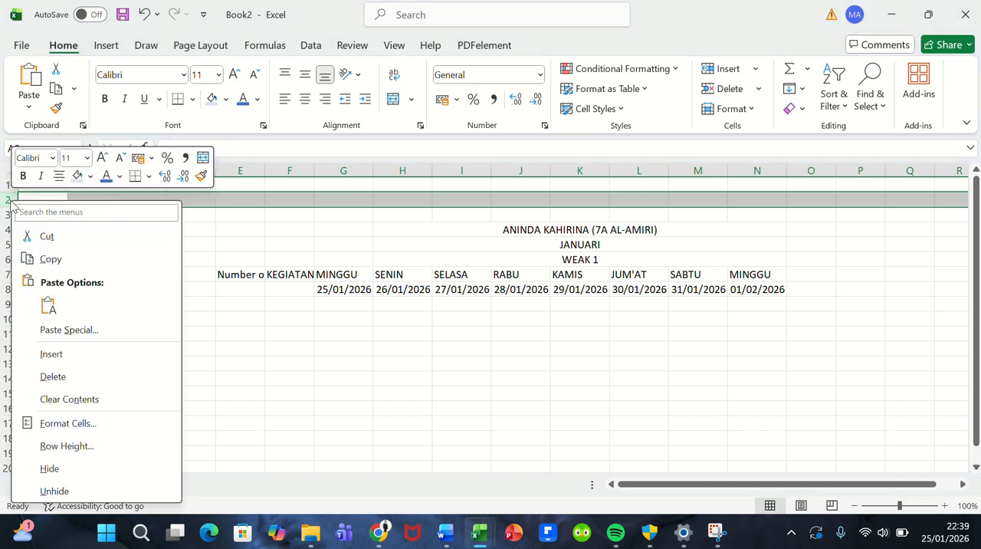
{"action": "left_click", "coordinate": [68, 355]}
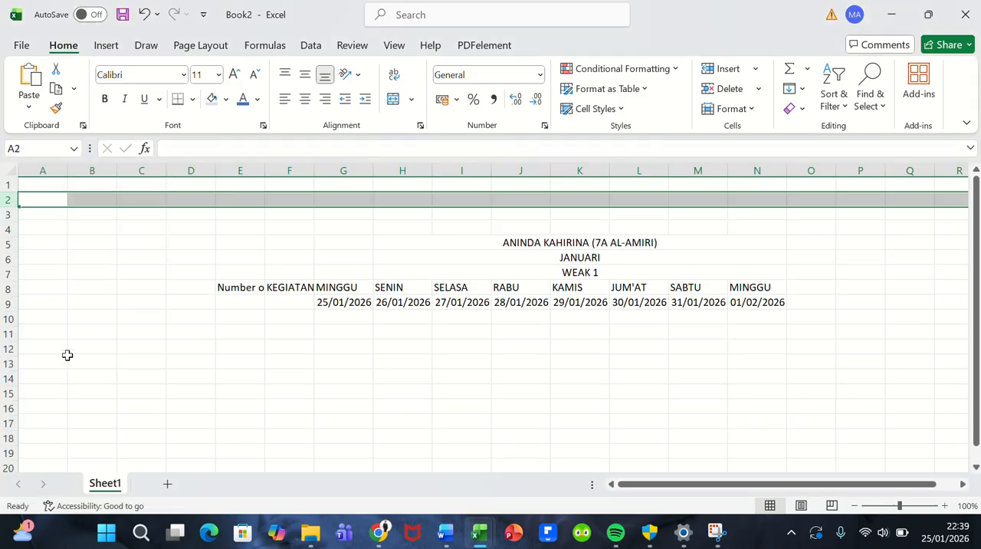
Step: Merge and center cells E3:N4 above the student name row and enter the title HABBIT TRACKER
{"action": "left_click", "coordinate": [573, 230]}
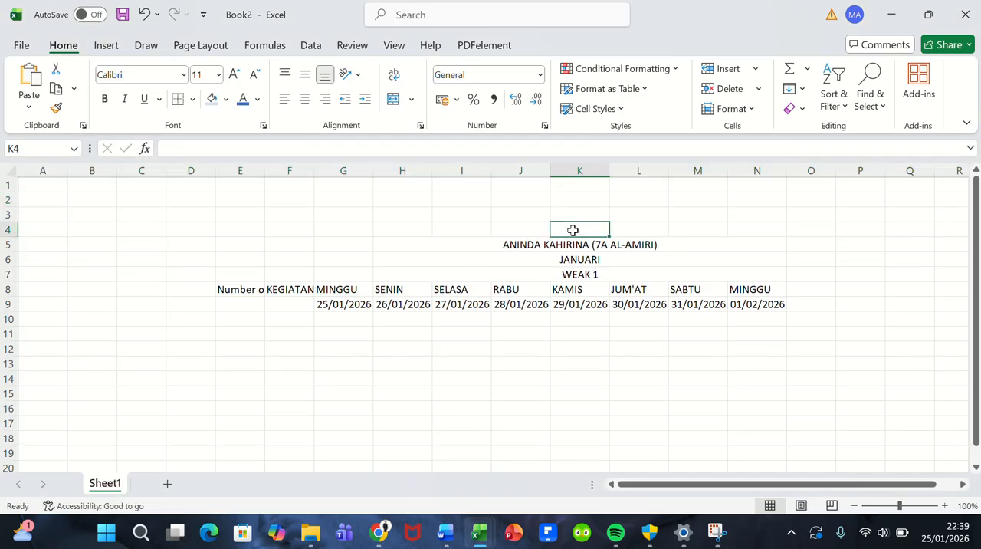
{"action": "left_click", "coordinate": [477, 214]}
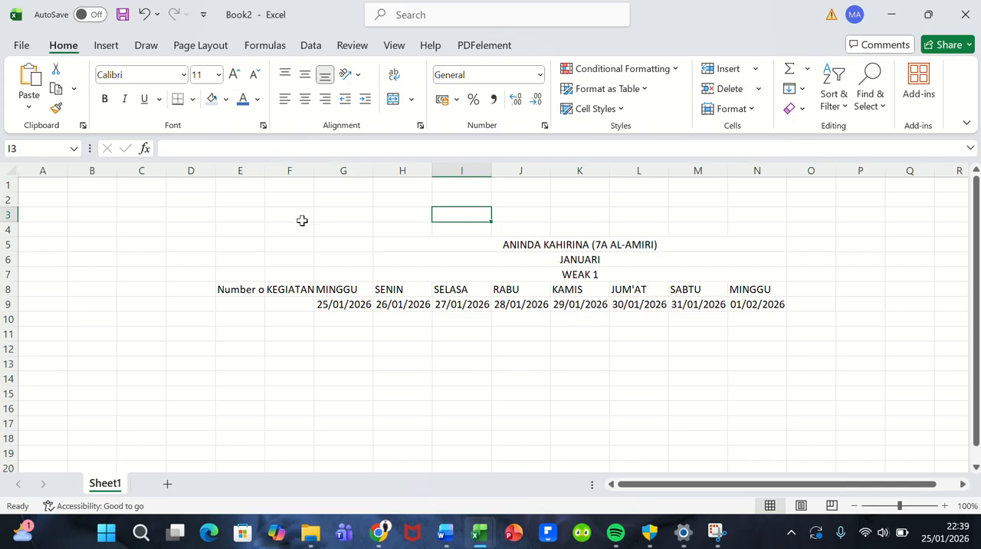
{"action": "left_click_drag", "start_coordinate": [252, 217], "coordinate": [780, 227]}
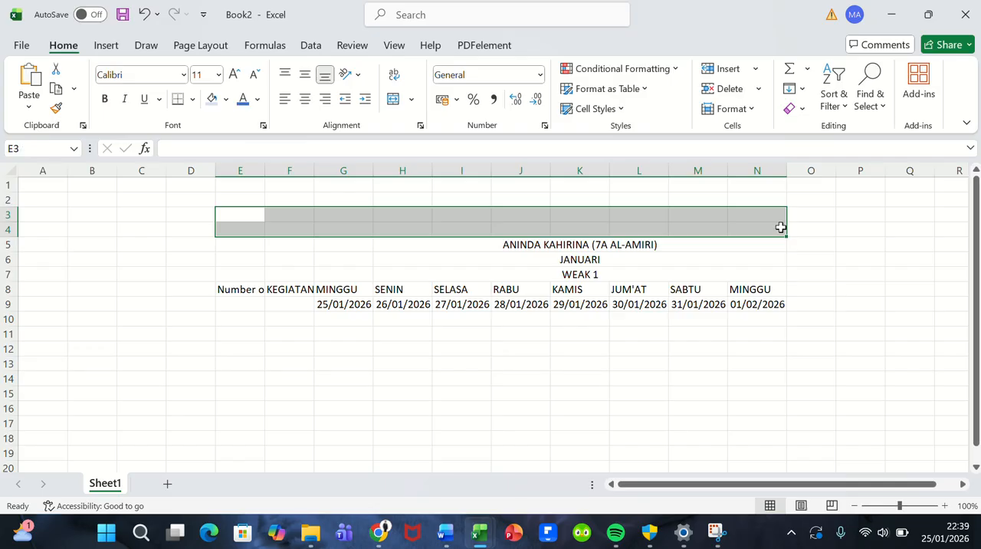
{"action": "left_click", "coordinate": [393, 98]}
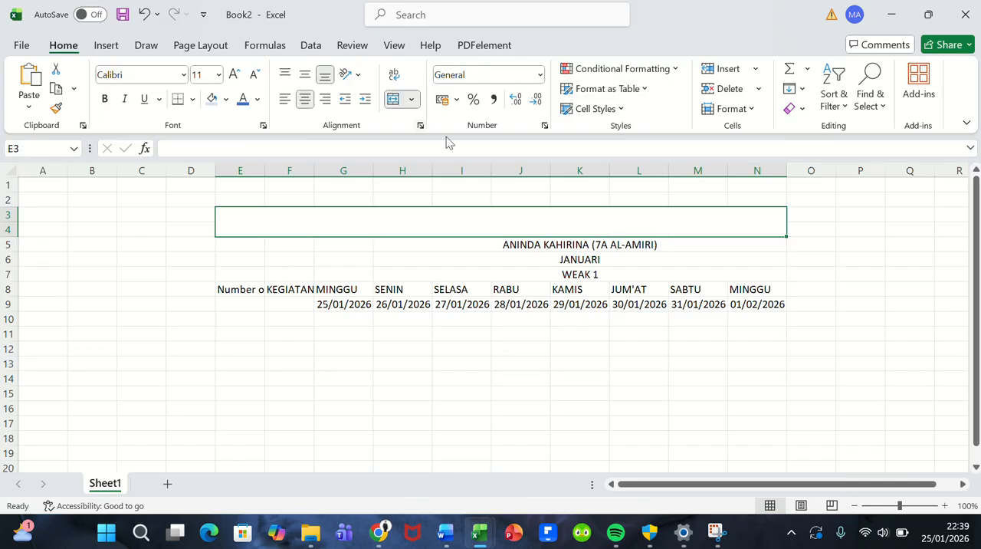
{"action": "double_click", "coordinate": [550, 220]}
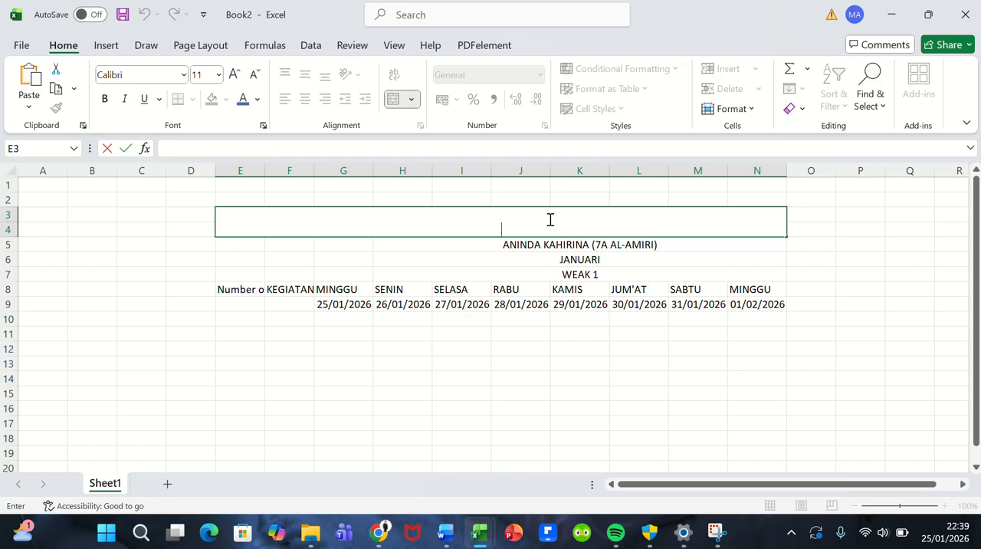
{"action": "type", "text": "HABBIT TRT"}
{"action": "key", "text": "BackSpace"}
{"action": "key", "text": "BackSpace"}
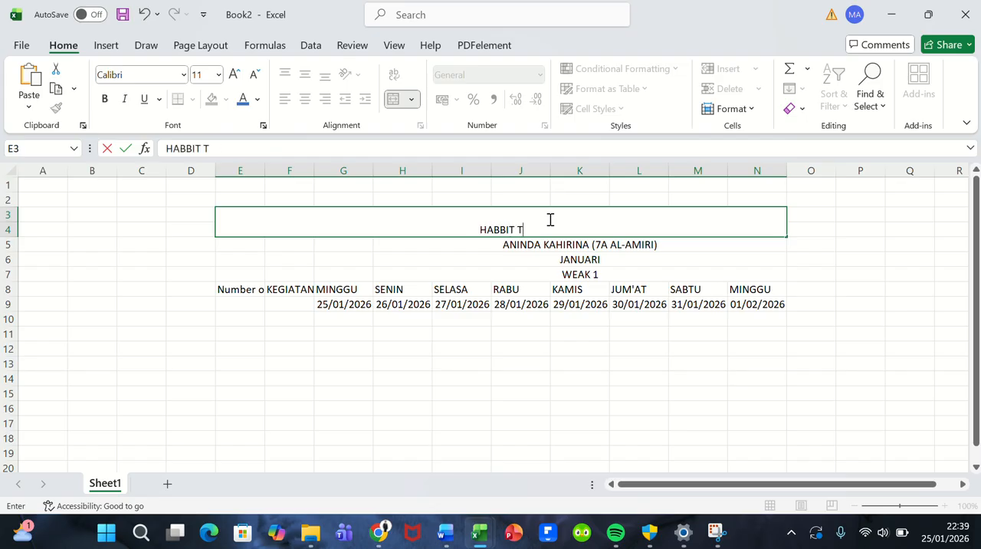
{"action": "type", "text": "RACKER"}
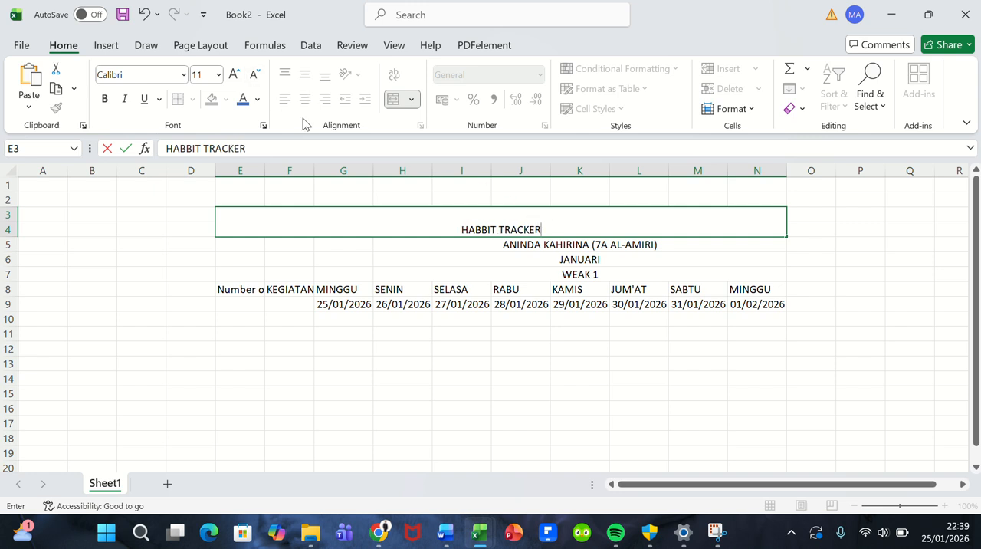
{"action": "left_click", "coordinate": [371, 201]}
{"action": "left_click", "coordinate": [387, 222]}
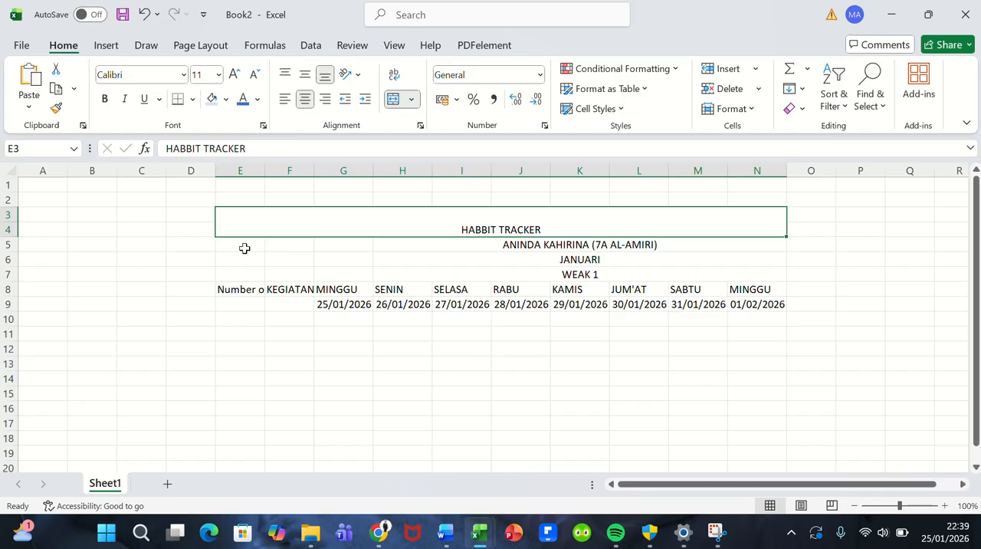
Step: Merge and center cells E5:E9 for the Number of Habbit header and F5:F9 for the KEGIATAN header
{"action": "left_click_drag", "start_coordinate": [245, 247], "coordinate": [232, 302]}
{"action": "left_click", "coordinate": [233, 270]}
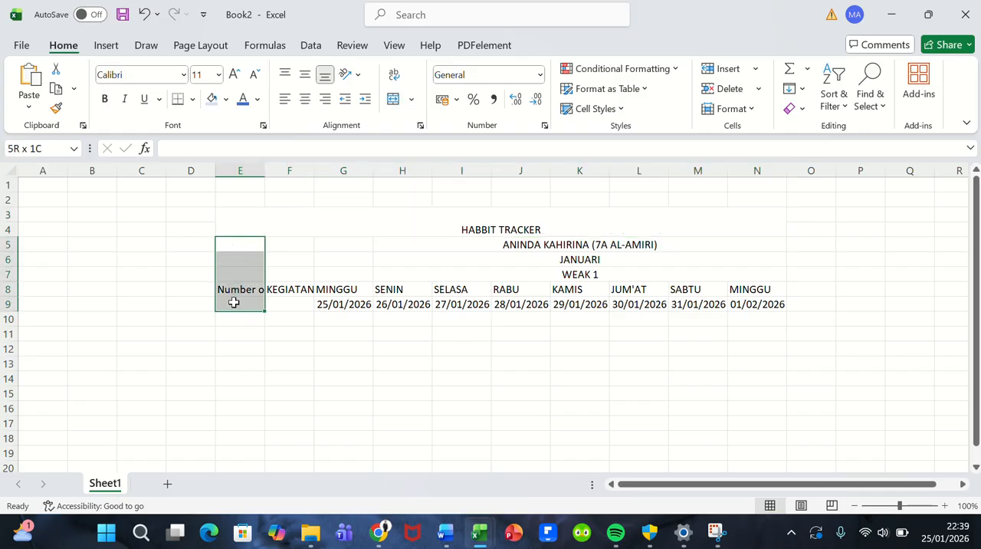
{"action": "left_click", "coordinate": [392, 101]}
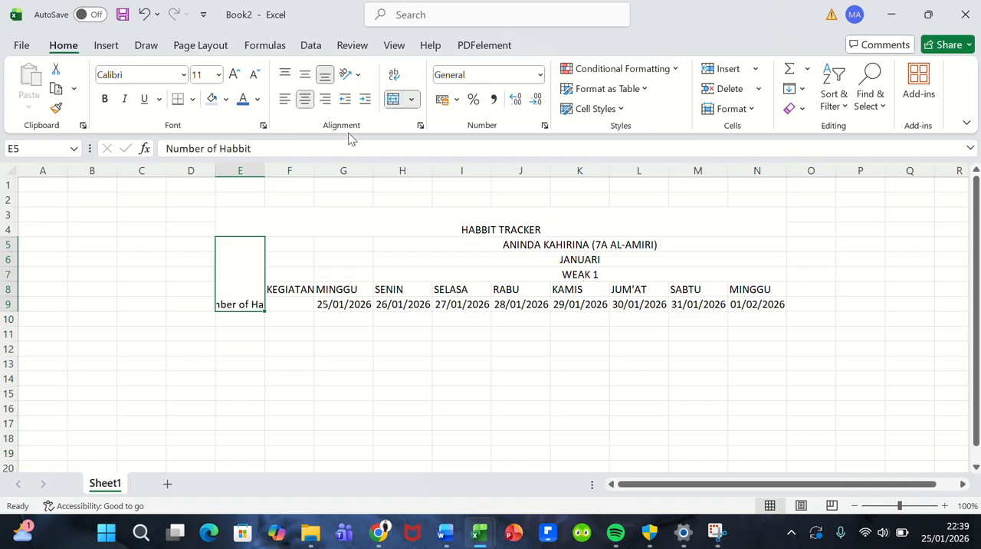
{"action": "left_click_drag", "start_coordinate": [278, 247], "coordinate": [282, 300]}
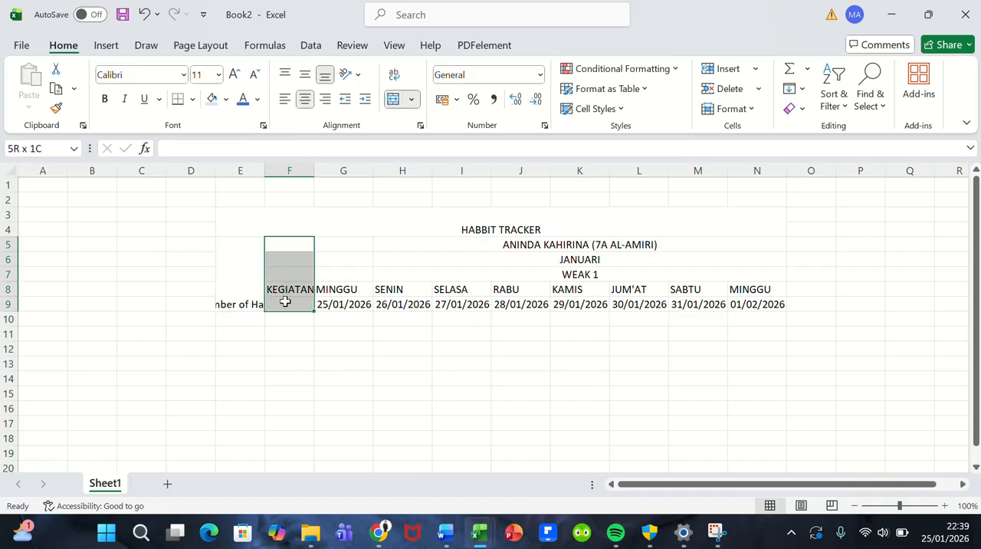
{"action": "left_click", "coordinate": [393, 101]}
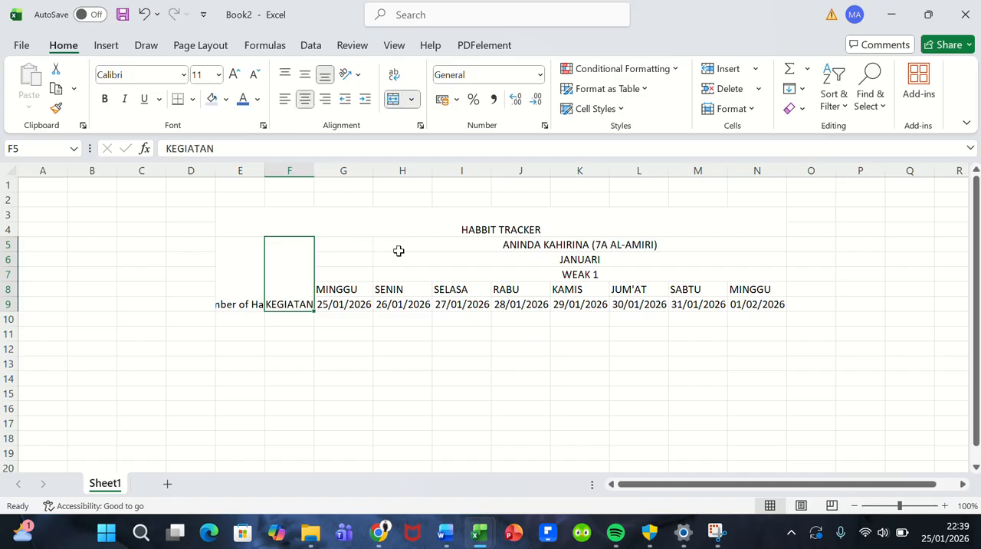
Step: Merge and center the empty cells G5:G7 above the first MINGGU header
{"action": "left_click", "coordinate": [363, 244]}
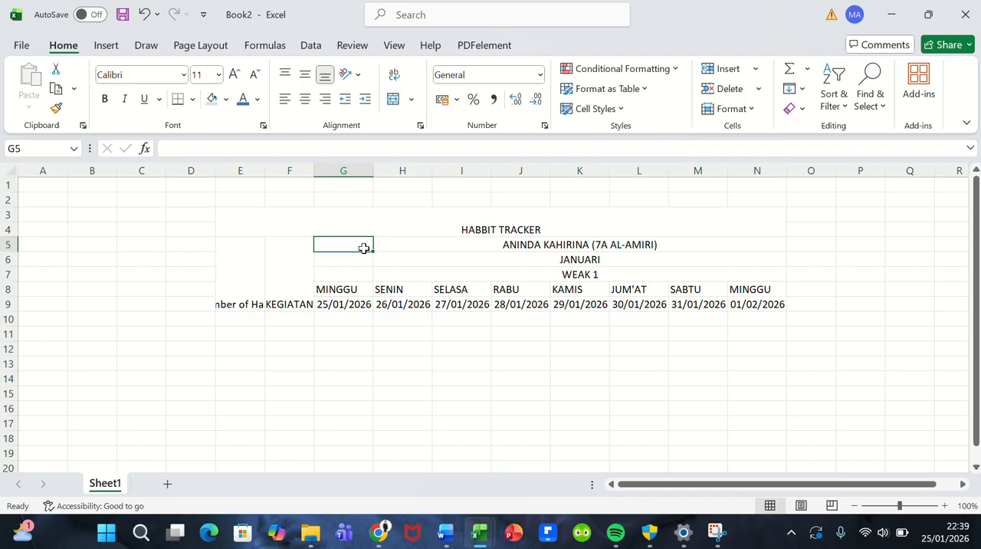
{"action": "left_click_drag", "start_coordinate": [357, 243], "coordinate": [357, 302]}
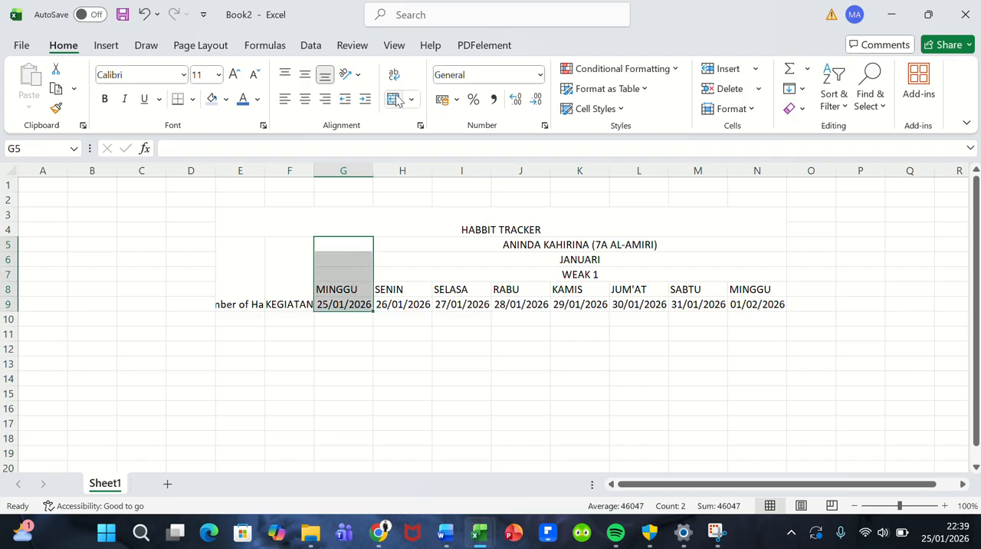
{"action": "left_click", "coordinate": [347, 247]}
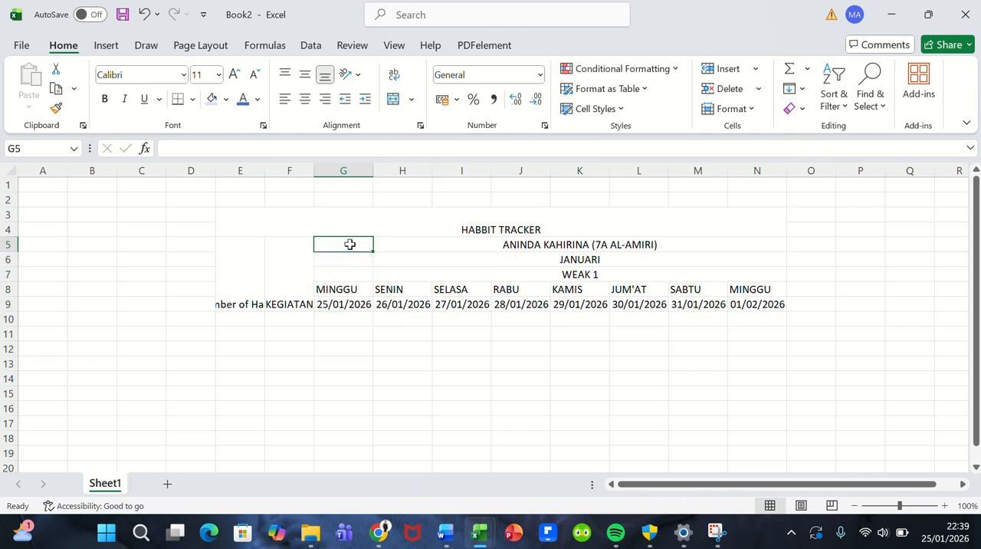
{"action": "left_click_drag", "start_coordinate": [350, 244], "coordinate": [350, 281]}
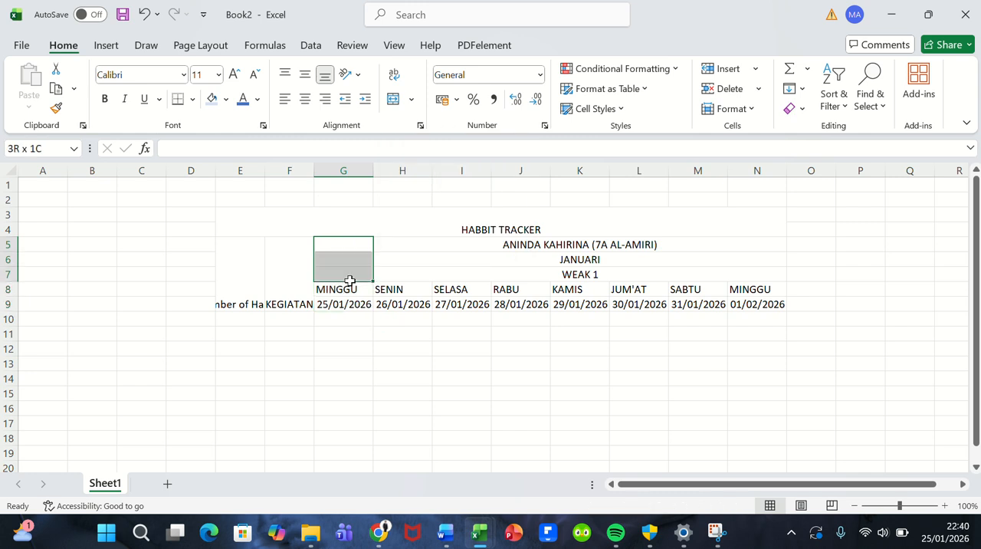
{"action": "left_click", "coordinate": [393, 99]}
{"action": "left_click", "coordinate": [379, 202]}
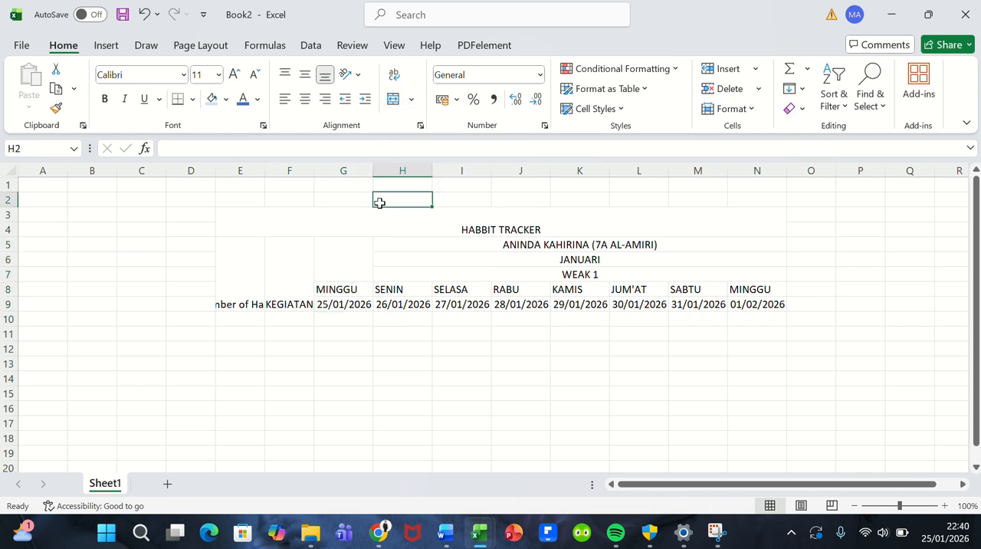
{"action": "left_click", "coordinate": [352, 257]}
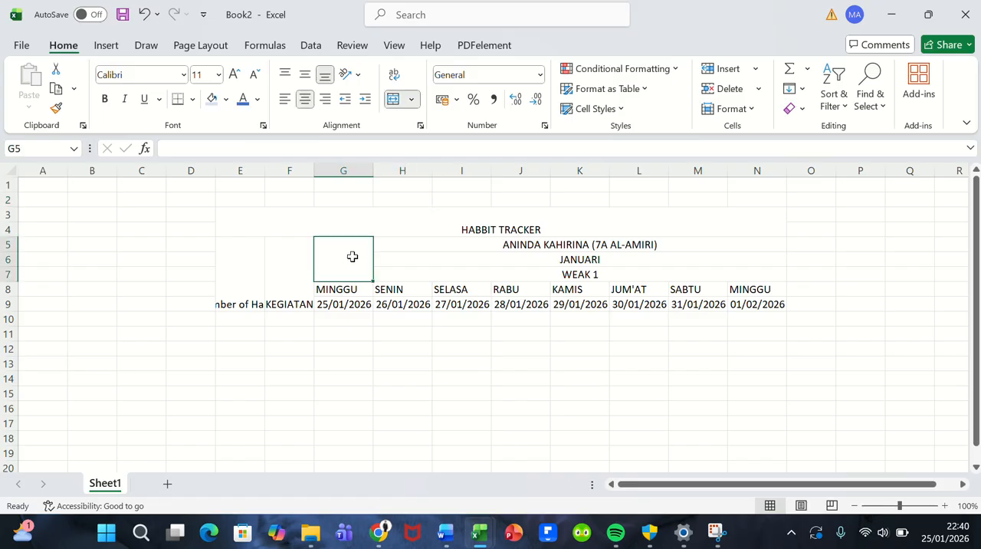
Step: Vertically center the HABBIT TRACKER title within its merged cell
{"action": "left_click", "coordinate": [394, 230]}
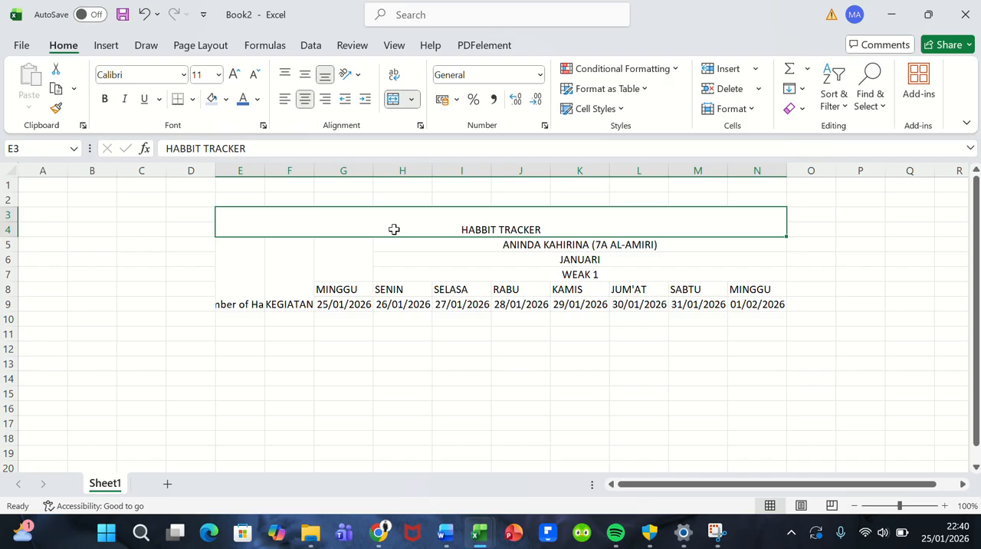
{"action": "left_click", "coordinate": [304, 75]}
{"action": "left_click", "coordinate": [355, 244]}
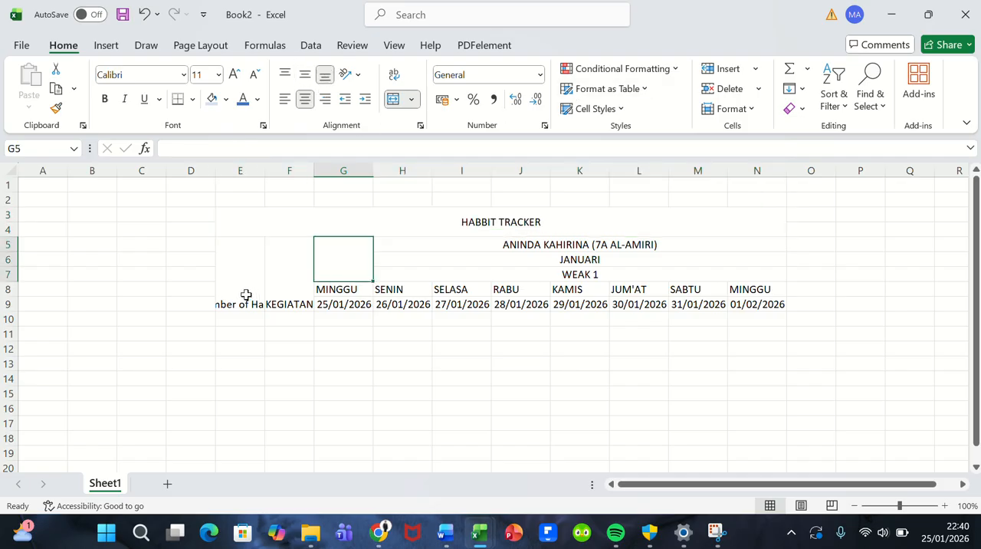
Step: Autofit columns E and F to the width of the Number of Habbit and KEGIATAN headers
{"action": "left_click", "coordinate": [240, 270]}
{"action": "double_click", "coordinate": [266, 169]}
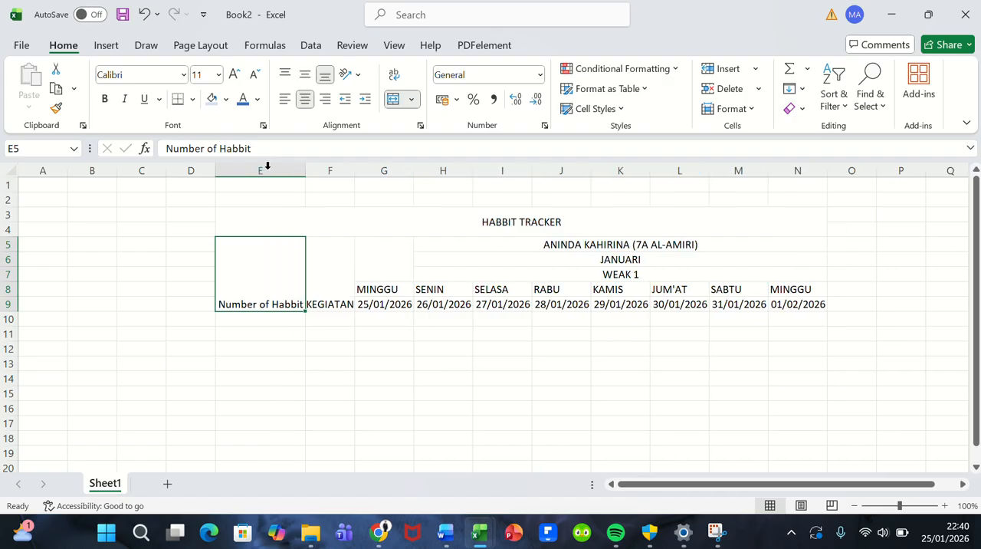
{"action": "left_click", "coordinate": [362, 167]}
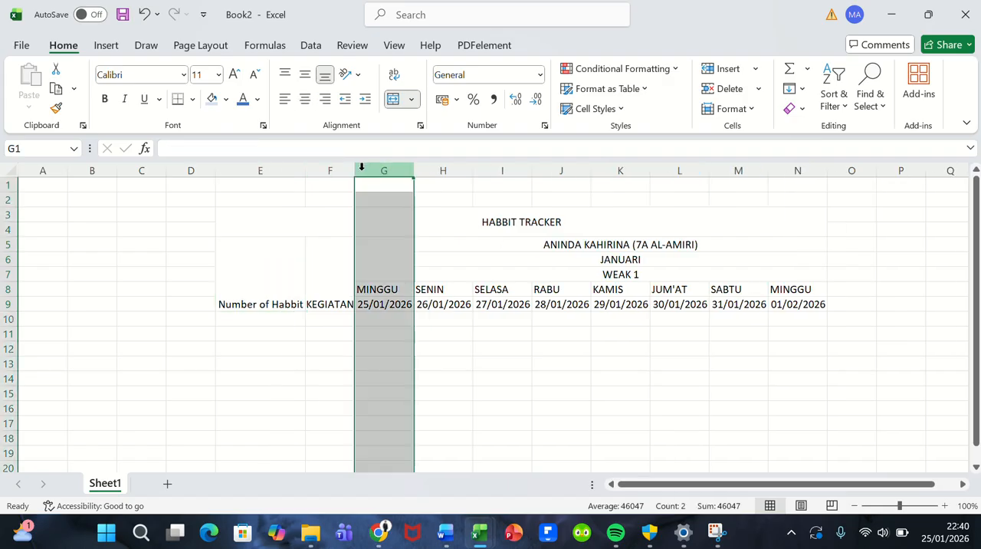
{"action": "double_click", "coordinate": [355, 169]}
{"action": "left_click", "coordinate": [335, 299]}
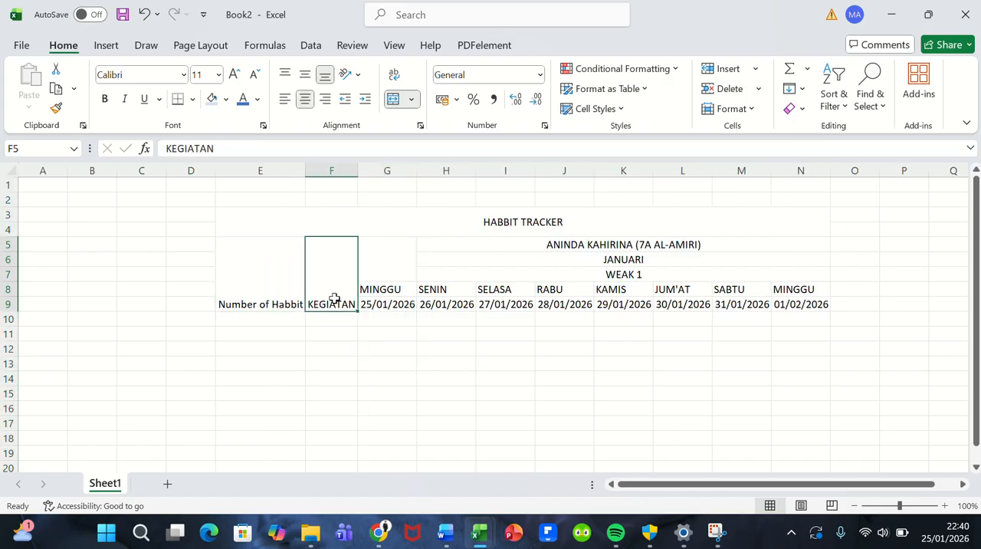
{"action": "left_click", "coordinate": [428, 199]}
{"action": "left_click", "coordinate": [405, 221]}
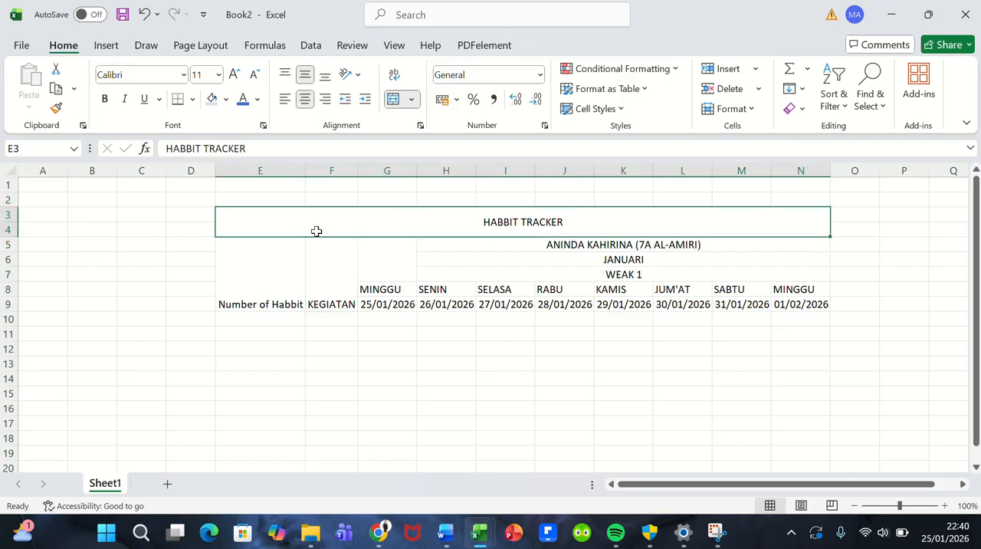
Step: Center the contents of the header block E5:N9 both vertically and horizontally
{"action": "left_click", "coordinate": [324, 276]}
{"action": "left_click", "coordinate": [285, 278]}
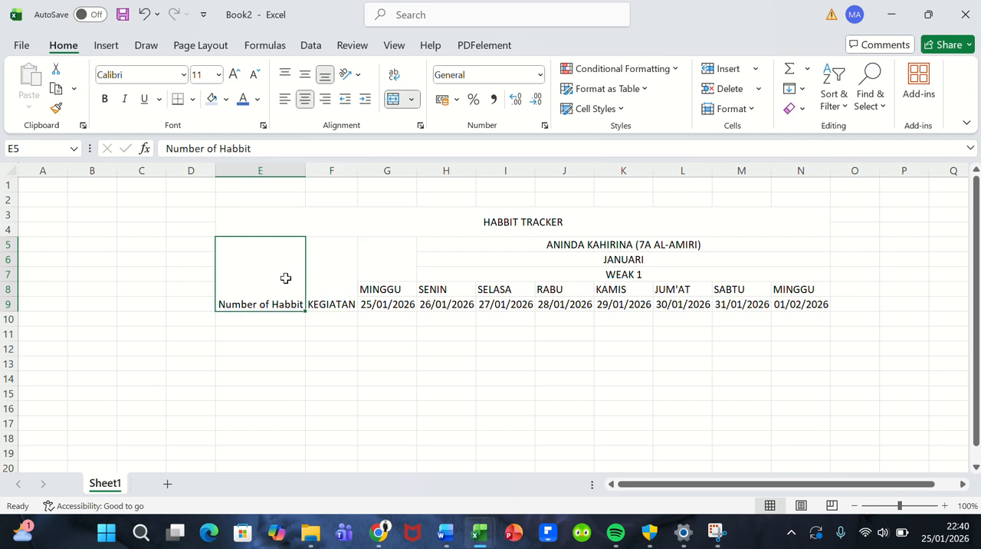
{"action": "left_click", "coordinate": [306, 78]}
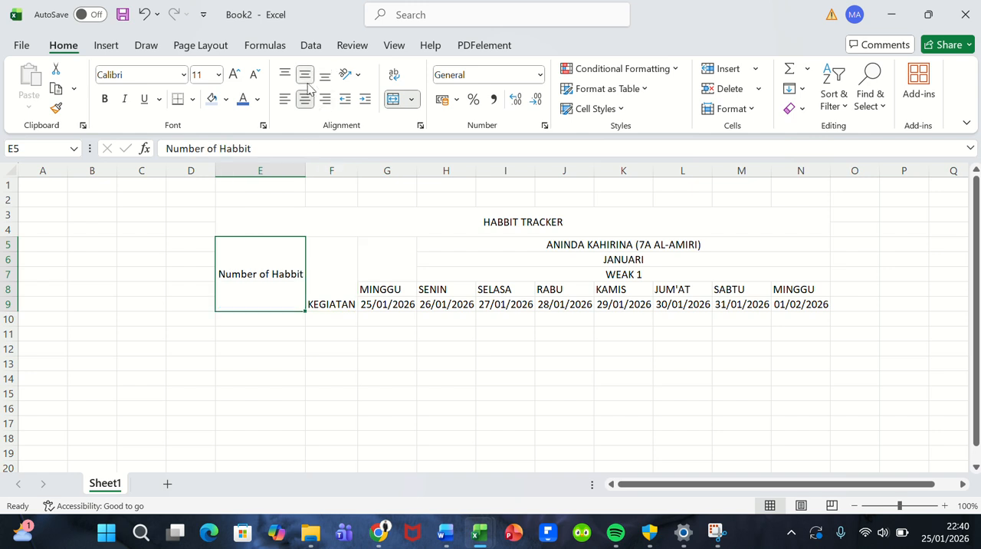
{"action": "left_click", "coordinate": [324, 273]}
{"action": "left_click_drag", "start_coordinate": [272, 271], "coordinate": [631, 278]}
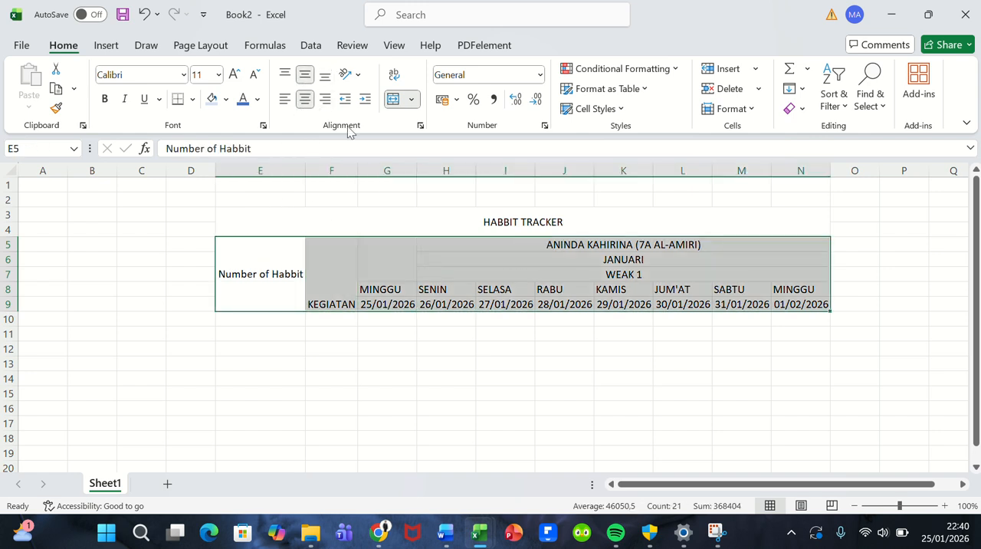
{"action": "left_click", "coordinate": [307, 76]}
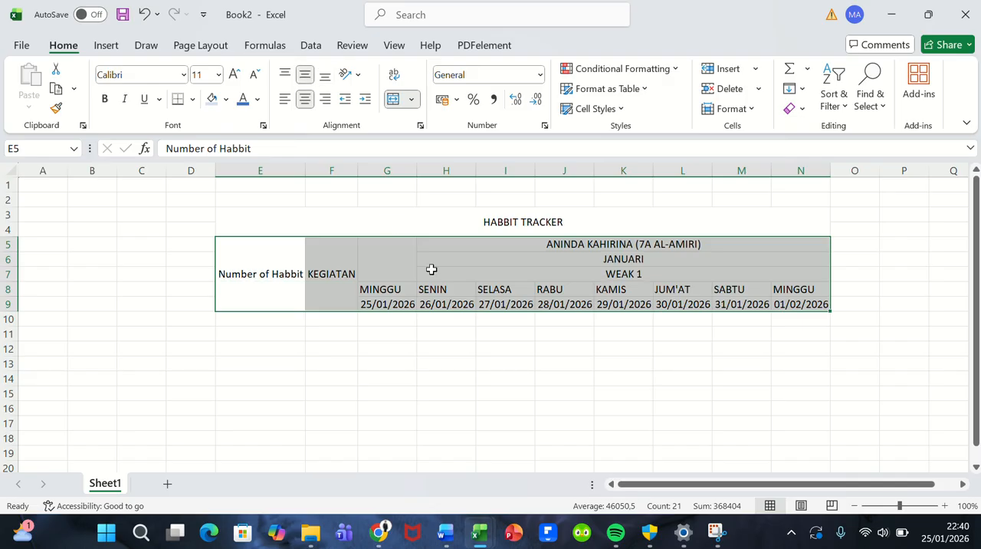
{"action": "left_click", "coordinate": [303, 100]}
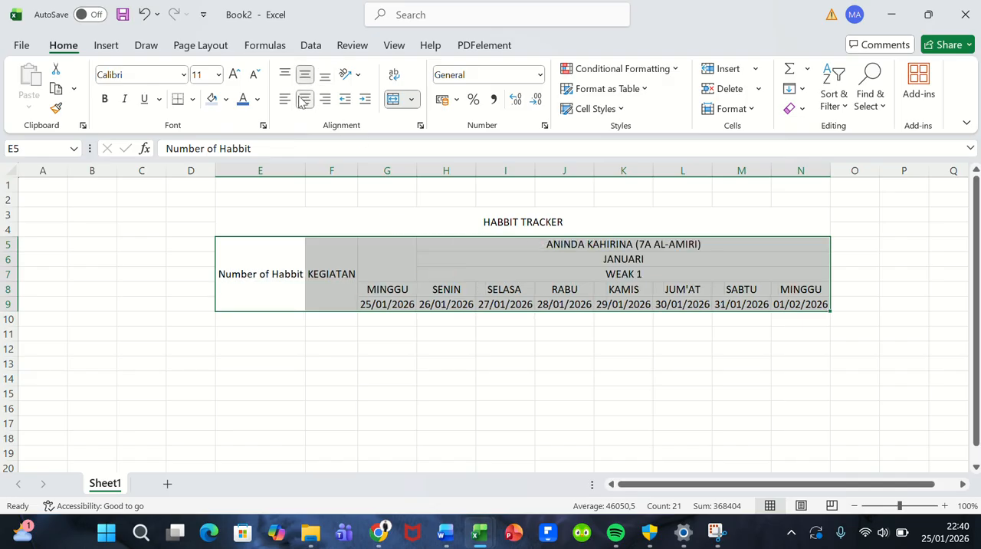
{"action": "left_click", "coordinate": [495, 285]}
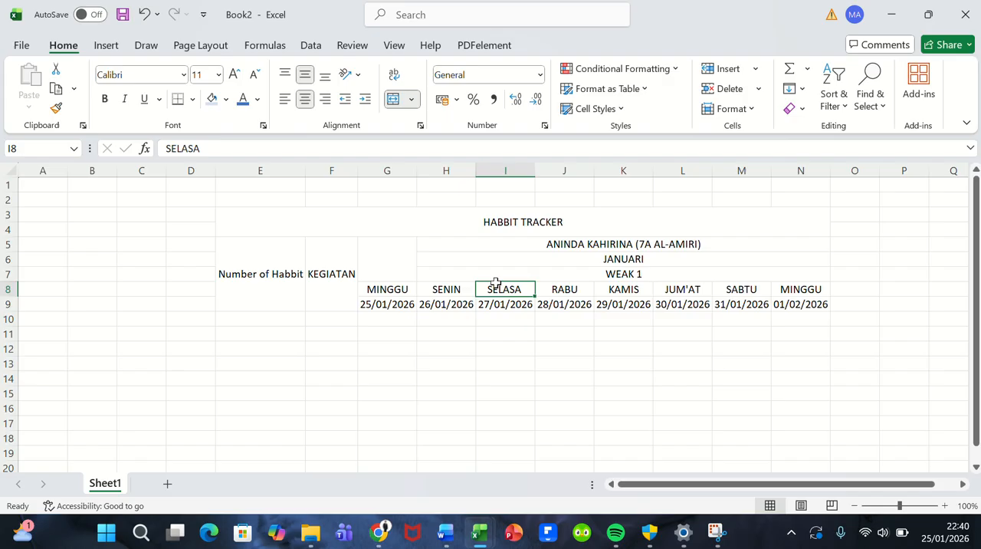
{"action": "left_click", "coordinate": [495, 329]}
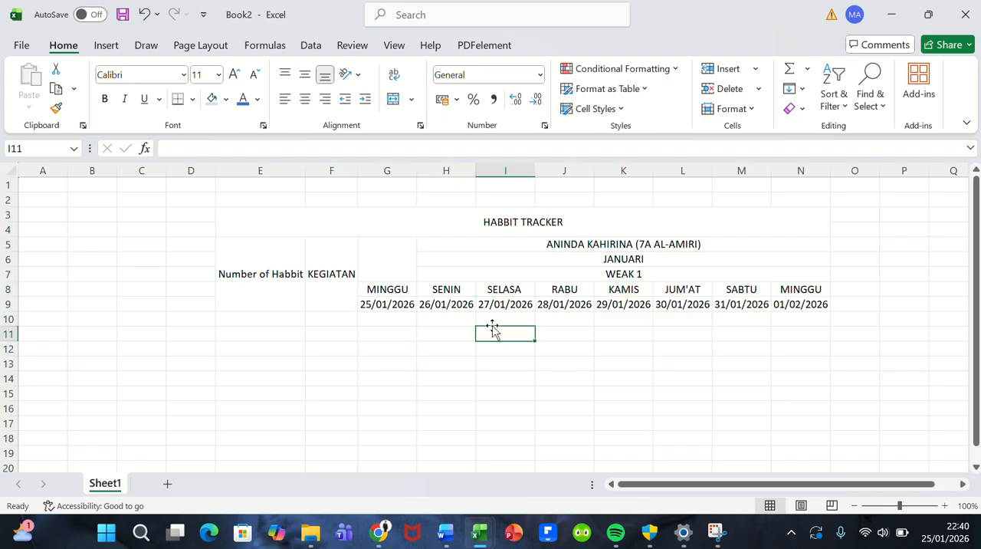
Step: Fill the HABBIT TRACKER title cell with light orange
{"action": "left_click", "coordinate": [288, 224]}
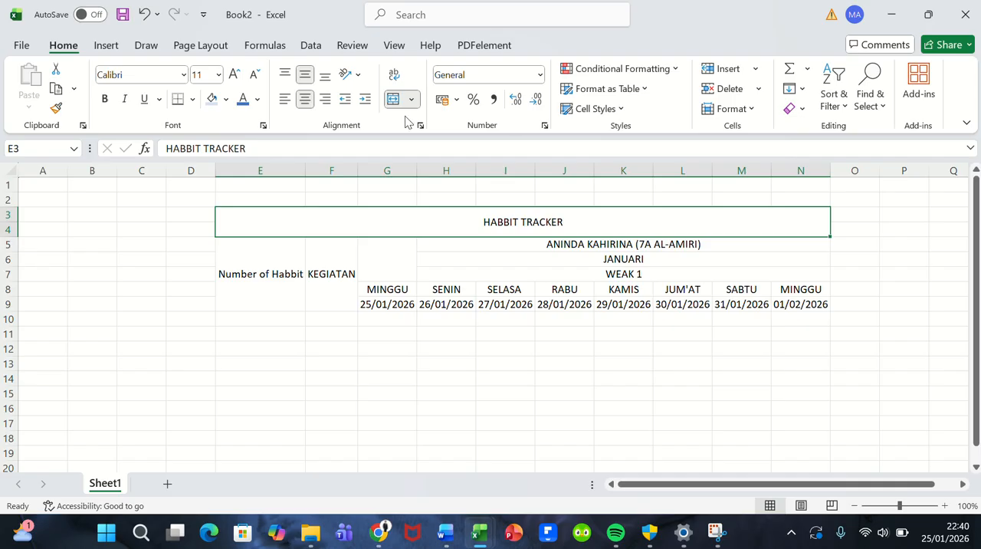
{"action": "left_click", "coordinate": [228, 103]}
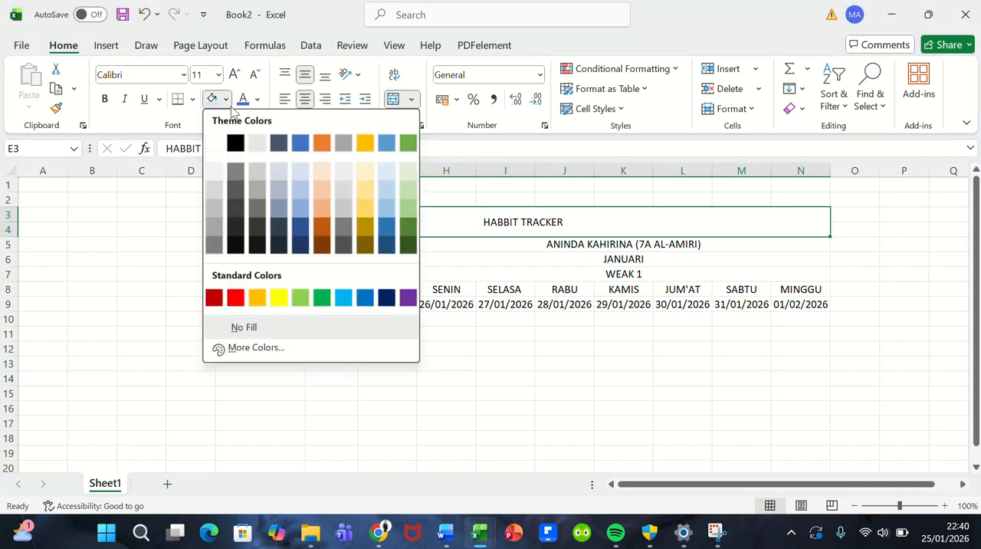
{"action": "left_click", "coordinate": [313, 202]}
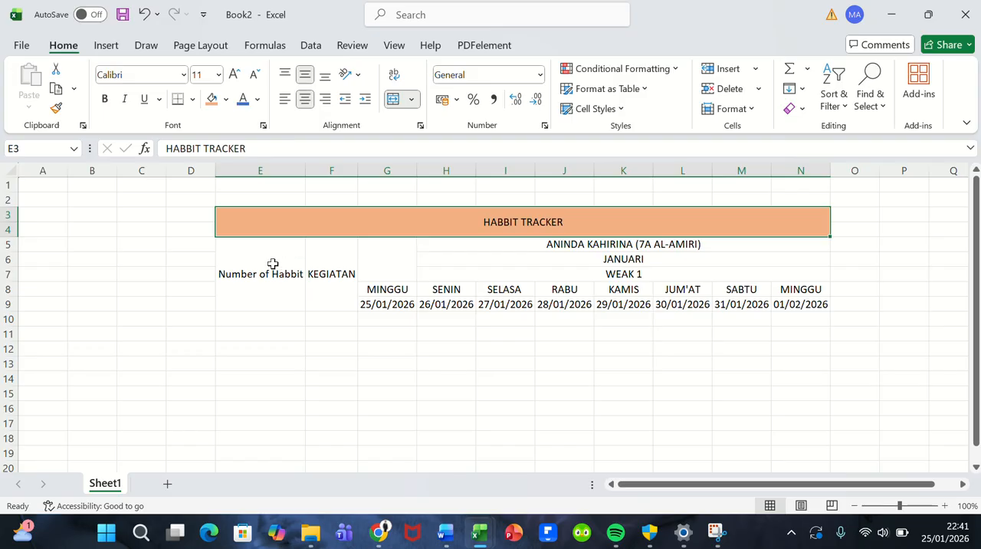
Step: Fill the Number of Habbit and KEGIATAN header cells with the darkest orange-brown theme shade
{"action": "left_click_drag", "start_coordinate": [272, 265], "coordinate": [320, 266]}
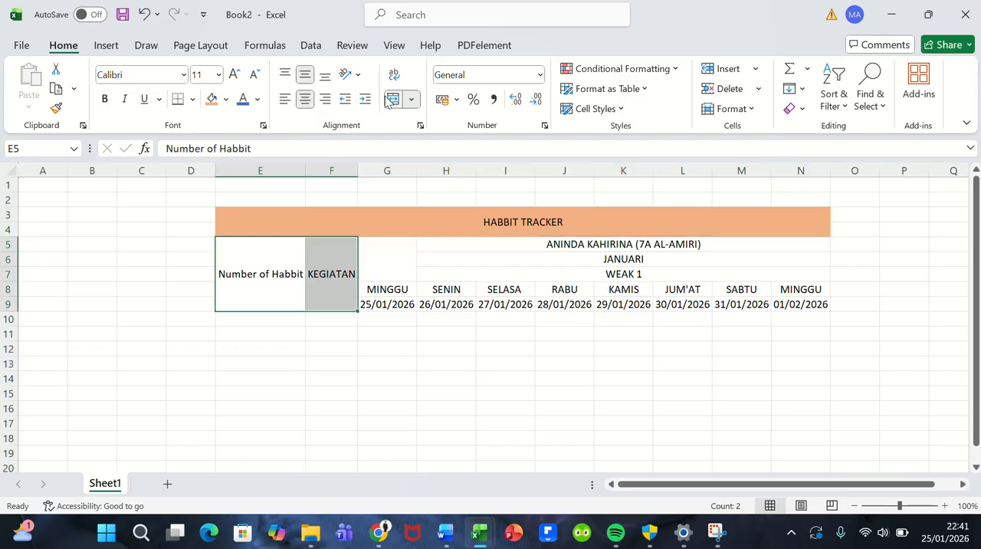
{"action": "left_click", "coordinate": [225, 100]}
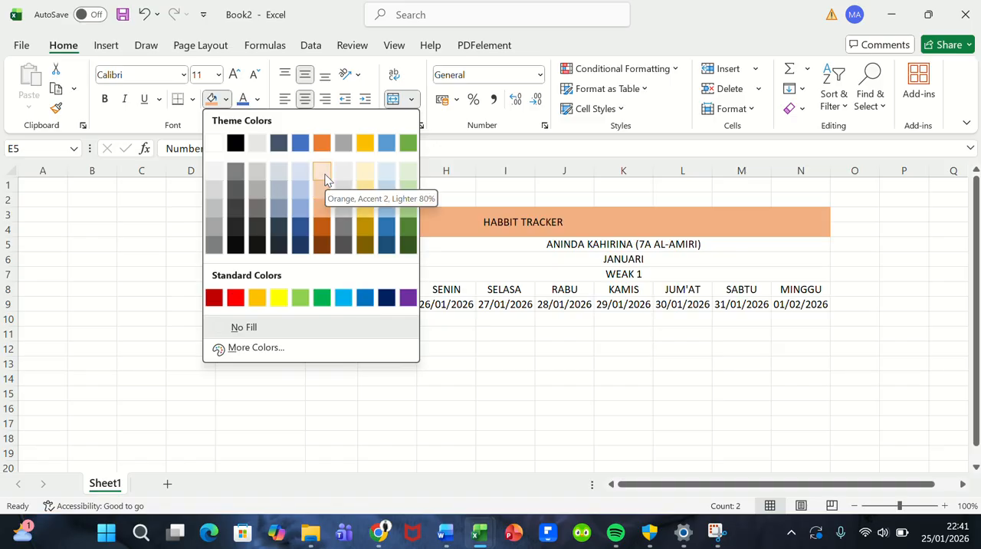
{"action": "left_click", "coordinate": [322, 245]}
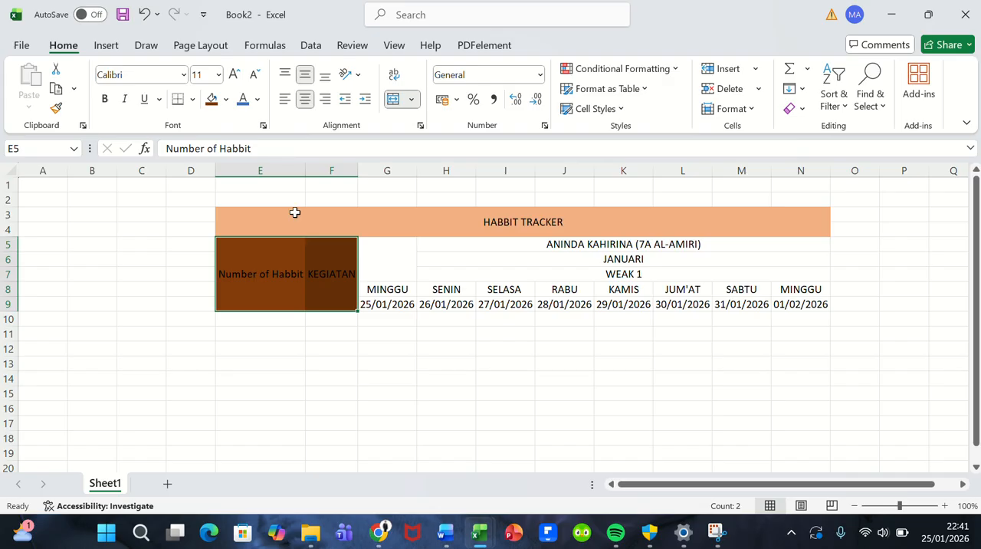
{"action": "left_click", "coordinate": [388, 265]}
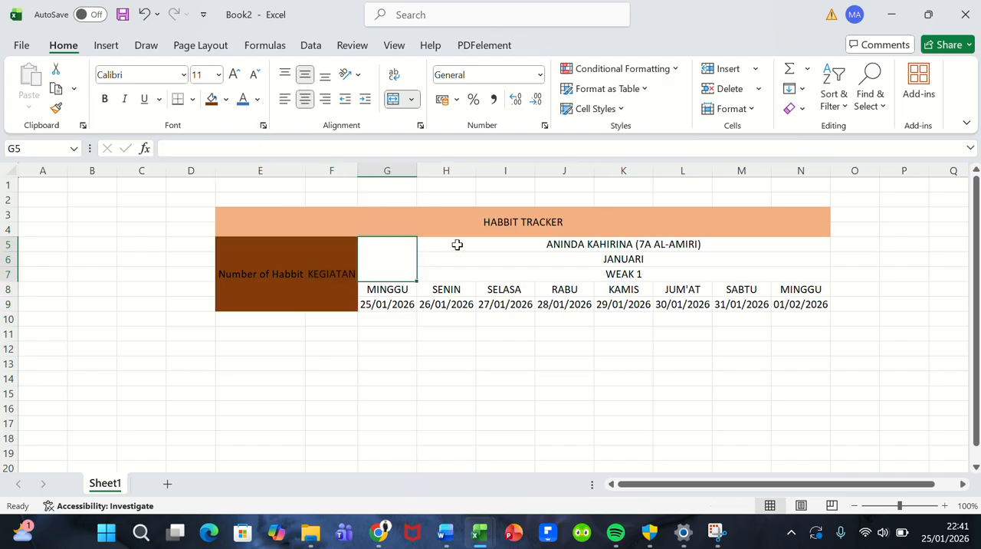
Step: Fill the name, month and week rows H5:N7 with Orange, Accent 2, Lighter 80%
{"action": "left_click_drag", "start_coordinate": [457, 244], "coordinate": [565, 278]}
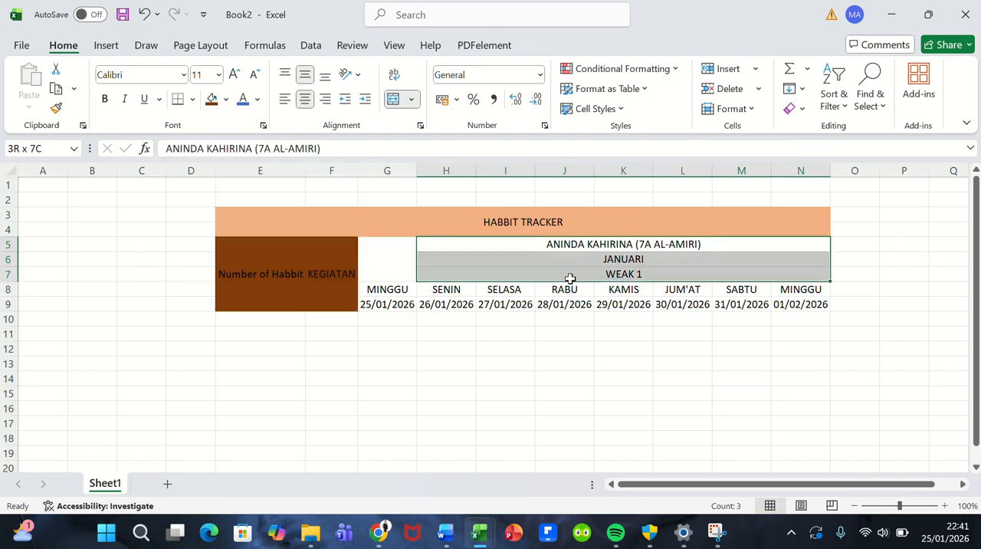
{"action": "left_click", "coordinate": [227, 100]}
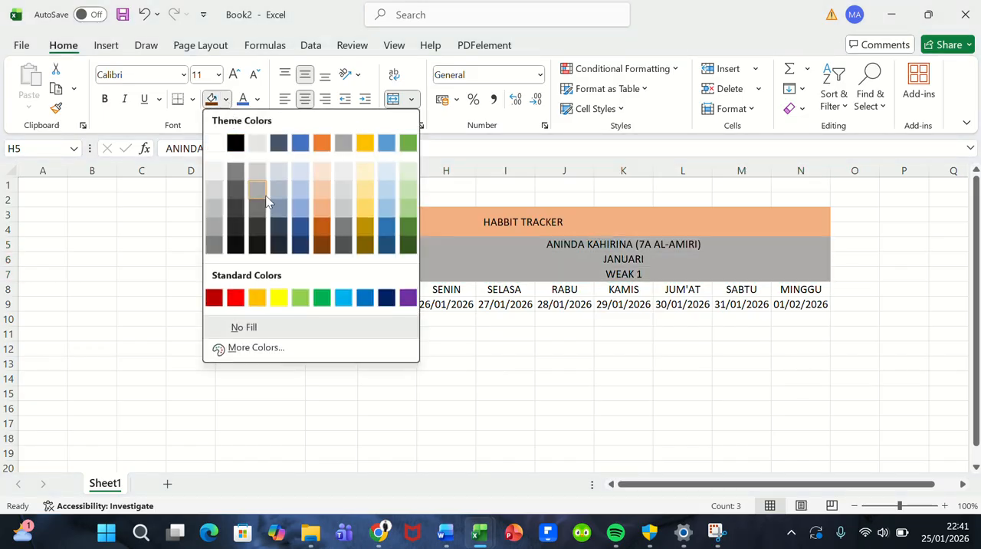
{"action": "left_click", "coordinate": [320, 172]}
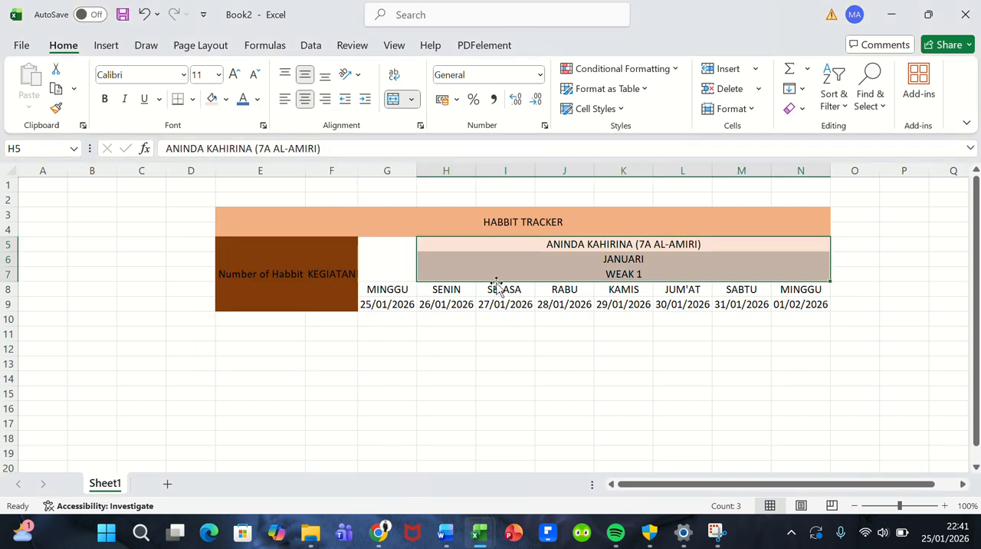
{"action": "left_click", "coordinate": [502, 323]}
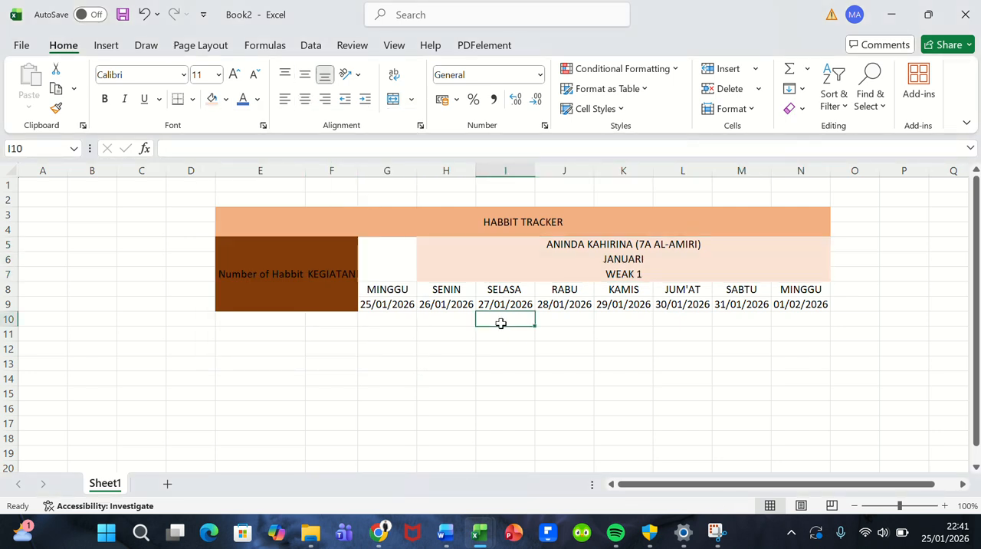
Step: Apply the same pale orange fill to the whole block G5:N9, including the day and date headers
{"action": "left_click_drag", "start_coordinate": [360, 273], "coordinate": [529, 303]}
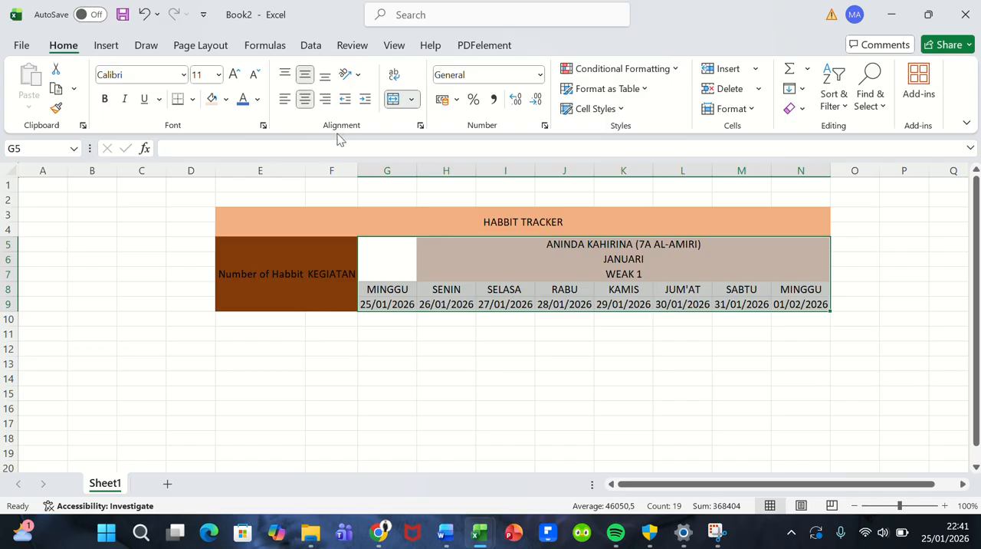
{"action": "left_click", "coordinate": [320, 275]}
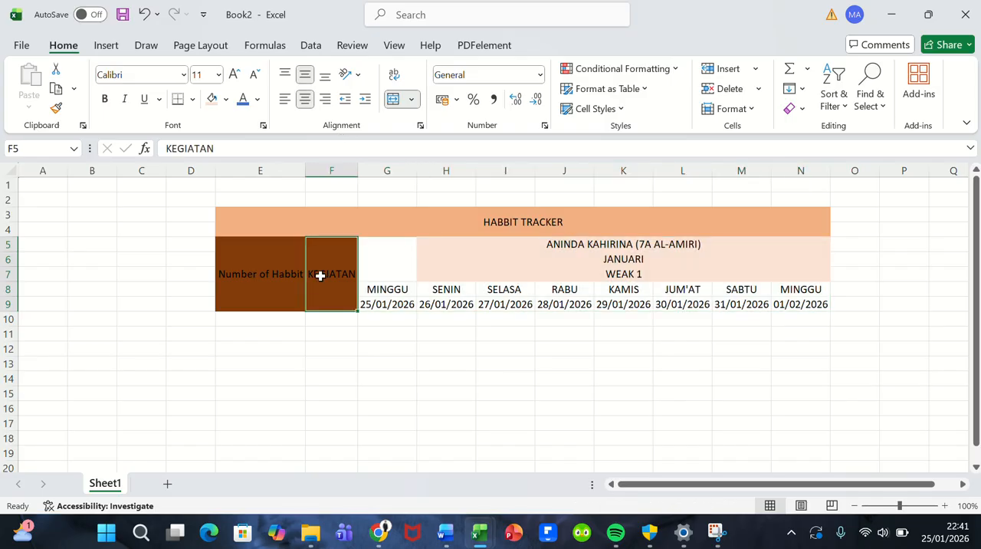
{"action": "left_click", "coordinate": [278, 275]}
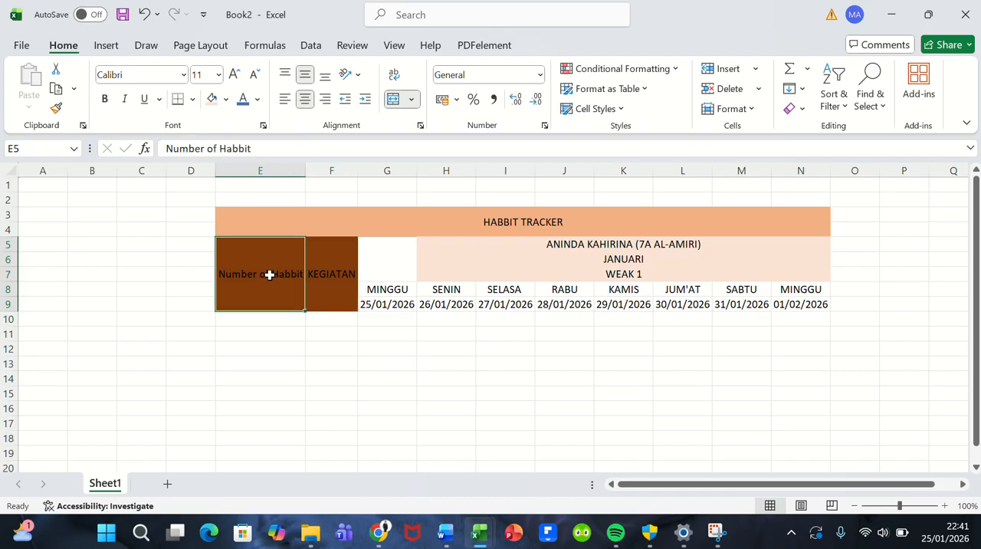
{"action": "left_click_drag", "start_coordinate": [269, 275], "coordinate": [515, 303]}
{"action": "left_click", "coordinate": [378, 290]}
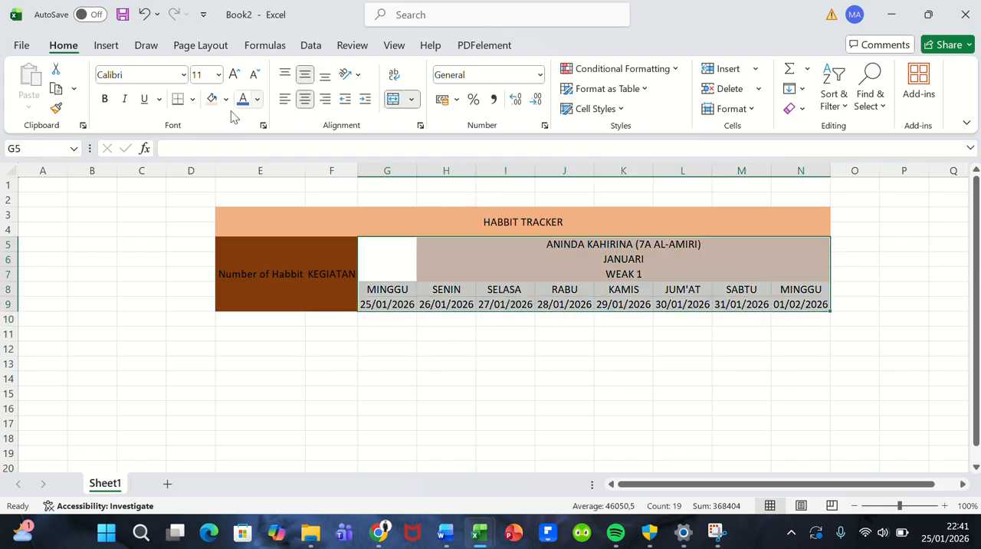
{"action": "left_click", "coordinate": [211, 98]}
{"action": "left_click", "coordinate": [401, 269]}
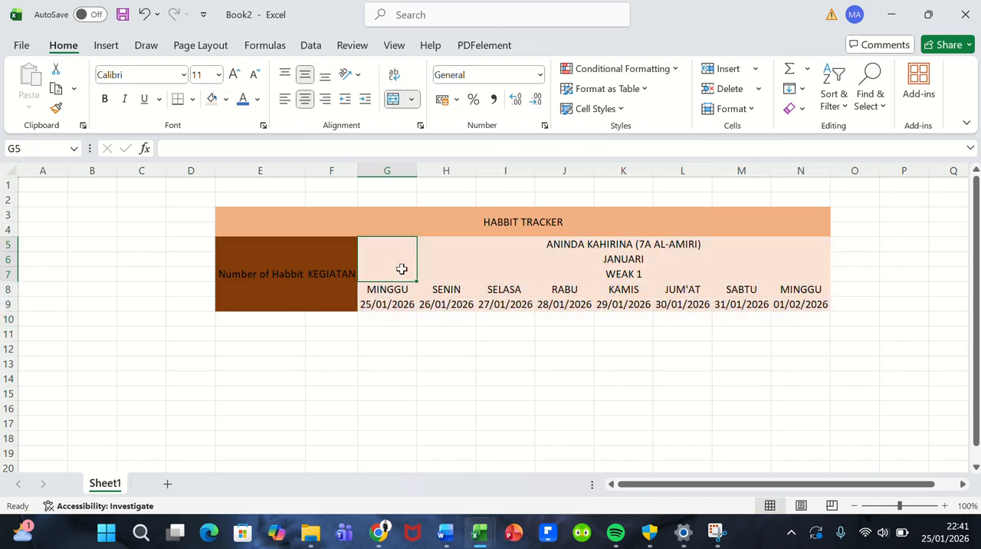
Step: Enter the starting numbers 1 and 2 in E10 and E11, under the Number of Habbit header
{"action": "left_click_drag", "start_coordinate": [296, 217], "coordinate": [432, 292]}
{"action": "left_click", "coordinate": [283, 320]}
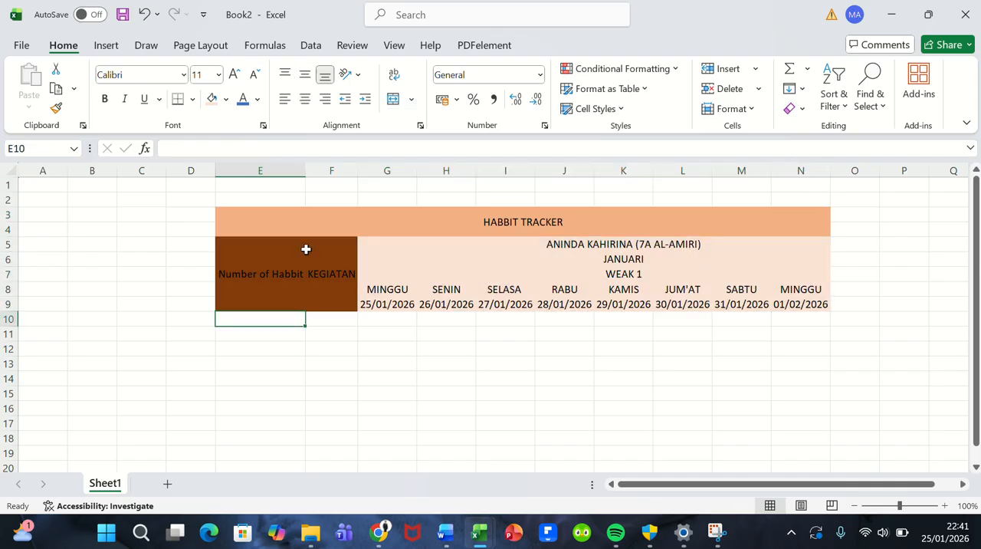
{"action": "type", "text": "1"}
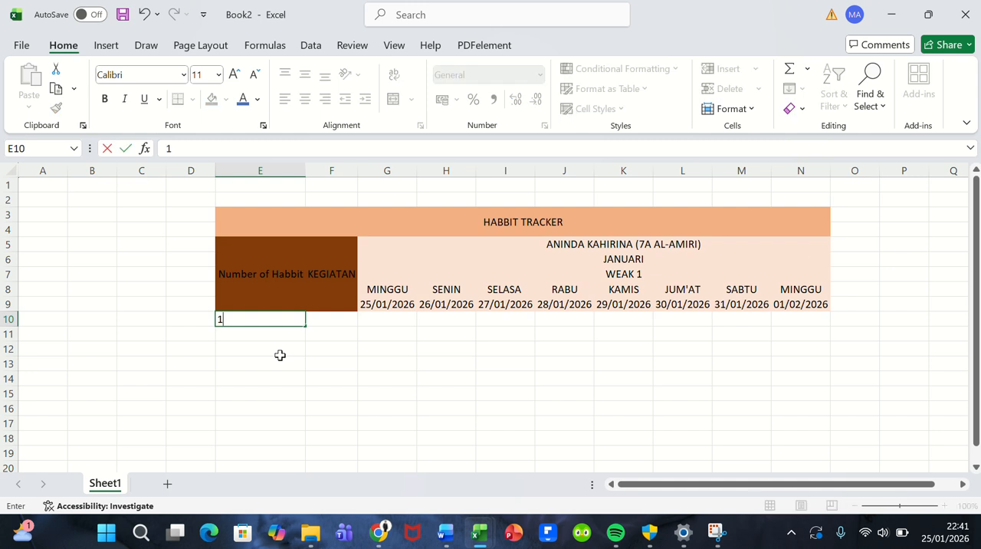
{"action": "key", "text": "Return"}
{"action": "type", "text": "2"}
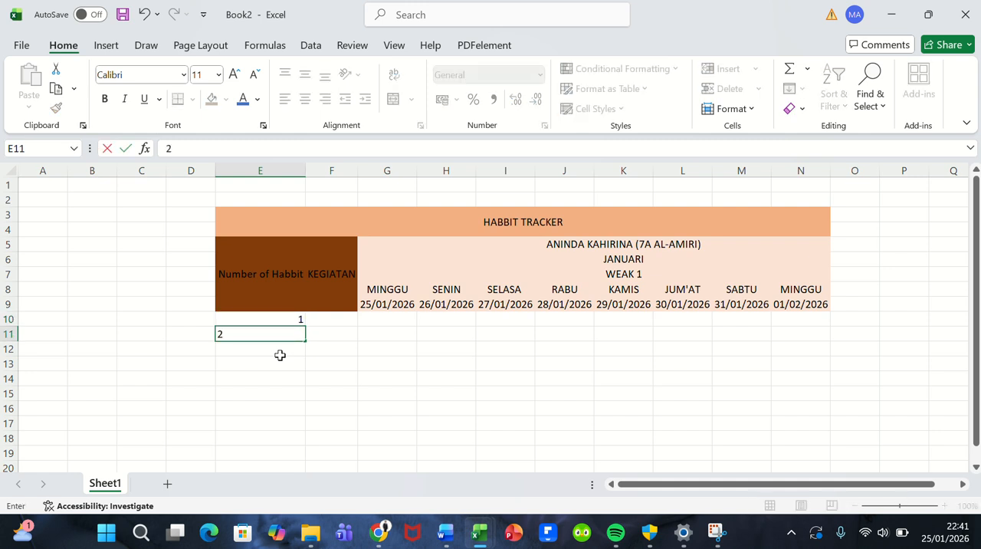
Step: Extend the number series from E10:E11 down to 20 in E29
{"action": "left_click", "coordinate": [277, 318]}
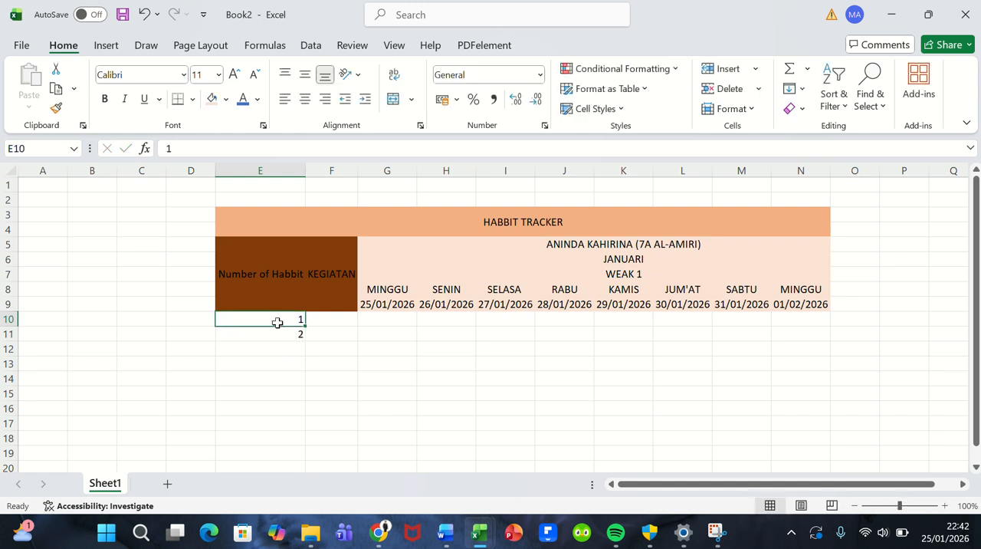
{"action": "left_click_drag", "start_coordinate": [277, 322], "coordinate": [294, 456]}
{"action": "scroll", "coordinate": [291, 379], "scroll_direction": "up", "scroll_amount": 3}
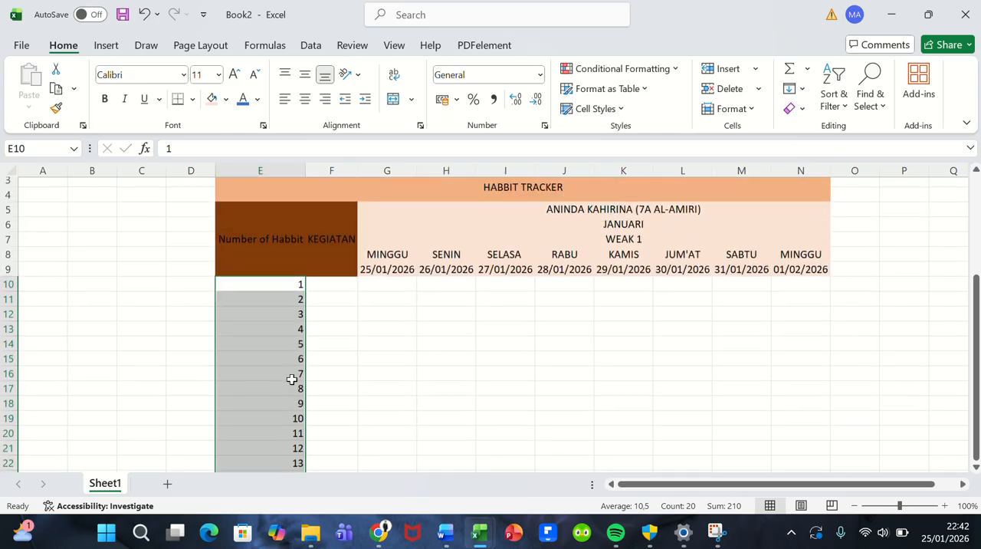
{"action": "scroll", "coordinate": [291, 379], "scroll_direction": "down", "scroll_amount": 3}
{"action": "scroll", "coordinate": [291, 379], "scroll_direction": "up", "scroll_amount": 4}
{"action": "scroll", "coordinate": [291, 379], "scroll_direction": "down", "scroll_amount": 2}
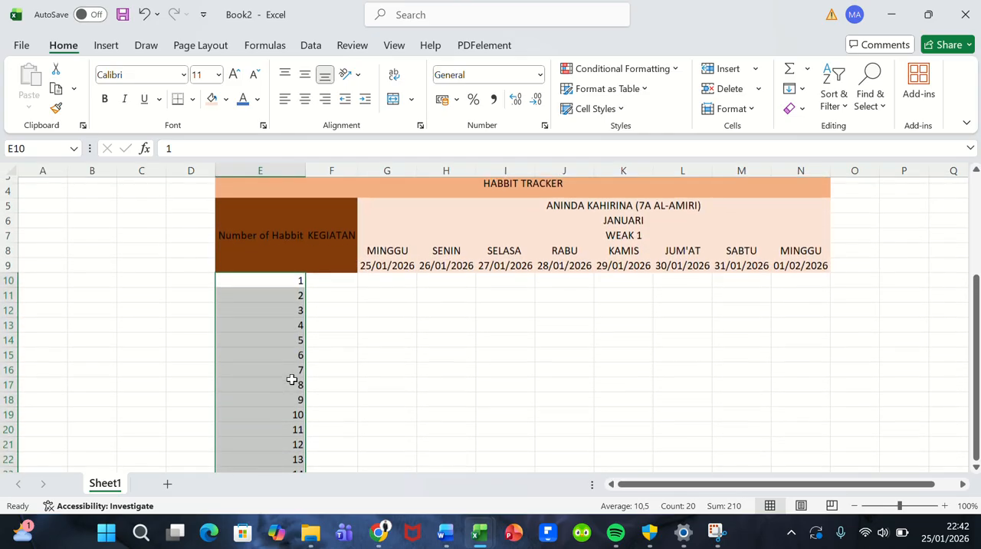
{"action": "scroll", "coordinate": [291, 379], "scroll_direction": "up", "scroll_amount": 1}
Step: Paste the copied activity list, from Shalat Shubuh Tepat Waktu to Bersedekah, into F10:F29 and auto-fit column F's width
{"action": "left_click", "coordinate": [332, 248]}
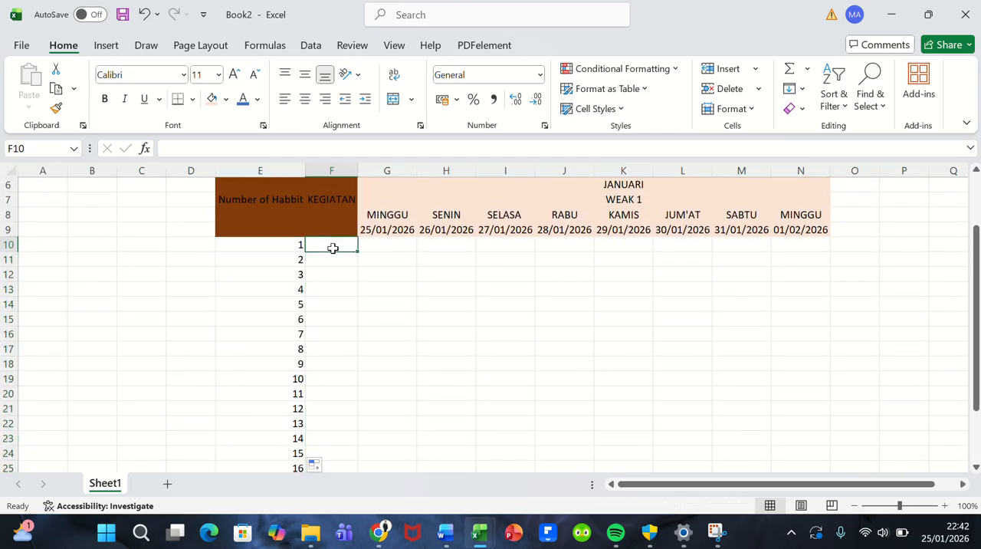
{"action": "left_click", "coordinate": [376, 245]}
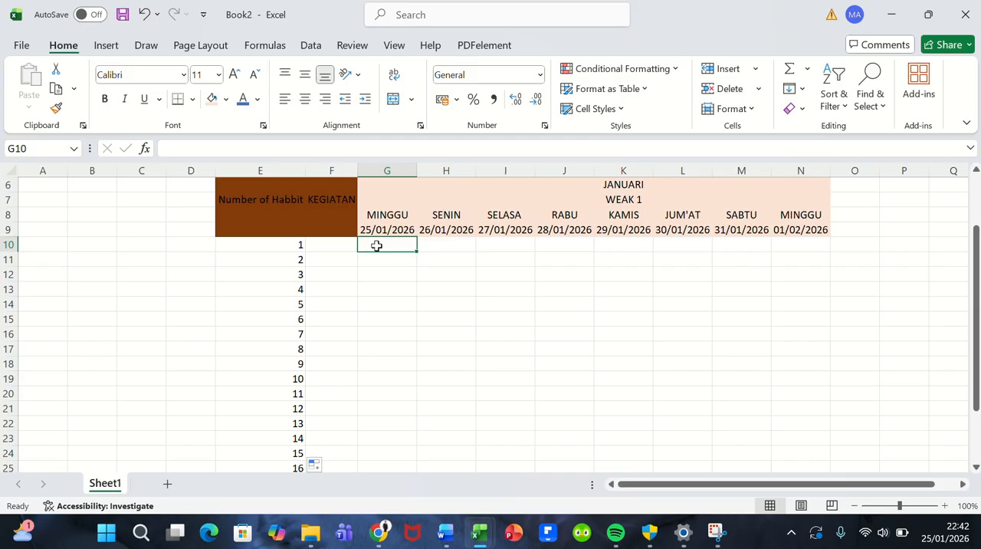
{"action": "scroll", "coordinate": [377, 246], "scroll_direction": "up", "scroll_amount": 2}
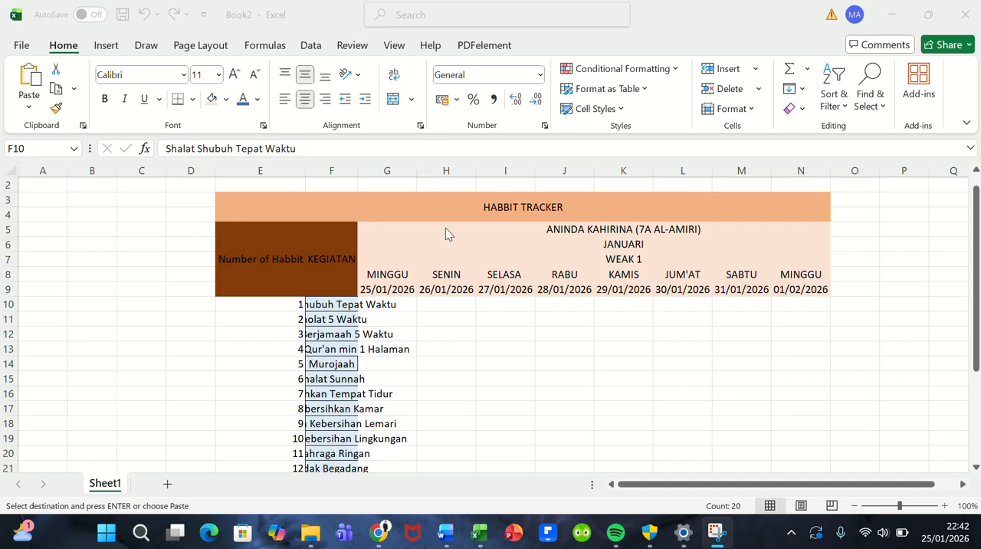
{"action": "scroll", "coordinate": [440, 289], "scroll_direction": "down", "scroll_amount": 3}
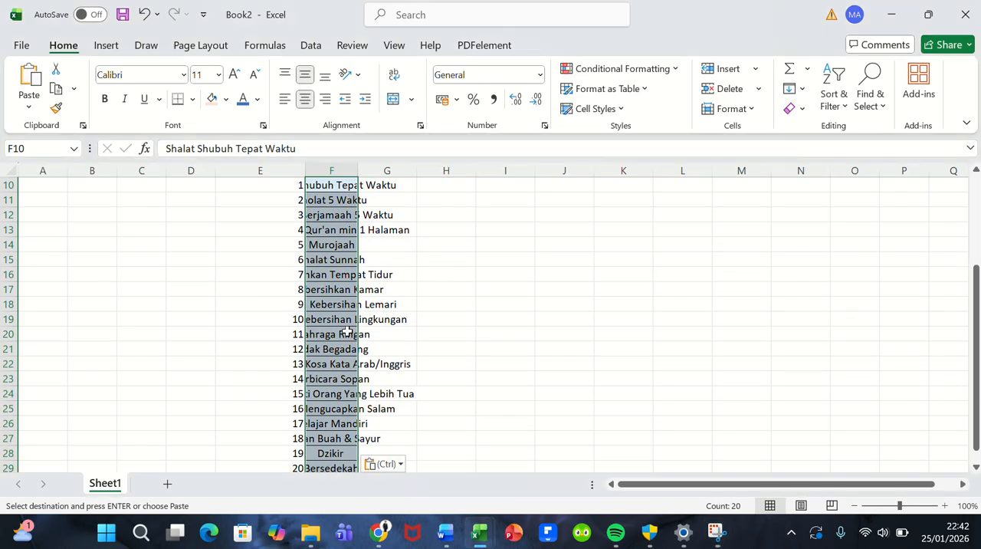
{"action": "left_click", "coordinate": [347, 331]}
{"action": "scroll", "coordinate": [347, 331], "scroll_direction": "down", "scroll_amount": 3}
{"action": "scroll", "coordinate": [347, 331], "scroll_direction": "up", "scroll_amount": 5}
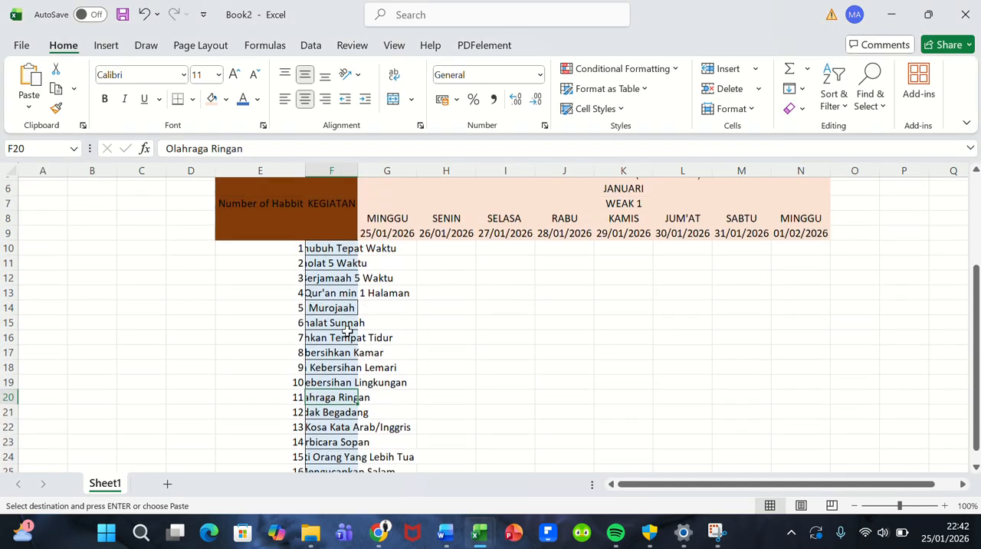
{"action": "scroll", "coordinate": [347, 331], "scroll_direction": "up", "scroll_amount": 2}
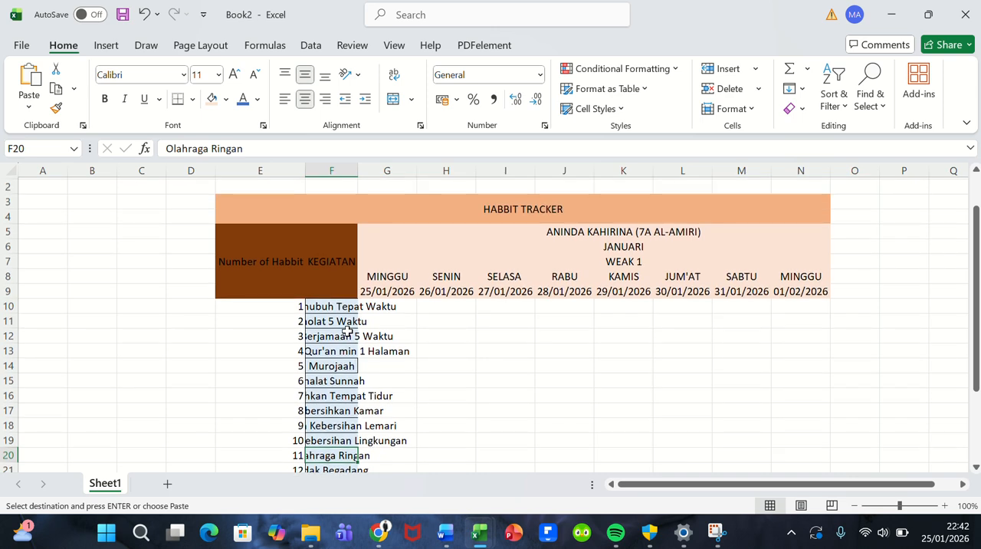
{"action": "key", "text": "ctrl+v"}
{"action": "scroll", "coordinate": [347, 332], "scroll_direction": "down", "scroll_amount": 1}
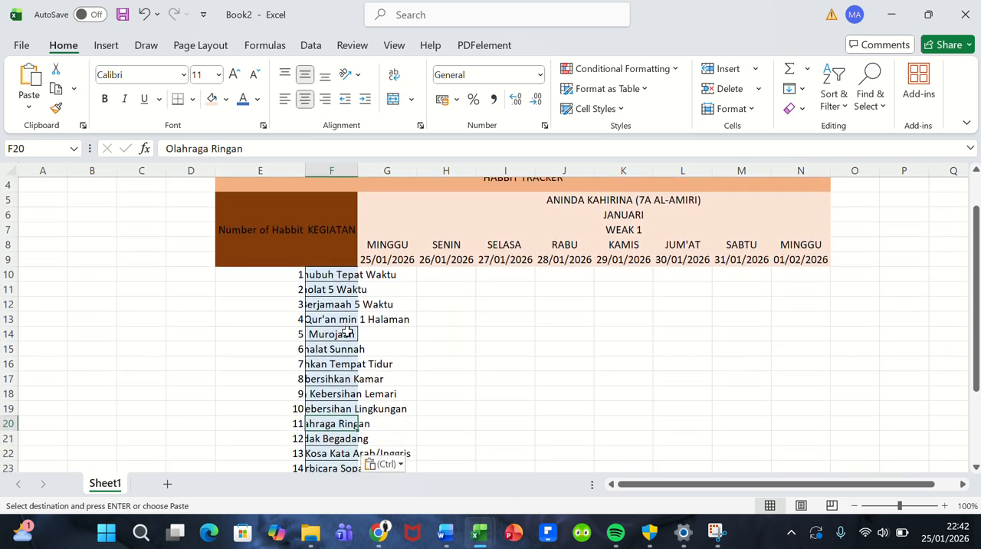
{"action": "double_click", "coordinate": [358, 171]}
{"action": "left_click", "coordinate": [395, 337]}
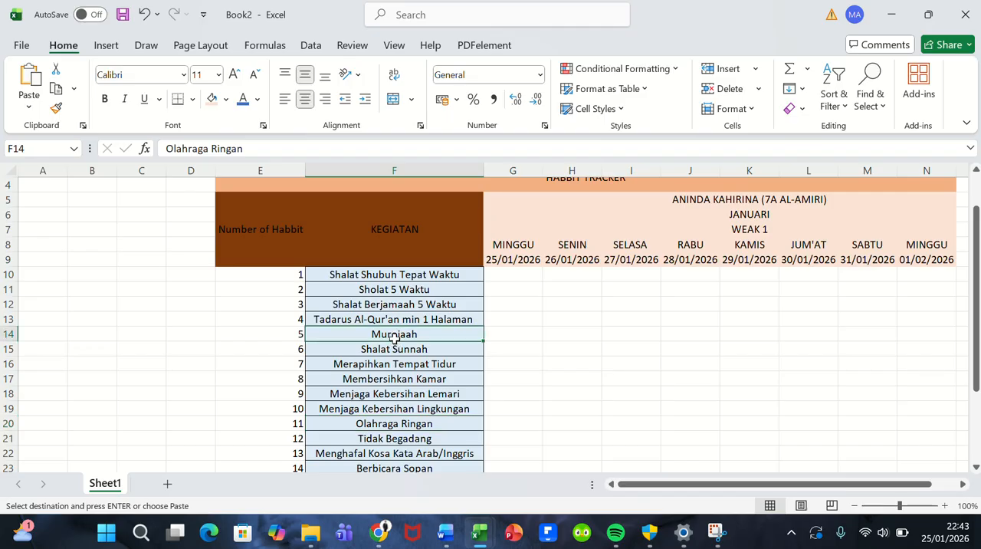
Step: Apply All Borders to the whole tracker table, E3:N29, from the title to the last activity row
{"action": "left_click", "coordinate": [286, 283]}
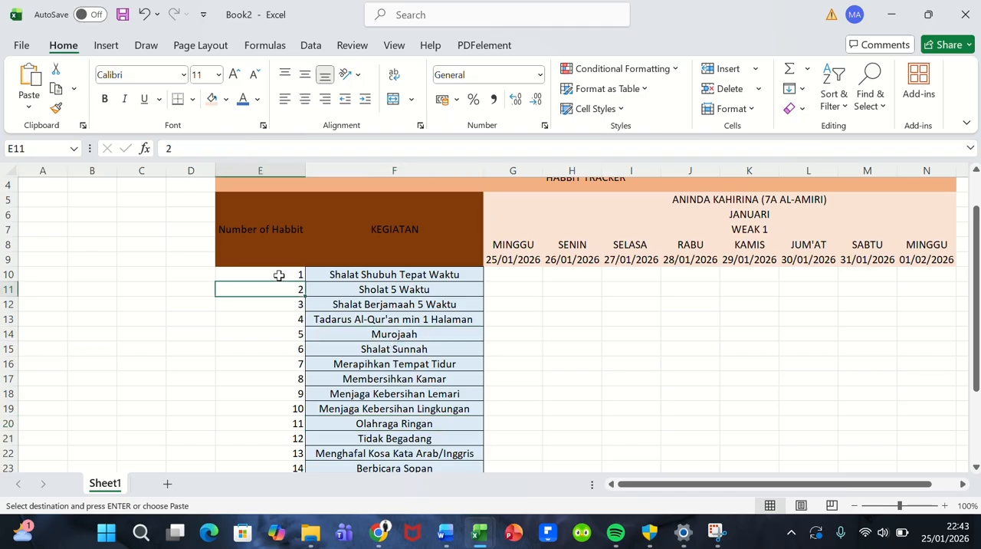
{"action": "left_click_drag", "start_coordinate": [276, 273], "coordinate": [374, 439]}
{"action": "left_click", "coordinate": [373, 439]}
{"action": "scroll", "coordinate": [374, 439], "scroll_direction": "down", "scroll_amount": 2}
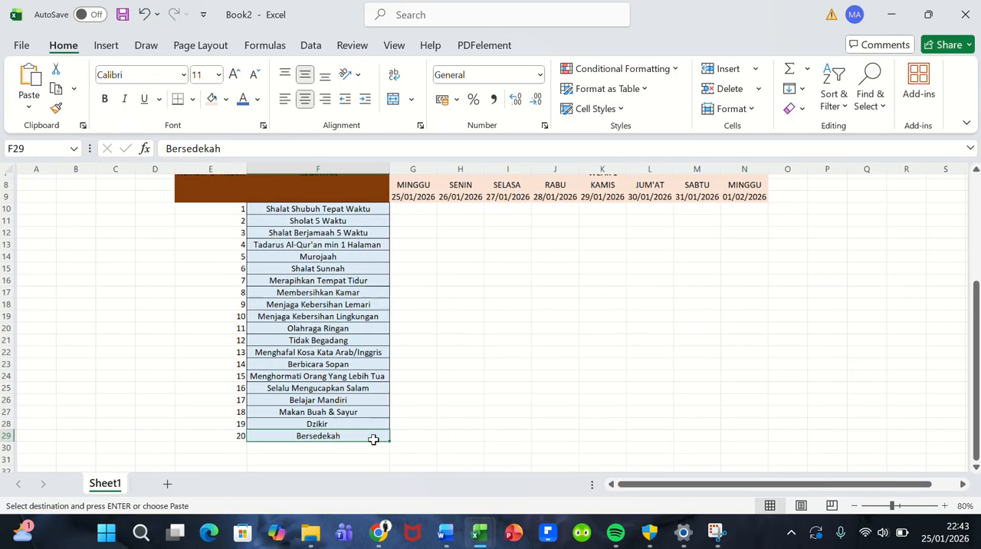
{"action": "scroll", "coordinate": [373, 439], "scroll_direction": "up", "scroll_amount": 2}
{"action": "scroll", "coordinate": [373, 439], "scroll_direction": "down", "scroll_amount": 1}
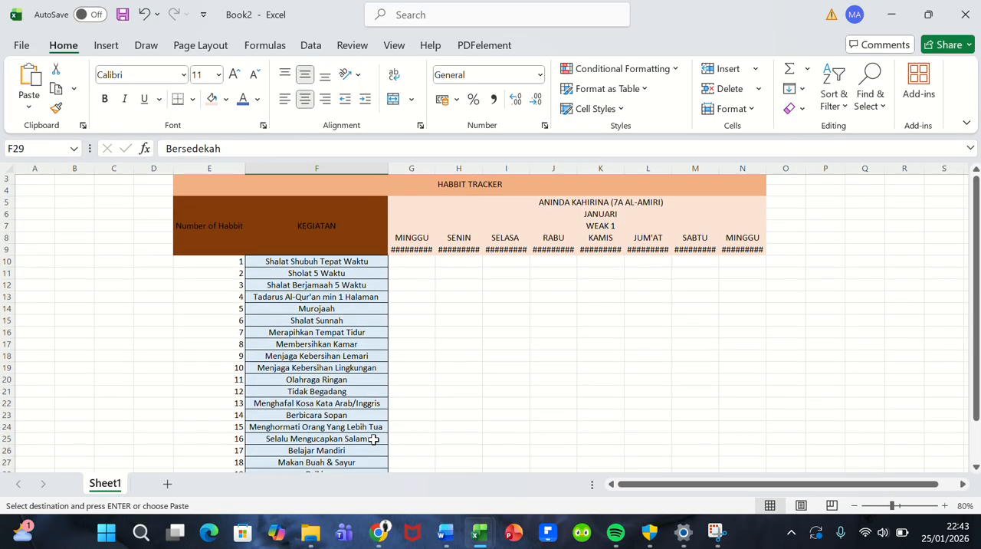
{"action": "left_click_drag", "start_coordinate": [204, 189], "coordinate": [470, 450]}
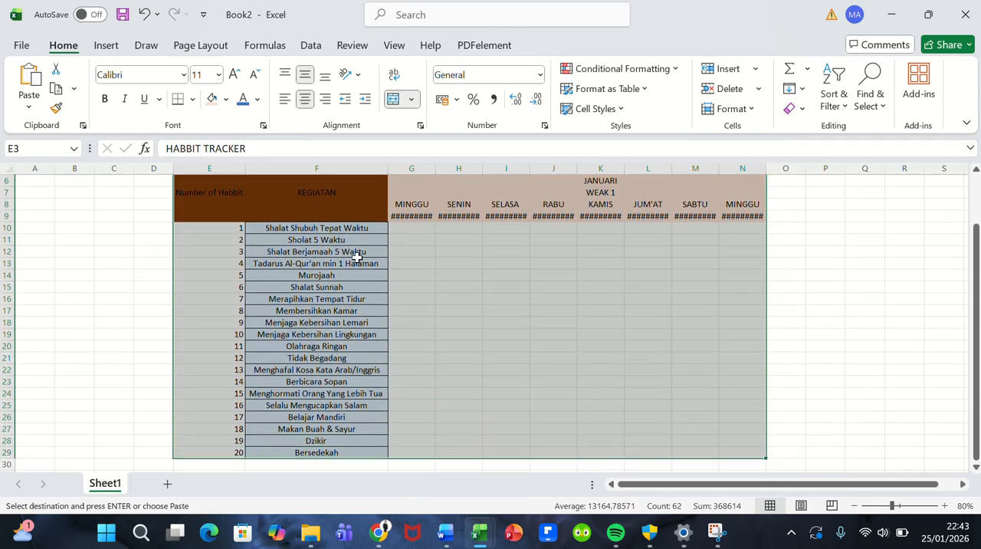
{"action": "left_click", "coordinate": [192, 100]}
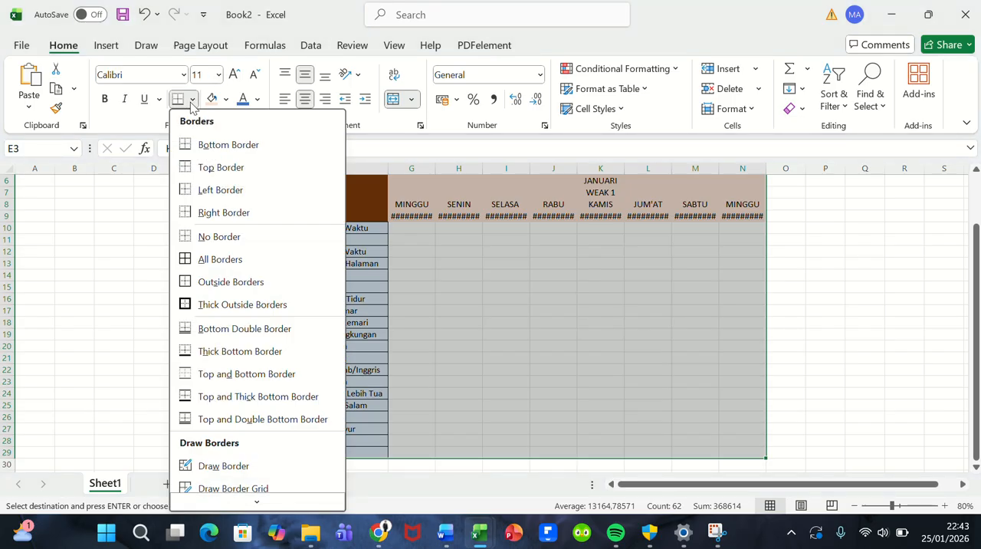
{"action": "left_click", "coordinate": [215, 261]}
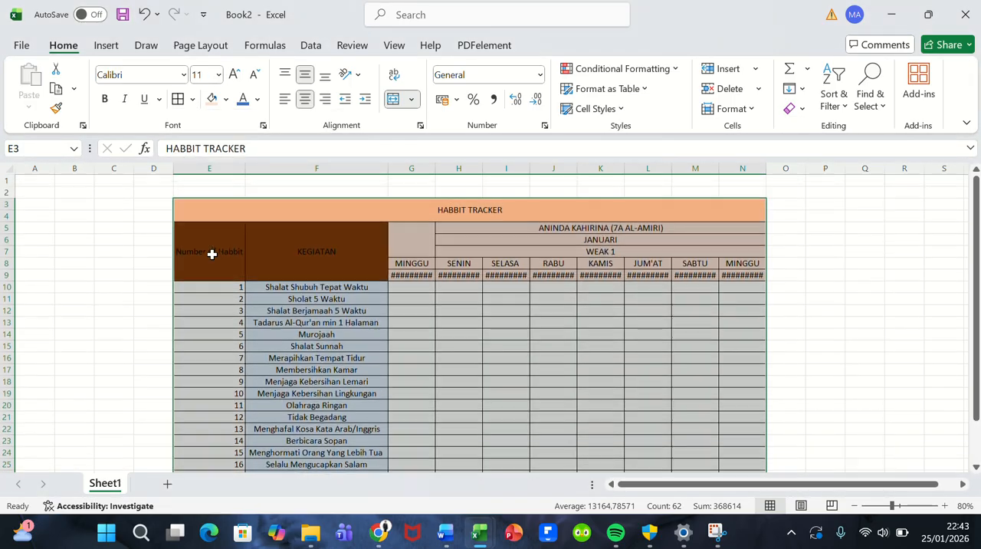
{"action": "left_click", "coordinate": [491, 315]}
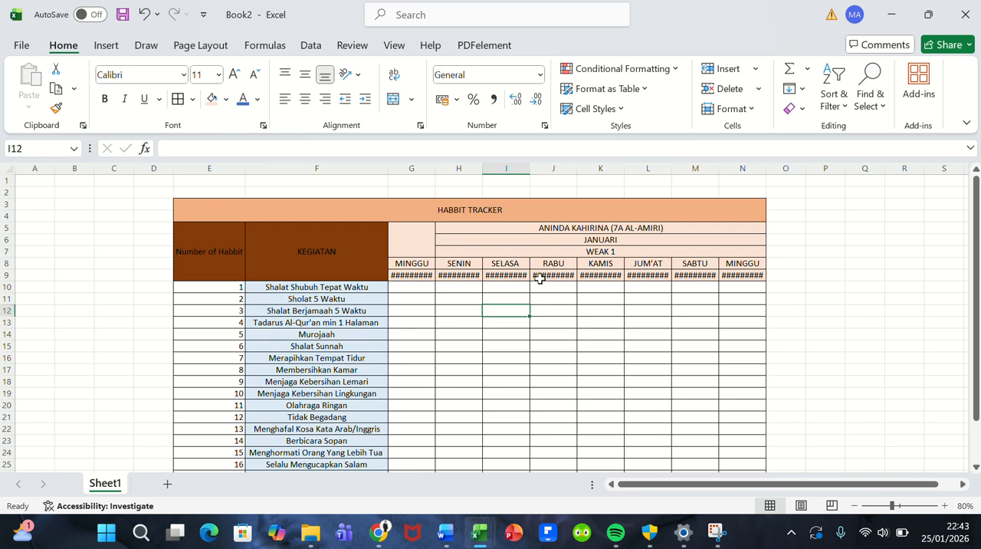
Step: Auto-fit the widths of day columns G through N to their dates
{"action": "double_click", "coordinate": [436, 172]}
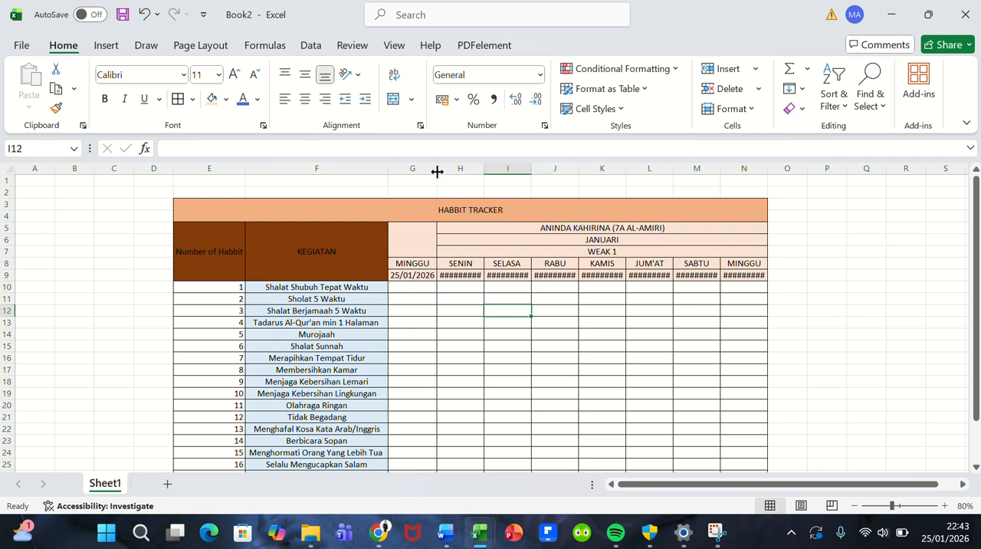
{"action": "double_click", "coordinate": [485, 172]}
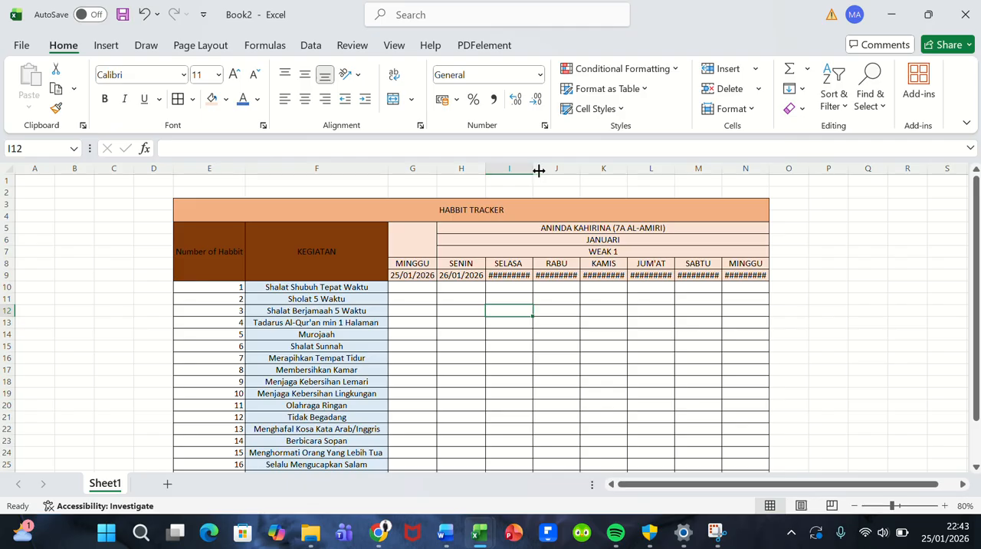
{"action": "double_click", "coordinate": [539, 170]}
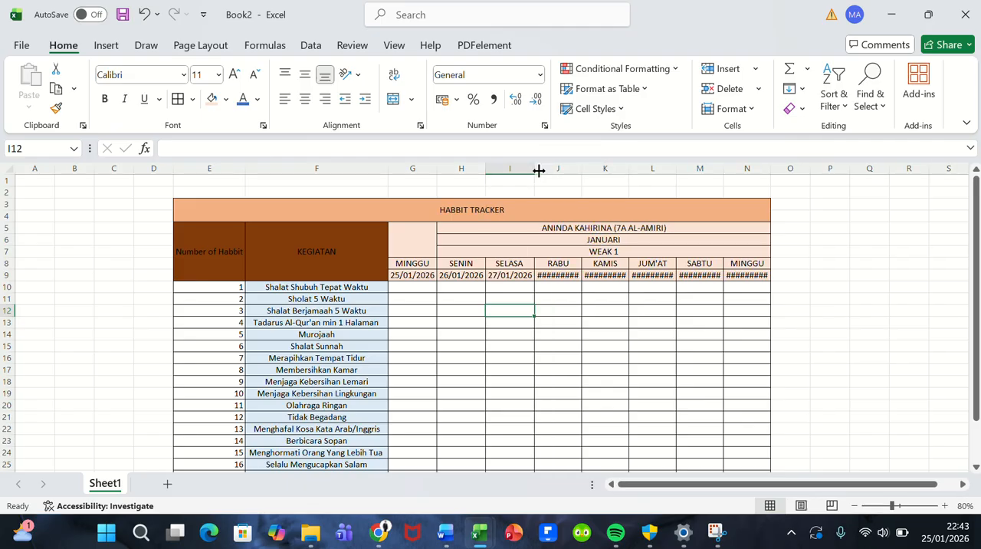
{"action": "double_click", "coordinate": [582, 171]}
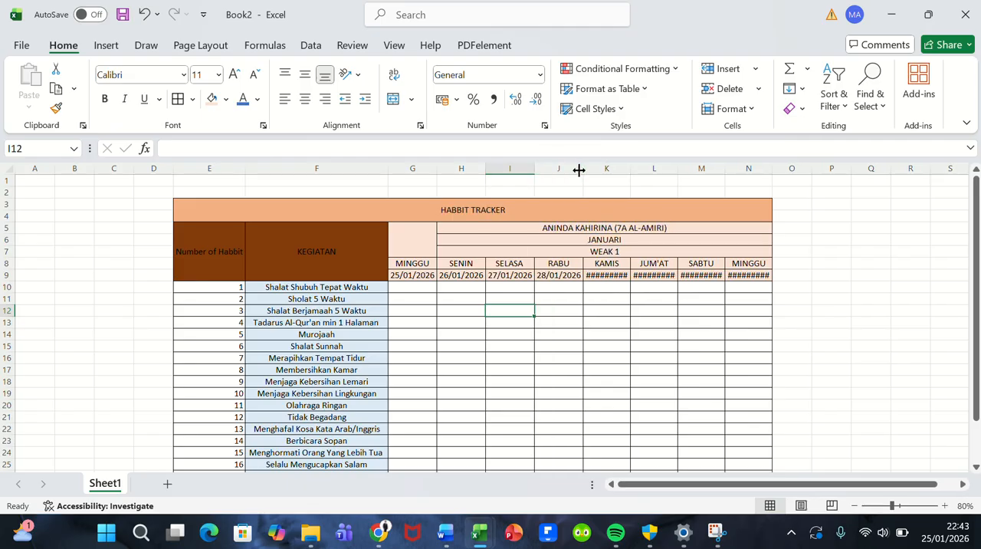
{"action": "double_click", "coordinate": [631, 172]}
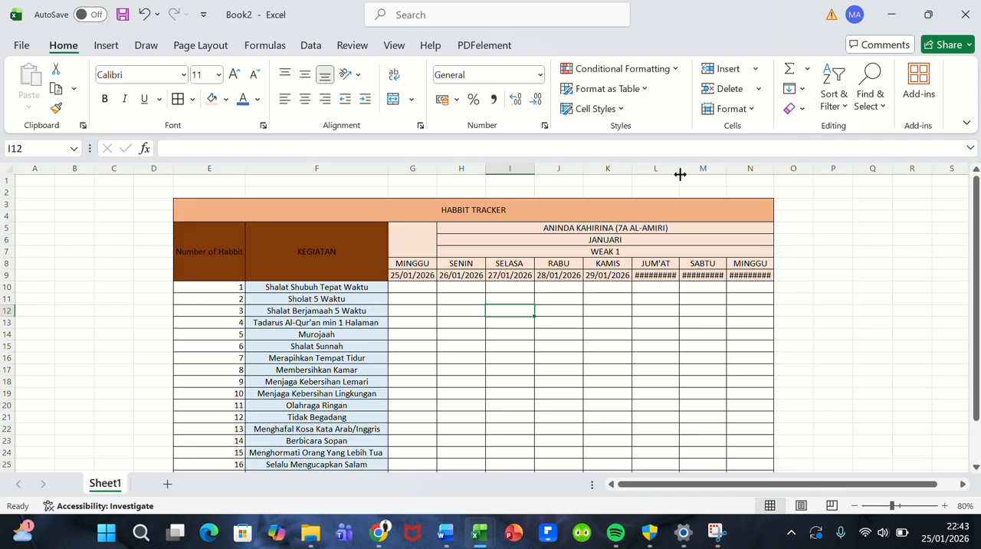
{"action": "double_click", "coordinate": [680, 172]}
{"action": "double_click", "coordinate": [729, 168]}
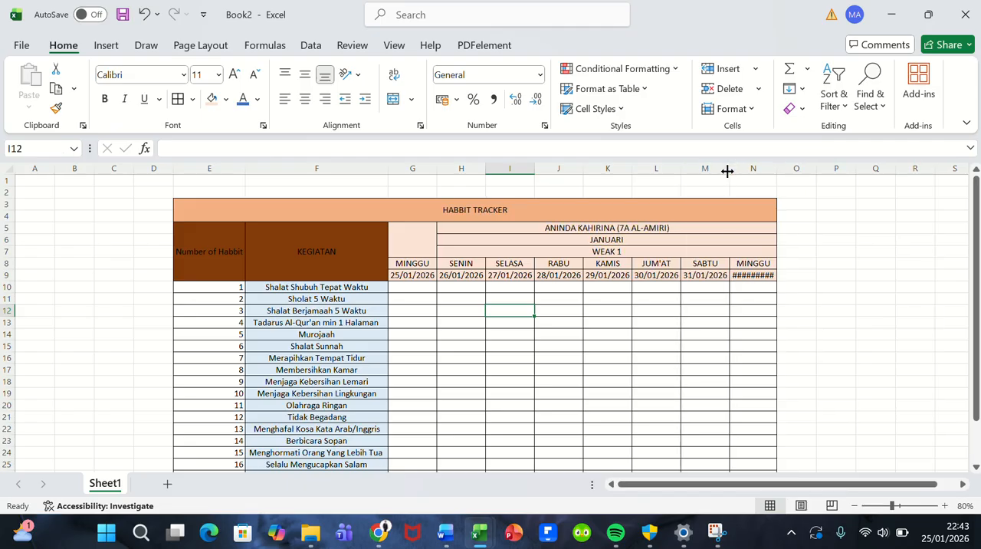
{"action": "double_click", "coordinate": [775, 169]}
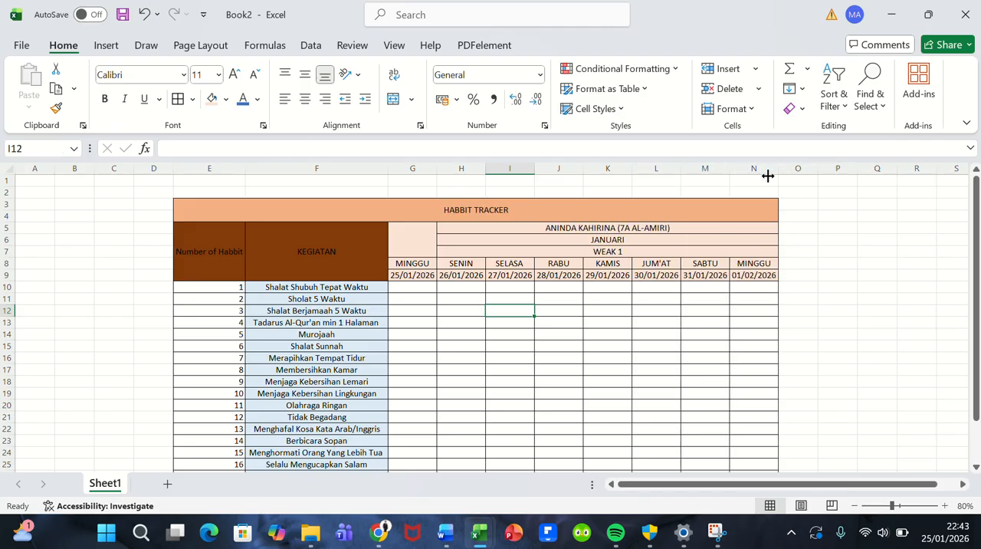
{"action": "left_click", "coordinate": [573, 328]}
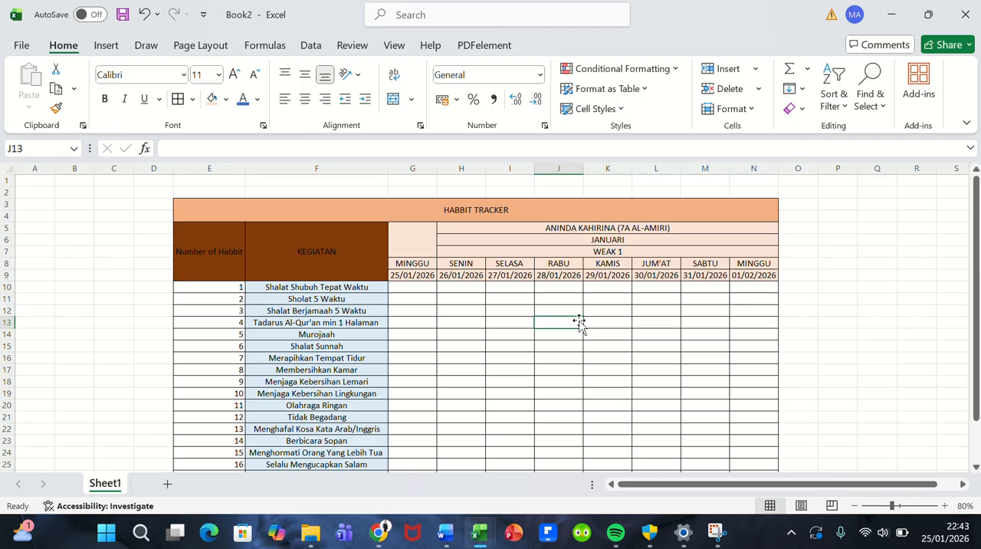
Step: Change the month header in H6 to JANUARI 2026
{"action": "double_click", "coordinate": [627, 238]}
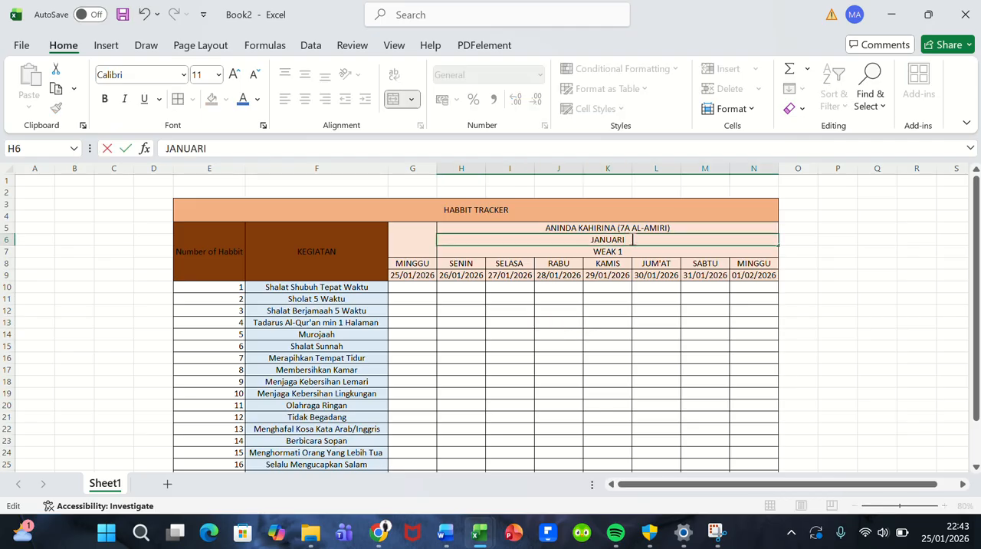
{"action": "type", "text": "2026"}
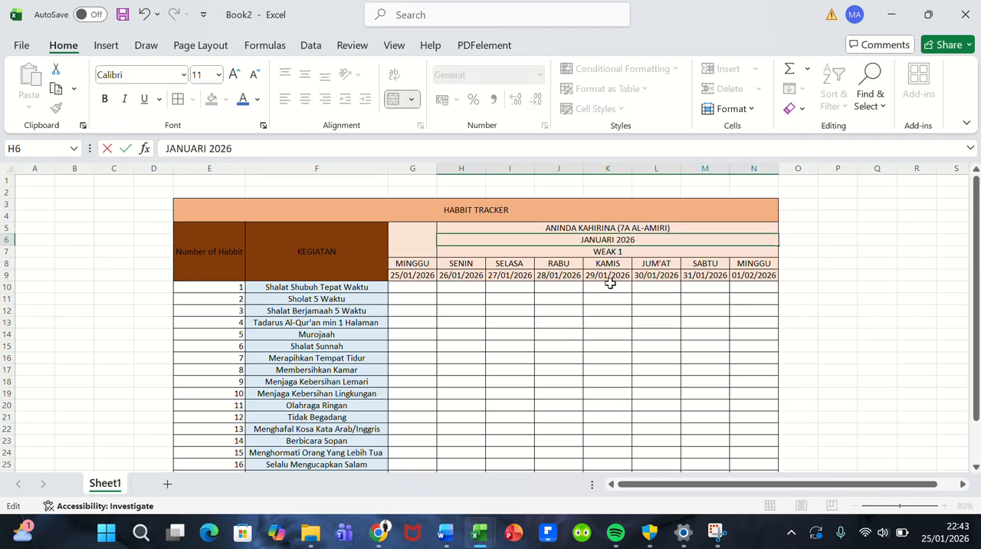
{"action": "left_click", "coordinate": [592, 323]}
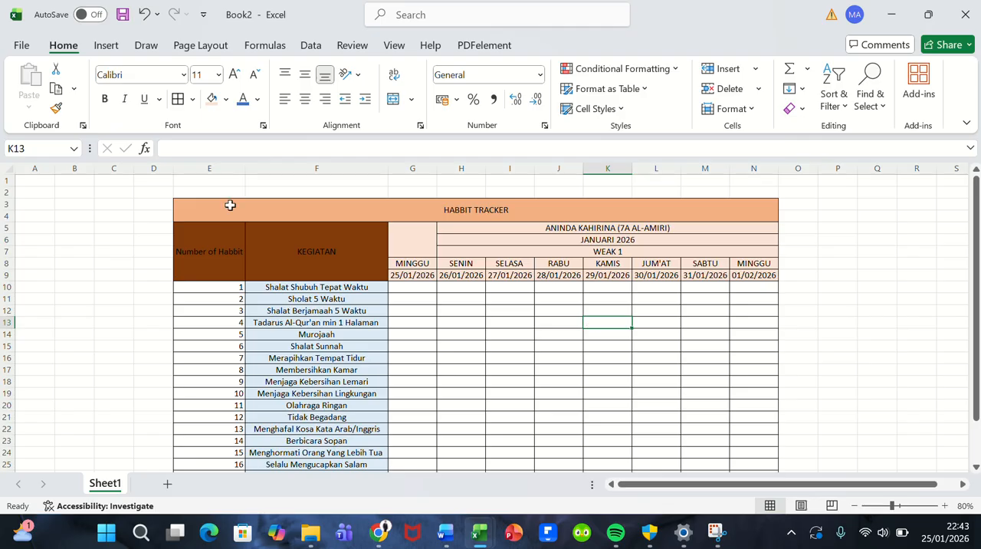
Step: Refill the Number of Habbit and KEGIATAN header cells with the second-darkest orange theme shade
{"action": "left_click_drag", "start_coordinate": [212, 249], "coordinate": [298, 252]}
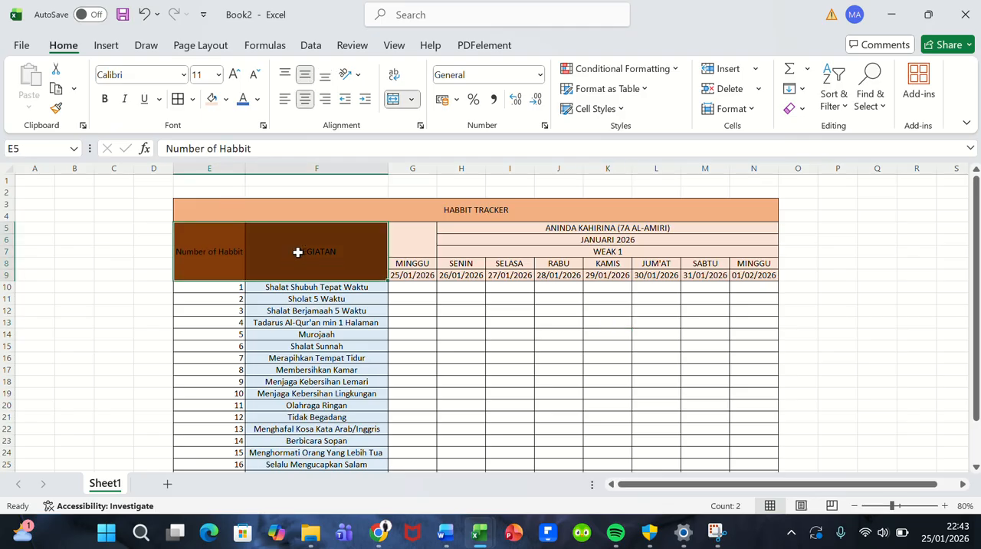
{"action": "left_click", "coordinate": [225, 98]}
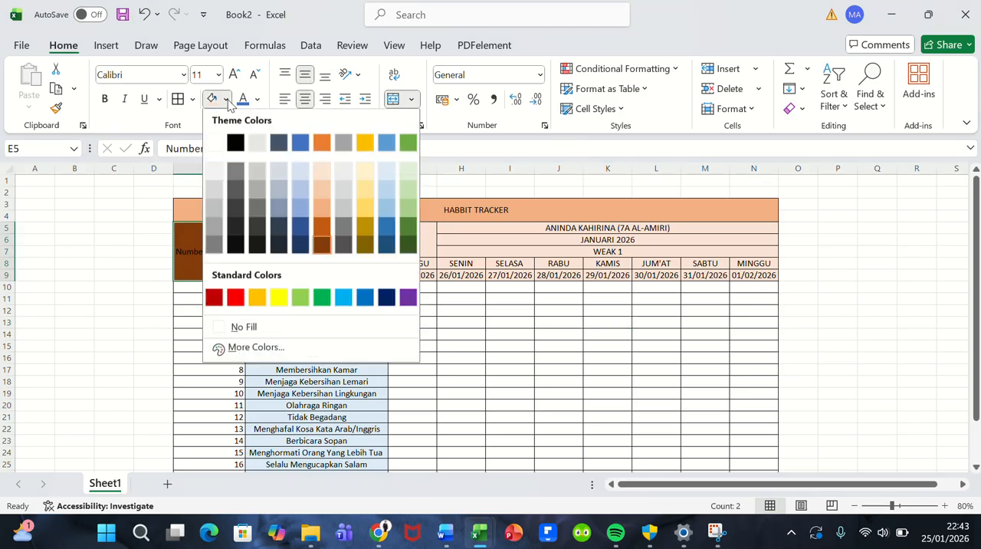
{"action": "left_click", "coordinate": [323, 224]}
{"action": "left_click", "coordinate": [410, 334]}
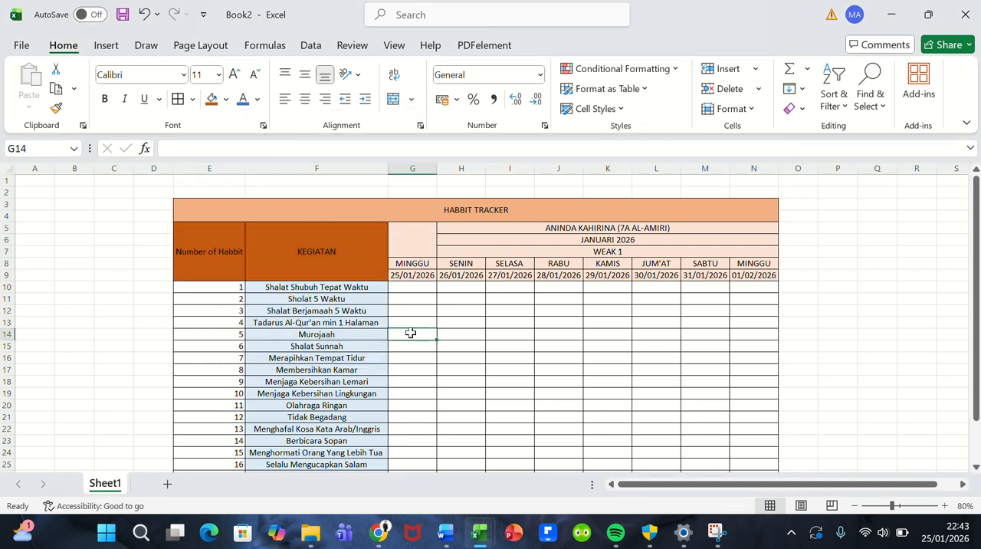
Step: Set the font of the HABBIT TRACKER title in E3 to Arial Black
{"action": "left_click", "coordinate": [503, 216]}
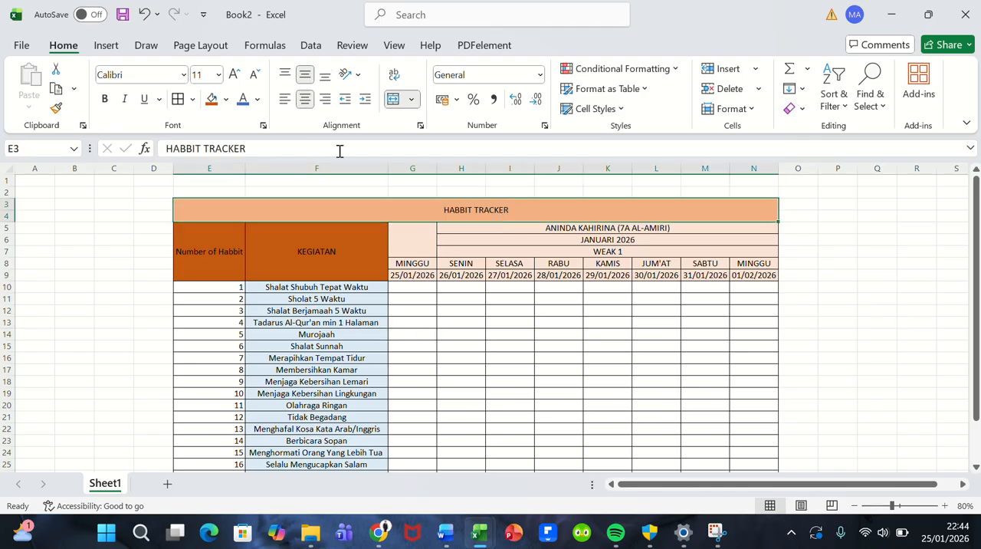
{"action": "left_click", "coordinate": [183, 74]}
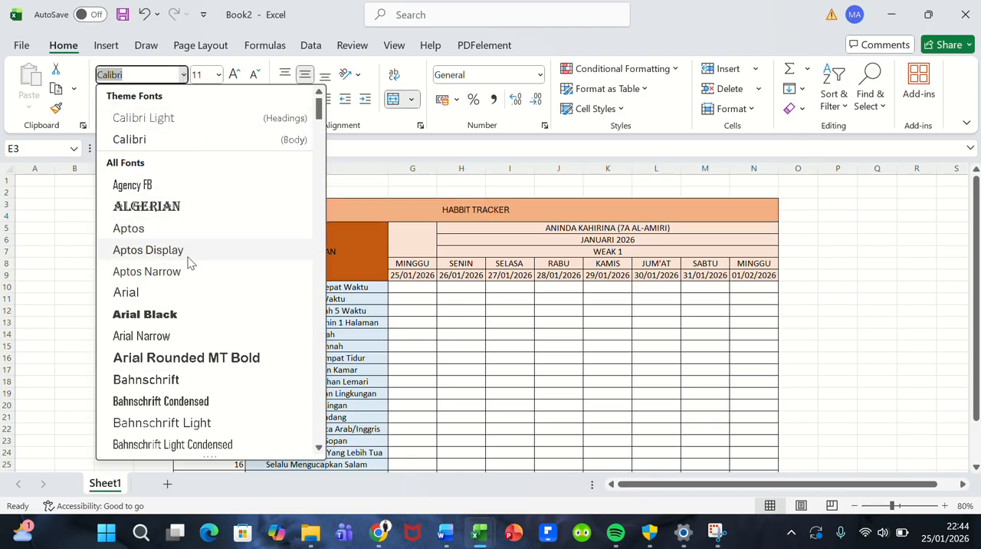
{"action": "left_click", "coordinate": [184, 320]}
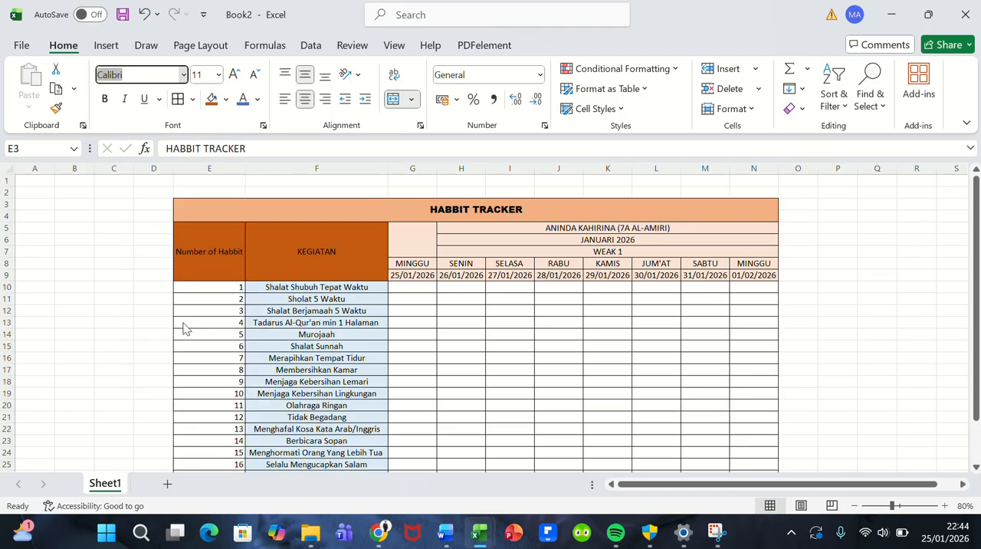
{"action": "left_click", "coordinate": [459, 226]}
Step: Set the font of the whole header block E5:N9, including the day names and dates, to Aptos Narrow
{"action": "left_click_drag", "start_coordinate": [236, 235], "coordinate": [309, 250]}
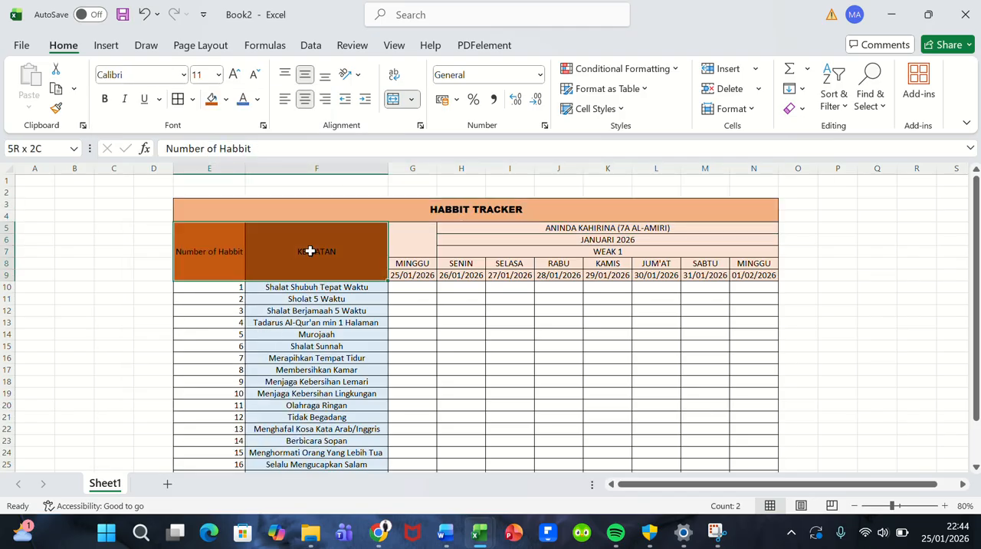
{"action": "left_click_drag", "start_coordinate": [217, 252], "coordinate": [507, 252]}
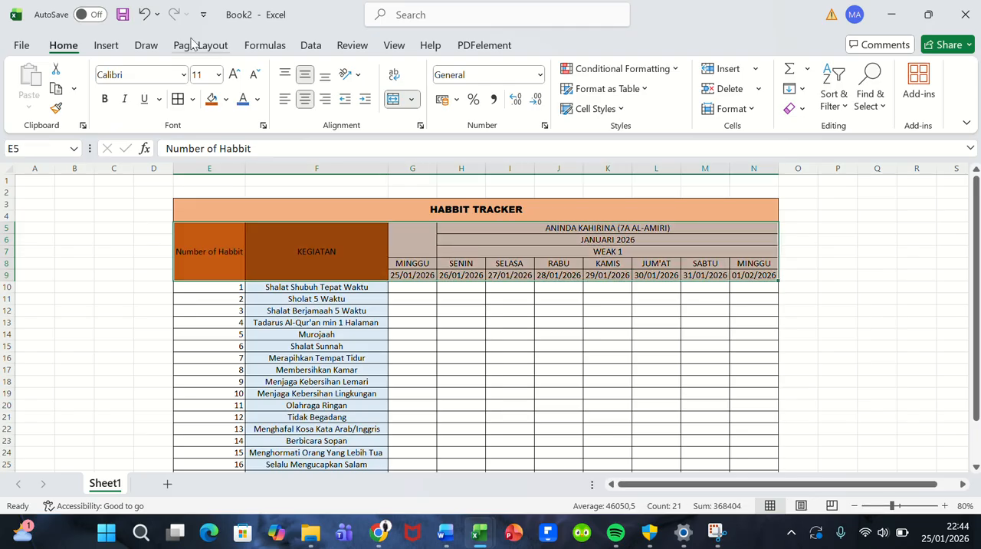
{"action": "left_click", "coordinate": [184, 75]}
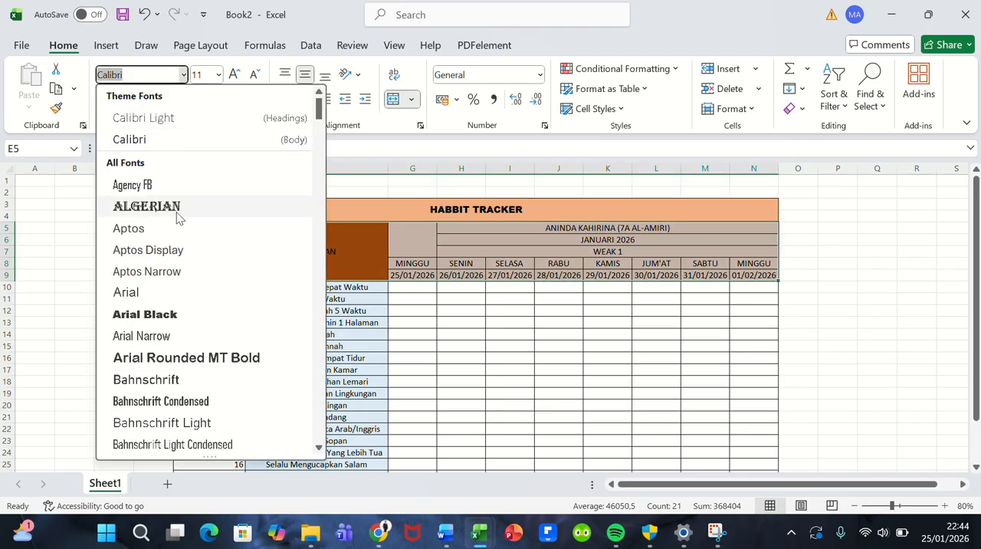
{"action": "left_click", "coordinate": [180, 271]}
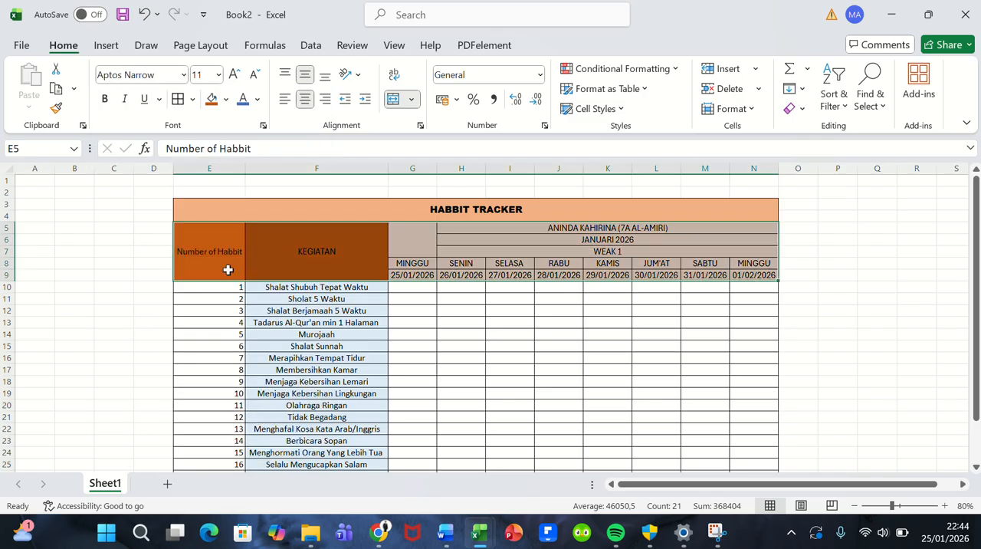
{"action": "left_click", "coordinate": [478, 342]}
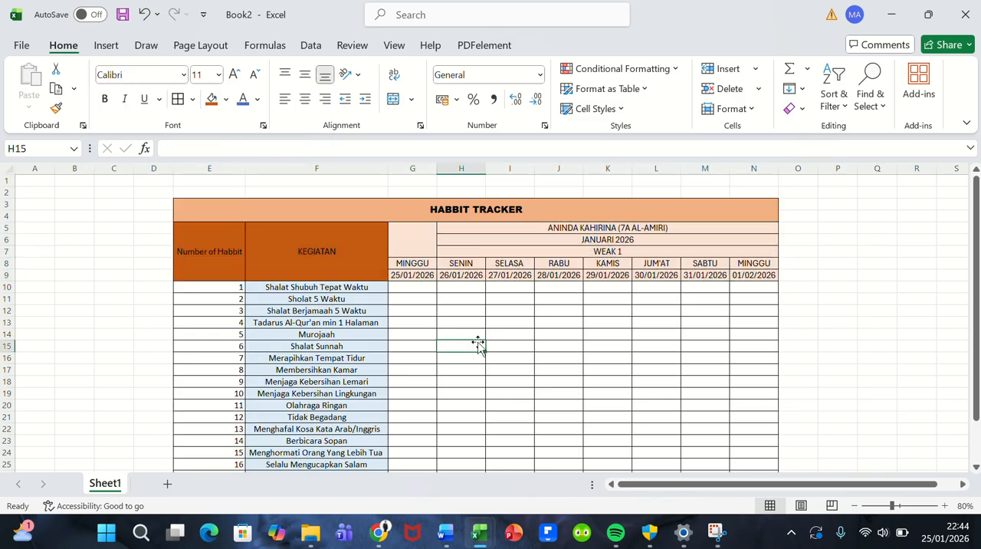
Step: Fill the tracker body E10:N29, covering numbers, activities and daily cells, with the second-lightest orange theme shade
{"action": "scroll", "coordinate": [499, 325], "scroll_direction": "down", "scroll_amount": 2}
{"action": "scroll", "coordinate": [334, 309], "scroll_direction": "up", "scroll_amount": 1}
{"action": "scroll", "coordinate": [334, 308], "scroll_direction": "up", "scroll_amount": 1}
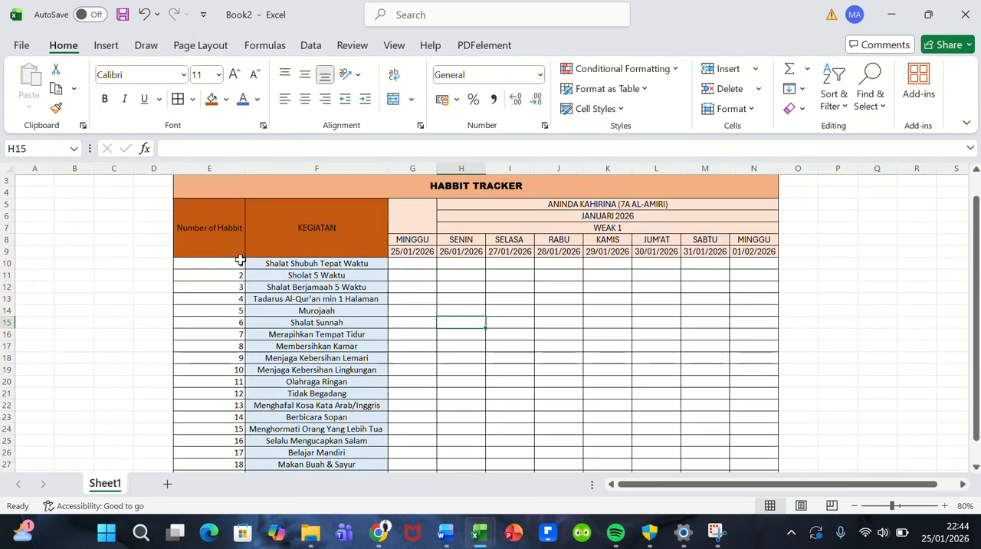
{"action": "left_click", "coordinate": [256, 263]}
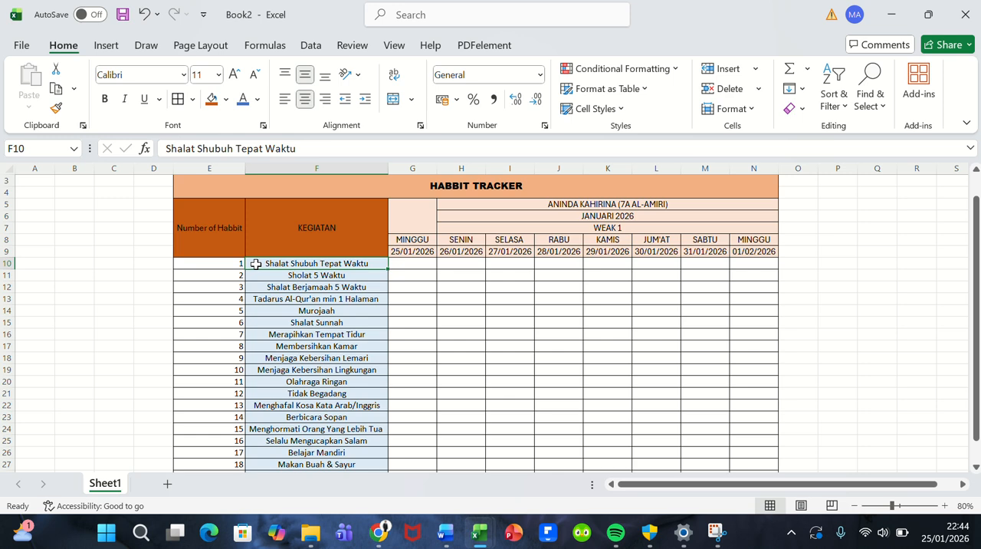
{"action": "left_click_drag", "start_coordinate": [256, 264], "coordinate": [316, 394]}
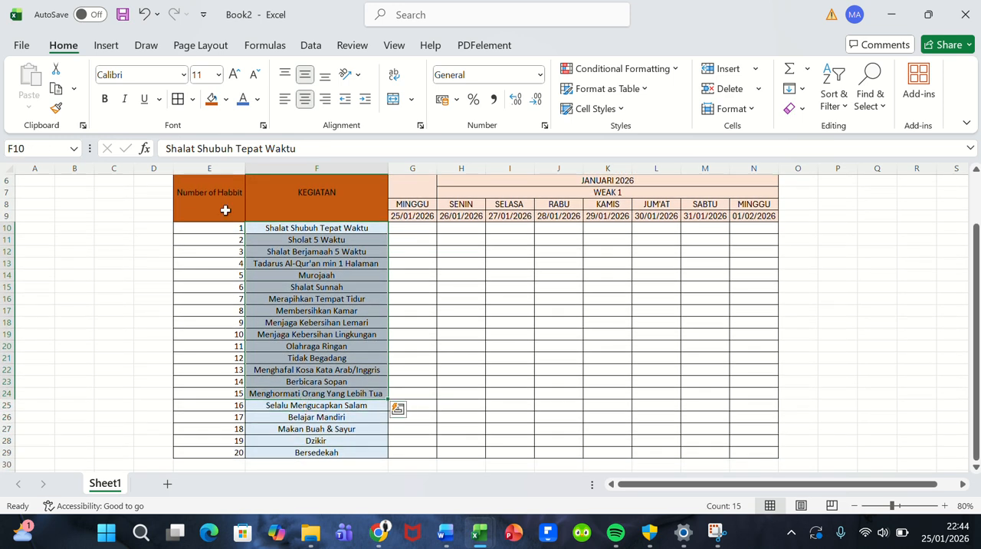
{"action": "left_click_drag", "start_coordinate": [222, 228], "coordinate": [739, 457]}
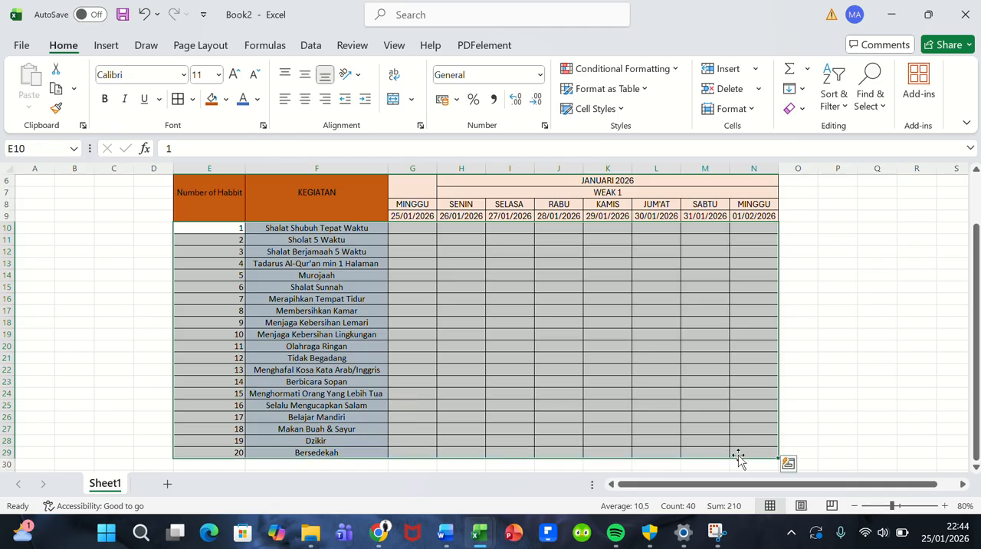
{"action": "left_click", "coordinate": [226, 100]}
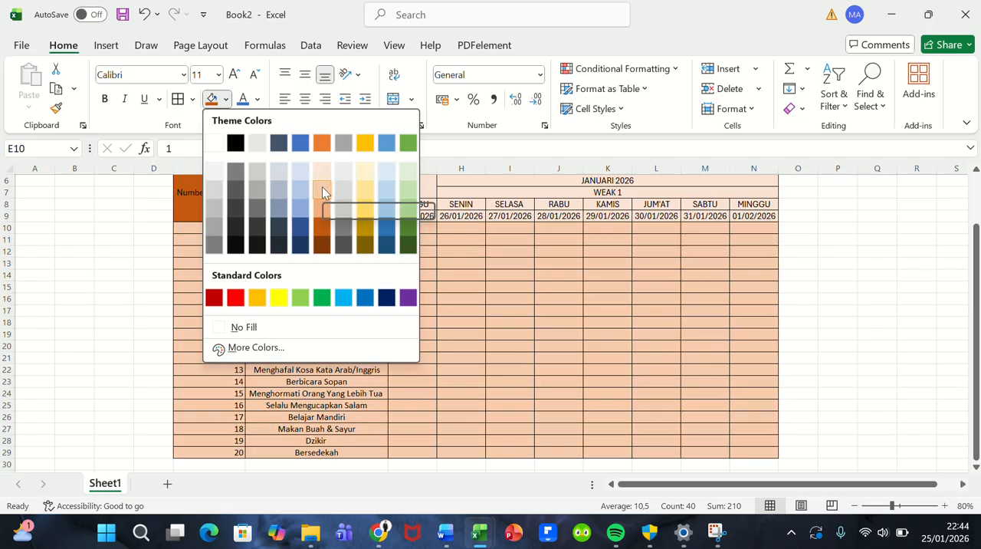
{"action": "left_click", "coordinate": [322, 191]}
{"action": "left_click", "coordinate": [438, 330]}
{"action": "scroll", "coordinate": [437, 329], "scroll_direction": "up", "scroll_amount": 2}
{"action": "scroll", "coordinate": [437, 331], "scroll_direction": "down", "scroll_amount": 2}
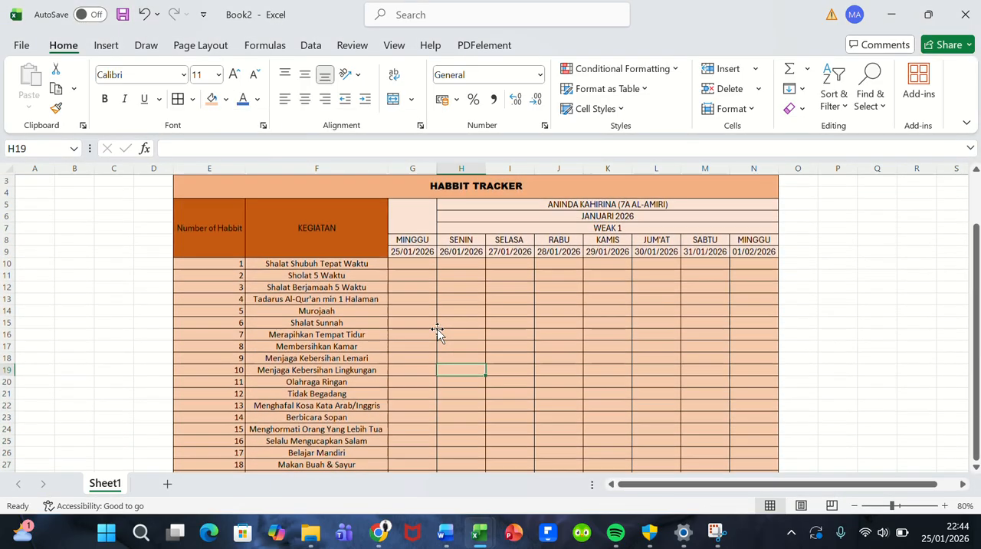
{"action": "scroll", "coordinate": [438, 331], "scroll_direction": "up", "scroll_amount": 1}
{"action": "scroll", "coordinate": [438, 331], "scroll_direction": "down", "scroll_amount": 2}
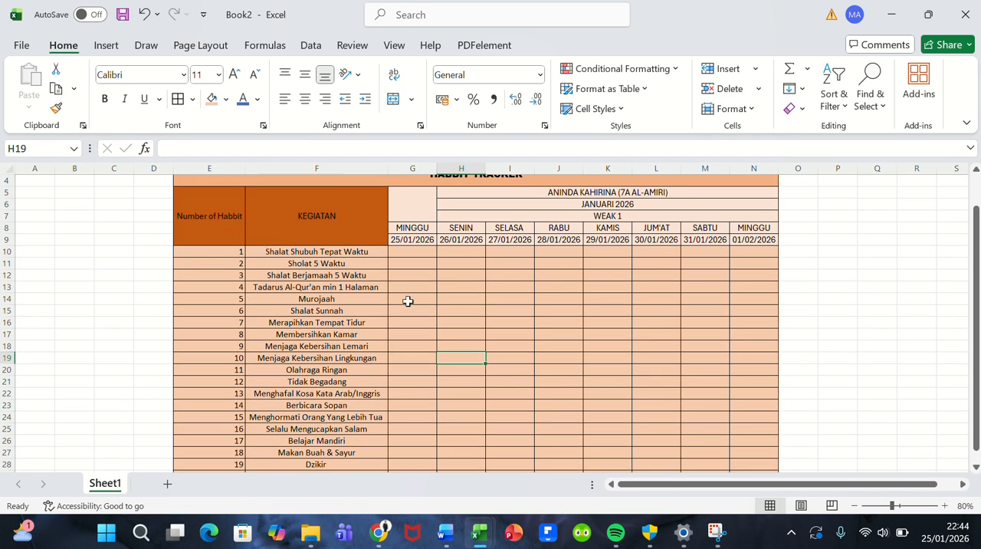
Step: Fill the Number of Habbit and KEGIATAN columns, headers included, E5:F29, with the base orange theme color
{"action": "left_click_drag", "start_coordinate": [240, 234], "coordinate": [334, 450]}
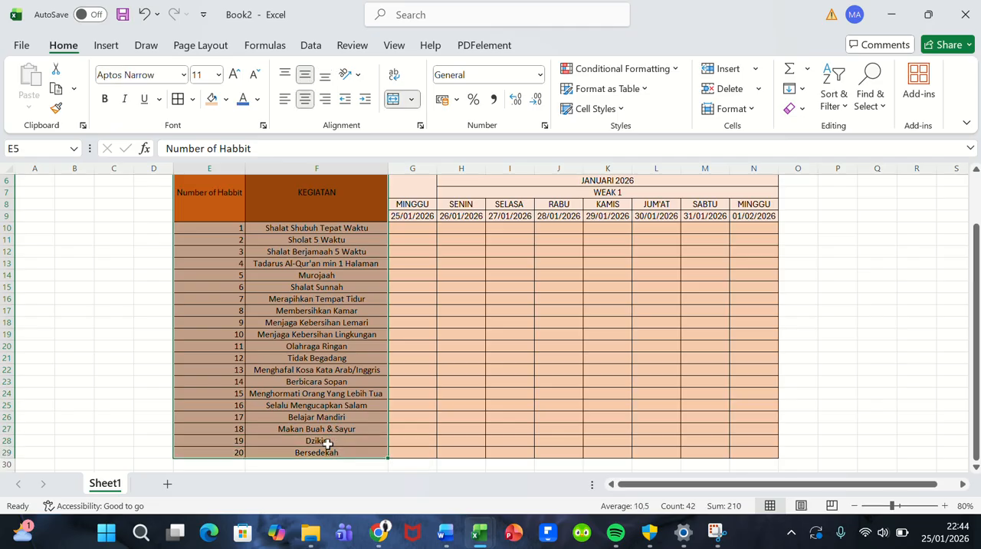
{"action": "left_click", "coordinate": [226, 99]}
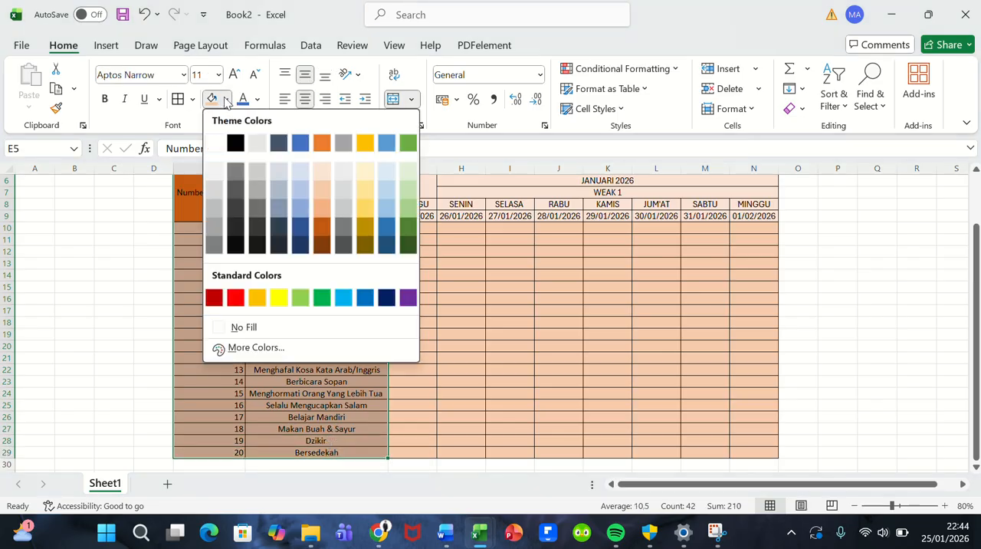
{"action": "left_click", "coordinate": [320, 143]}
{"action": "scroll", "coordinate": [405, 311], "scroll_direction": "up", "scroll_amount": 2}
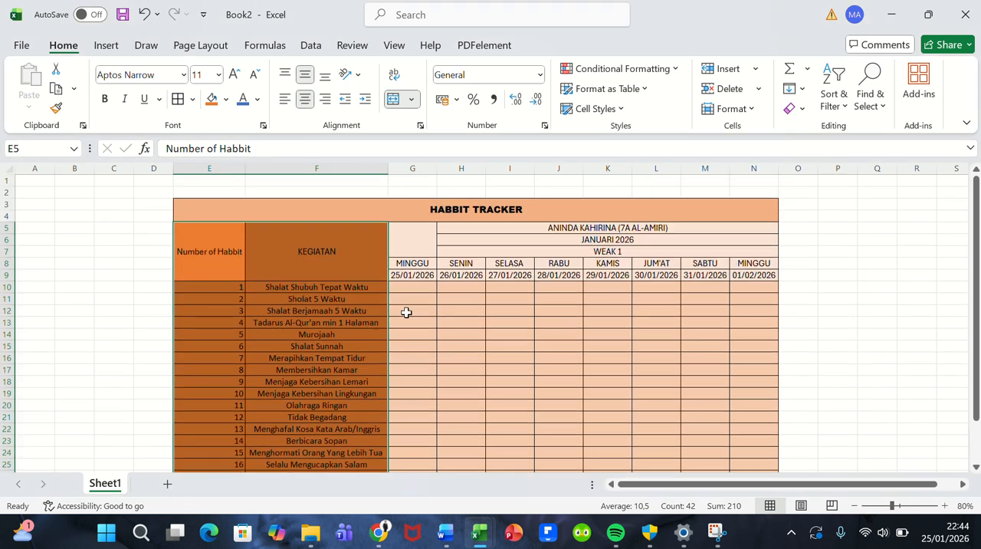
{"action": "left_click", "coordinate": [407, 312]}
{"action": "scroll", "coordinate": [406, 312], "scroll_direction": "down", "scroll_amount": 1}
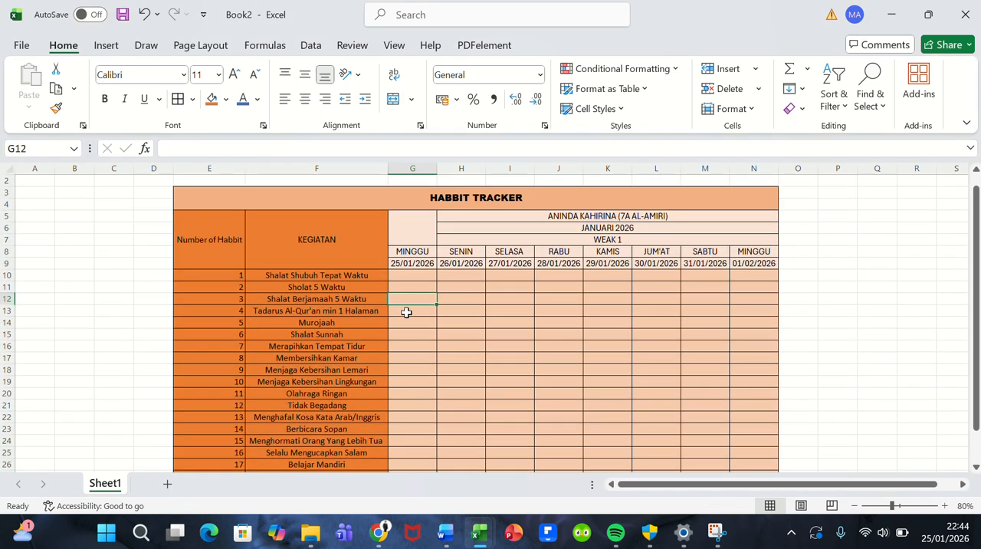
{"action": "left_click", "coordinate": [461, 358]}
{"action": "scroll", "coordinate": [607, 319], "scroll_direction": "down", "scroll_amount": 2}
{"action": "scroll", "coordinate": [607, 319], "scroll_direction": "up", "scroll_amount": 2}
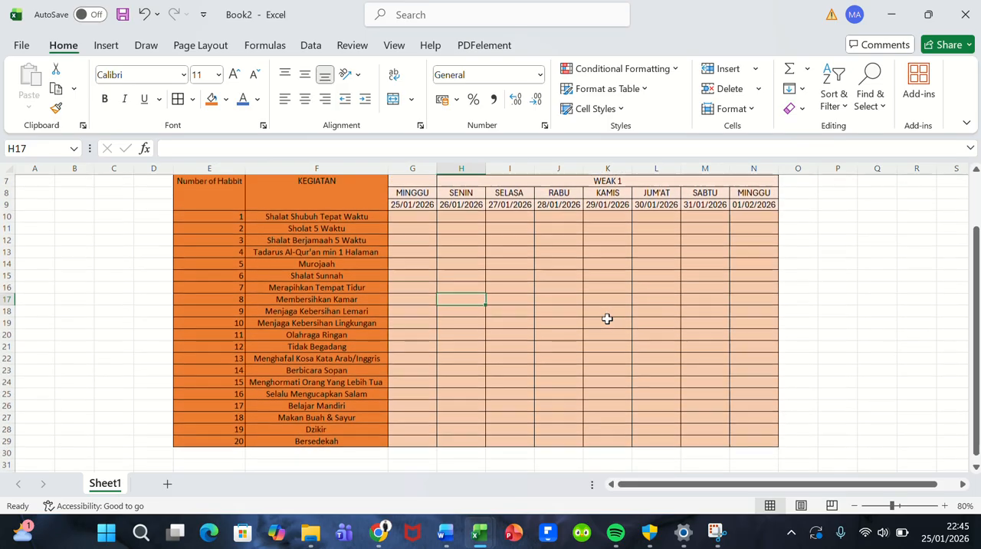
Step: Center the contents of E5:N29 horizontally and vertically, including the activity numbers
{"action": "scroll", "coordinate": [607, 319], "scroll_direction": "down", "scroll_amount": 2, "text": "ctrl"}
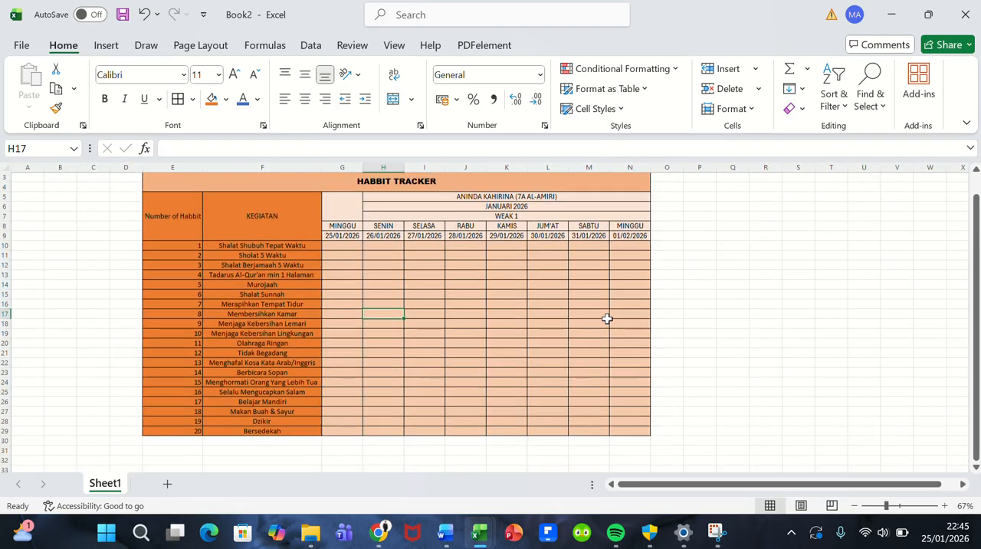
{"action": "scroll", "coordinate": [607, 319], "scroll_direction": "up", "scroll_amount": 1, "text": "ctrl"}
{"action": "scroll", "coordinate": [607, 319], "scroll_direction": "up", "scroll_amount": 1}
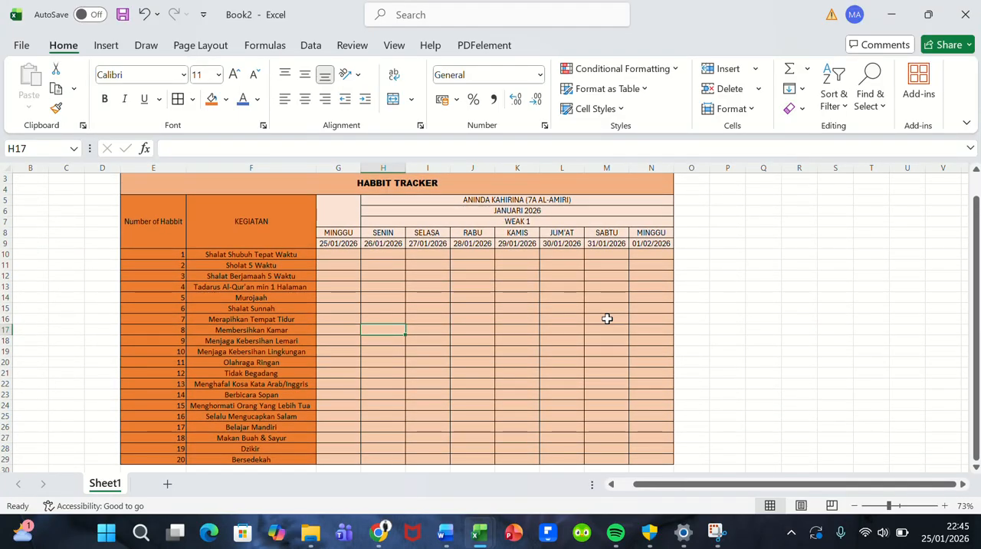
{"action": "scroll", "coordinate": [607, 319], "scroll_direction": "down", "scroll_amount": 1}
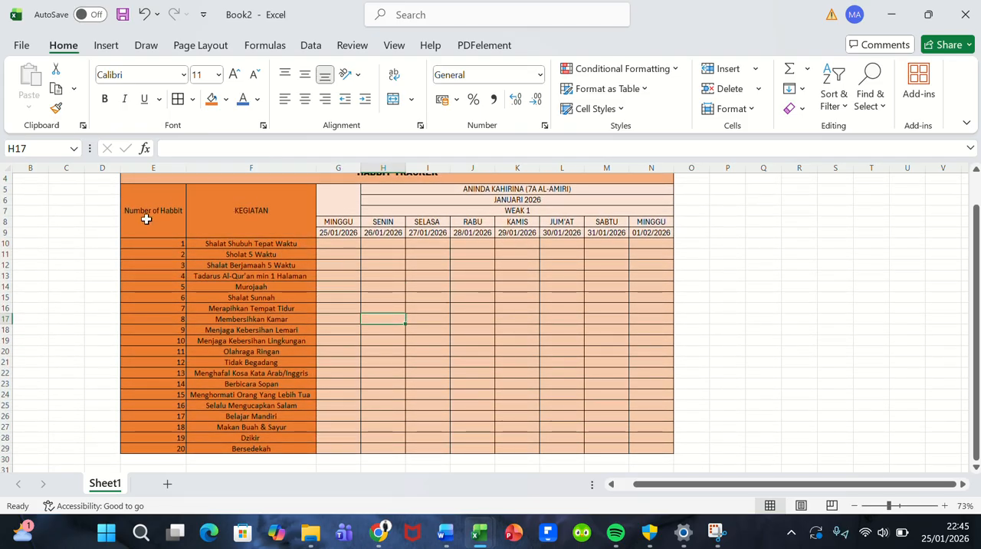
{"action": "left_click_drag", "start_coordinate": [147, 214], "coordinate": [491, 454]}
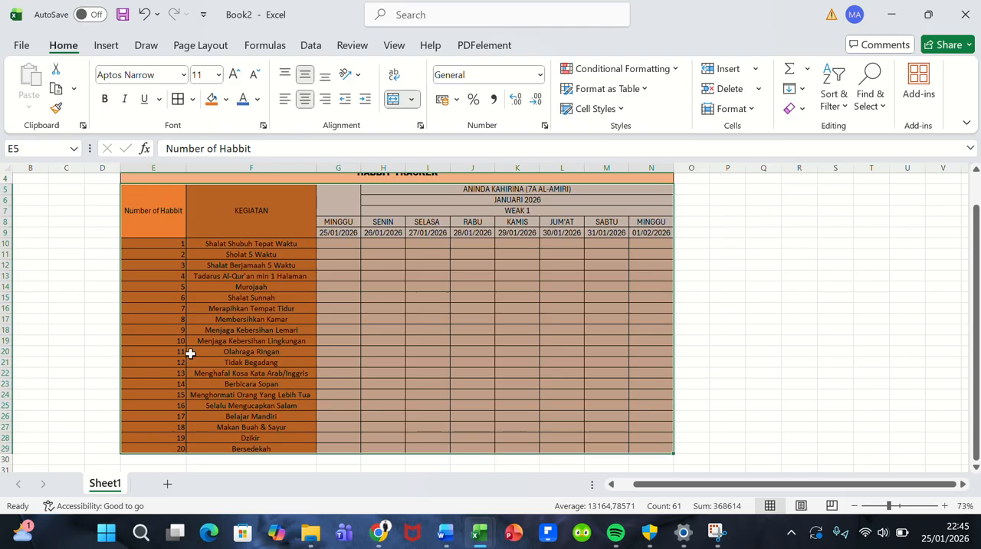
{"action": "left_click", "coordinate": [306, 81]}
{"action": "left_click", "coordinate": [305, 81]}
{"action": "left_click", "coordinate": [306, 99]}
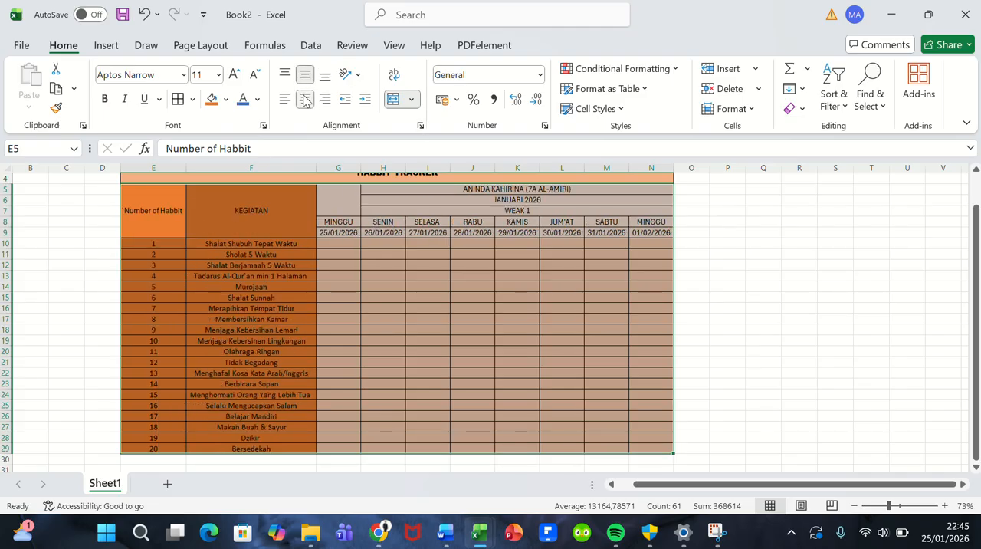
{"action": "left_click", "coordinate": [346, 278]}
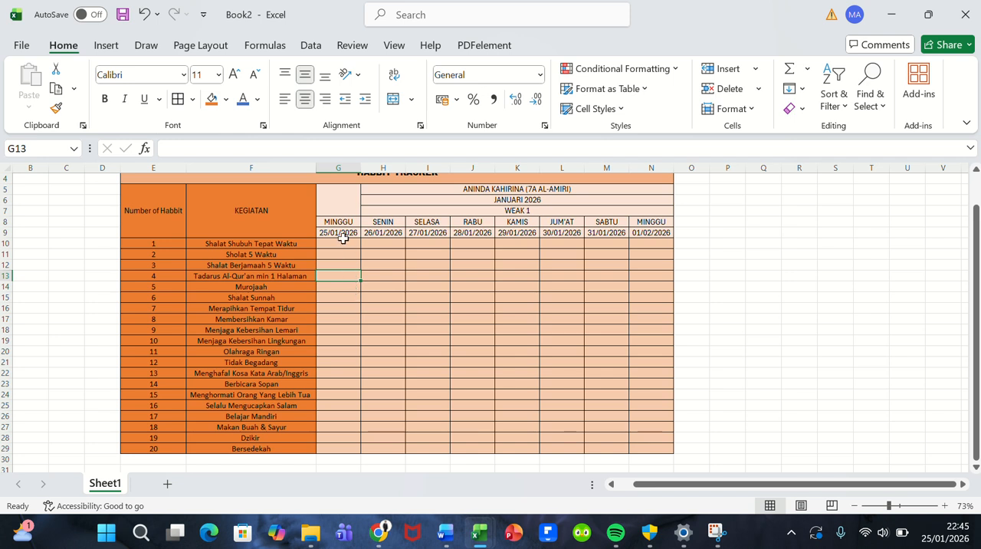
{"action": "left_click", "coordinate": [344, 242]}
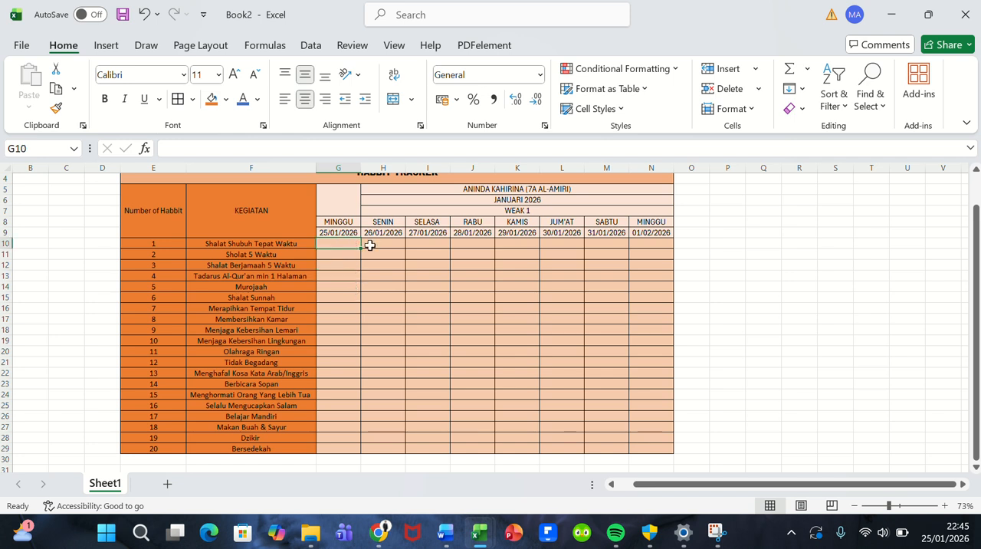
{"action": "left_click", "coordinate": [370, 244]}
{"action": "left_click", "coordinate": [418, 243]}
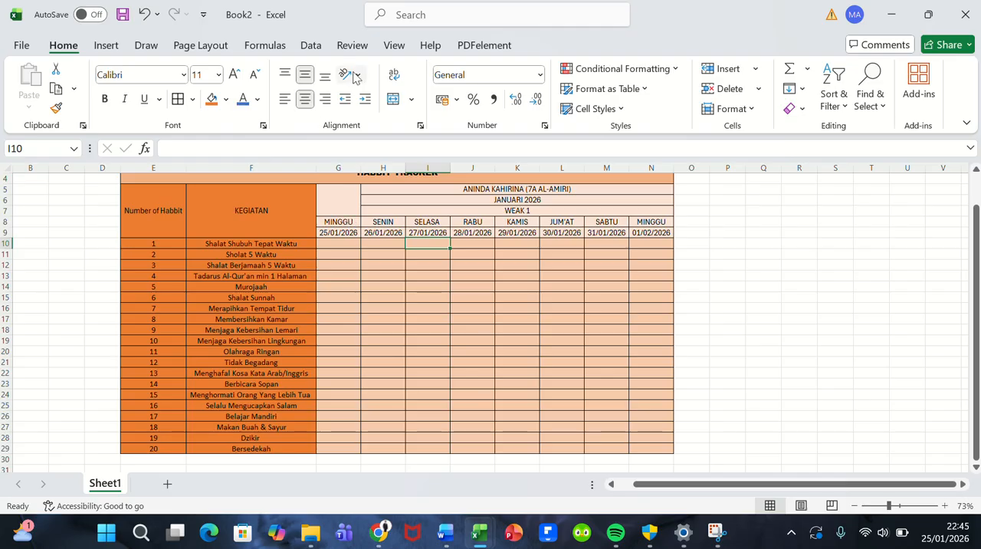
{"action": "left_click", "coordinate": [405, 24]}
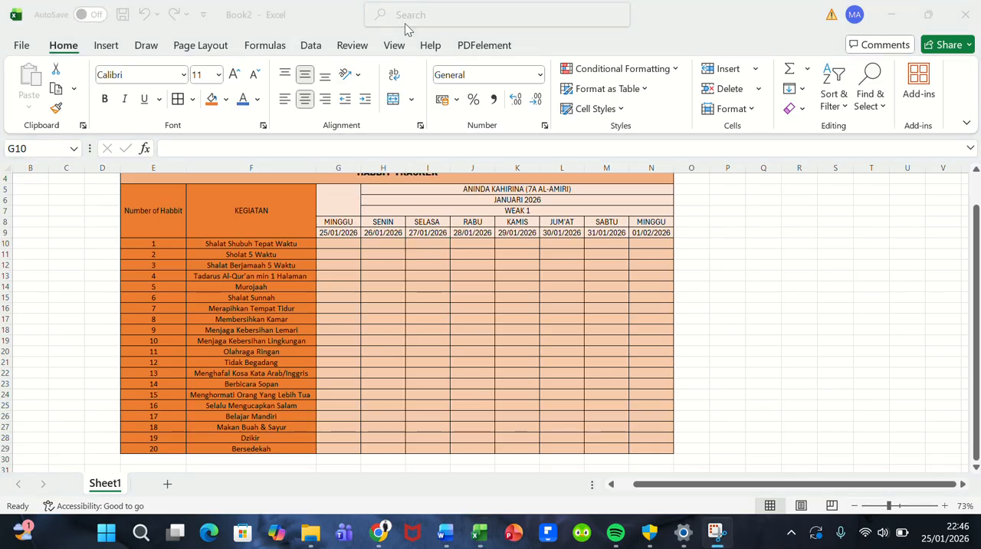
{"action": "left_click", "coordinate": [345, 244]}
{"action": "left_click", "coordinate": [342, 275]}
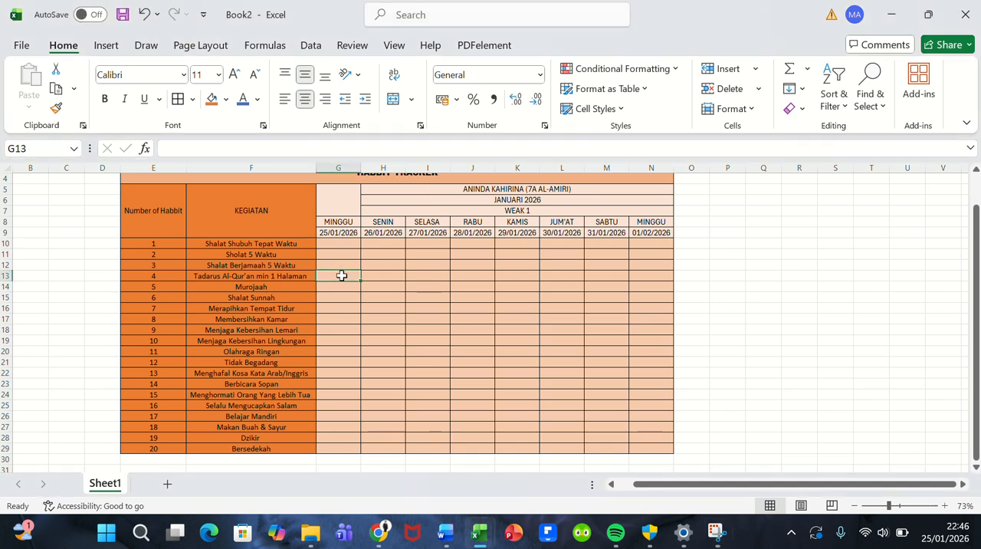
{"action": "left_click_drag", "start_coordinate": [341, 275], "coordinate": [341, 256]}
{"action": "left_click", "coordinate": [340, 256]}
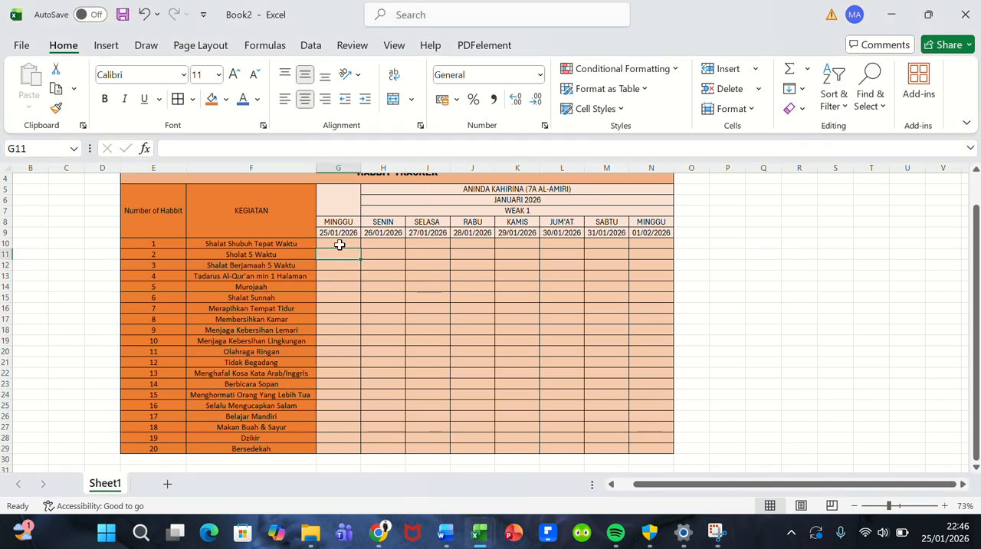
{"action": "left_click", "coordinate": [339, 244]}
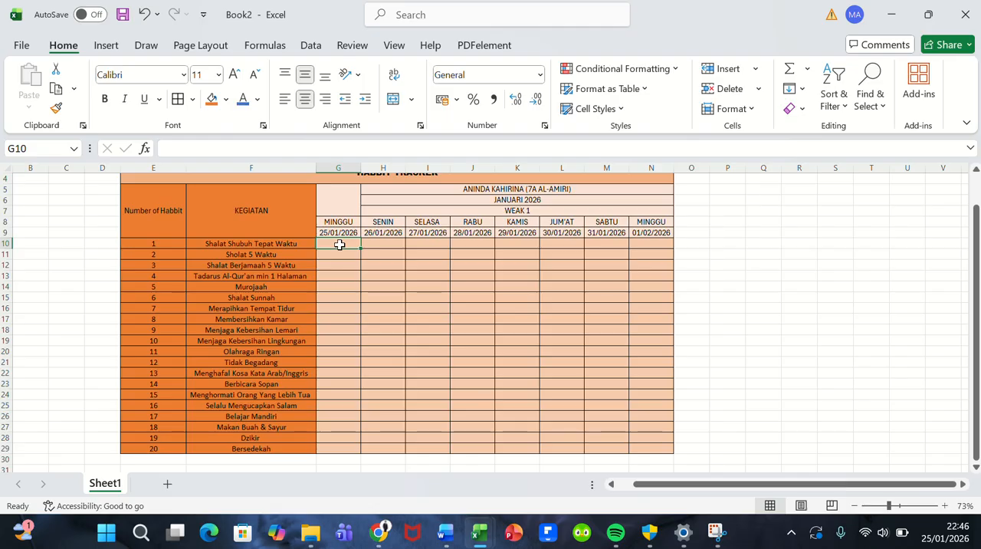
Step: Start a new conditional formatting rule for the daily tracking cells G10:N29, using the Icon Sets format style
{"action": "left_click_drag", "start_coordinate": [340, 244], "coordinate": [647, 444]}
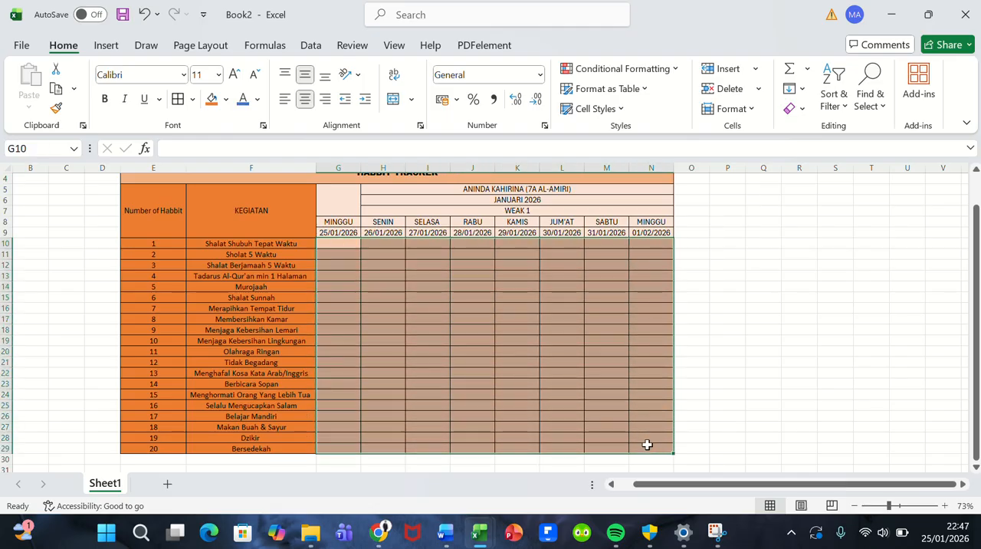
{"action": "left_click", "coordinate": [666, 73]}
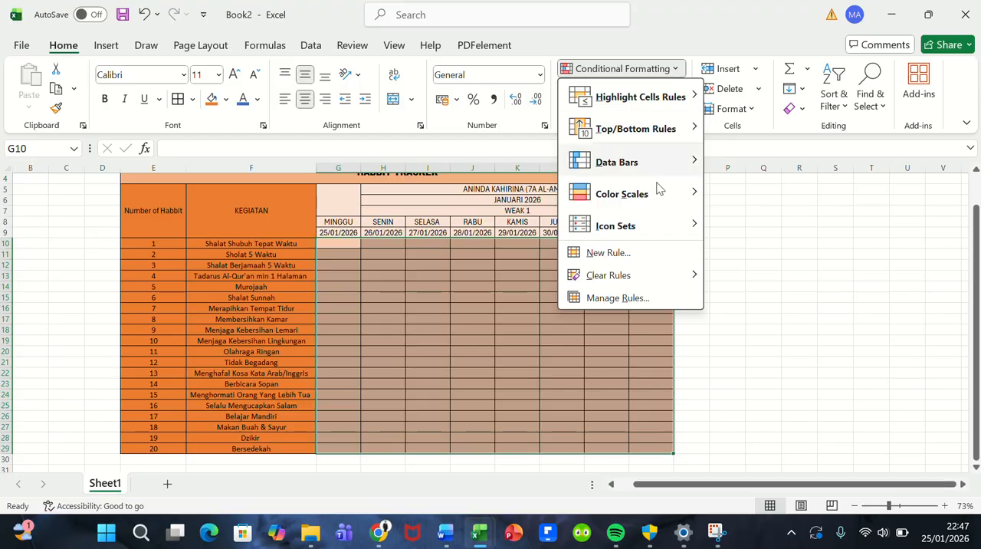
{"action": "mouse_move", "coordinate": [652, 230]}
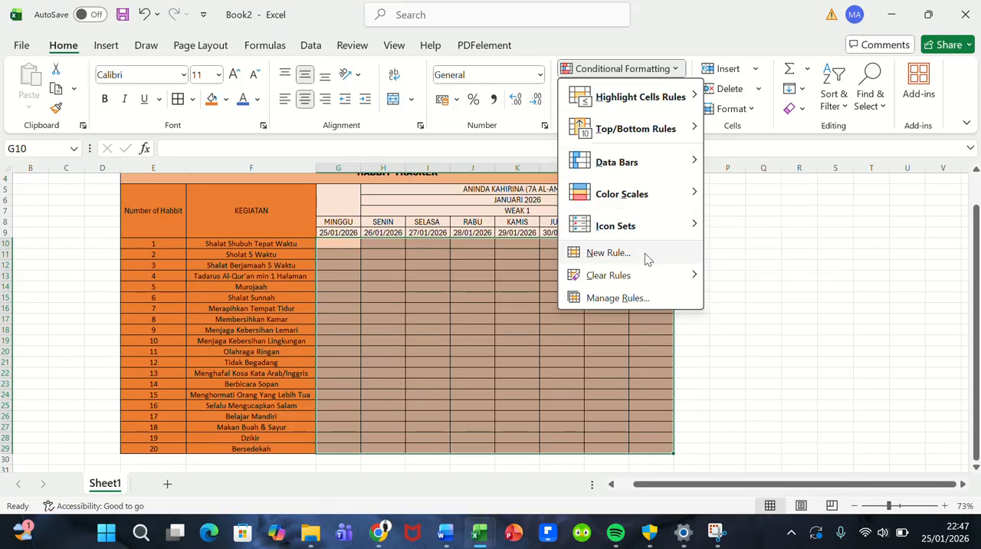
{"action": "left_click", "coordinate": [645, 257]}
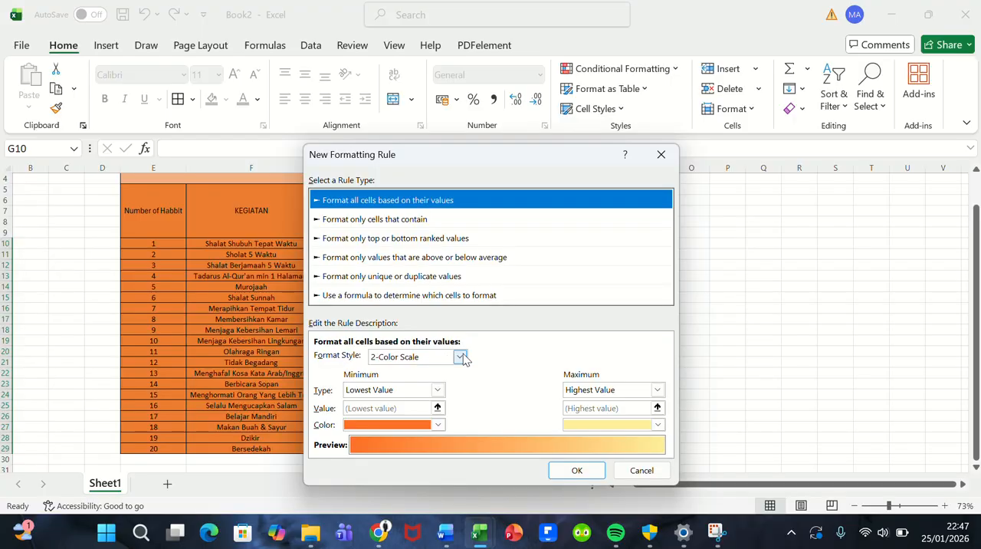
{"action": "left_click", "coordinate": [459, 357]}
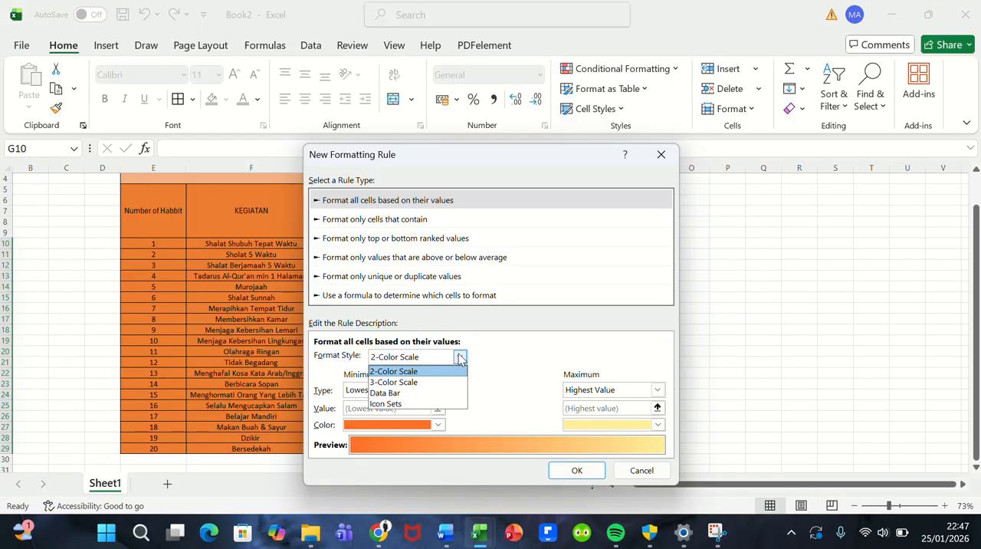
{"action": "left_click", "coordinate": [432, 404]}
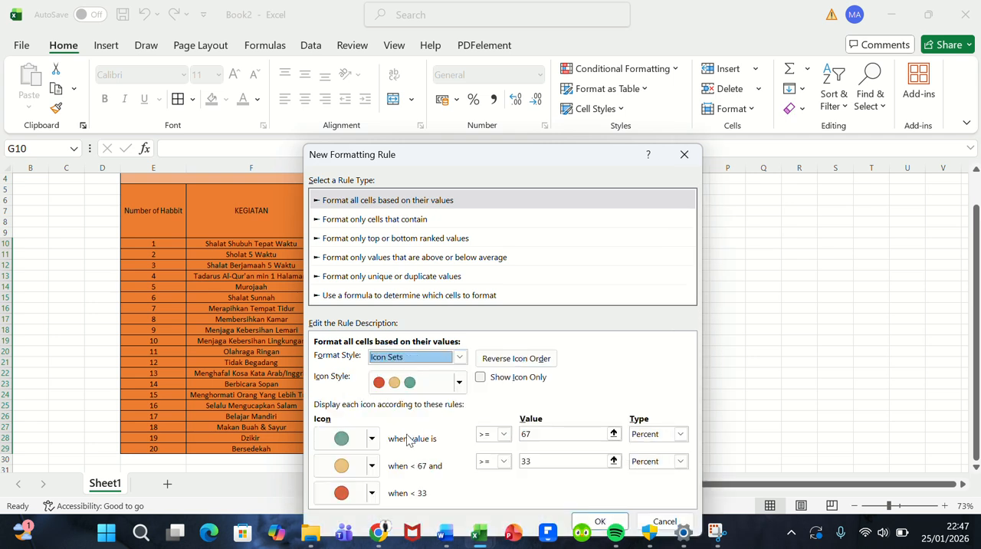
Step: Assign the rule's icons in order as Green Check Symbol, Red Cross and No Cell Icon, and enable Show Icon Only
{"action": "left_click", "coordinate": [372, 439]}
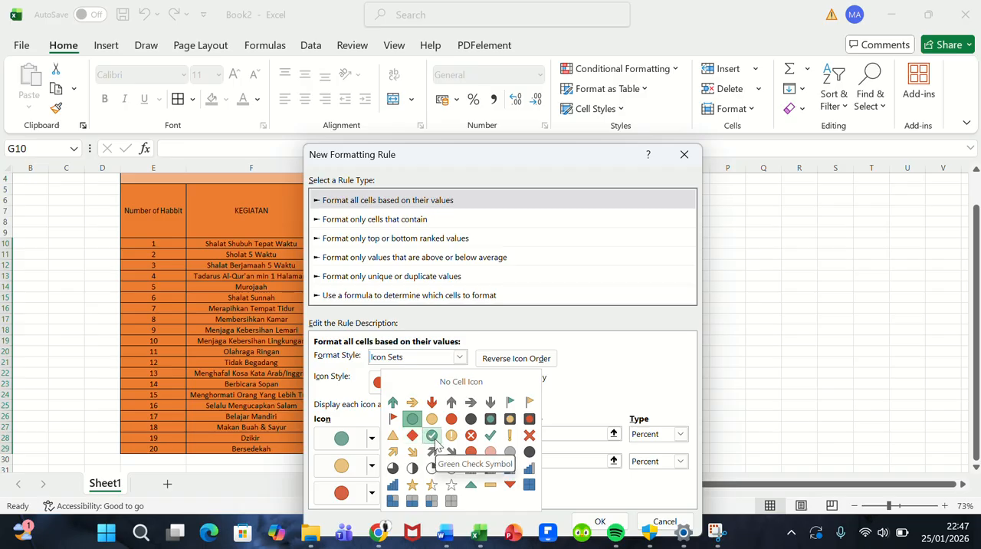
{"action": "left_click", "coordinate": [434, 441]}
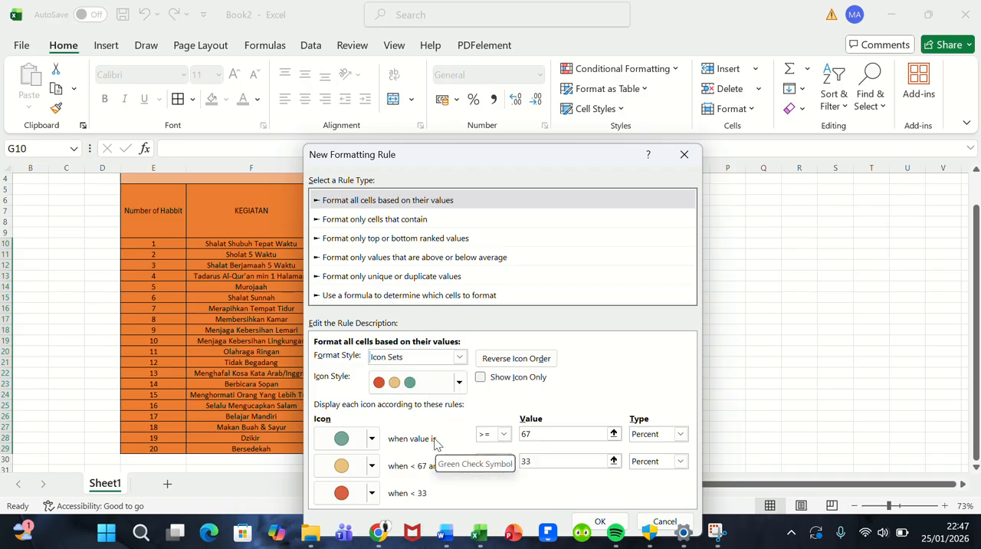
{"action": "left_click", "coordinate": [372, 466]}
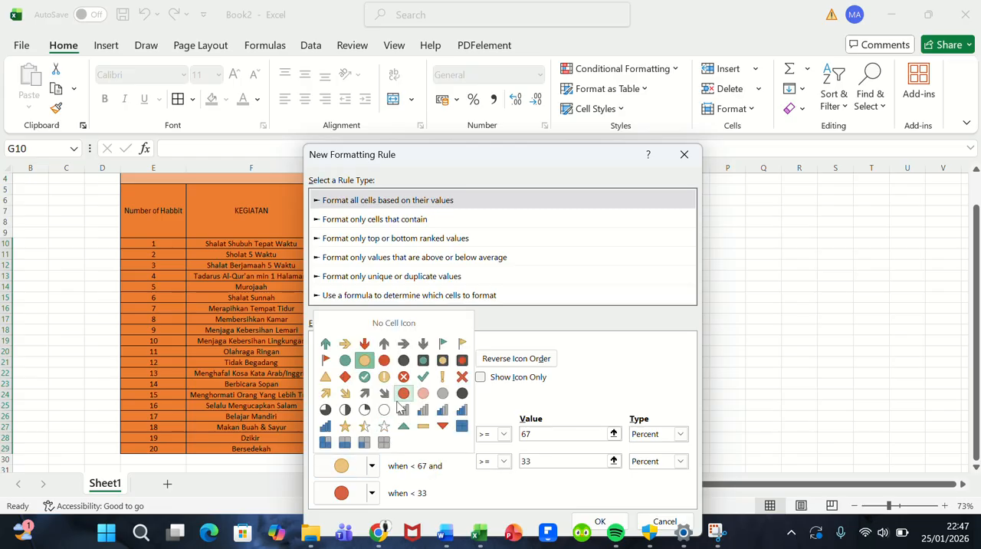
{"action": "left_click", "coordinate": [463, 377]}
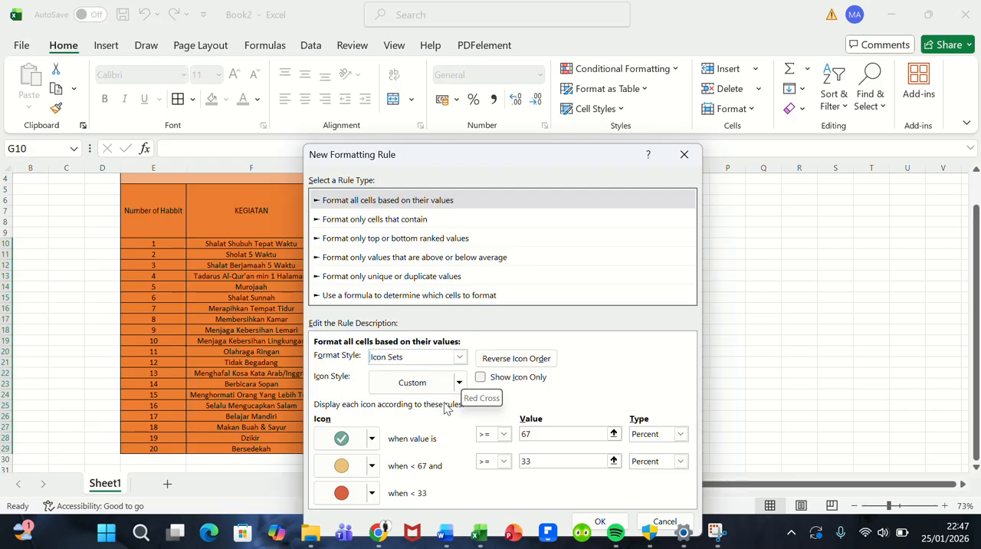
{"action": "left_click", "coordinate": [372, 494]}
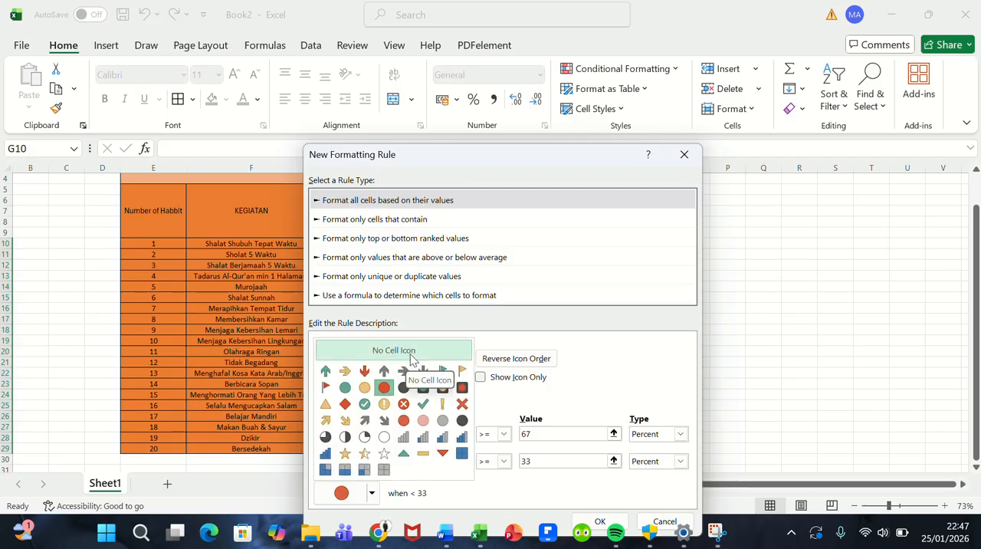
{"action": "left_click", "coordinate": [414, 358]}
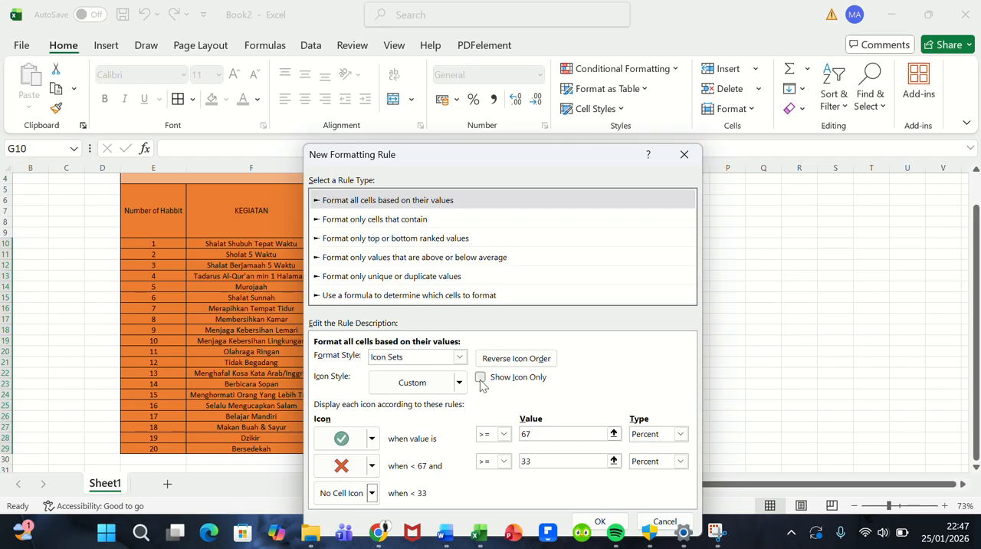
{"action": "left_click", "coordinate": [481, 378]}
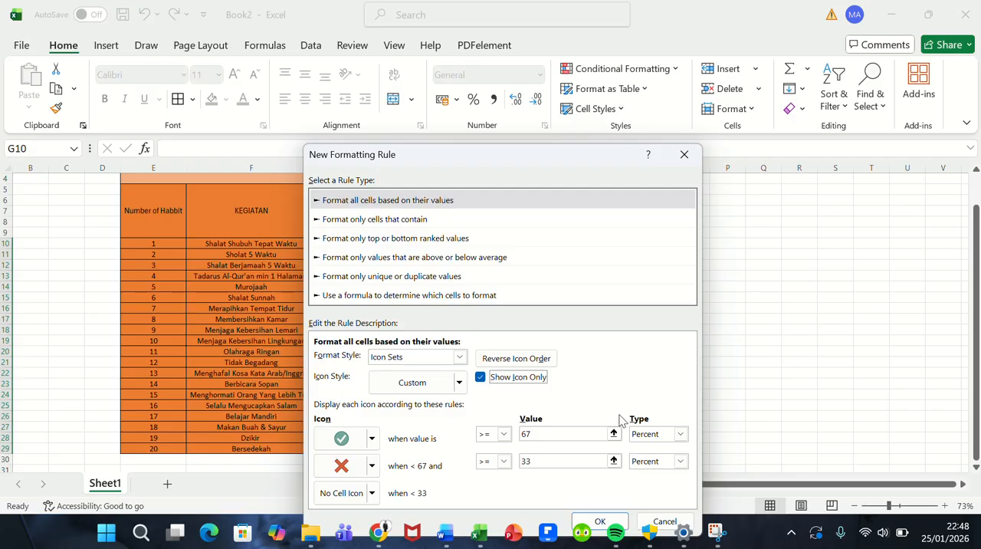
Step: Change both icon threshold types to Number and set the green check's threshold value to 1
{"action": "left_click", "coordinate": [680, 434]}
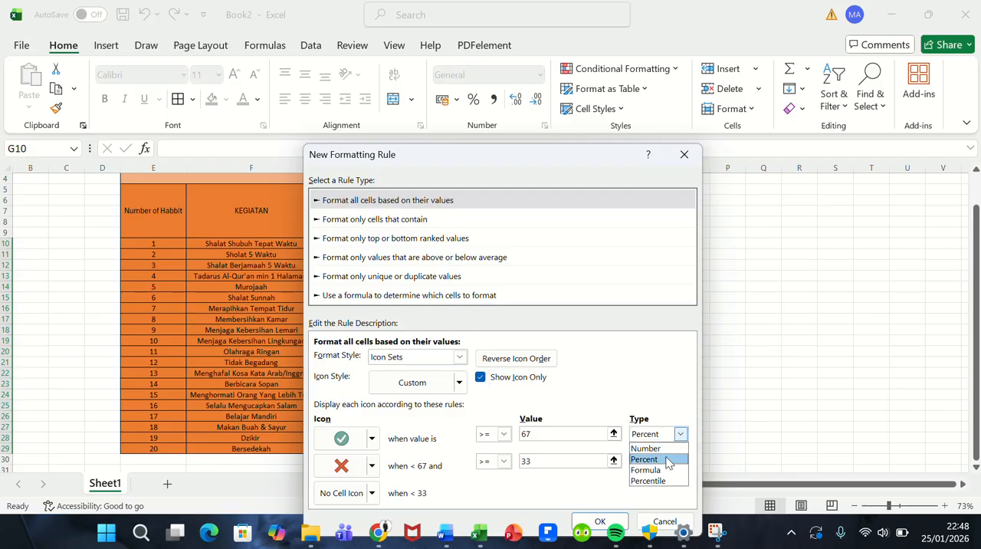
{"action": "left_click", "coordinate": [660, 449]}
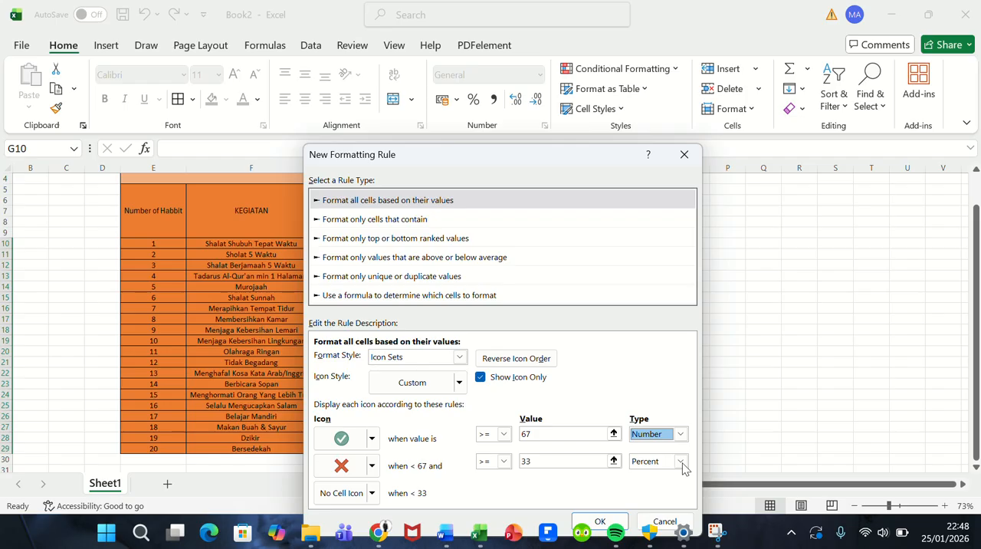
{"action": "left_click", "coordinate": [682, 466]}
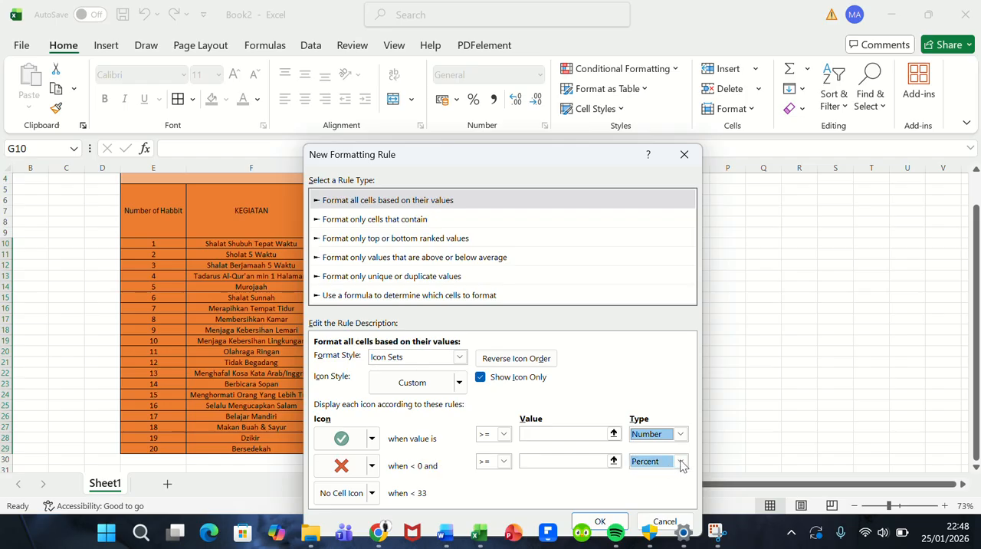
{"action": "left_click", "coordinate": [681, 461]}
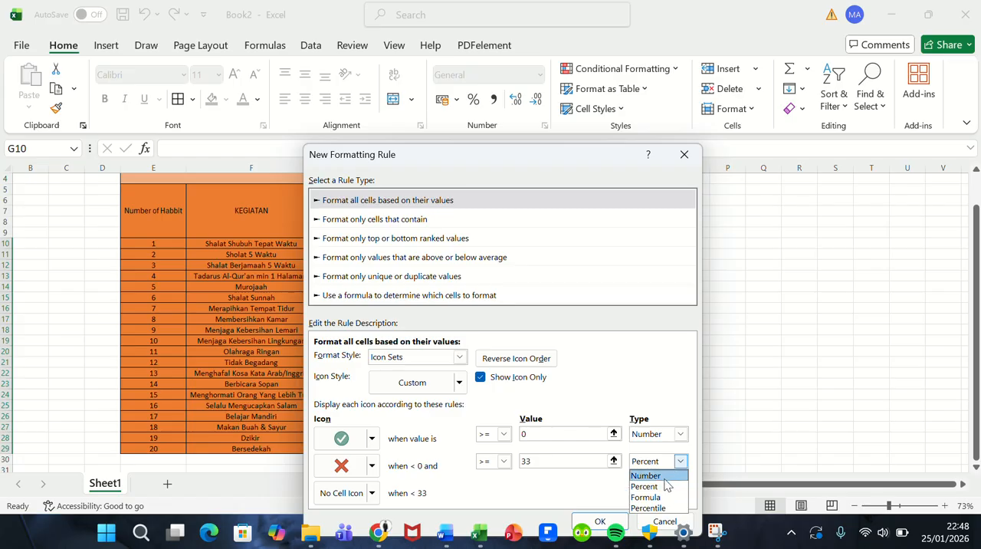
{"action": "left_click", "coordinate": [663, 478]}
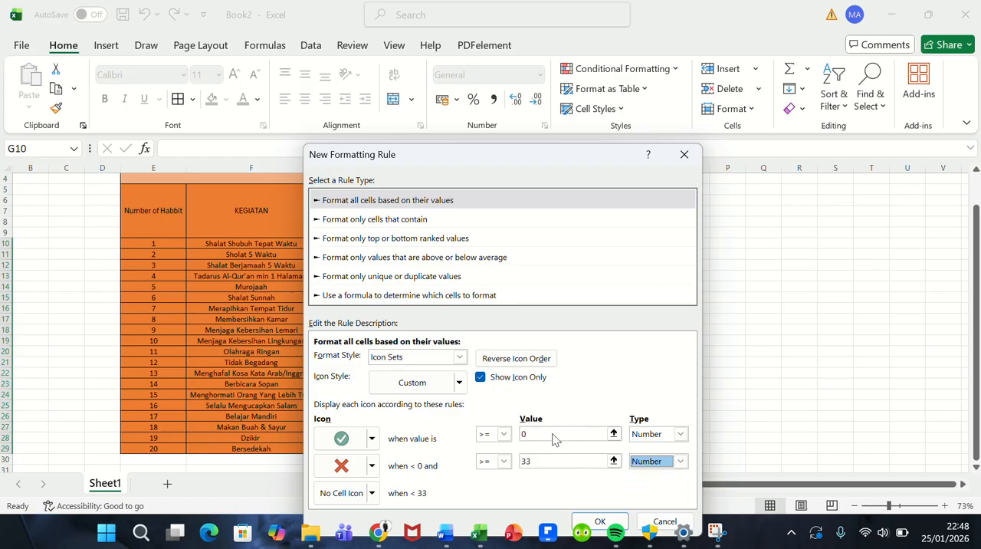
{"action": "left_click", "coordinate": [529, 433]}
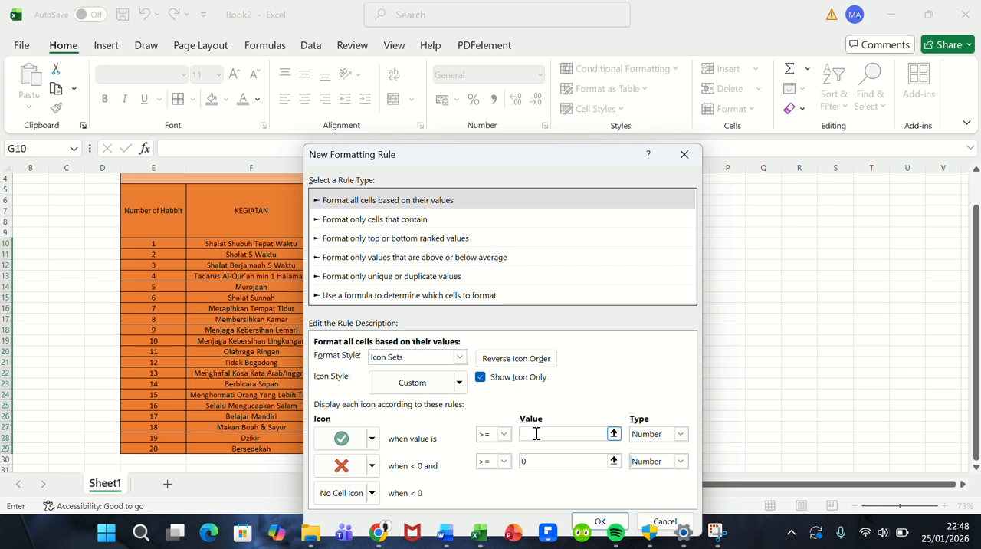
{"action": "type", "text": "1"}
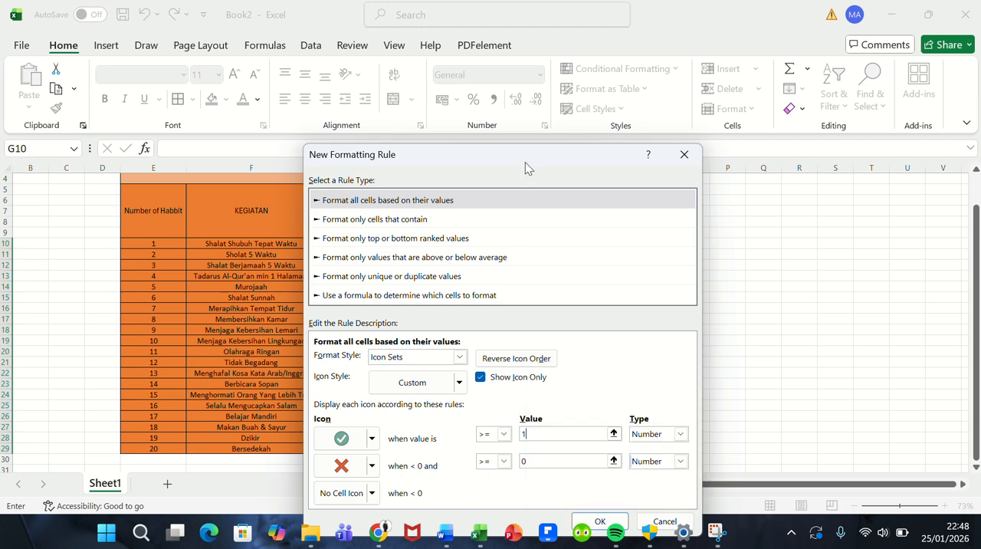
Step: Apply the finished icon-set rule to the daily tracking cells
{"action": "left_click_drag", "start_coordinate": [525, 161], "coordinate": [555, 114]}
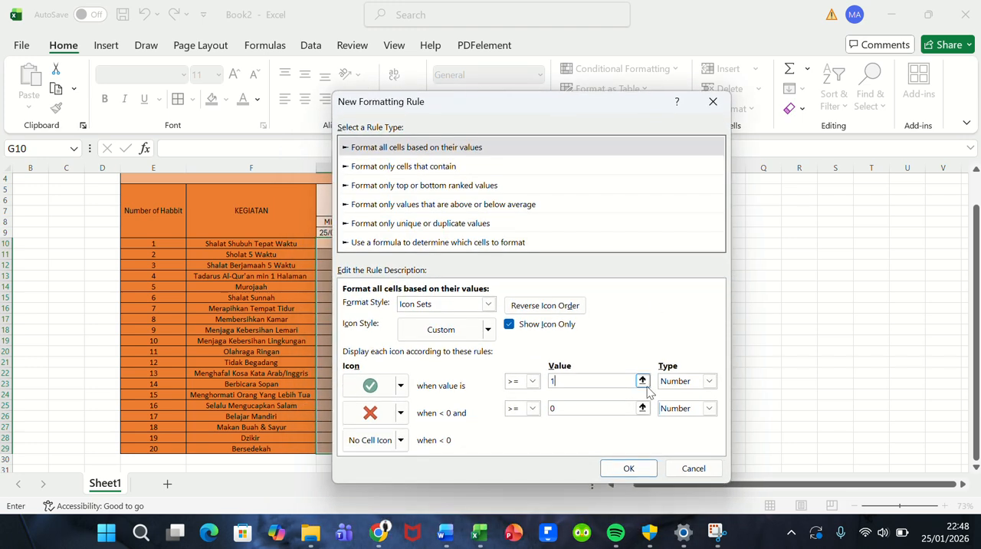
{"action": "left_click", "coordinate": [644, 473]}
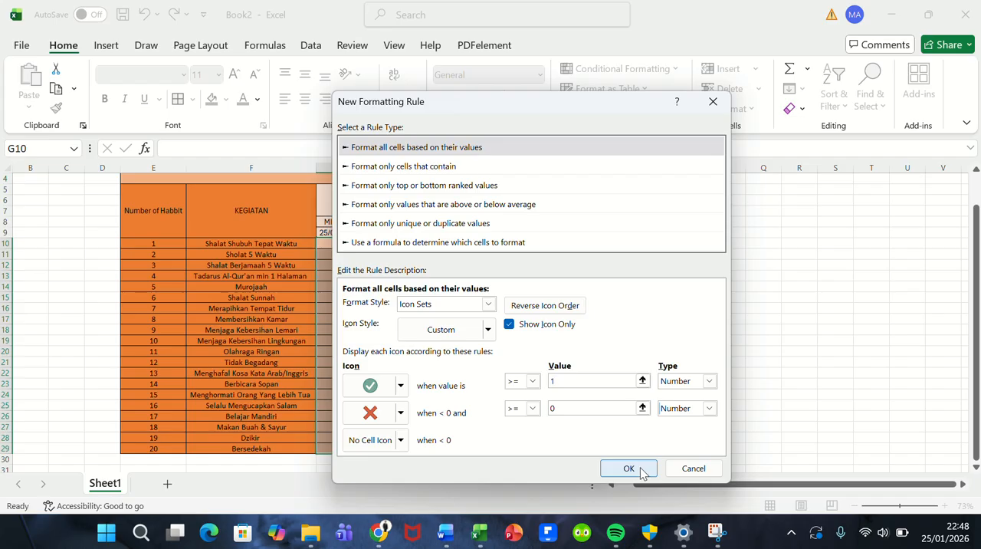
{"action": "left_click", "coordinate": [625, 469]}
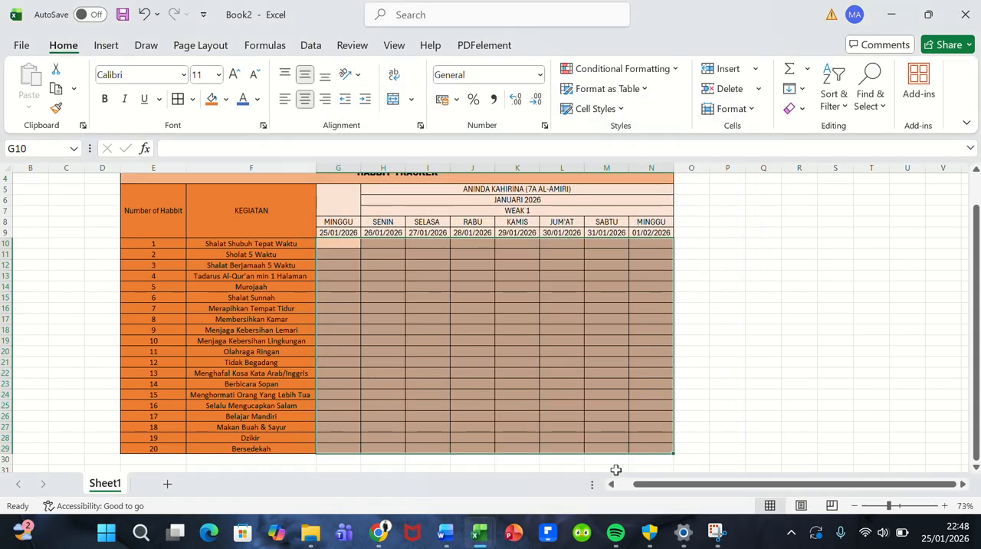
Step: Enter 1 for activity 1 under MINGGU 25/01/2026, in cell G10
{"action": "left_click", "coordinate": [325, 241]}
{"action": "left_click", "coordinate": [333, 253]}
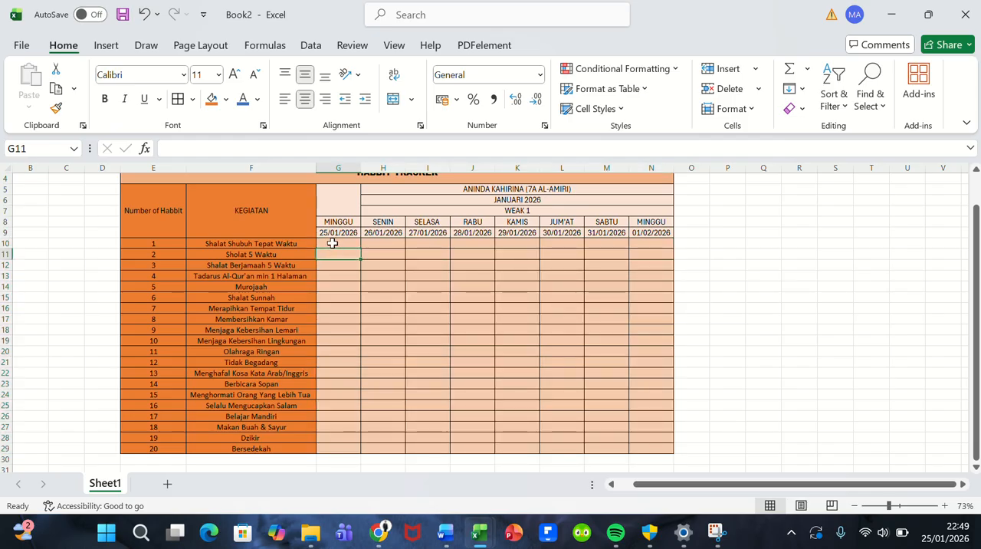
{"action": "left_click", "coordinate": [333, 243]}
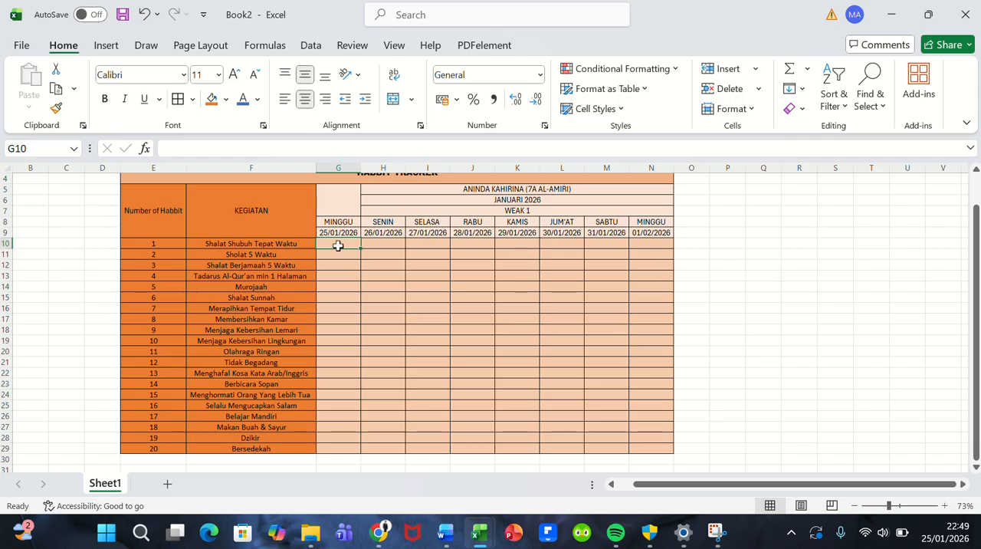
{"action": "type", "text": "1"}
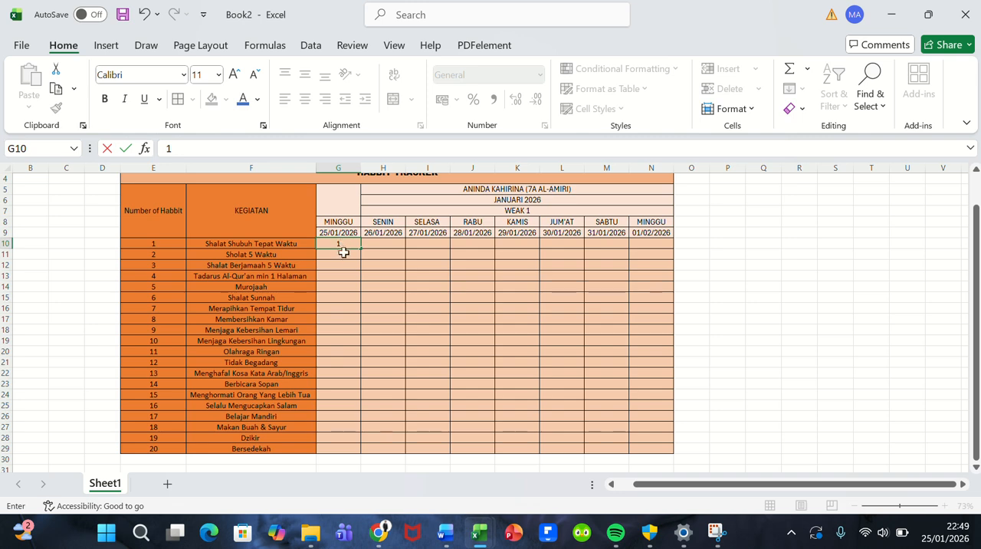
{"action": "left_click", "coordinate": [344, 253]}
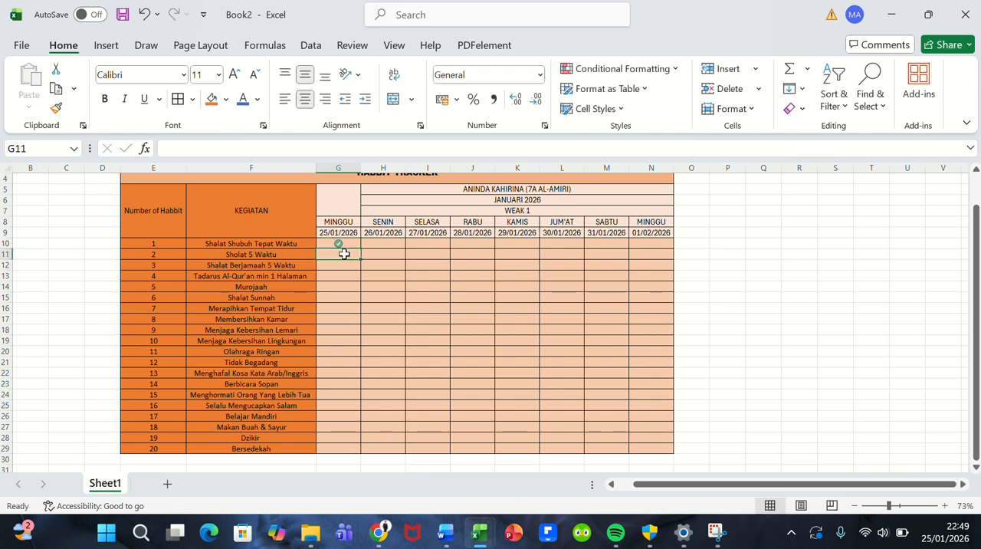
{"action": "key", "text": "Up"}
{"action": "scroll", "coordinate": [344, 253], "scroll_direction": "up", "scroll_amount": 2, "text": "ctrl"}
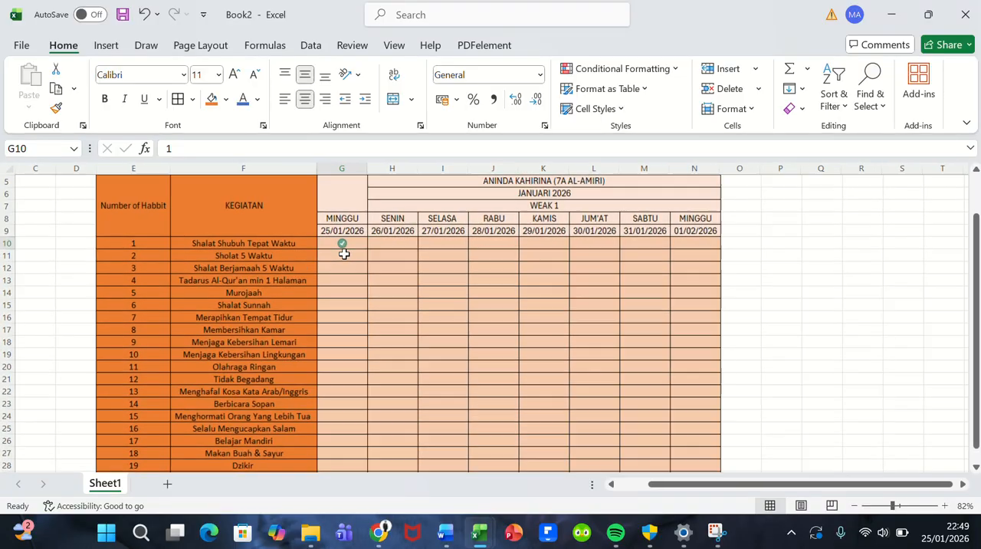
Step: Enter 1 for activities 2 to 7 under MINGGU 25/01/2026, in cells G11 to G16
{"action": "left_click", "coordinate": [384, 245]}
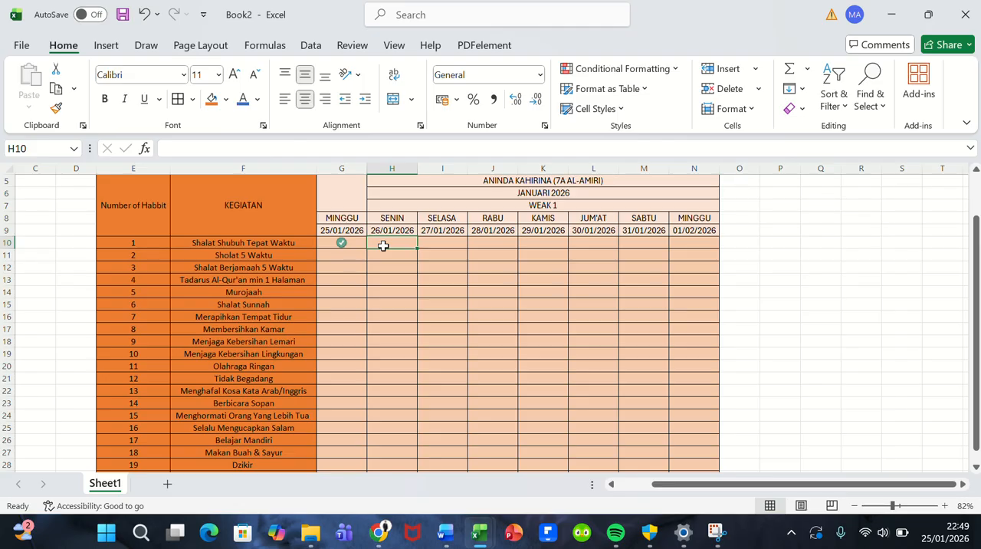
{"action": "left_click", "coordinate": [341, 254]}
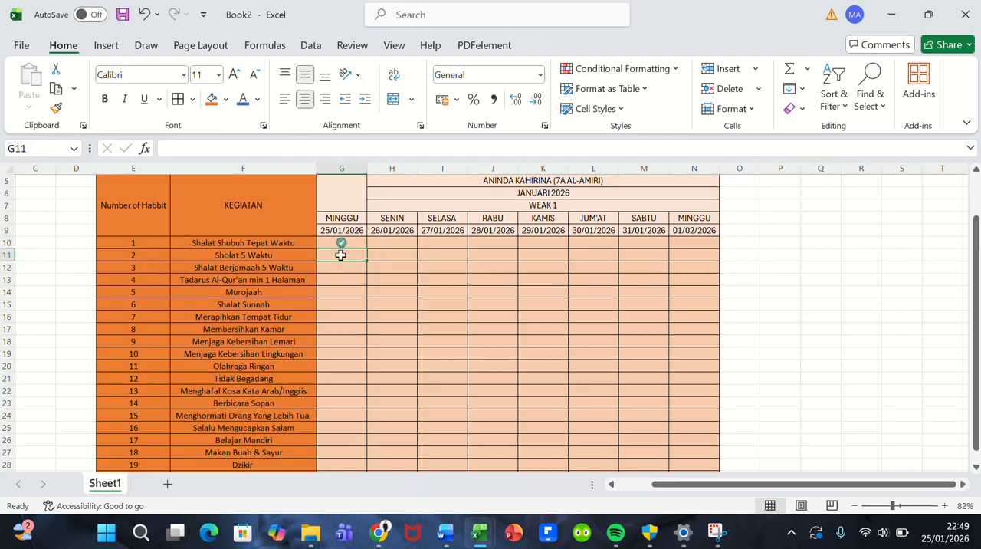
{"action": "type", "text": "1"}
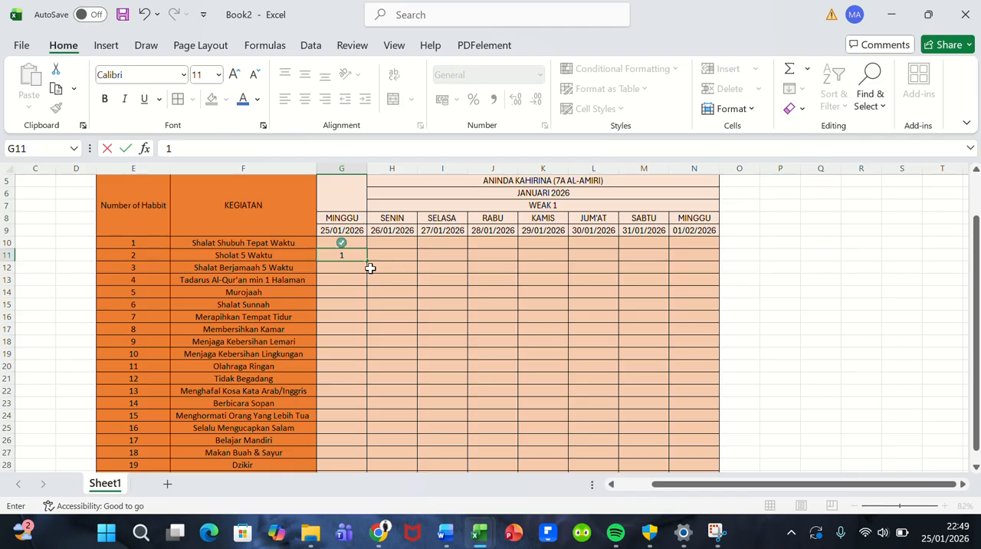
{"action": "key", "text": "Return"}
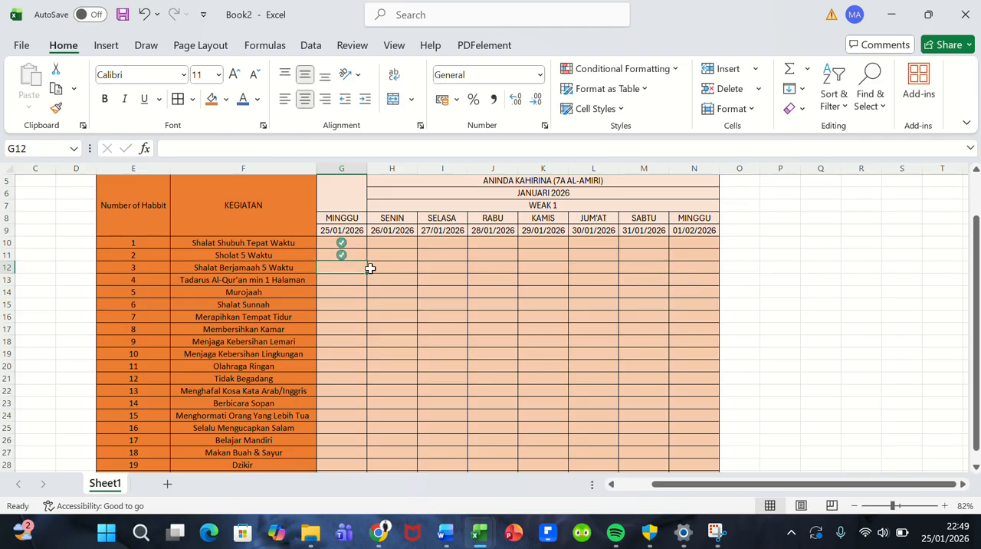
{"action": "type", "text": "1"}
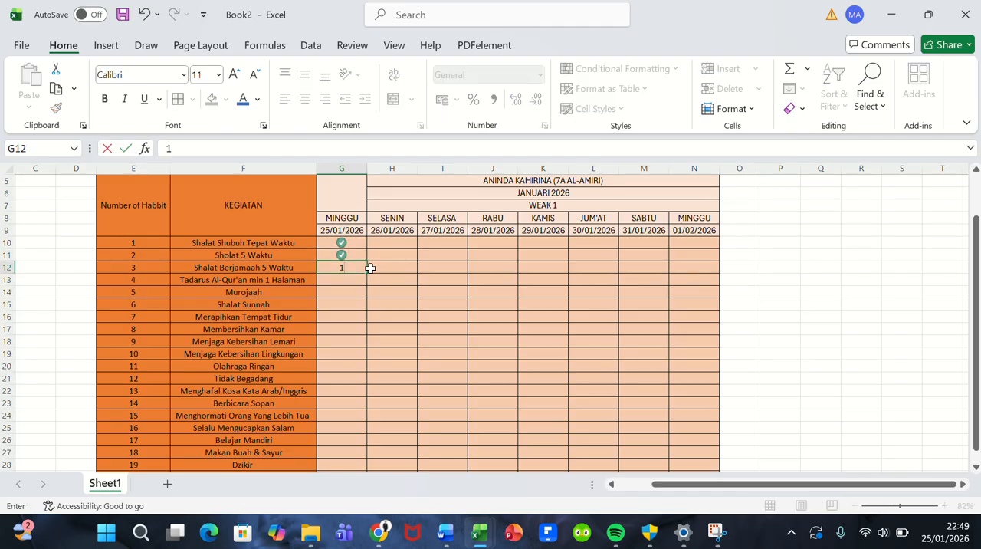
{"action": "key", "text": "Return"}
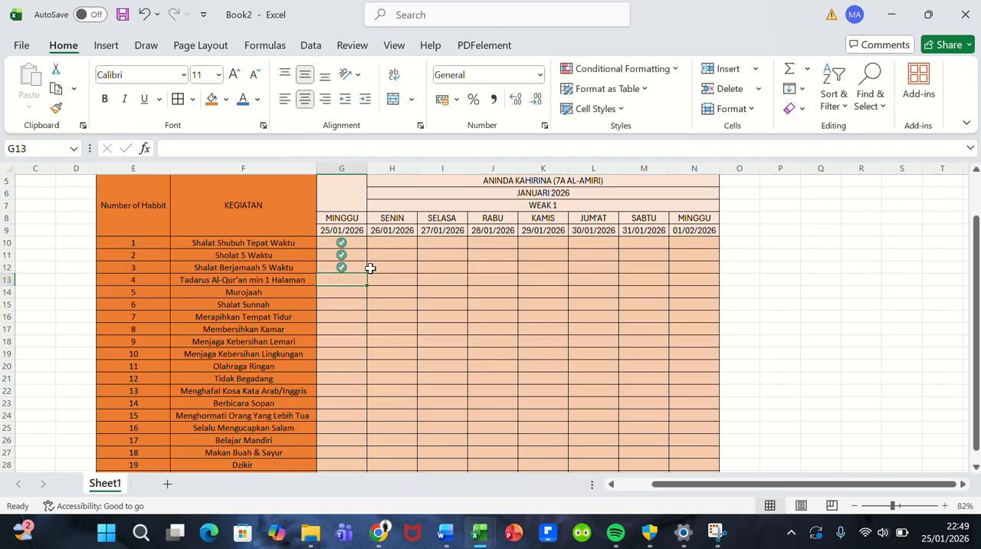
{"action": "type", "text": "1"}
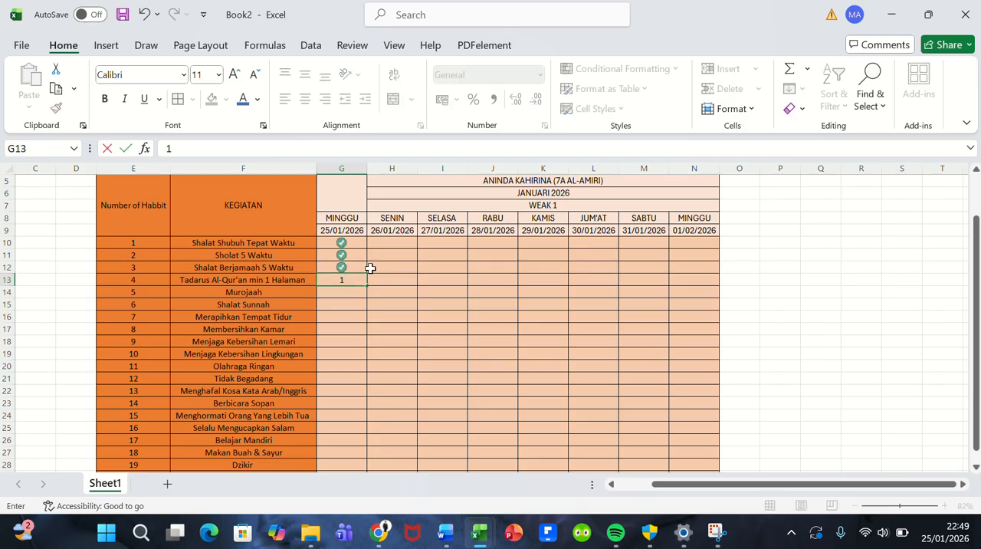
{"action": "key", "text": "Return"}
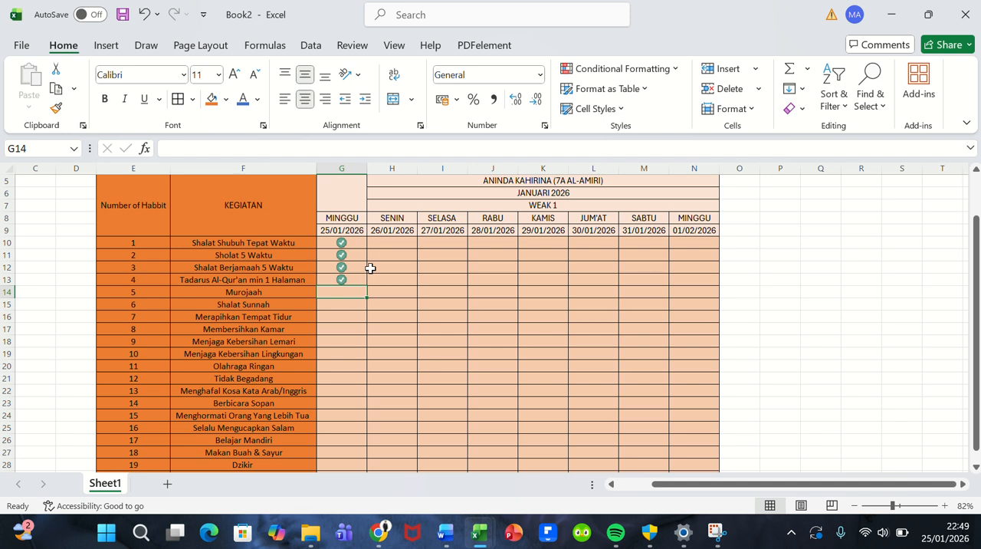
{"action": "type", "text": "1"}
{"action": "key", "text": "Return"}
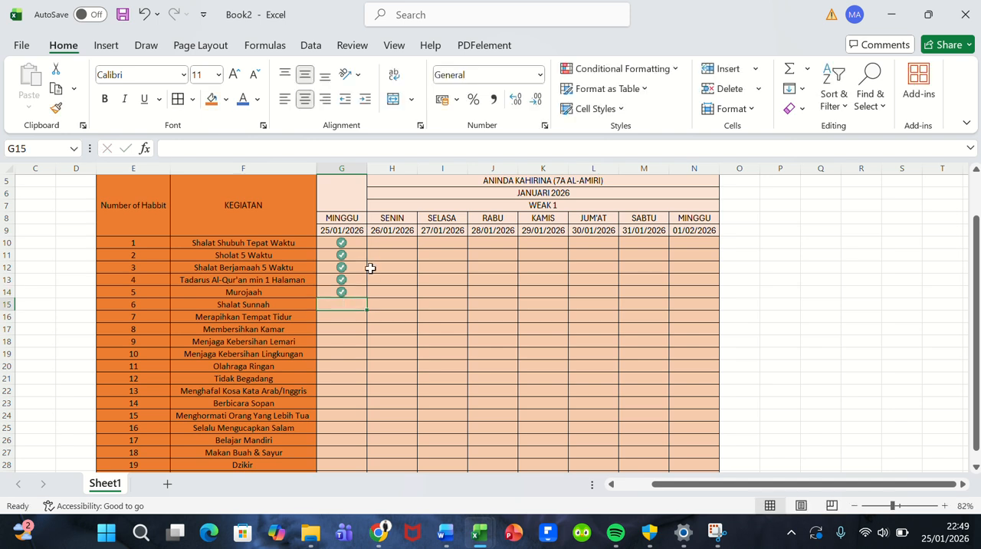
{"action": "type", "text": "1"}
{"action": "key", "text": "Return"}
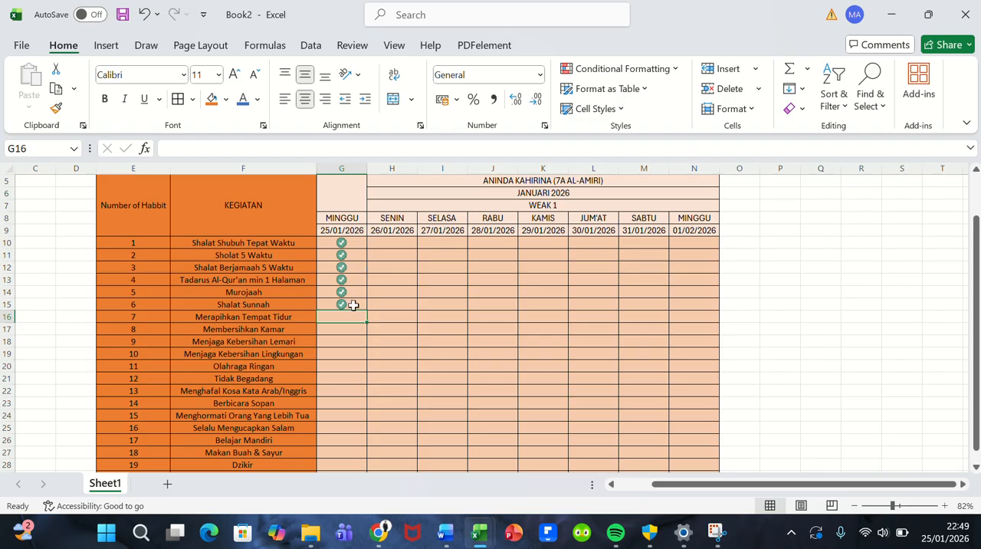
{"action": "type", "text": "1"}
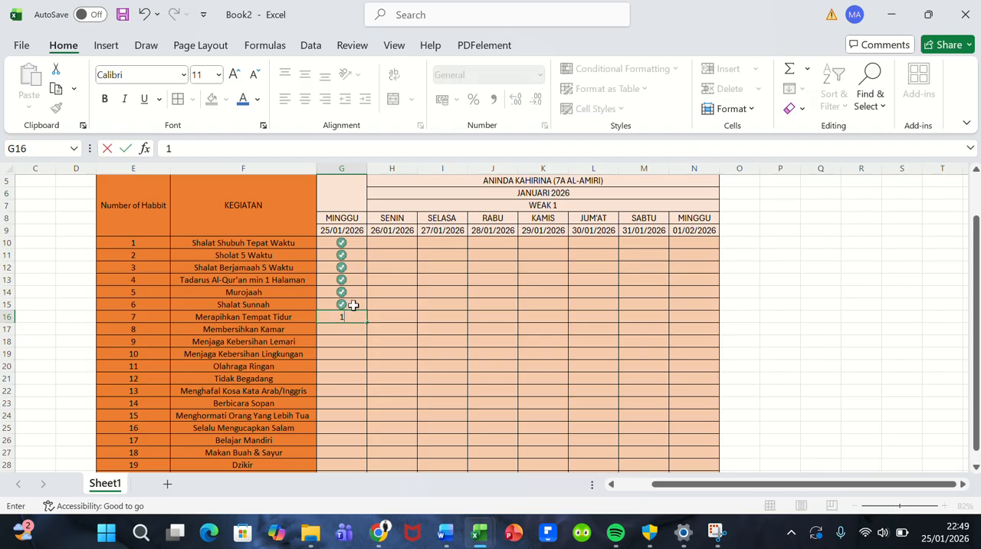
{"action": "key", "text": "Return"}
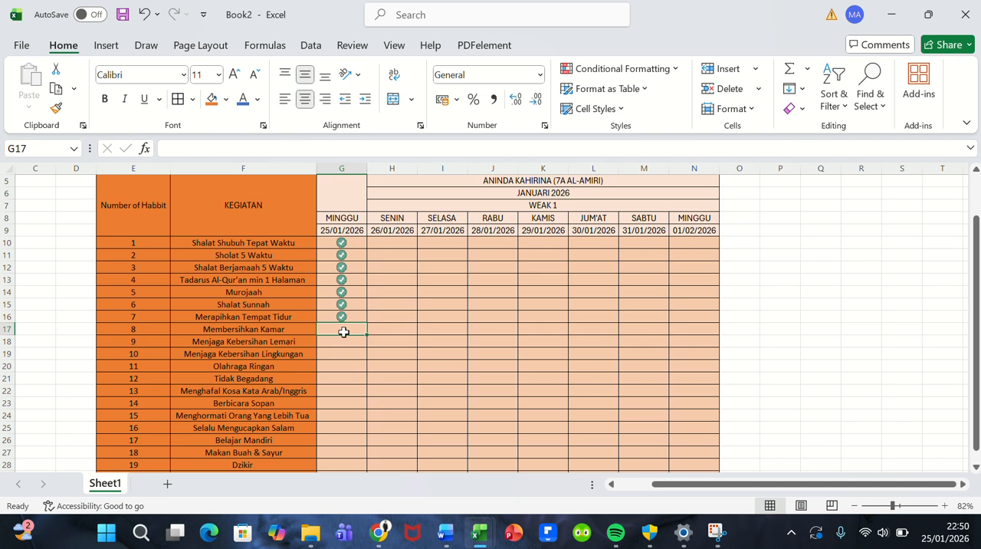
Step: Enter 0, 1 and 0 for activities 8, 9 and 10 in cells G17, G18 and G19
{"action": "type", "text": "0"}
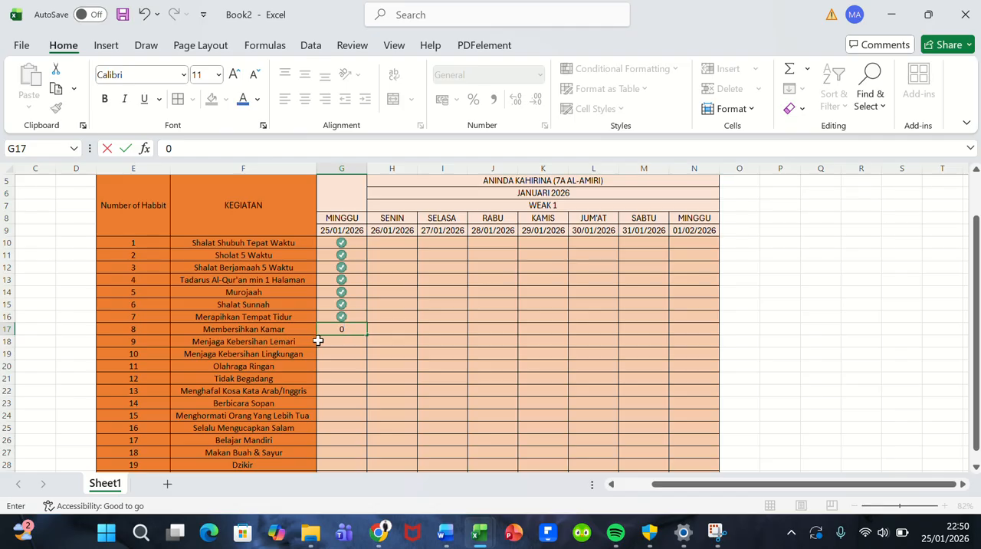
{"action": "key", "text": "Return"}
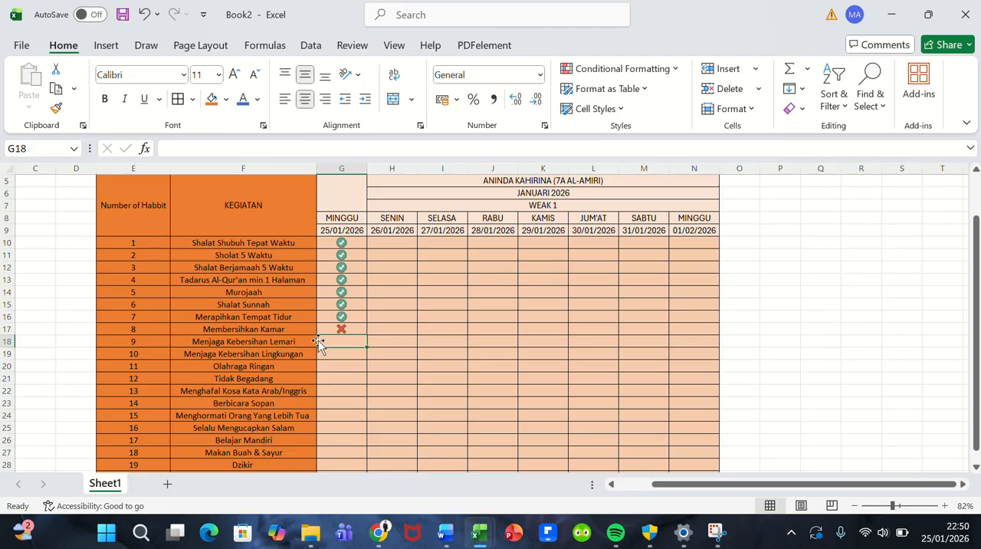
{"action": "key", "text": "Up"}
{"action": "key", "text": "Down"}
{"action": "type", "text": "1"}
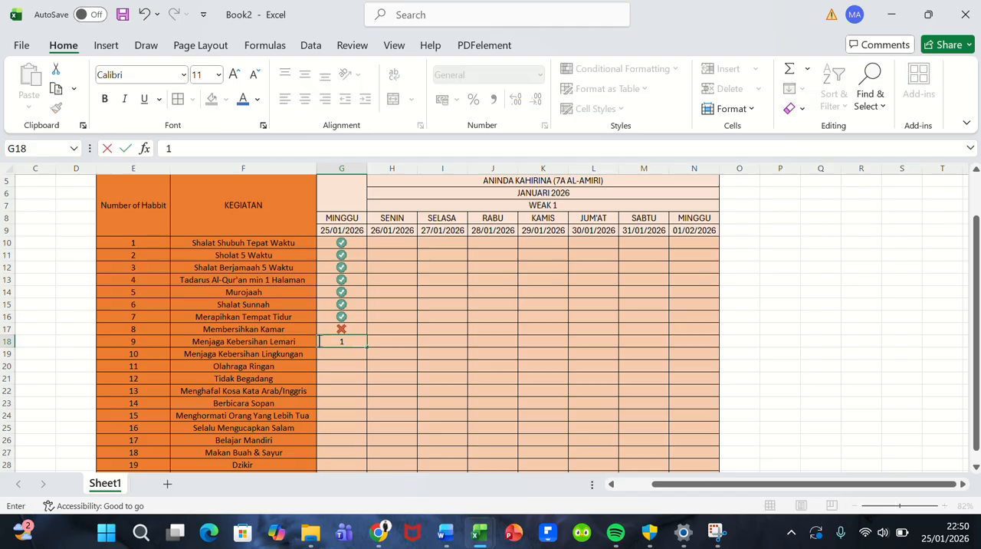
{"action": "key", "text": "Return"}
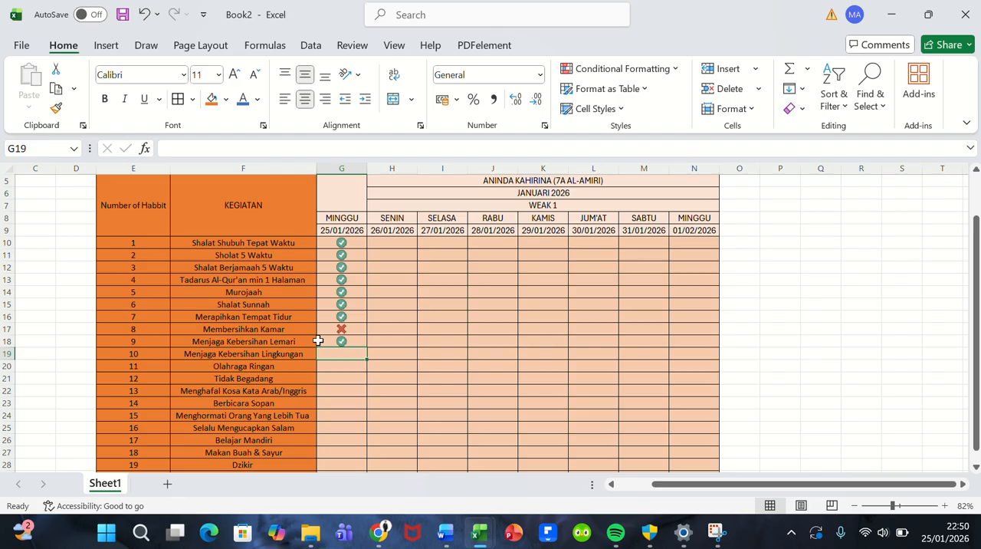
{"action": "type", "text": "0"}
{"action": "key", "text": "Return"}
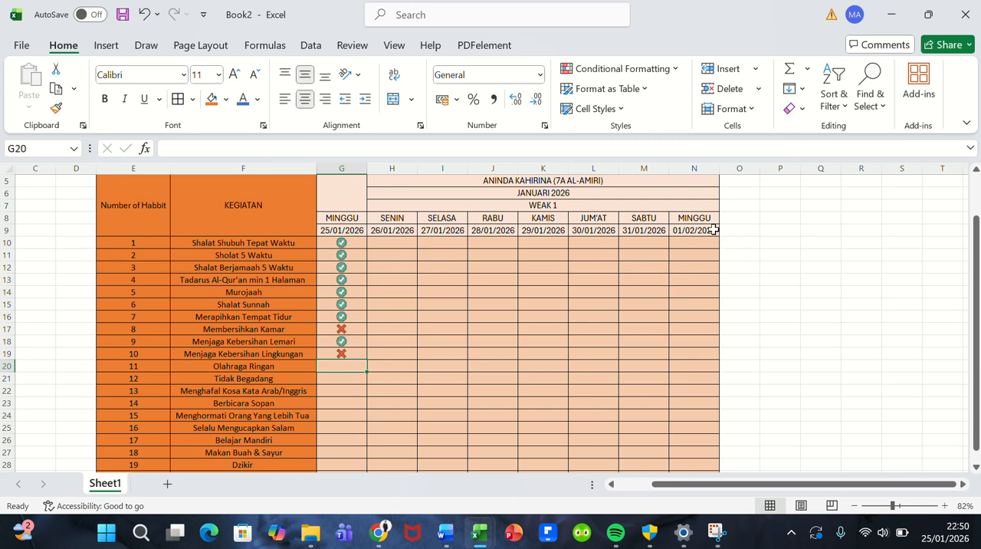
Step: Merge and center cells O8:P9 beside the last date column
{"action": "scroll", "coordinate": [713, 229], "scroll_direction": "up", "scroll_amount": 2}
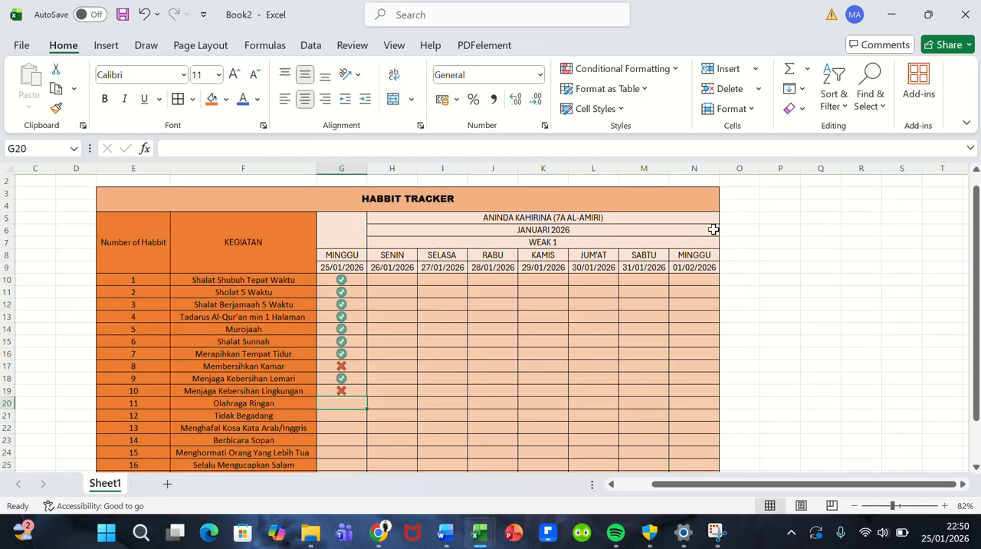
{"action": "scroll", "coordinate": [713, 229], "scroll_direction": "down", "scroll_amount": 1}
{"action": "scroll", "coordinate": [713, 229], "scroll_direction": "down", "scroll_amount": 1}
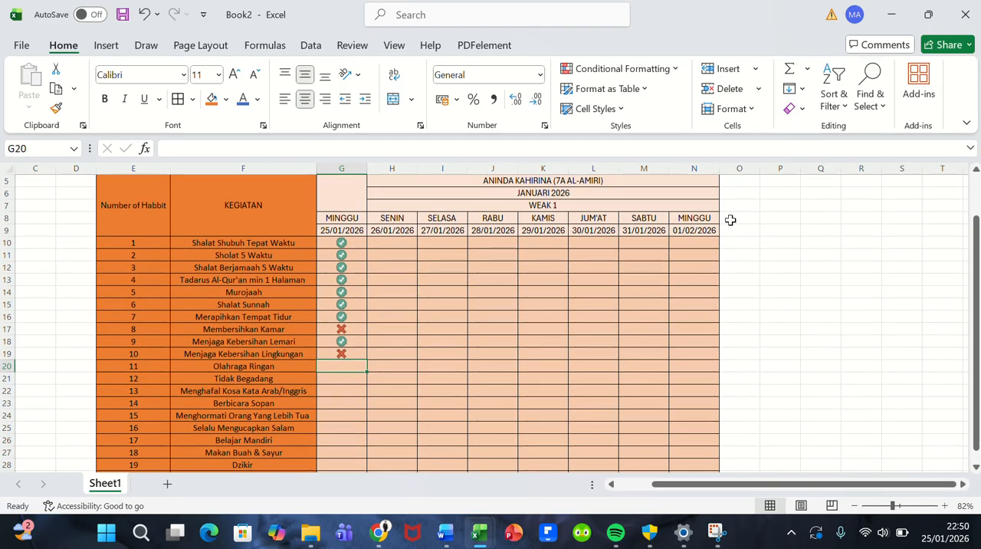
{"action": "left_click", "coordinate": [730, 220]}
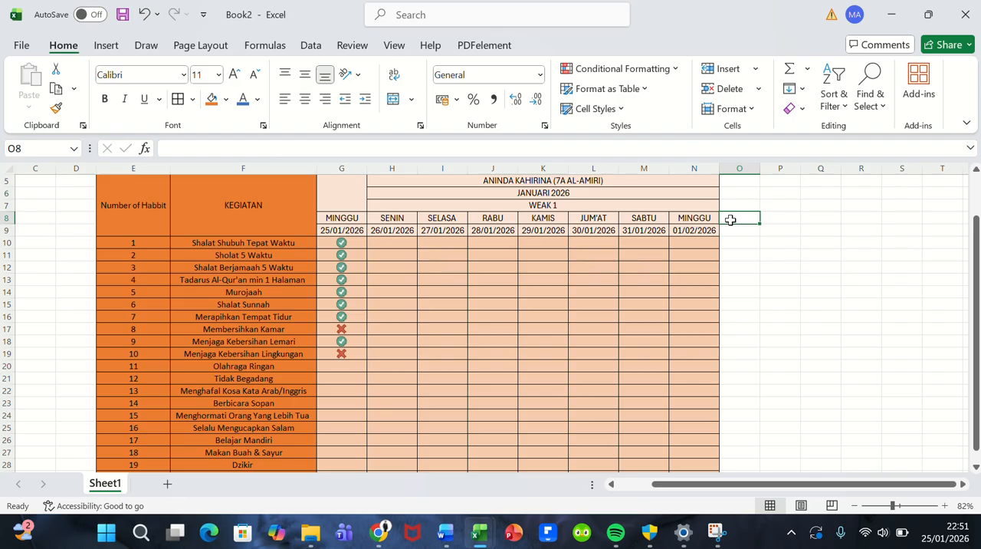
{"action": "left_click_drag", "start_coordinate": [730, 220], "coordinate": [780, 229]}
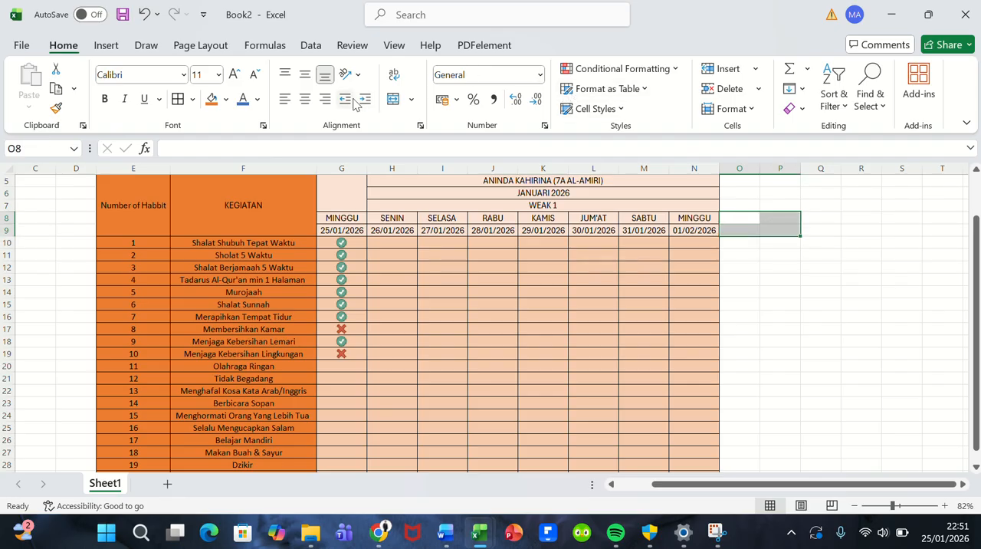
{"action": "left_click", "coordinate": [393, 98]}
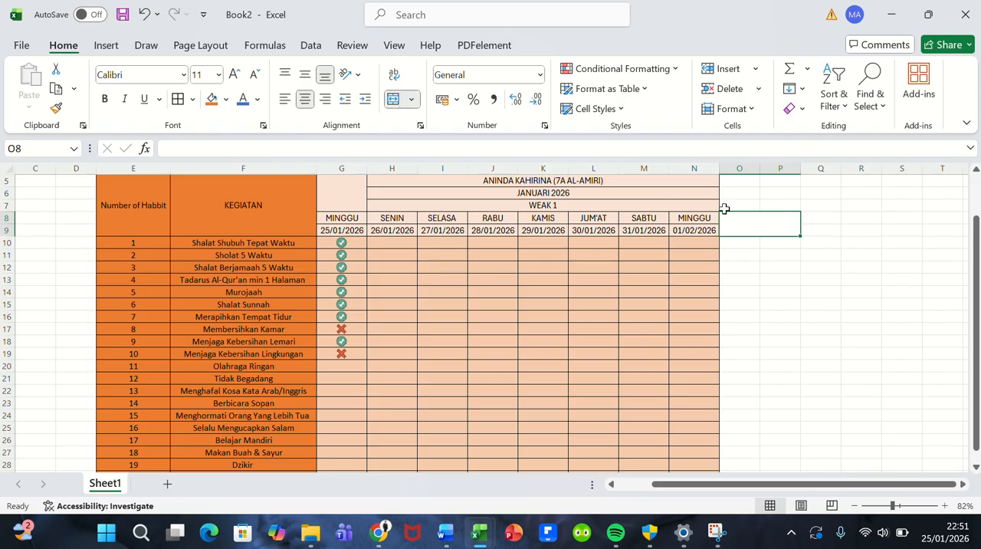
Step: Enter the heading PROGRES in the merged cell O8:P9
{"action": "double_click", "coordinate": [749, 225]}
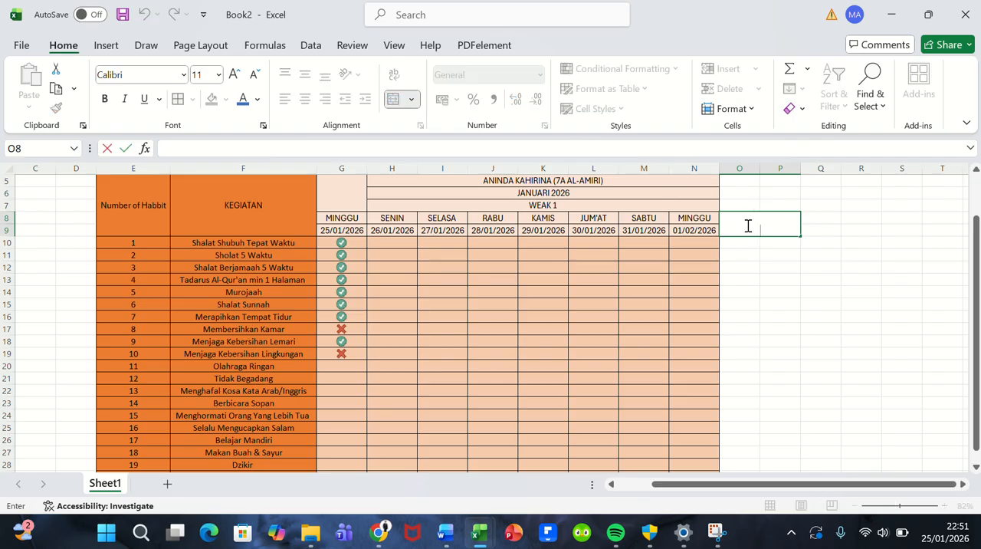
{"action": "type", "text": "PROGRES"}
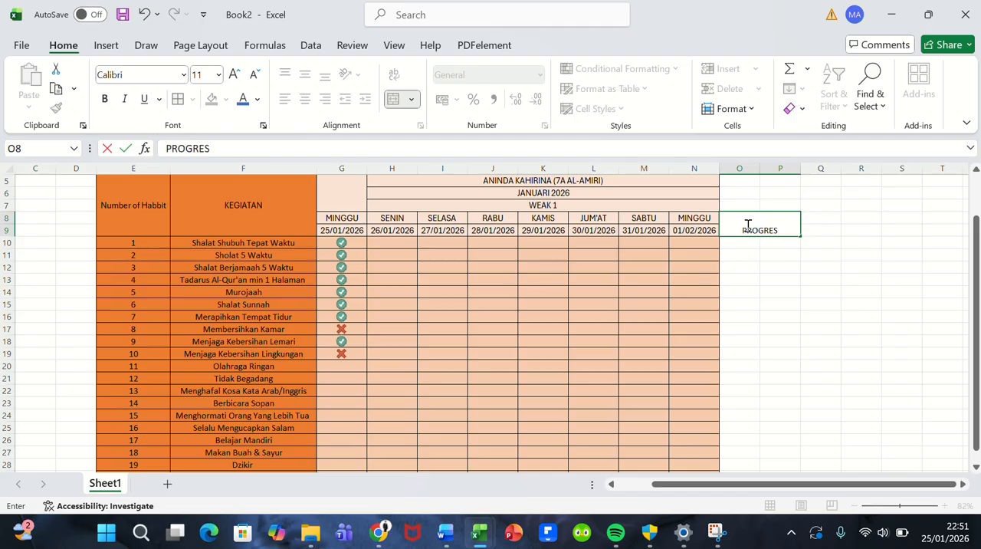
{"action": "left_click", "coordinate": [750, 244]}
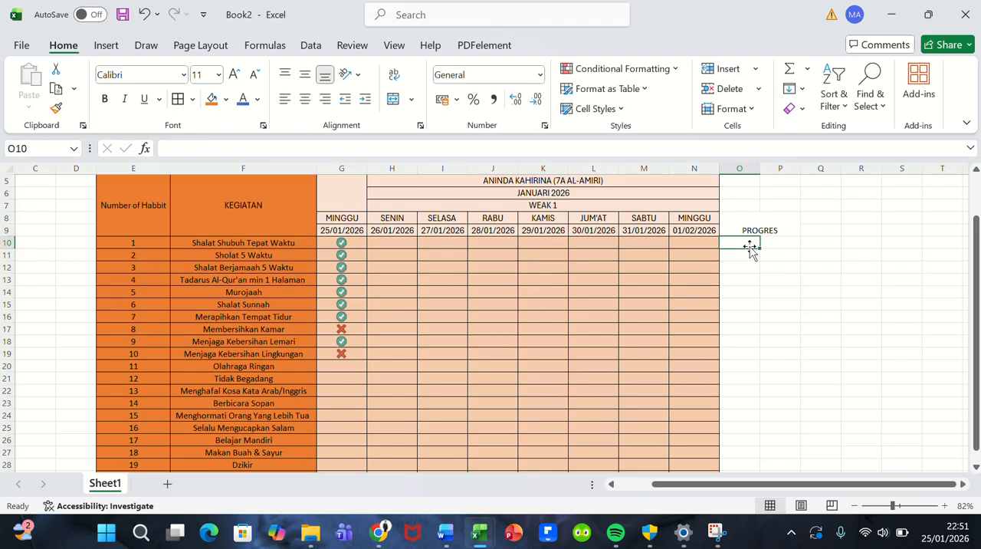
{"action": "left_click", "coordinate": [747, 224]}
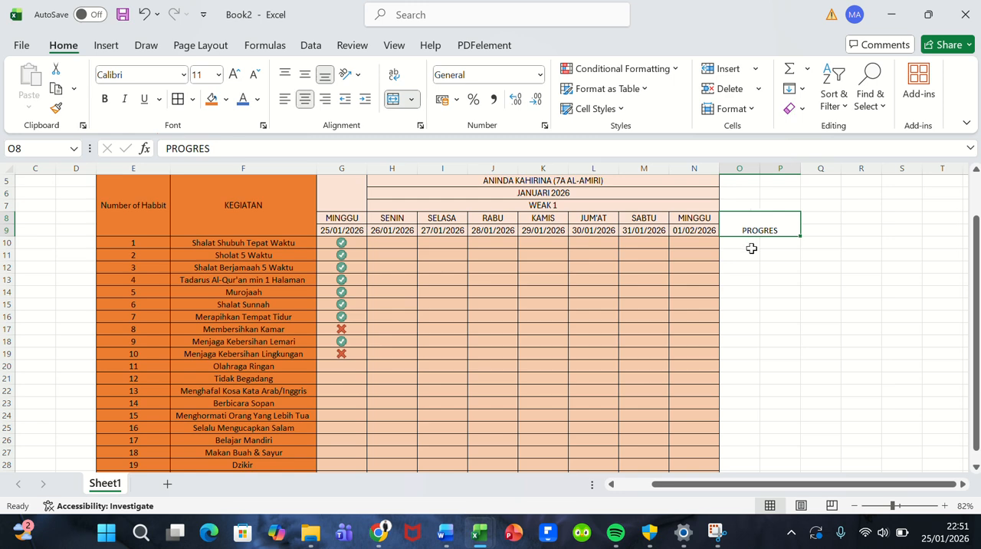
{"action": "left_click", "coordinate": [752, 248]}
{"action": "left_click_drag", "start_coordinate": [754, 248], "coordinate": [772, 448]}
{"action": "scroll", "coordinate": [668, 321], "scroll_direction": "up", "scroll_amount": 1}
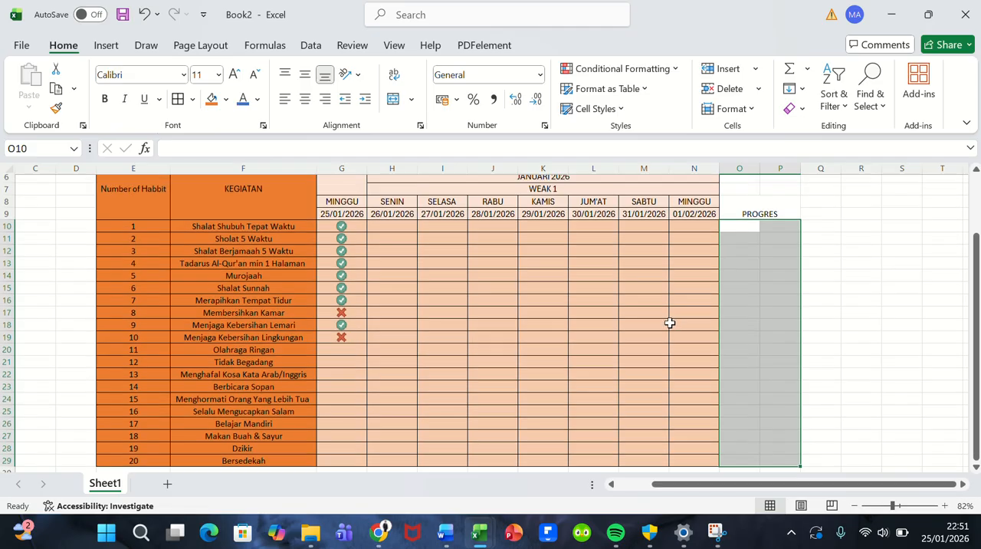
{"action": "scroll", "coordinate": [669, 323], "scroll_direction": "down", "scroll_amount": 1}
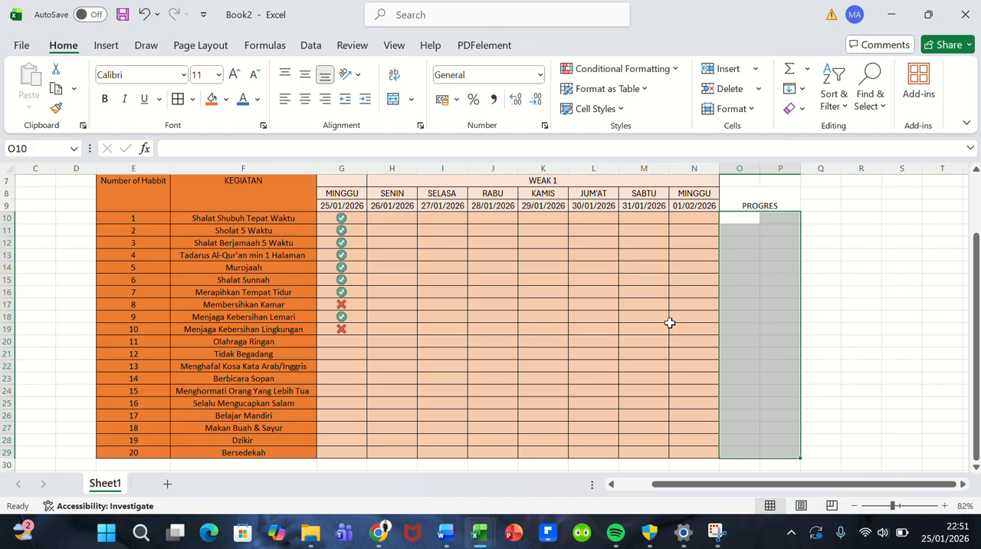
{"action": "left_click", "coordinate": [670, 322]}
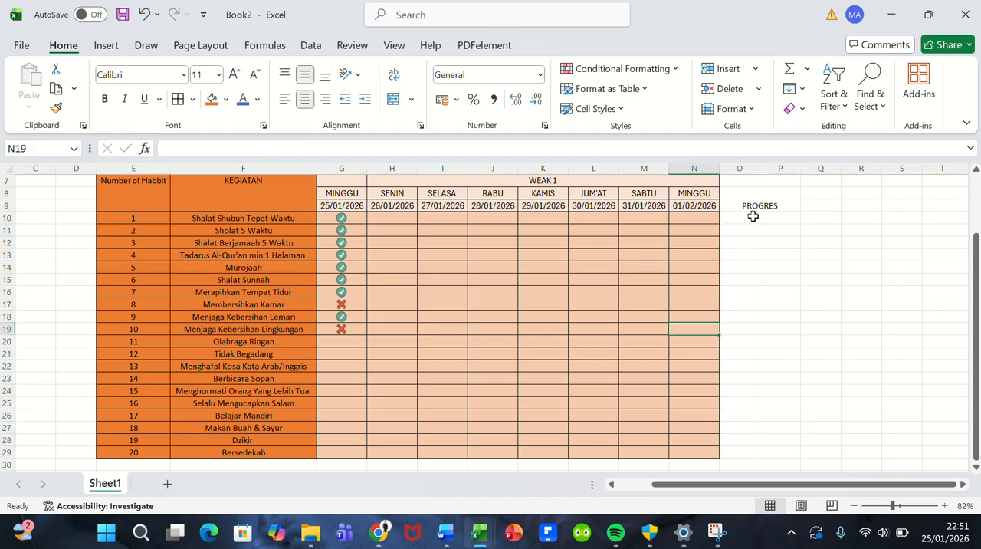
Step: Merge and center columns O and P separately in each of rows 10 to 13 under PROGRES
{"action": "left_click_drag", "start_coordinate": [744, 218], "coordinate": [765, 218]}
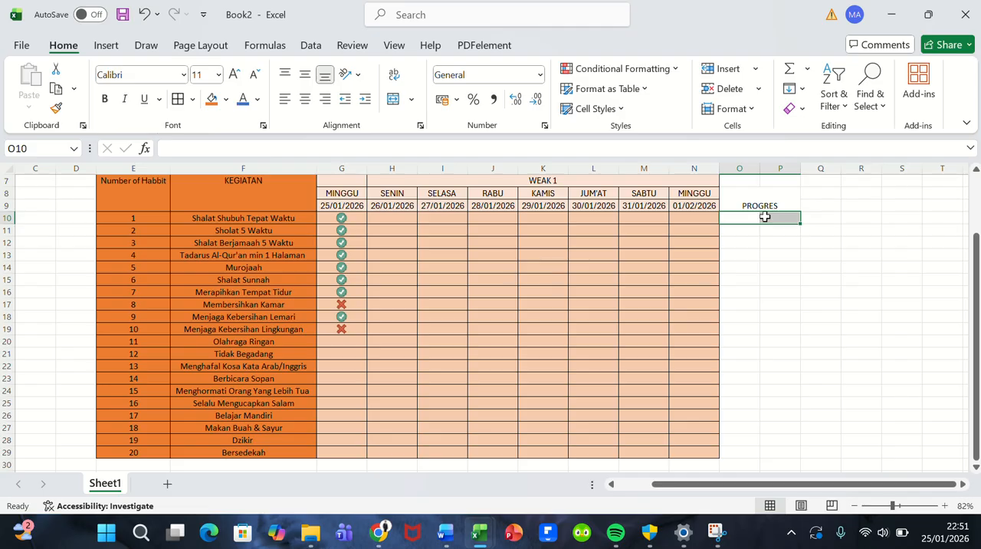
{"action": "left_click", "coordinate": [395, 105]}
{"action": "left_click_drag", "start_coordinate": [738, 230], "coordinate": [766, 230]}
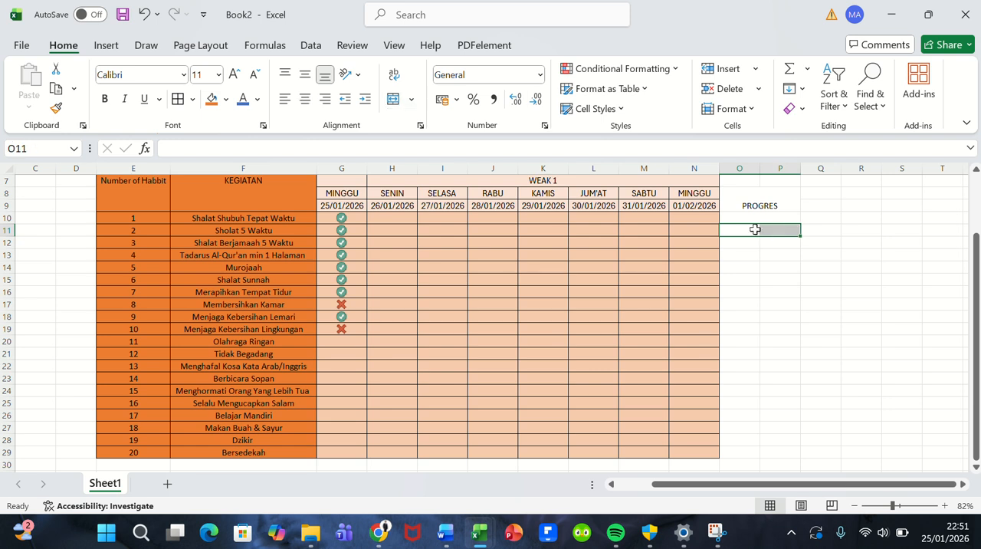
{"action": "left_click", "coordinate": [393, 99]}
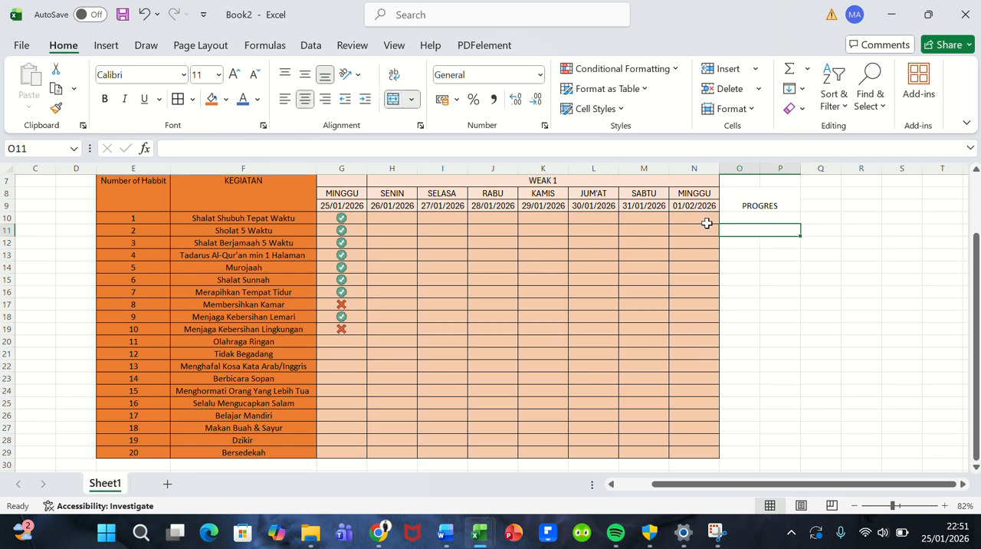
{"action": "left_click_drag", "start_coordinate": [725, 242], "coordinate": [785, 260]}
{"action": "left_click", "coordinate": [393, 98]}
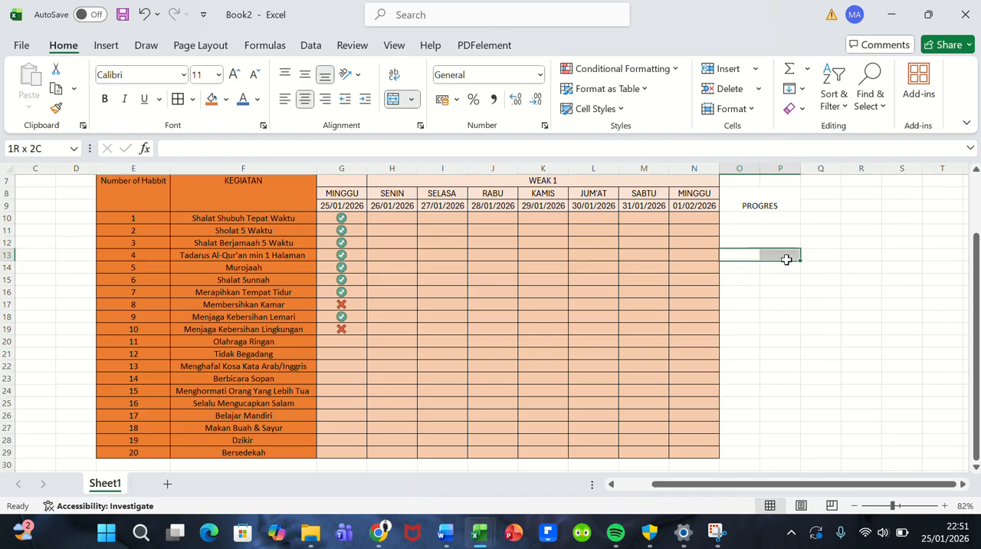
{"action": "left_click", "coordinate": [393, 99]}
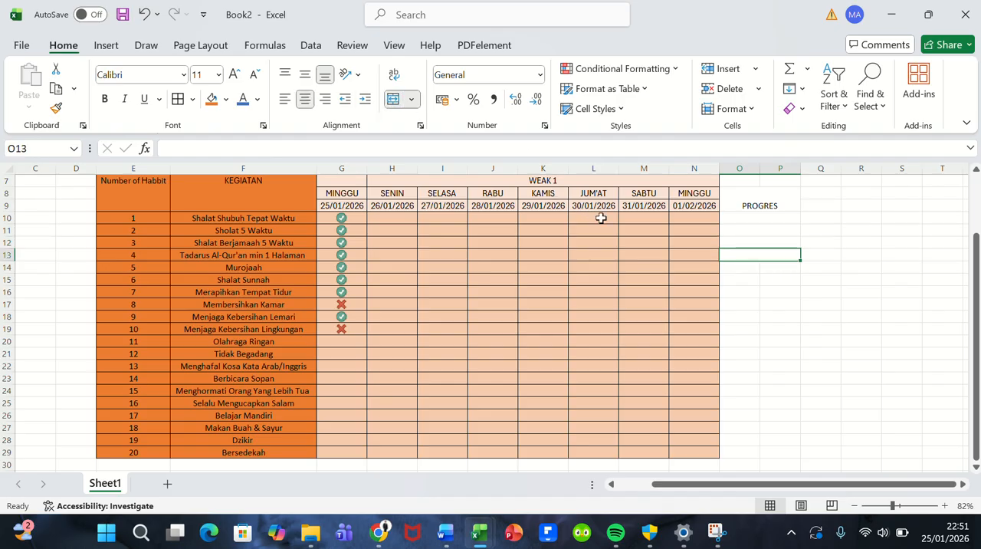
Step: Merge and center the PROGRES cells O14:P14, O15:P15 and O16:P16 row by row
{"action": "left_click_drag", "start_coordinate": [725, 267], "coordinate": [768, 269]}
{"action": "left_click", "coordinate": [763, 275]}
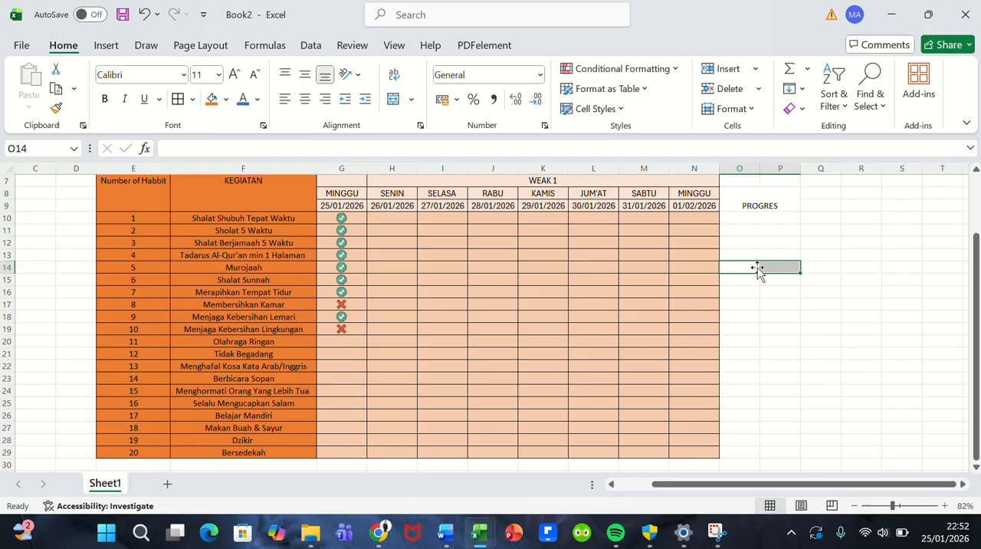
{"action": "left_click", "coordinate": [393, 99]}
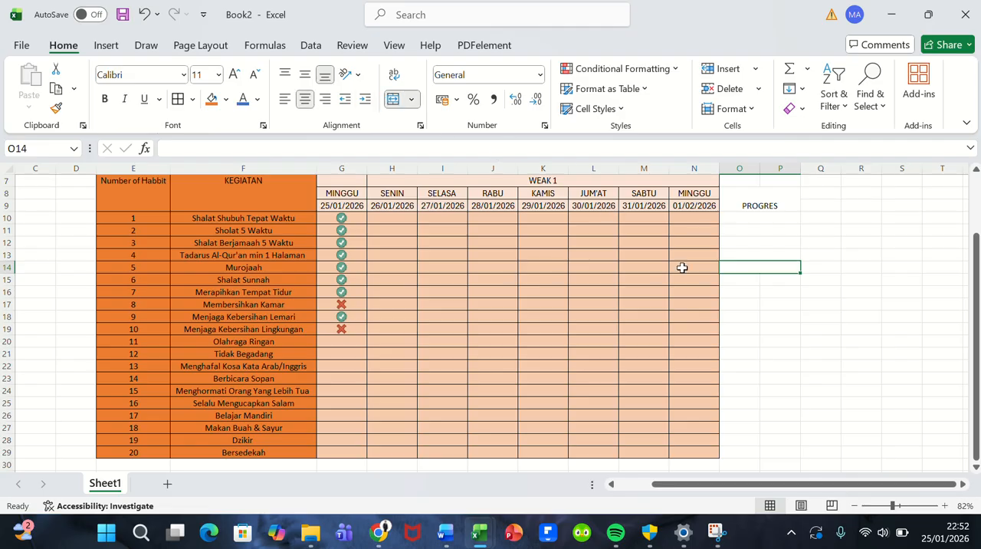
{"action": "left_click_drag", "start_coordinate": [729, 278], "coordinate": [762, 280]}
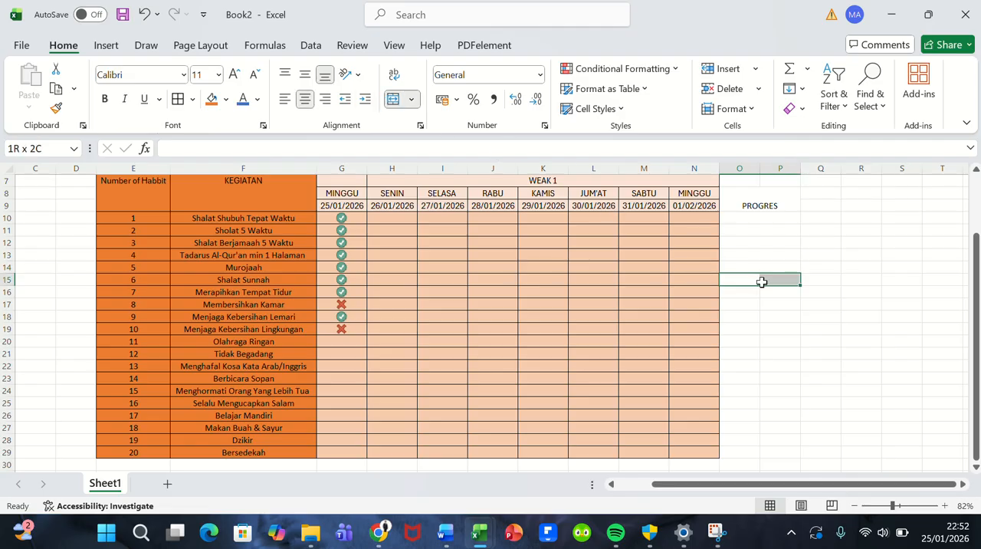
{"action": "left_click", "coordinate": [393, 100]}
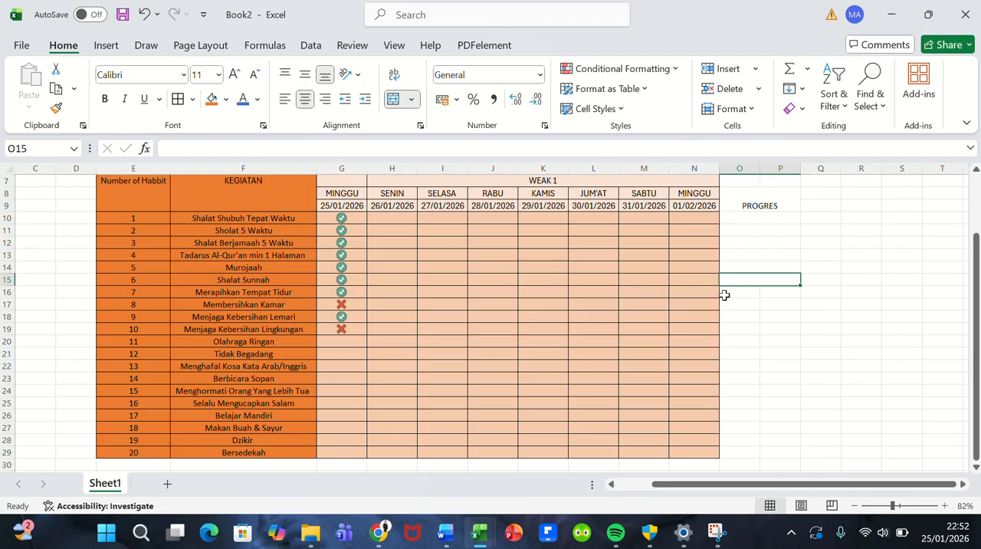
{"action": "left_click_drag", "start_coordinate": [725, 294], "coordinate": [766, 292]}
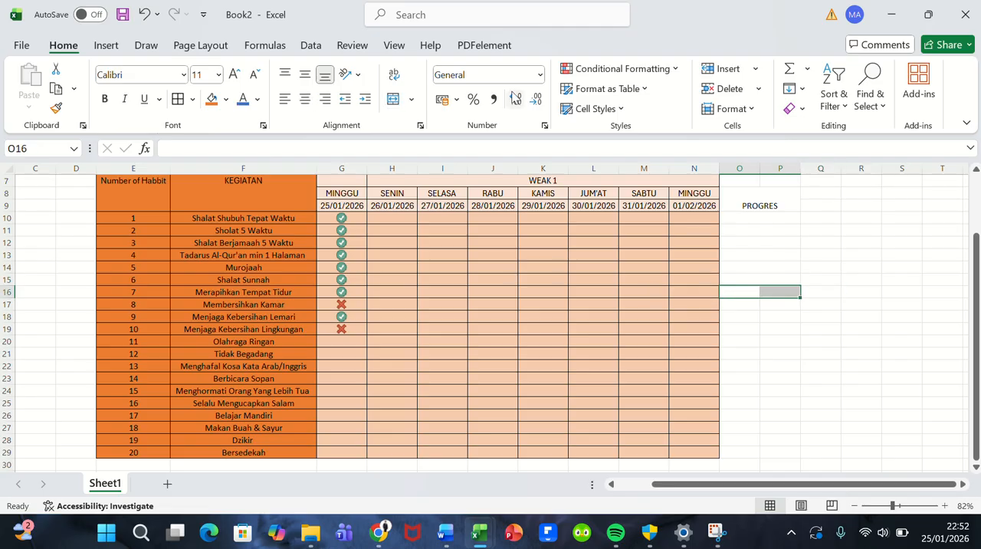
{"action": "left_click", "coordinate": [401, 99]}
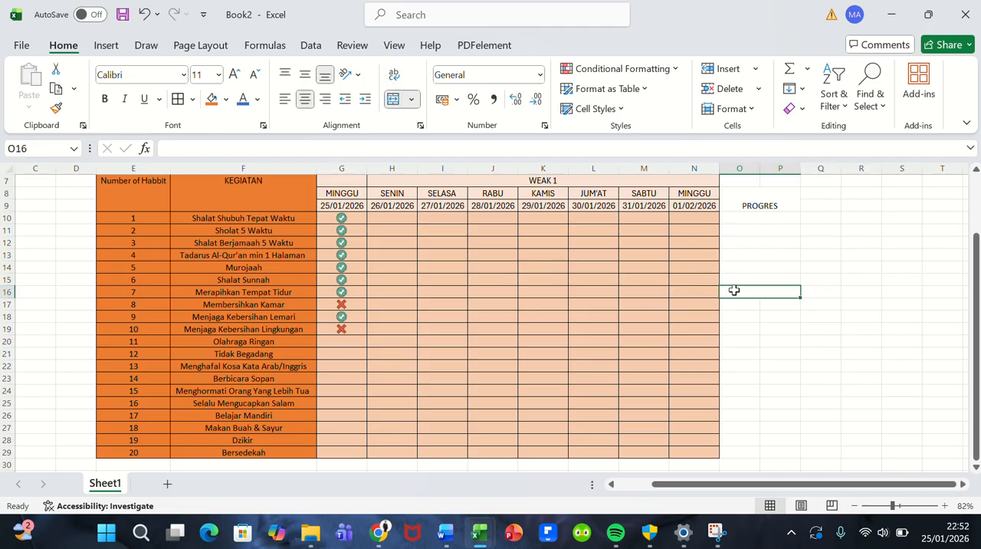
Step: Merge and center the PROGRES cells in columns O and P for each of rows 17 to 20
{"action": "left_click_drag", "start_coordinate": [733, 302], "coordinate": [766, 304]}
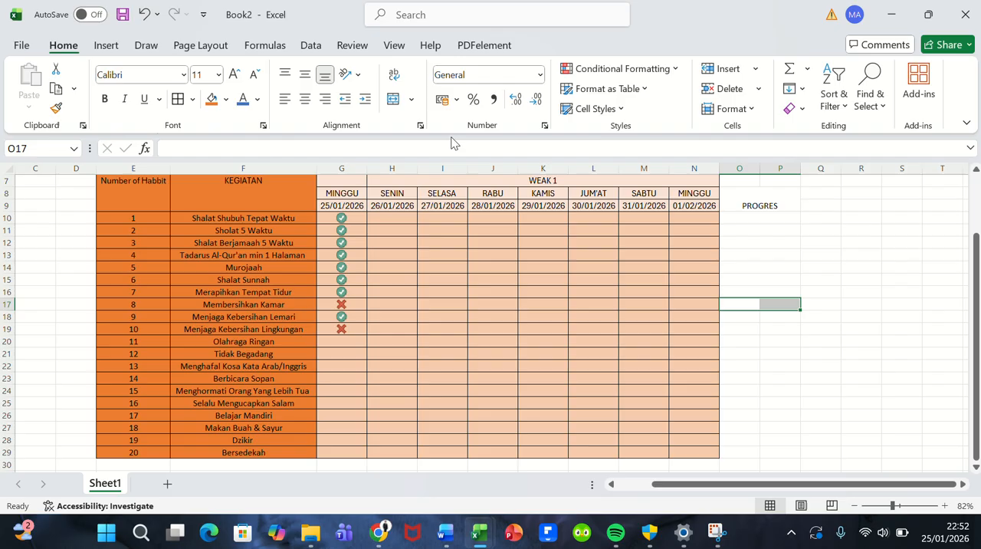
{"action": "left_click", "coordinate": [399, 100]}
{"action": "left_click", "coordinate": [755, 316]}
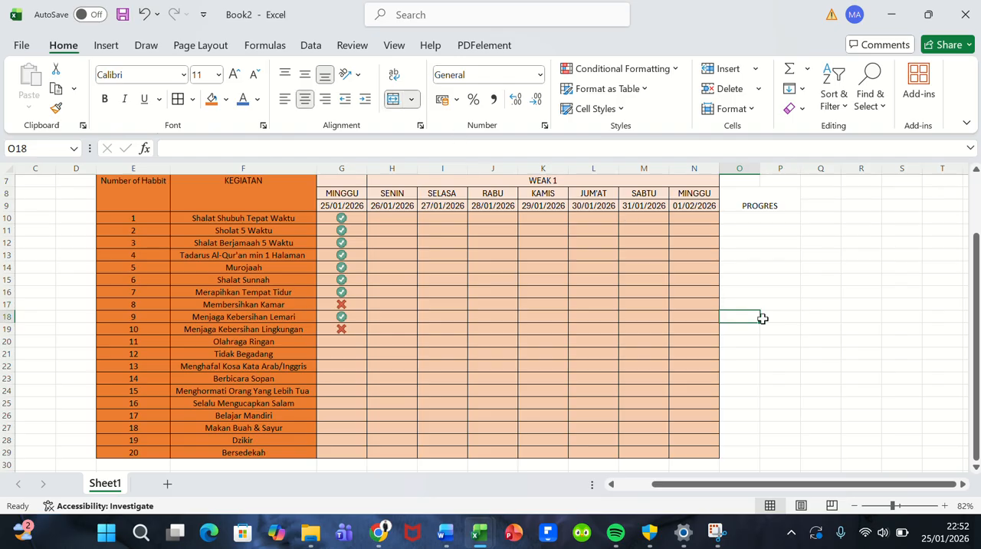
{"action": "left_click_drag", "start_coordinate": [763, 318], "coordinate": [774, 318]}
{"action": "left_click", "coordinate": [401, 99]}
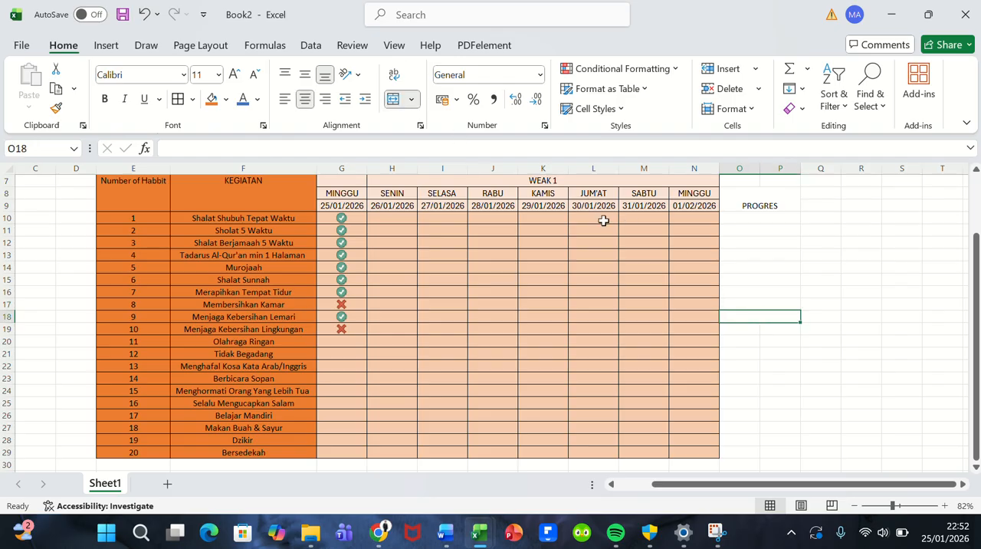
{"action": "left_click_drag", "start_coordinate": [733, 330], "coordinate": [769, 344]}
{"action": "left_click", "coordinate": [399, 99]}
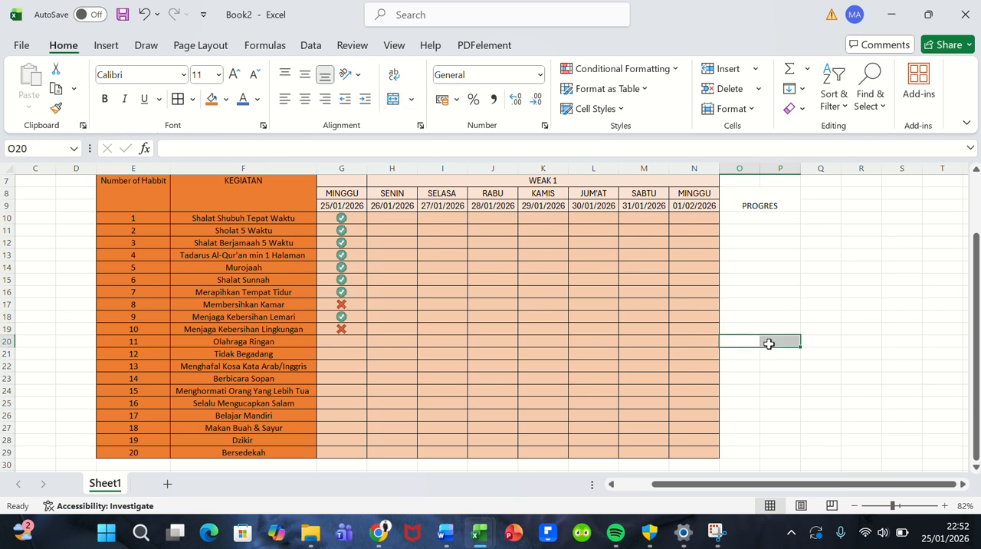
{"action": "left_click", "coordinate": [395, 102]}
Step: Merge and center O21:P21, O22:P22 and O23:P23 as separate PROGRES cells
{"action": "left_click_drag", "start_coordinate": [729, 353], "coordinate": [772, 353]}
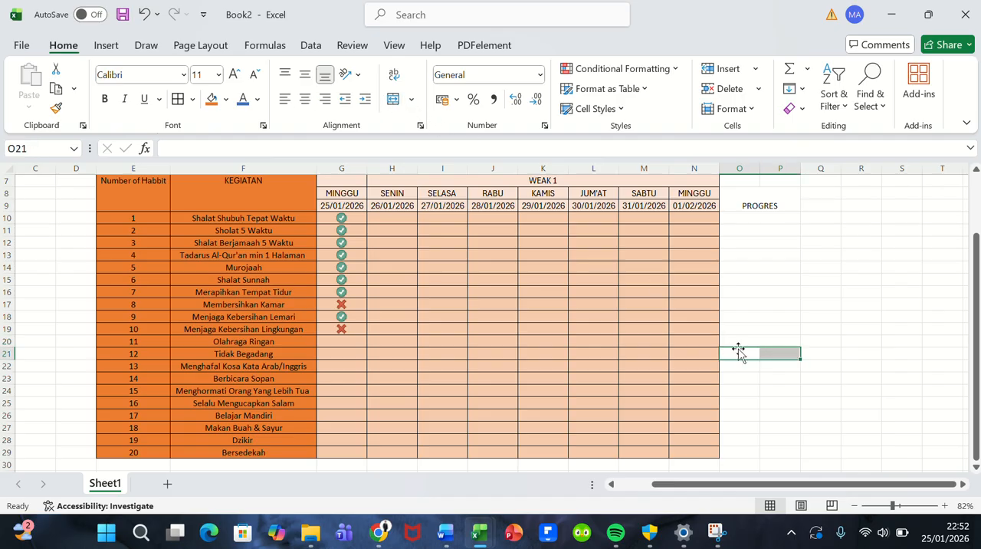
{"action": "scroll", "coordinate": [740, 350], "scroll_direction": "down", "scroll_amount": 2}
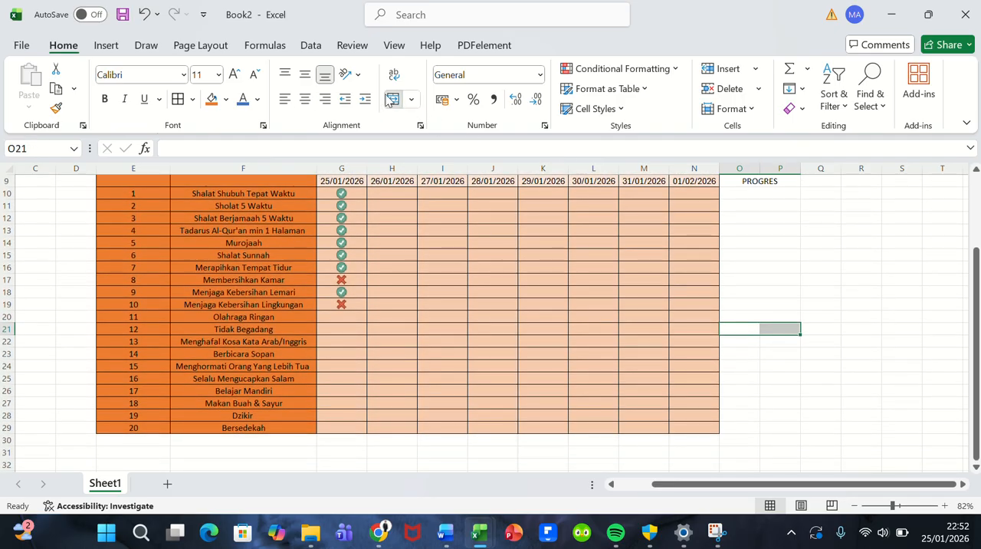
{"action": "left_click", "coordinate": [393, 100]}
{"action": "left_click_drag", "start_coordinate": [736, 341], "coordinate": [764, 339]}
{"action": "left_click", "coordinate": [395, 101]}
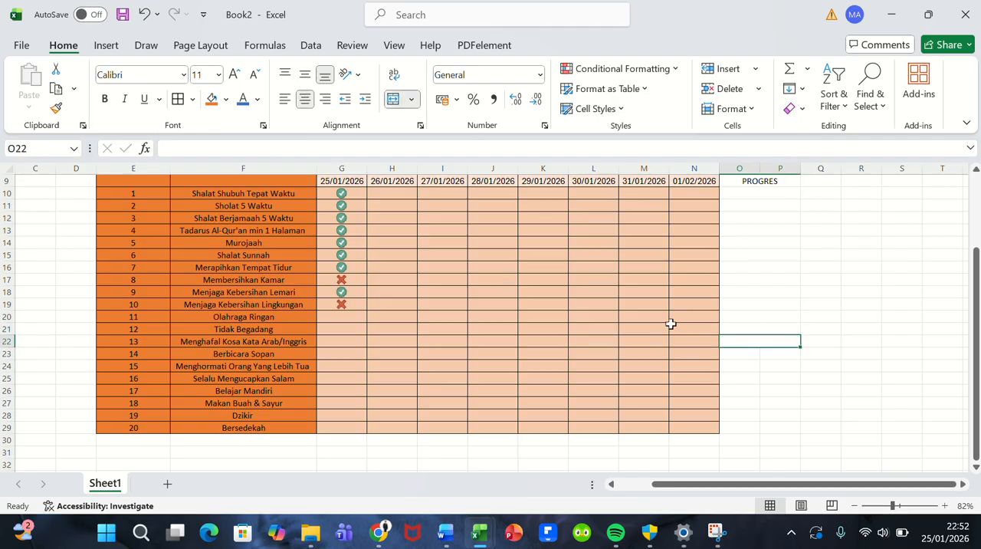
{"action": "left_click", "coordinate": [735, 356]}
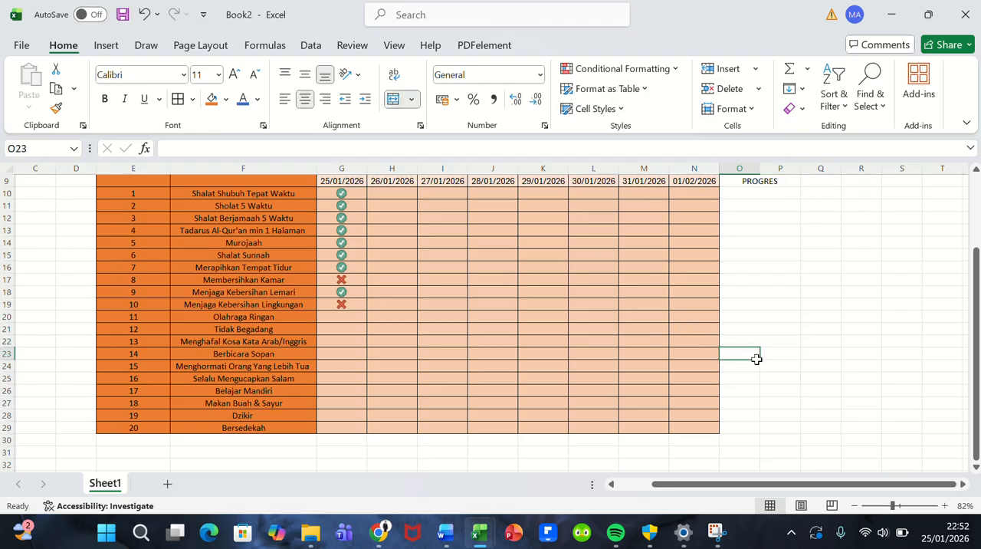
{"action": "mouse_move", "coordinate": [756, 359]}
{"action": "left_mouse_down"}
{"action": "mouse_move", "coordinate": [771, 363]}
{"action": "mouse_move", "coordinate": [771, 352]}
{"action": "left_mouse_up"}
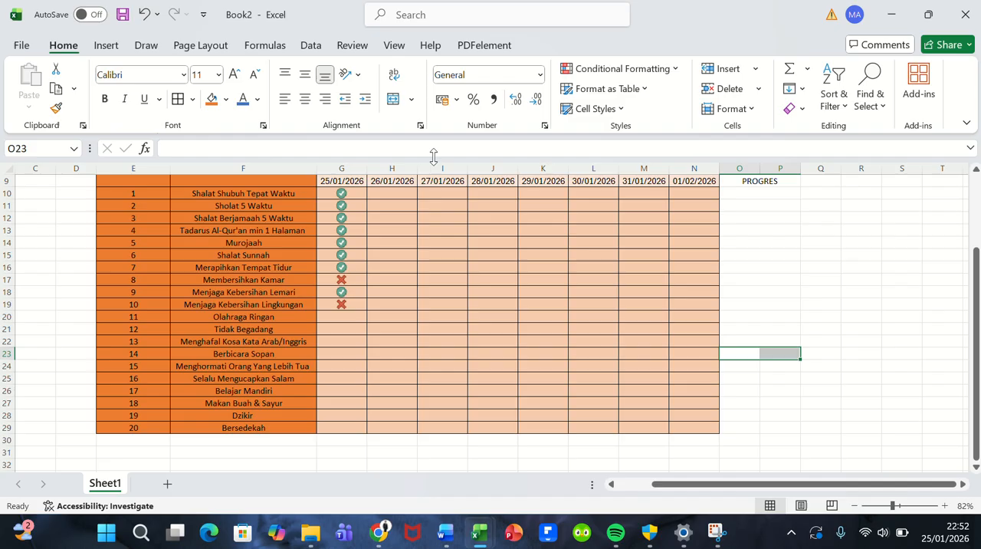
{"action": "left_click", "coordinate": [393, 102]}
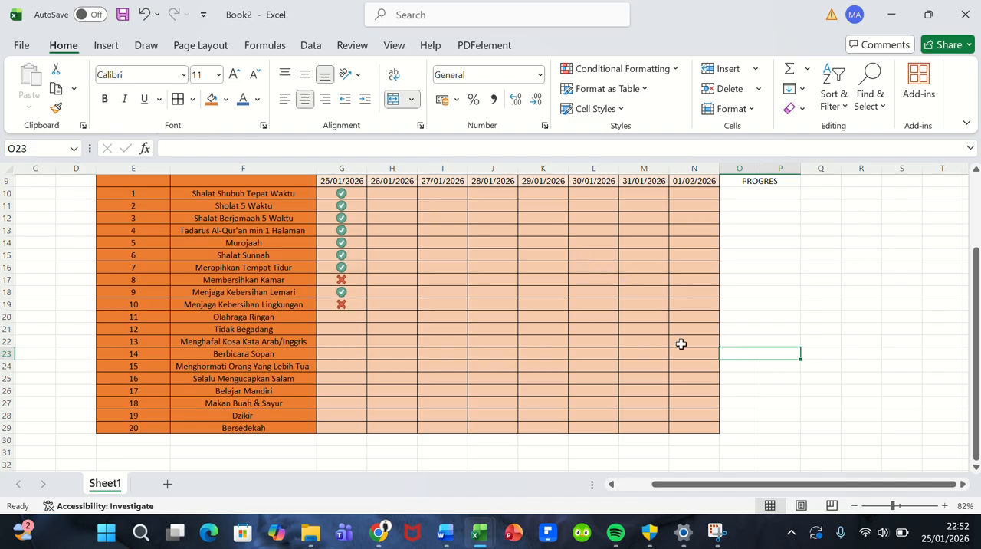
Step: Merge and center O24:P24, O25:P25 and O26:P26 as separate PROGRES cells for activities 15 to 17
{"action": "left_click_drag", "start_coordinate": [733, 364], "coordinate": [762, 365]}
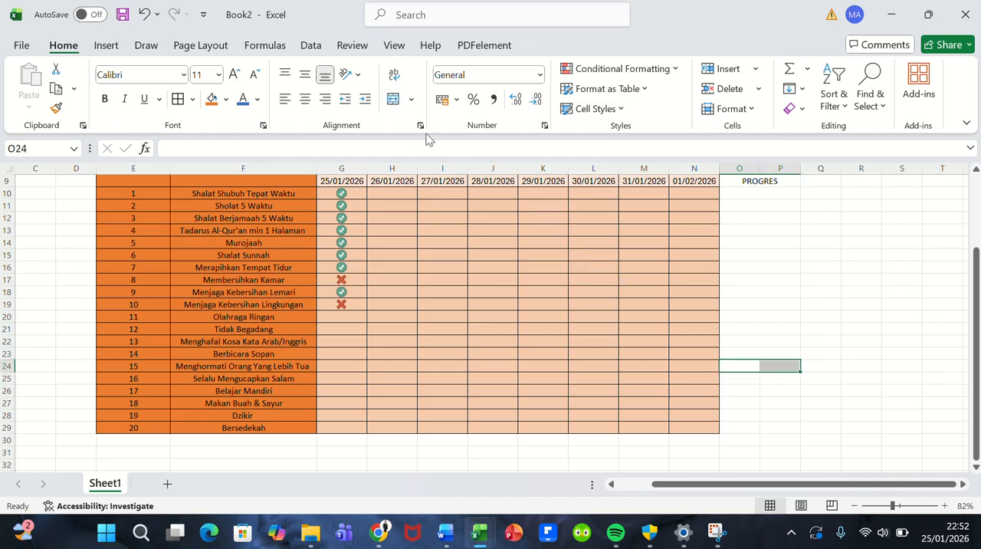
{"action": "left_click", "coordinate": [394, 99]}
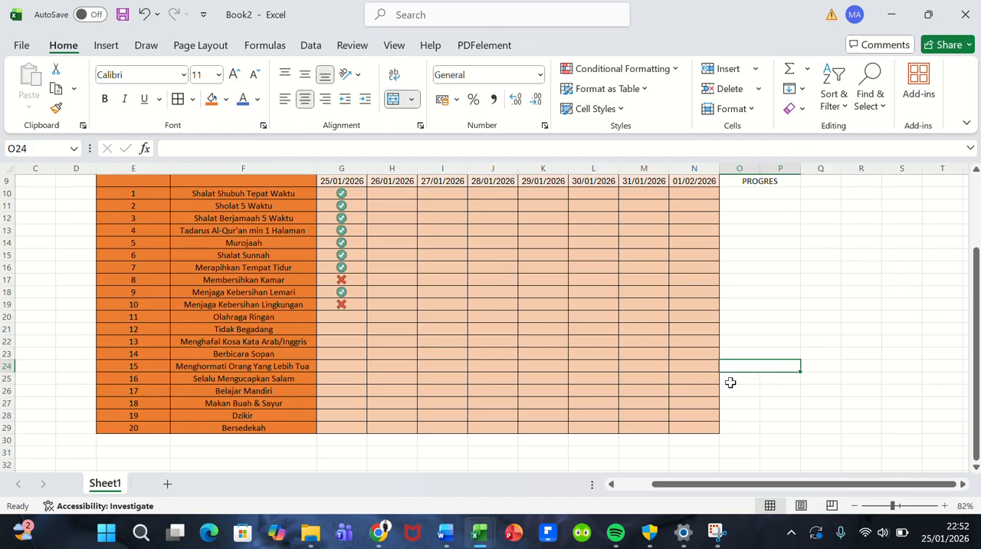
{"action": "left_click_drag", "start_coordinate": [731, 382], "coordinate": [766, 383]}
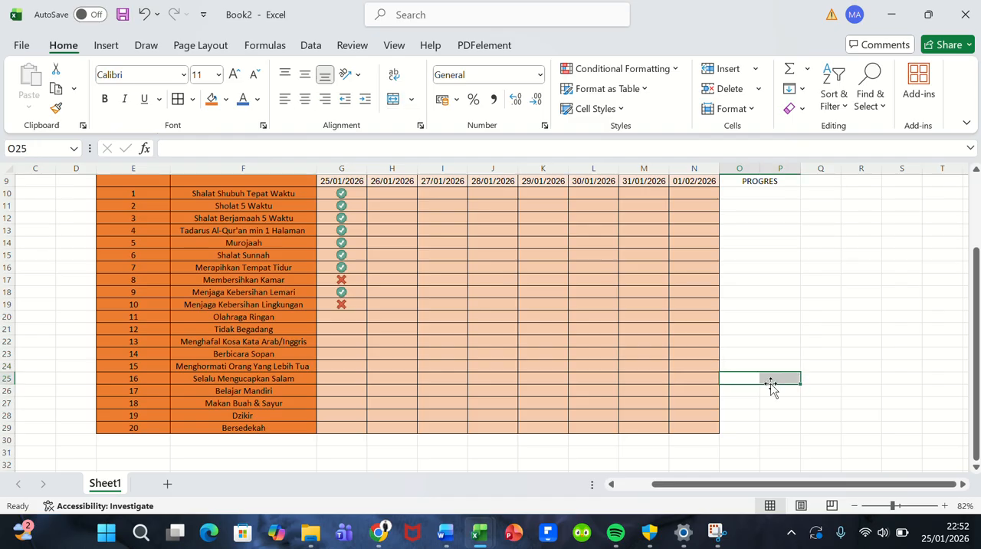
{"action": "left_click", "coordinate": [393, 98]}
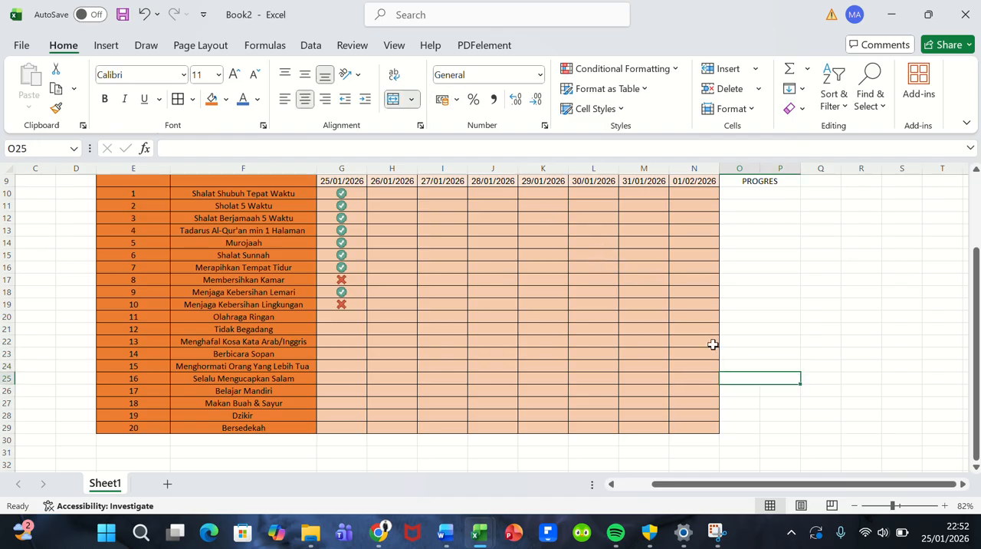
{"action": "left_click_drag", "start_coordinate": [727, 386], "coordinate": [762, 392]}
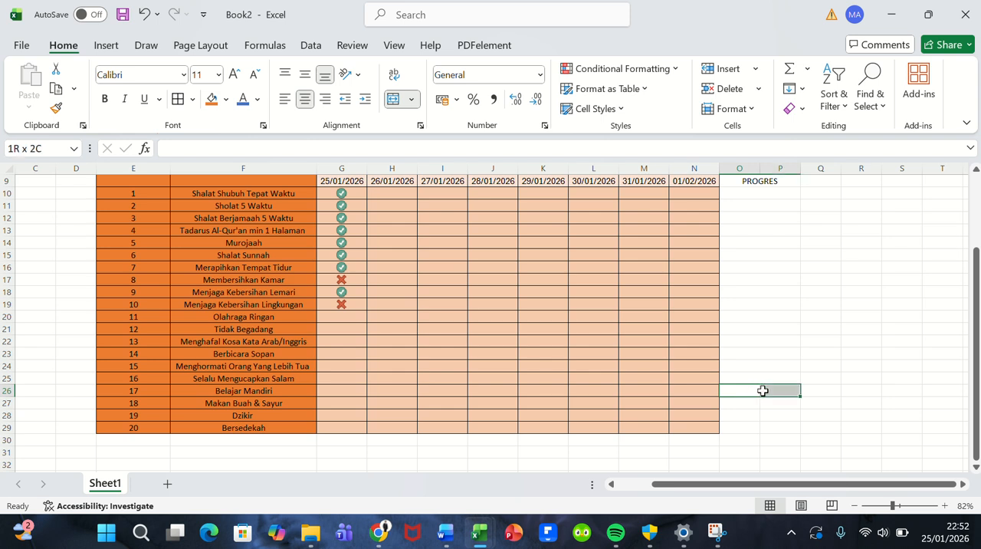
{"action": "left_click", "coordinate": [393, 98]}
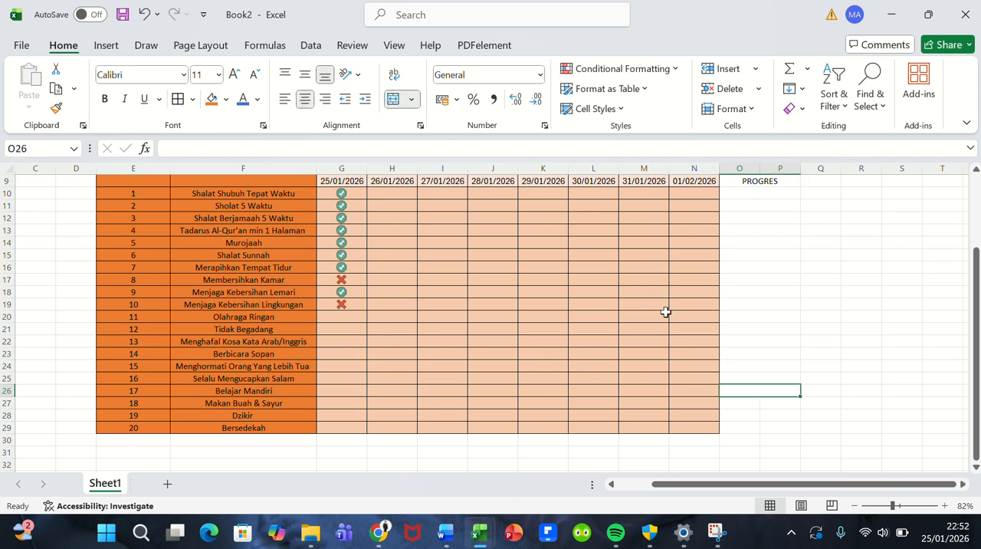
Step: Merge and center O26:P26 again, and merge and center O28:P28 and O29:P29 as separate PROGRES cells
{"action": "mouse_move", "coordinate": [735, 400]}
{"action": "left_mouse_down"}
{"action": "mouse_move", "coordinate": [736, 408]}
{"action": "mouse_move", "coordinate": [767, 390]}
{"action": "left_mouse_up"}
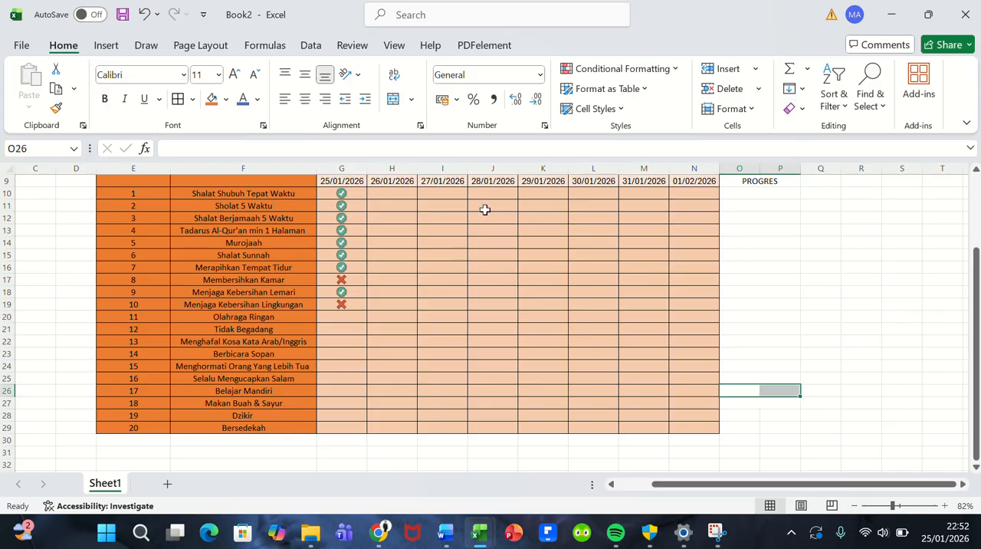
{"action": "left_click", "coordinate": [393, 99]}
{"action": "left_click_drag", "start_coordinate": [724, 417], "coordinate": [761, 415]}
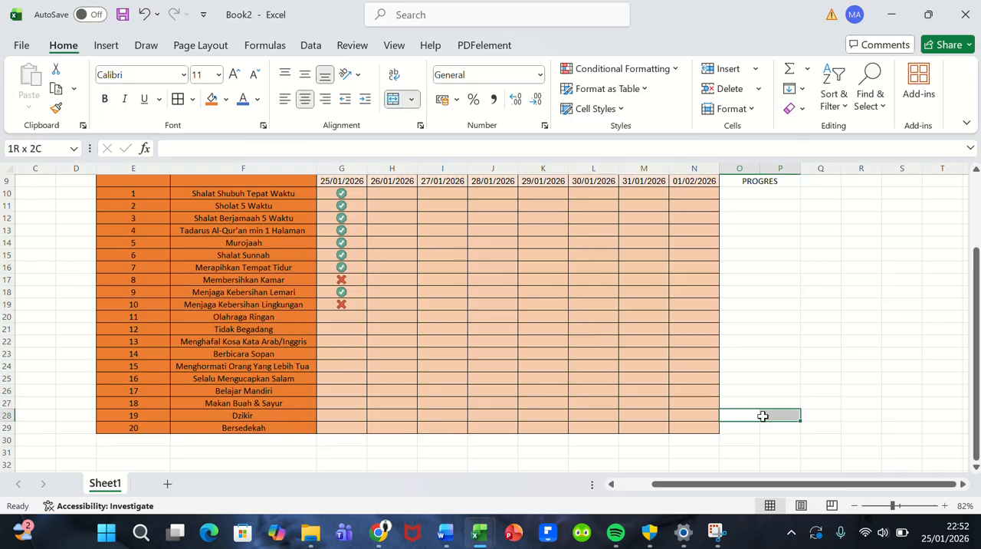
{"action": "left_click", "coordinate": [393, 98]}
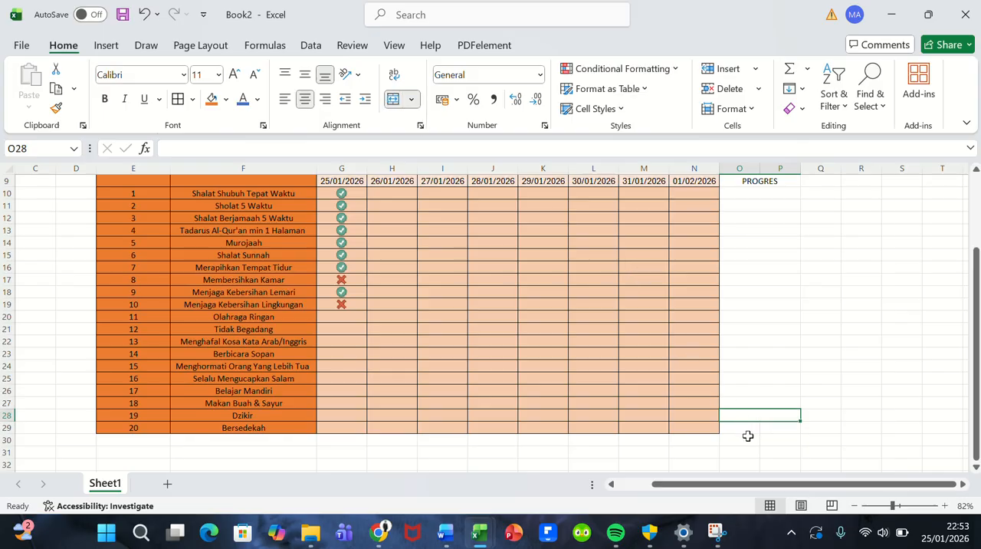
{"action": "left_click_drag", "start_coordinate": [747, 431], "coordinate": [768, 429]}
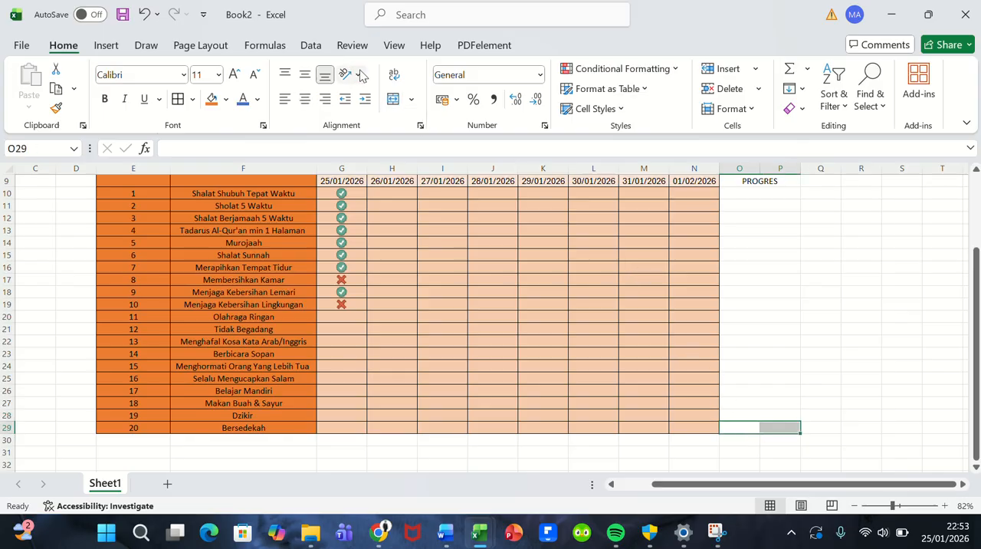
{"action": "left_click", "coordinate": [393, 98]}
{"action": "scroll", "coordinate": [629, 343], "scroll_direction": "up", "scroll_amount": 3}
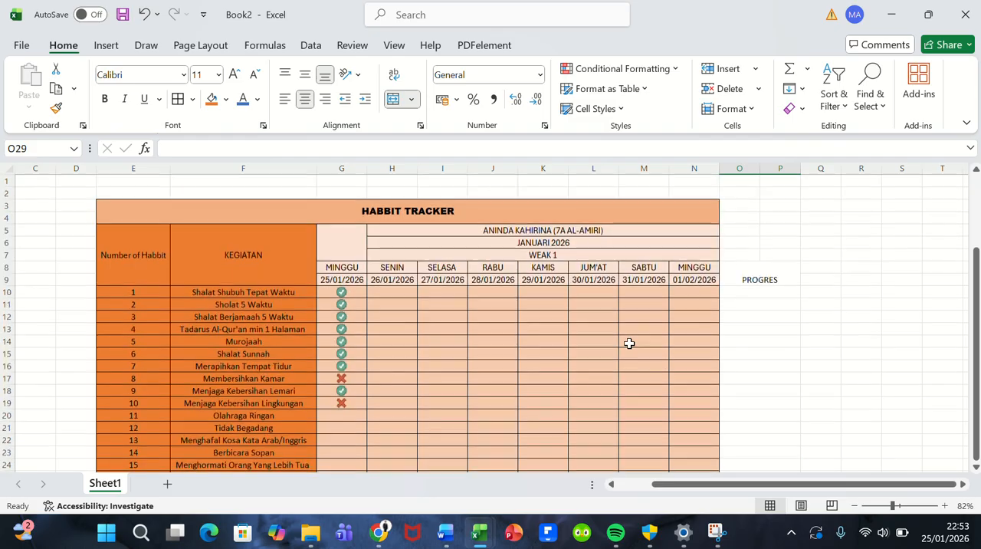
Step: Apply all borders and middle alignment to the PROGRES header and its cells, O8:P29
{"action": "left_click_drag", "start_coordinate": [736, 274], "coordinate": [739, 435]}
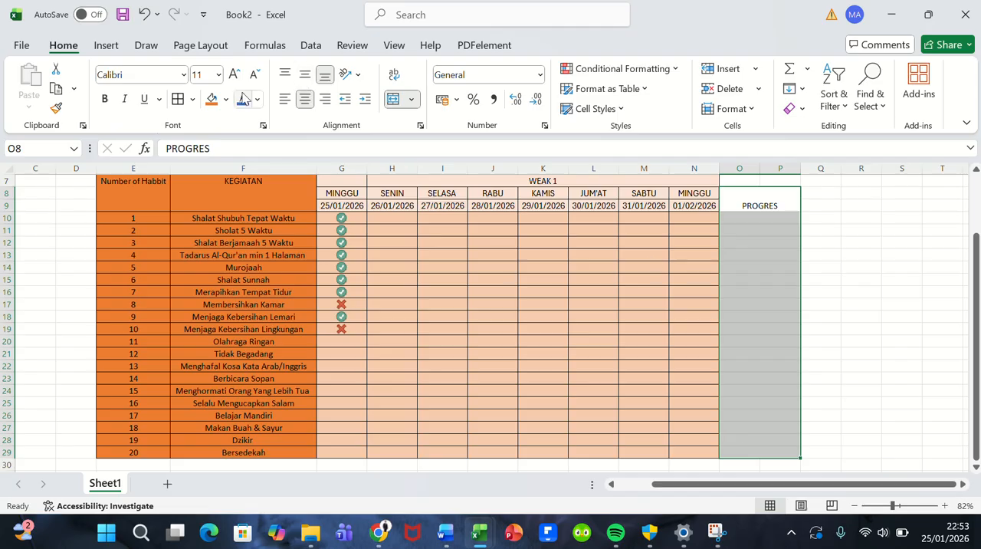
{"action": "left_click", "coordinate": [179, 98]}
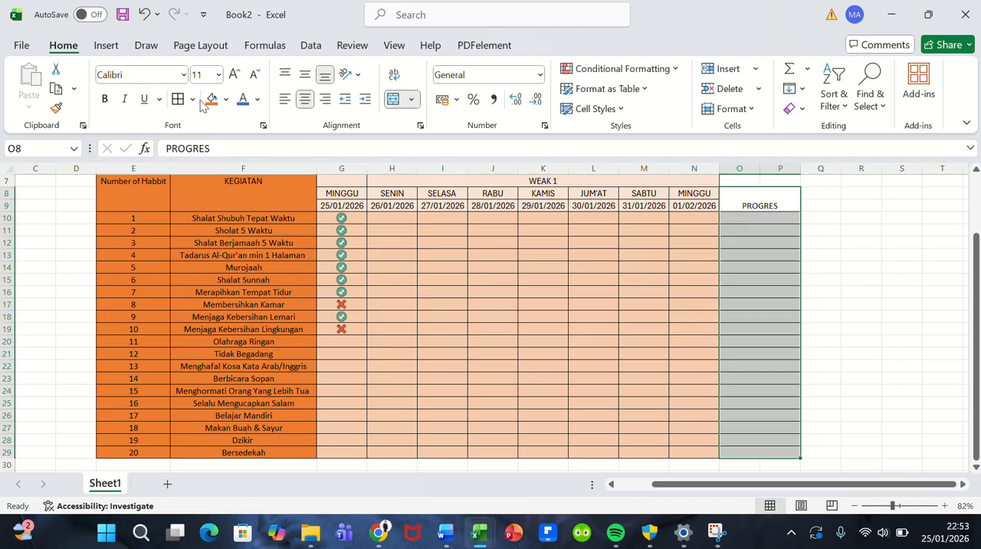
{"action": "left_click", "coordinate": [305, 78]}
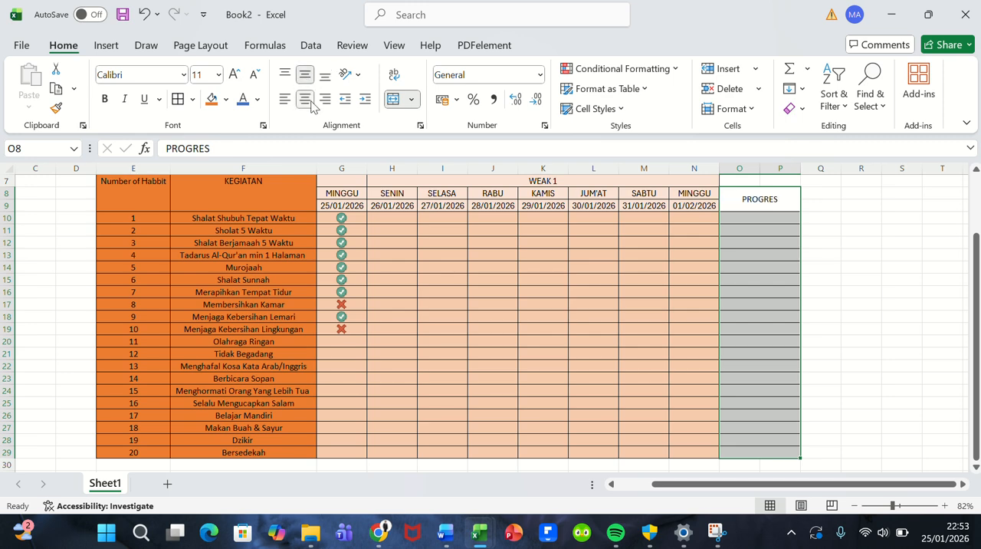
{"action": "left_click", "coordinate": [705, 314]}
{"action": "scroll", "coordinate": [705, 314], "scroll_direction": "up", "scroll_amount": 2}
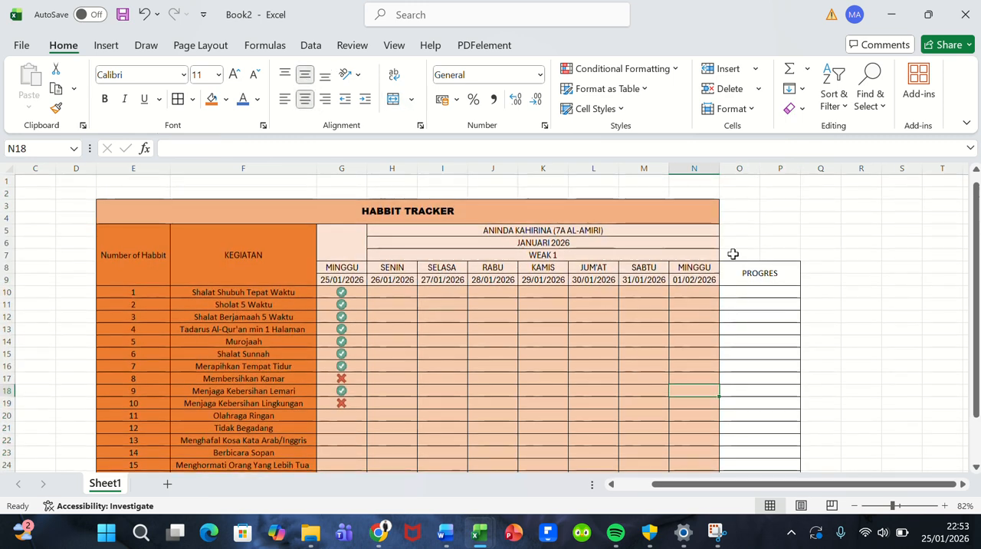
Step: Extend the merged, centered HABBIT TRACKER title and the student name row beneath it through column P
{"action": "left_click_drag", "start_coordinate": [713, 212], "coordinate": [772, 215]}
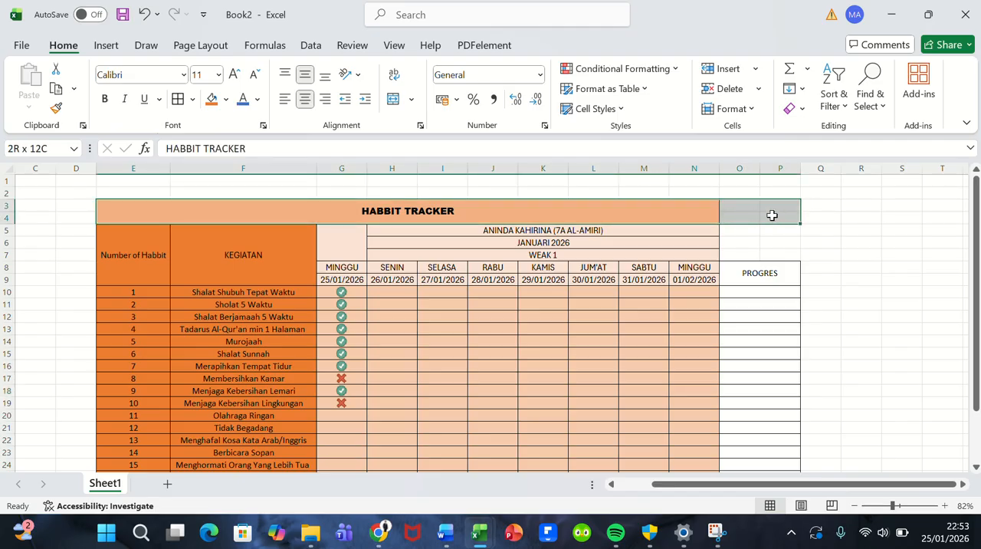
{"action": "left_click", "coordinate": [394, 101]}
{"action": "left_click", "coordinate": [394, 100]}
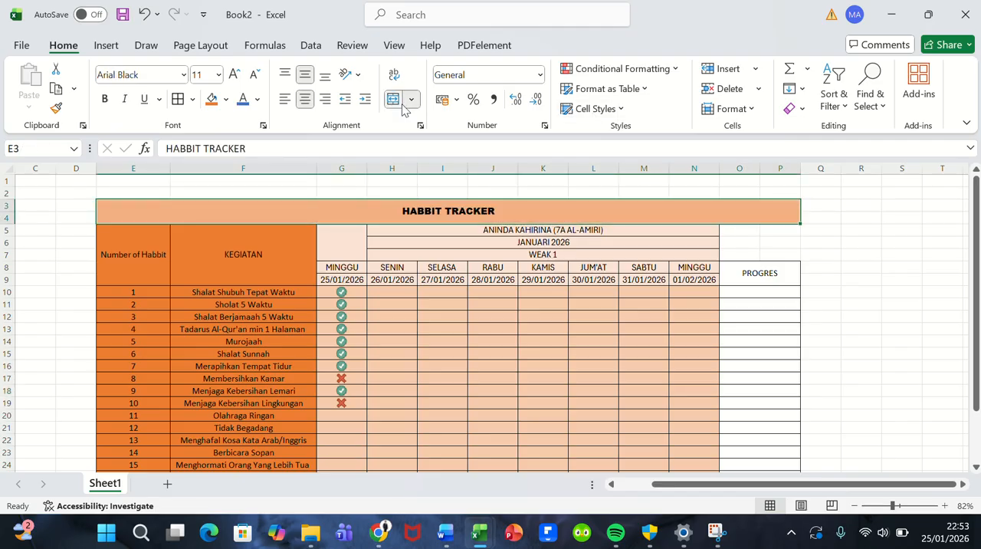
{"action": "left_click_drag", "start_coordinate": [701, 228], "coordinate": [764, 231]}
{"action": "left_click", "coordinate": [394, 101]}
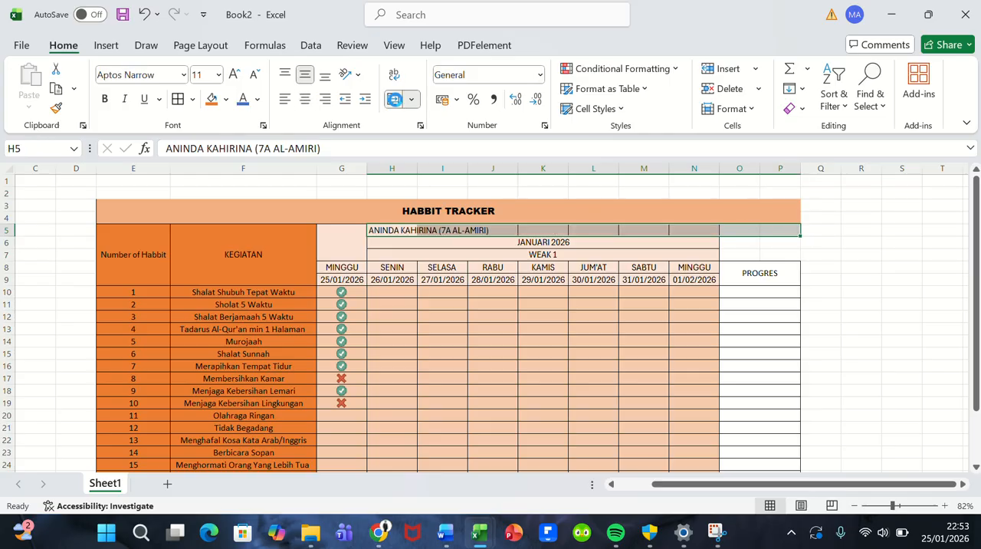
{"action": "left_click", "coordinate": [394, 99]}
Step: Extend the merged, centered JANUARI 2026 and WEAK 1 rows through column P
{"action": "left_click_drag", "start_coordinate": [711, 240], "coordinate": [767, 243]}
{"action": "left_click", "coordinate": [394, 99]}
{"action": "left_click", "coordinate": [394, 99]}
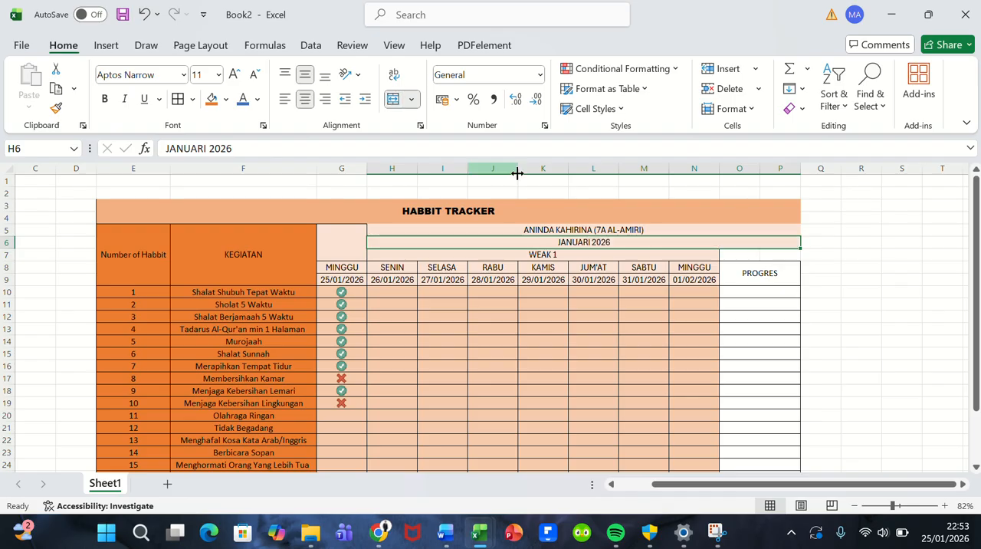
{"action": "left_click_drag", "start_coordinate": [708, 260], "coordinate": [755, 252]}
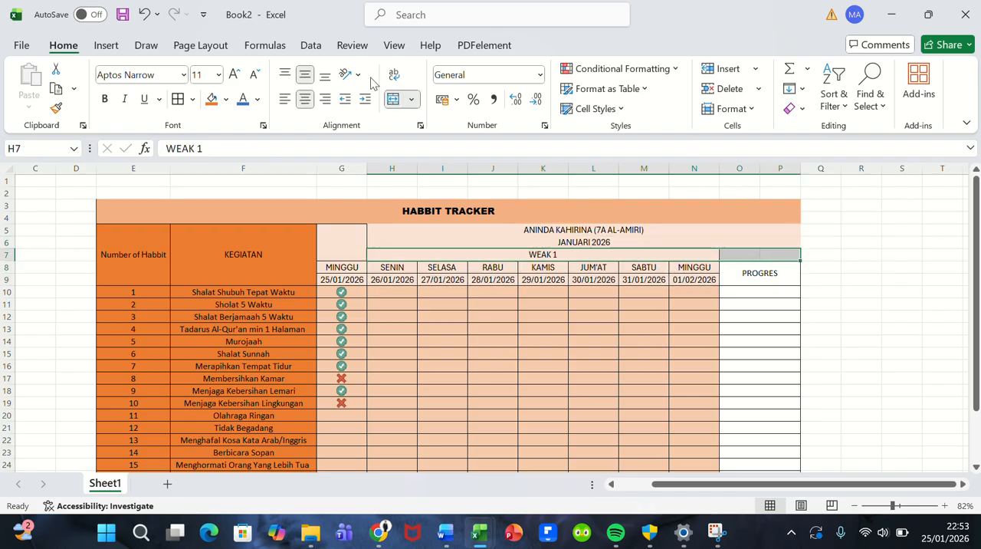
{"action": "left_click", "coordinate": [394, 99]}
{"action": "left_click", "coordinate": [394, 99]}
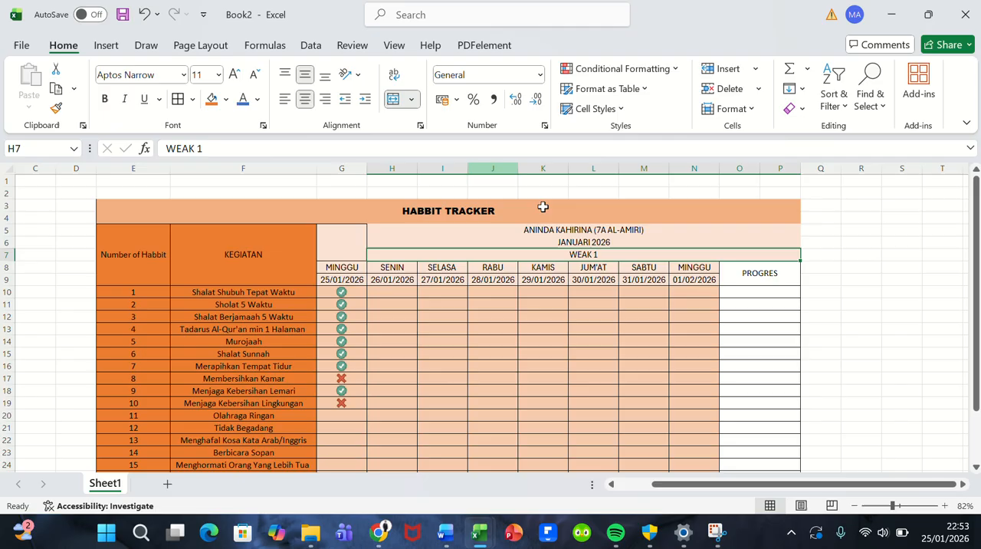
Step: Fill the PROGRES header and its cells for all 20 activities with the dark orange used for the activity columns
{"action": "left_click", "coordinate": [712, 304]}
{"action": "left_click_drag", "start_coordinate": [739, 276], "coordinate": [734, 443]}
{"action": "left_click", "coordinate": [734, 270]}
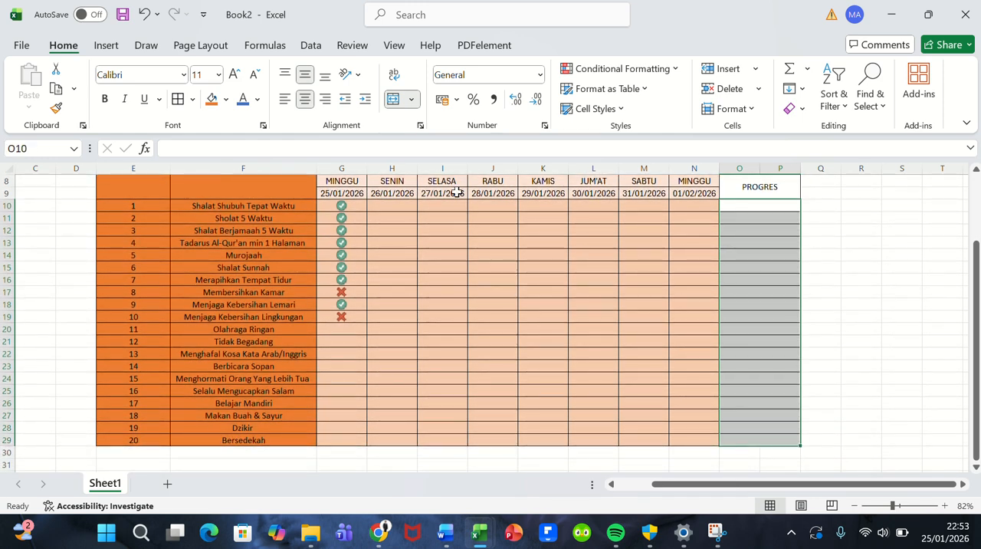
{"action": "left_click", "coordinate": [211, 103]}
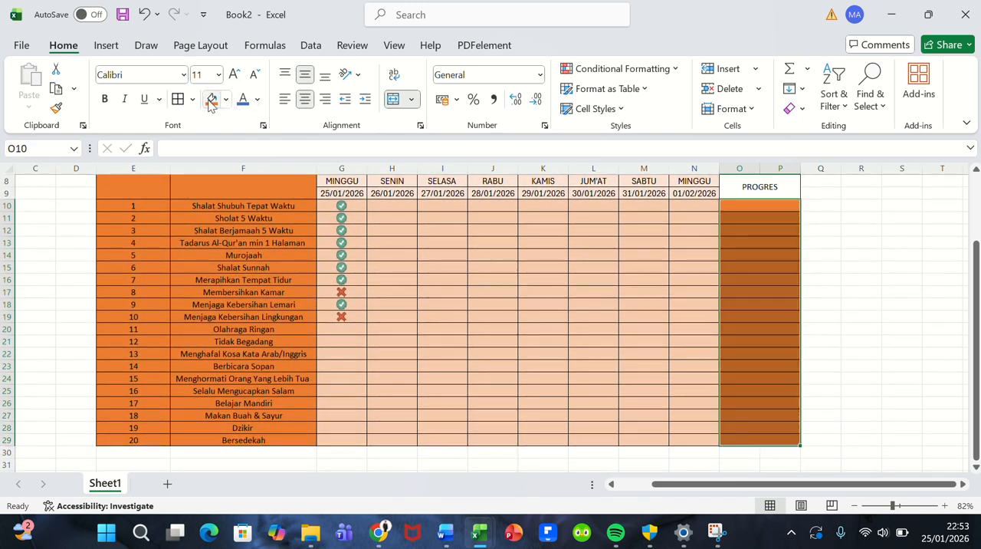
{"action": "left_click", "coordinate": [561, 228]}
{"action": "scroll", "coordinate": [560, 229], "scroll_direction": "up", "scroll_amount": 3}
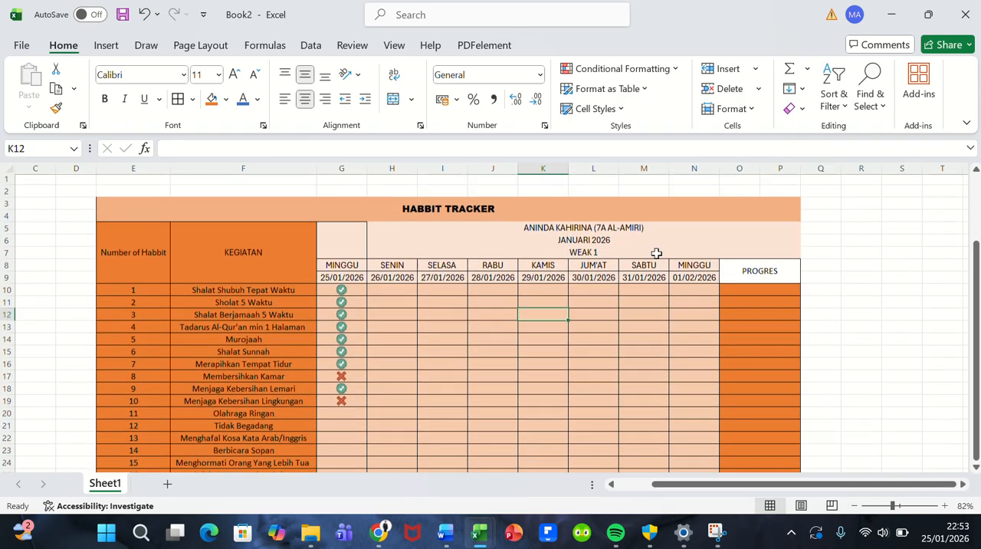
{"action": "left_click", "coordinate": [747, 279]}
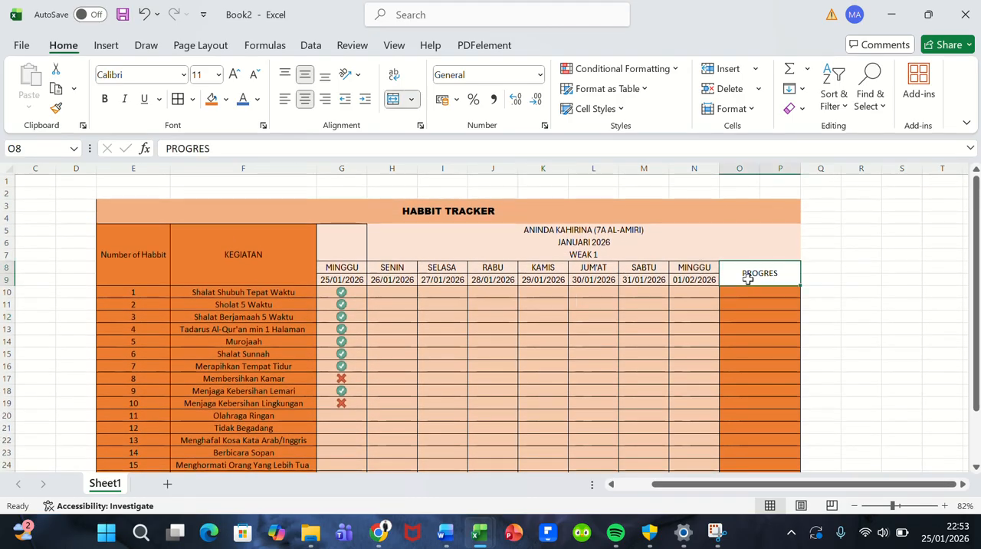
{"action": "left_click", "coordinate": [219, 105]}
{"action": "left_click", "coordinate": [588, 347]}
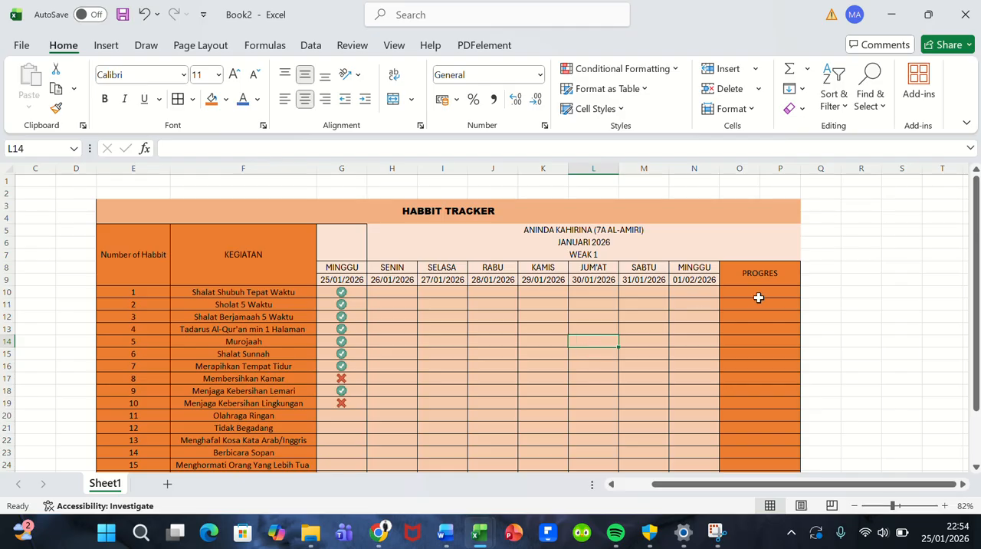
Step: Apply all borders to the table's title and header block, E3:P9
{"action": "scroll", "coordinate": [757, 296], "scroll_direction": "down", "scroll_amount": 1}
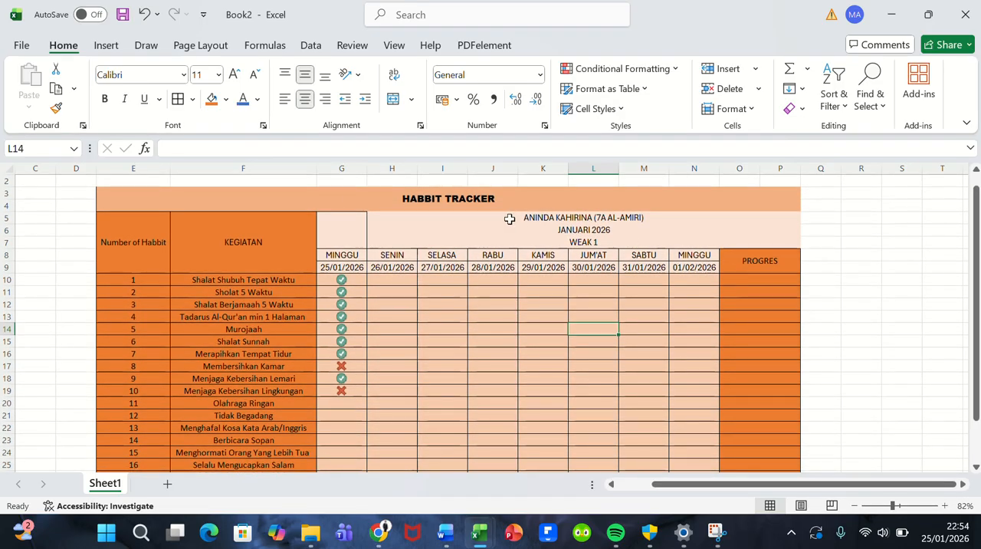
{"action": "left_click_drag", "start_coordinate": [338, 204], "coordinate": [510, 228]}
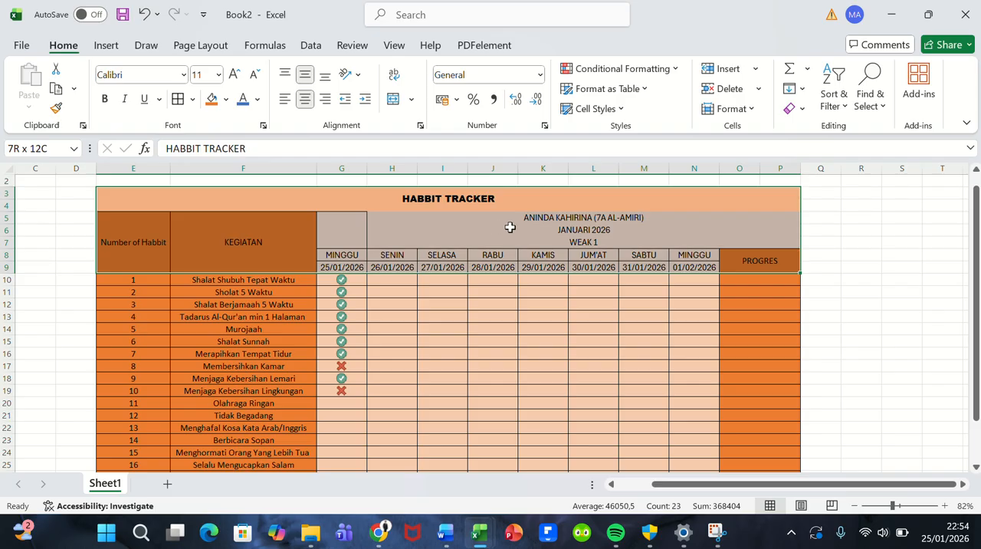
{"action": "left_click", "coordinate": [184, 102]}
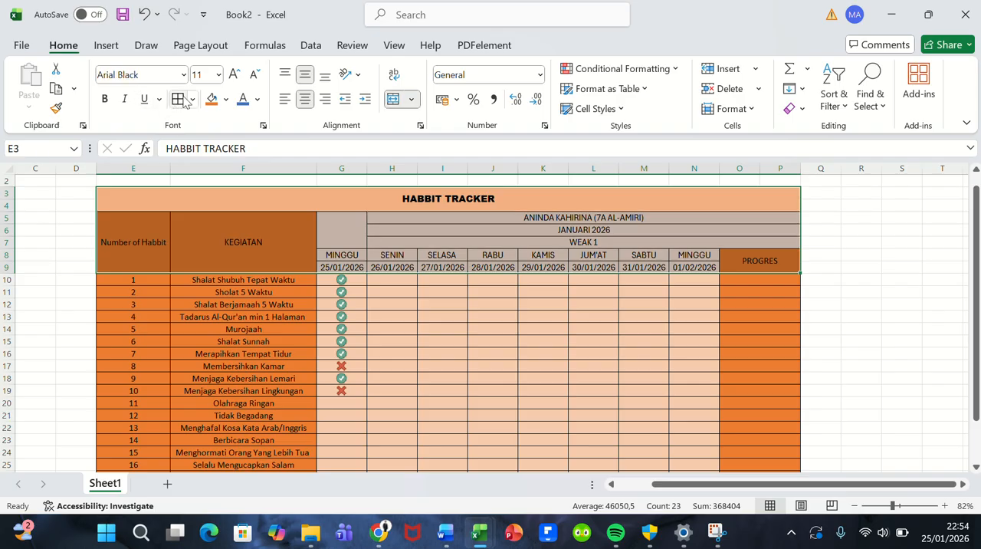
{"action": "left_click", "coordinate": [433, 244]}
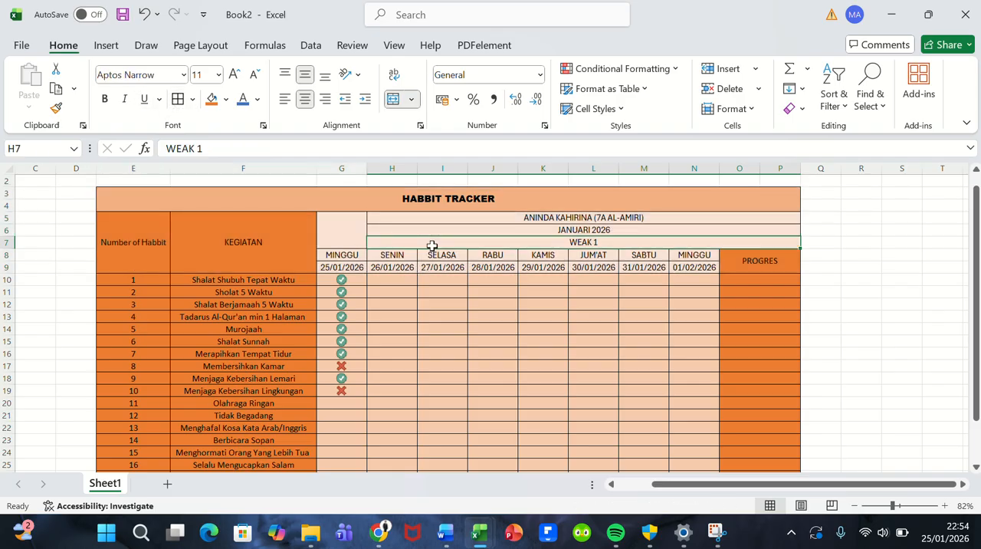
{"action": "left_click", "coordinate": [499, 279]}
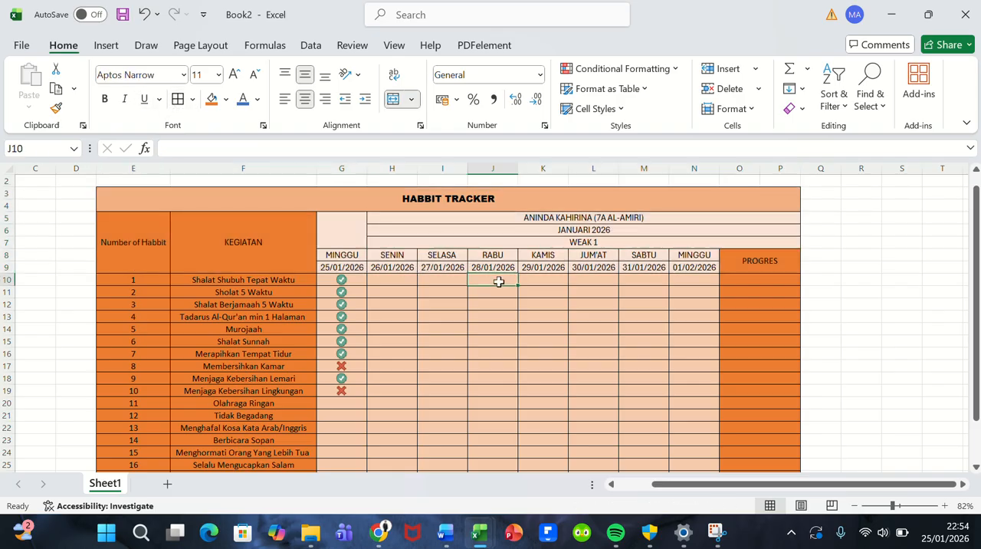
Step: Enter 1 in each daily cell of activity 1 from SENIN 26/01/2026 to MINGGU 01/02/2026
{"action": "left_click", "coordinate": [760, 279]}
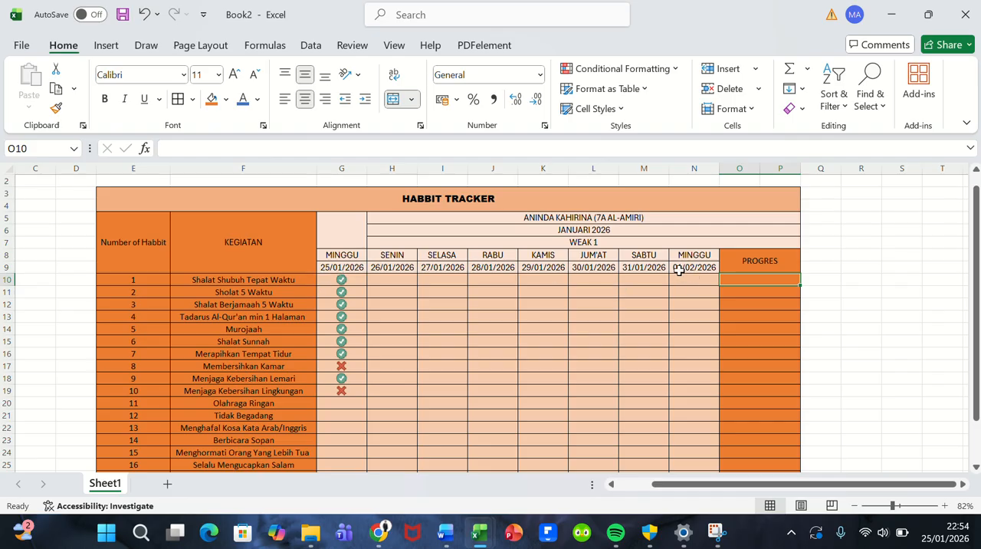
{"action": "left_click", "coordinate": [403, 279]}
{"action": "type", "text": "1"}
{"action": "key", "text": "Tab"}
{"action": "type", "text": "1"}
{"action": "key", "text": "Tab"}
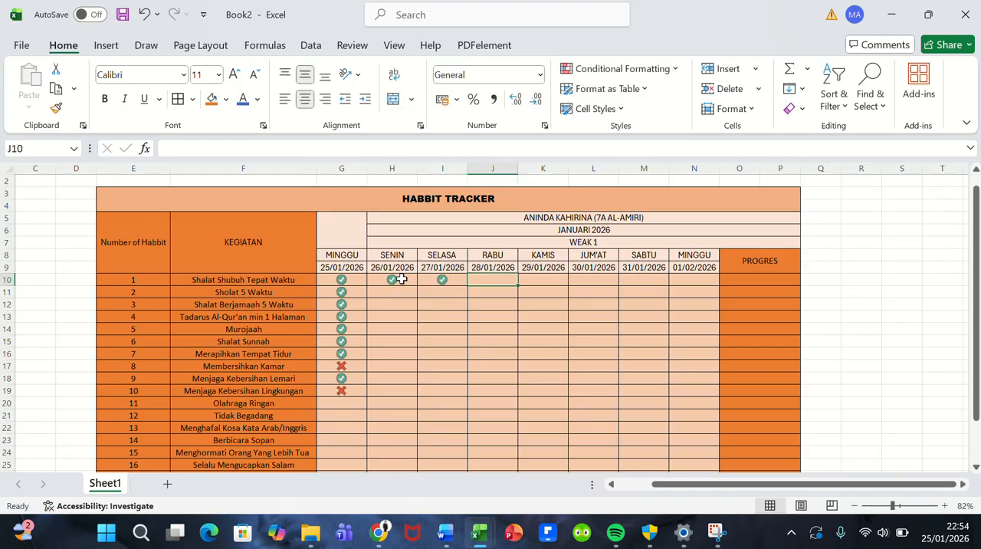
{"action": "type", "text": "1"}
{"action": "key", "text": "Tab"}
{"action": "type", "text": "1"}
{"action": "key", "text": "Tab"}
{"action": "type", "text": "1"}
{"action": "key", "text": "Tab"}
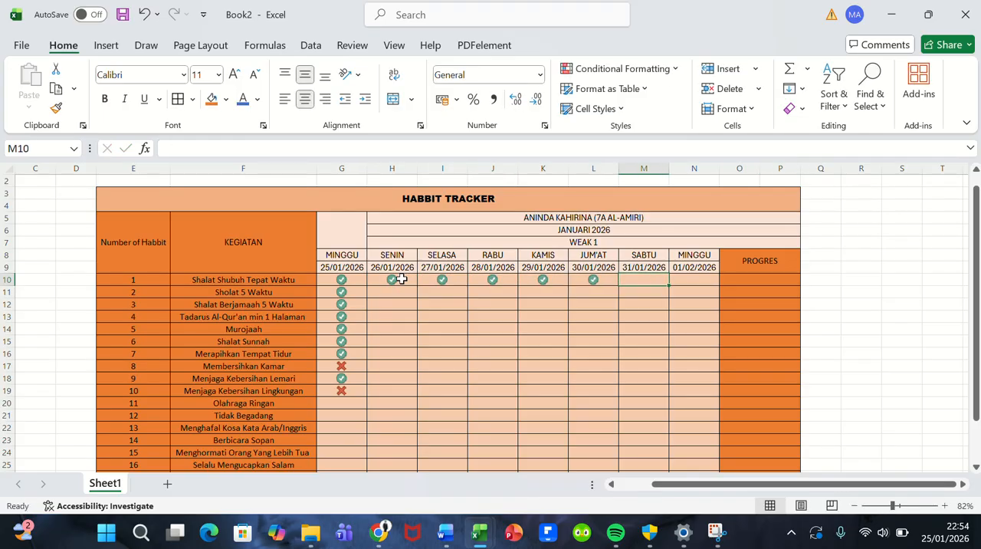
{"action": "type", "text": "1"}
{"action": "key", "text": "Tab"}
{"action": "key", "text": "Tab"}
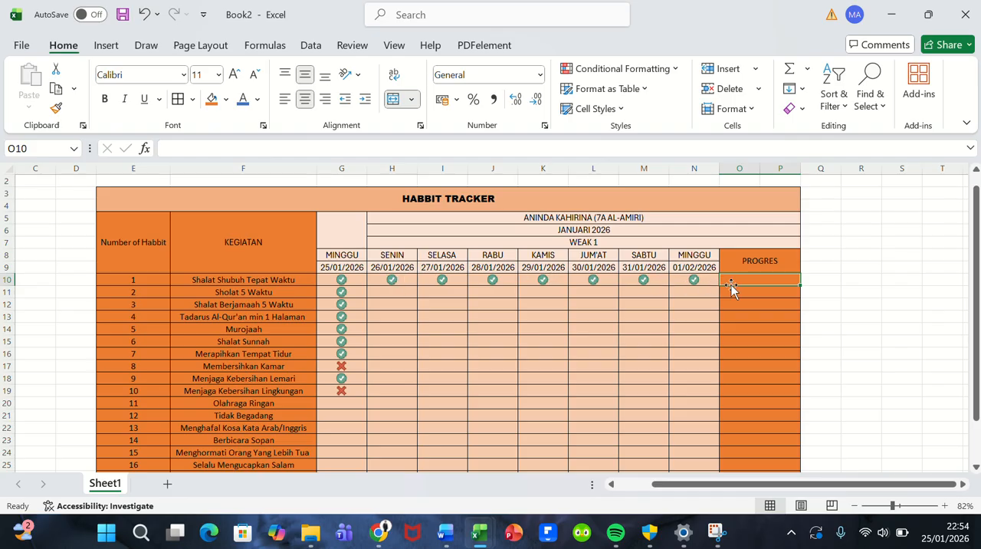
{"action": "type", "text": "100"}
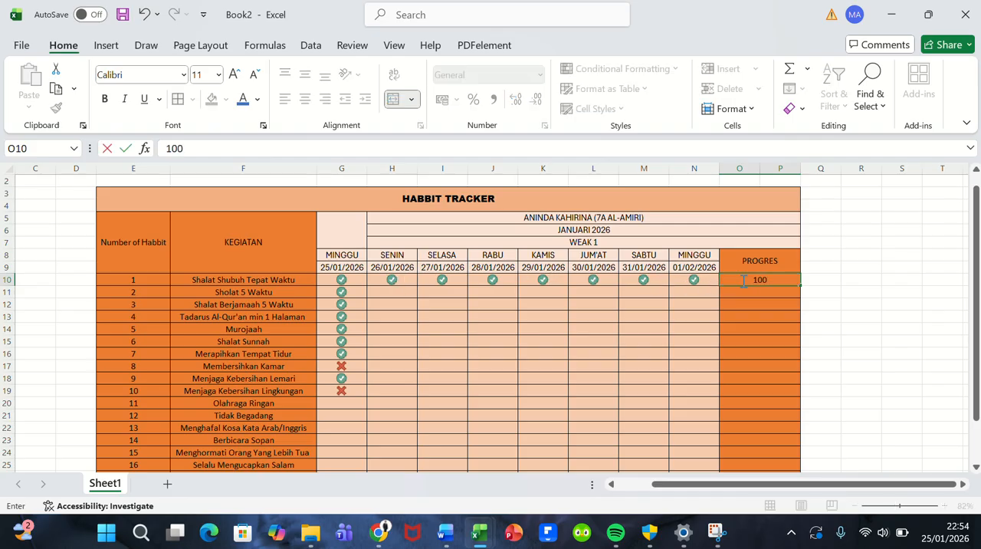
{"action": "type", "text": "%"}
{"action": "key", "text": "BackSpace"}
{"action": "key", "text": "BackSpace"}
{"action": "left_click", "coordinate": [409, 30]}
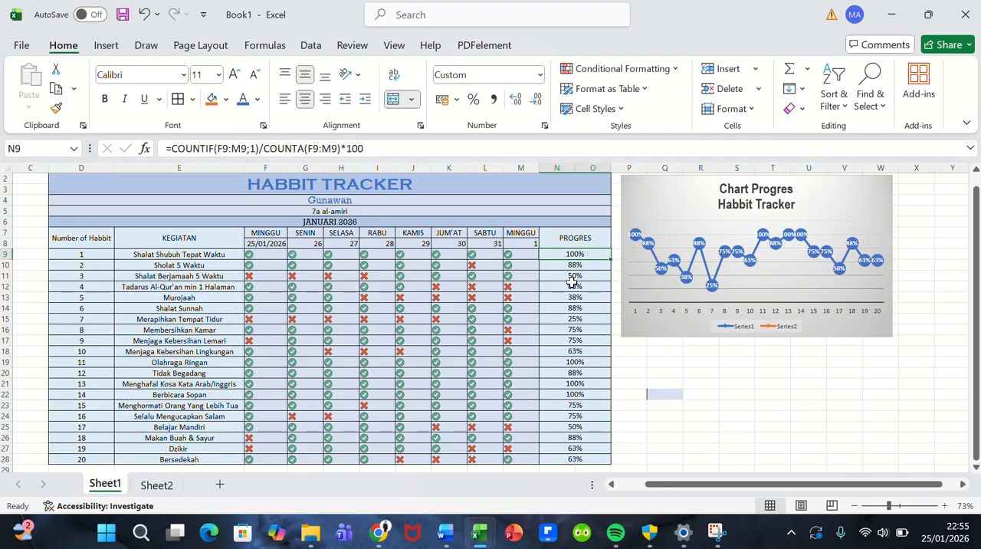
Step: Switch to the Book2 workbook and begin a COUNTIF formula in activity 1's PROGRES cell, O10
{"action": "mouse_move", "coordinate": [479, 532]}
{"action": "left_click", "coordinate": [549, 472]}
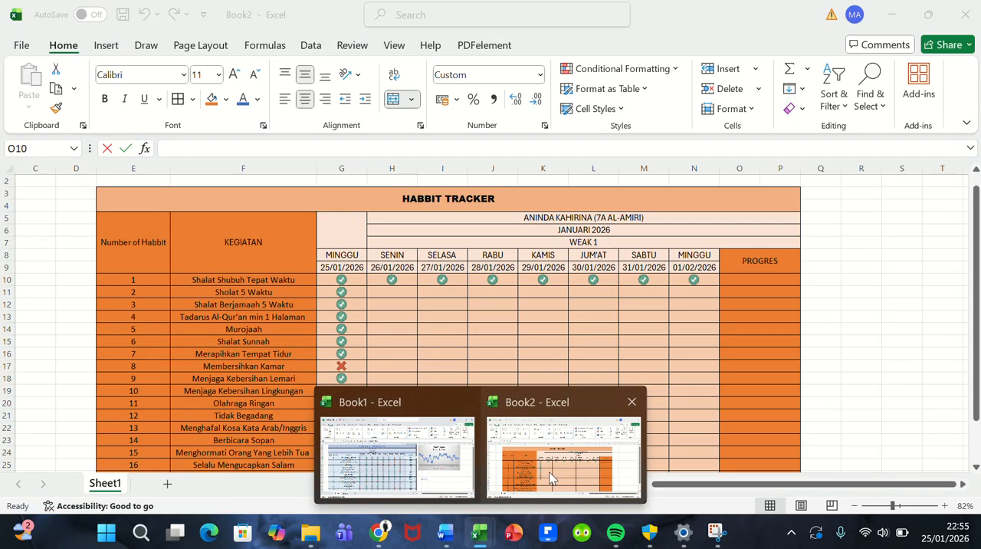
{"action": "double_click", "coordinate": [742, 279]}
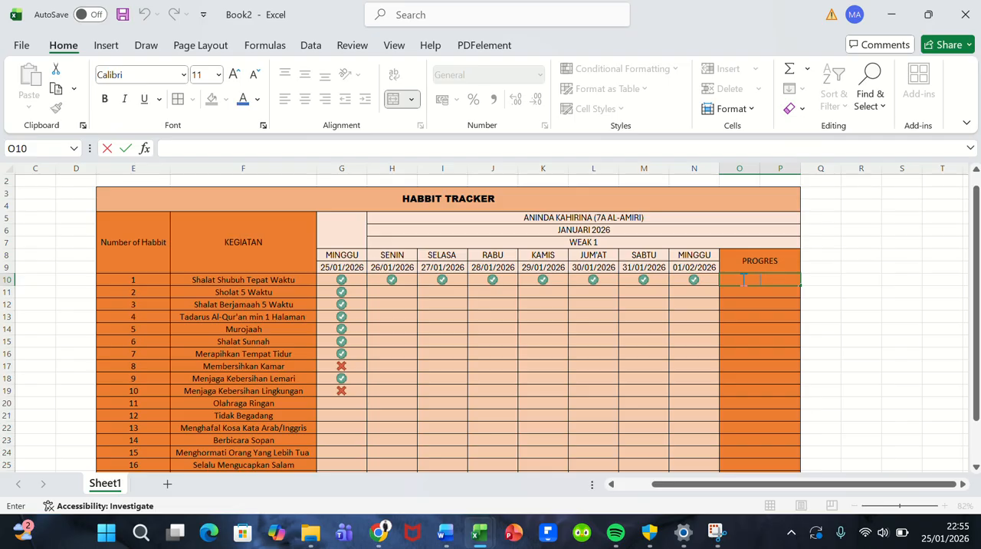
{"action": "scroll", "coordinate": [703, 302], "scroll_direction": "up", "scroll_amount": 4, "text": "ctrl"}
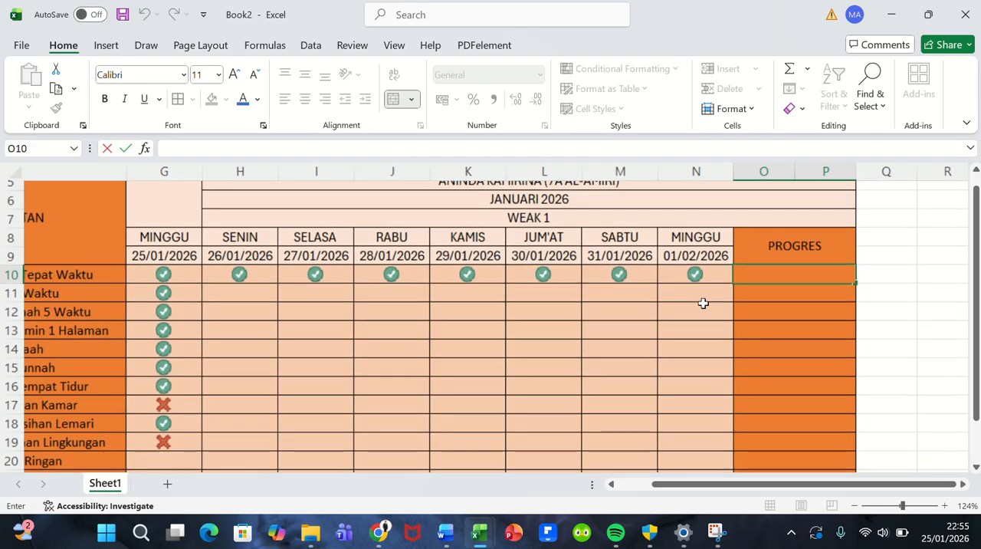
{"action": "scroll", "coordinate": [703, 302], "scroll_direction": "right", "scroll_amount": 2}
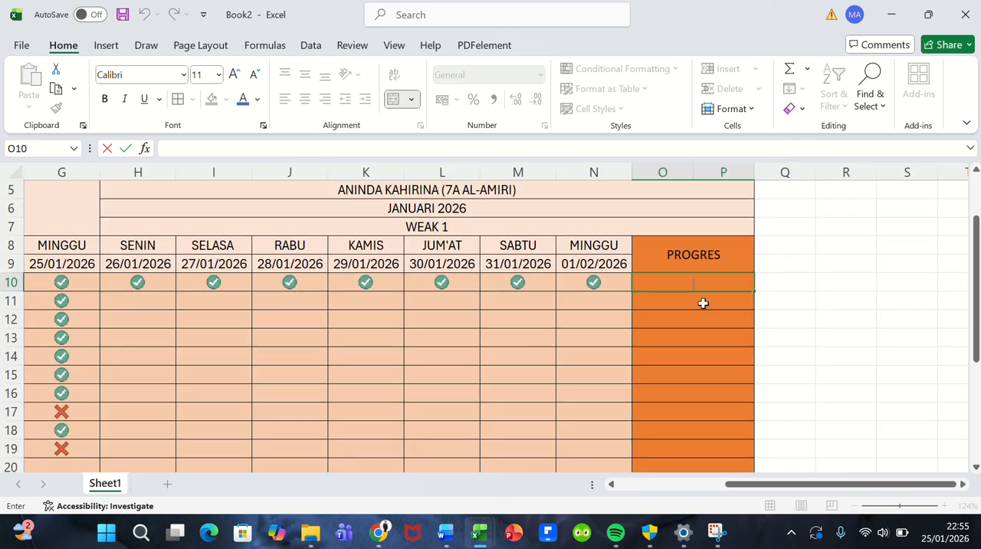
{"action": "type", "text": "="}
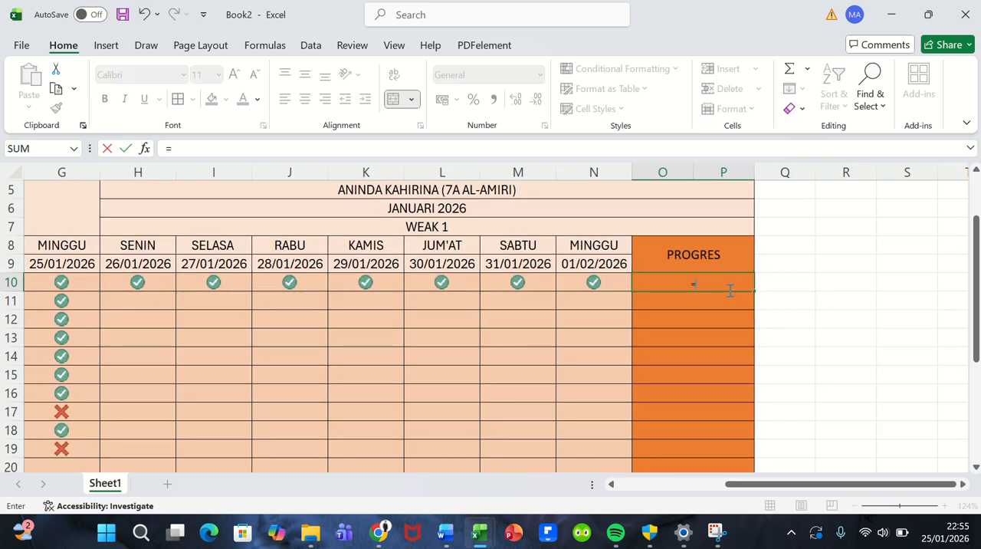
{"action": "type", "text": "COUNT"}
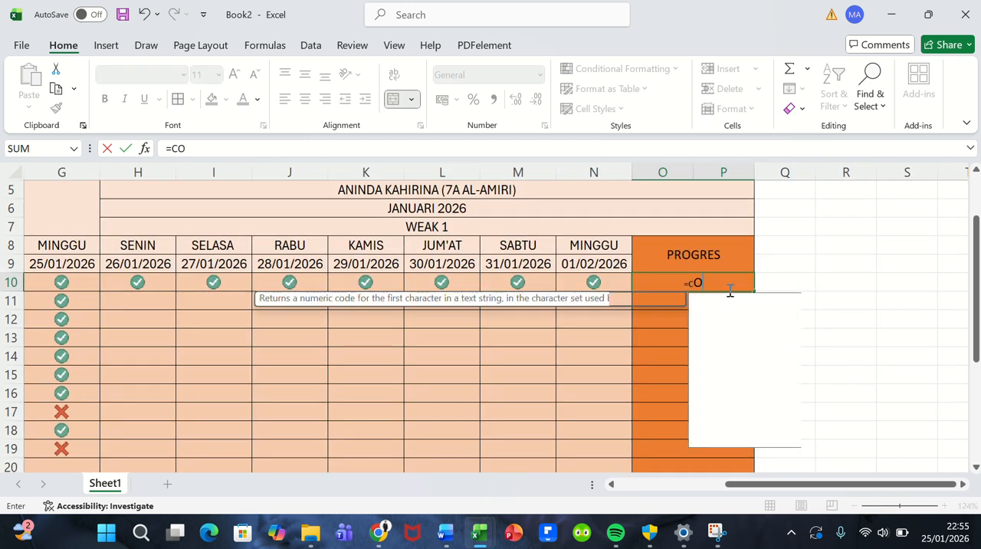
{"action": "key", "text": "BackSpace"}
{"action": "key", "text": "BackSpace"}
{"action": "key", "text": "BackSpace"}
{"action": "key", "text": "BackSpace"}
{"action": "key", "text": "BackSpace"}
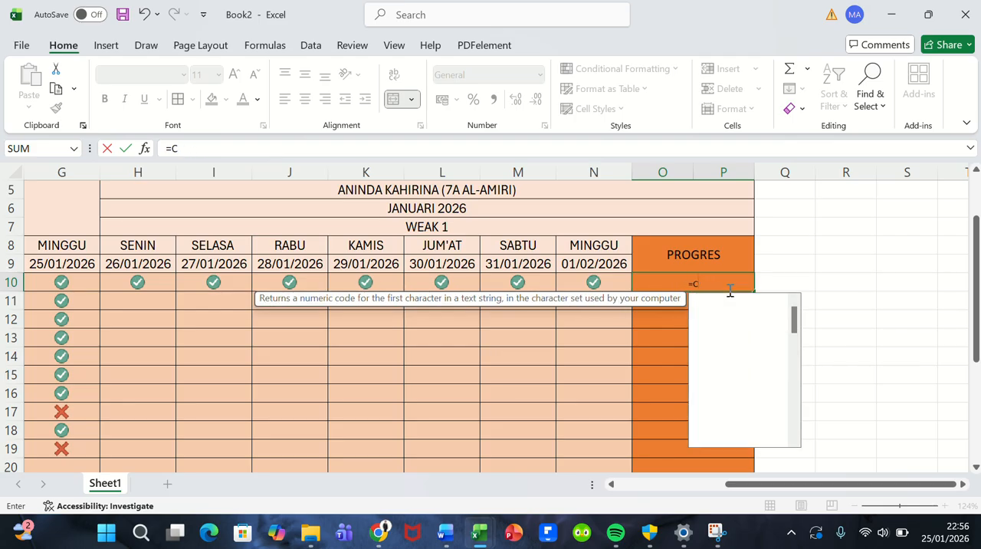
{"action": "type", "text": "COUNT"}
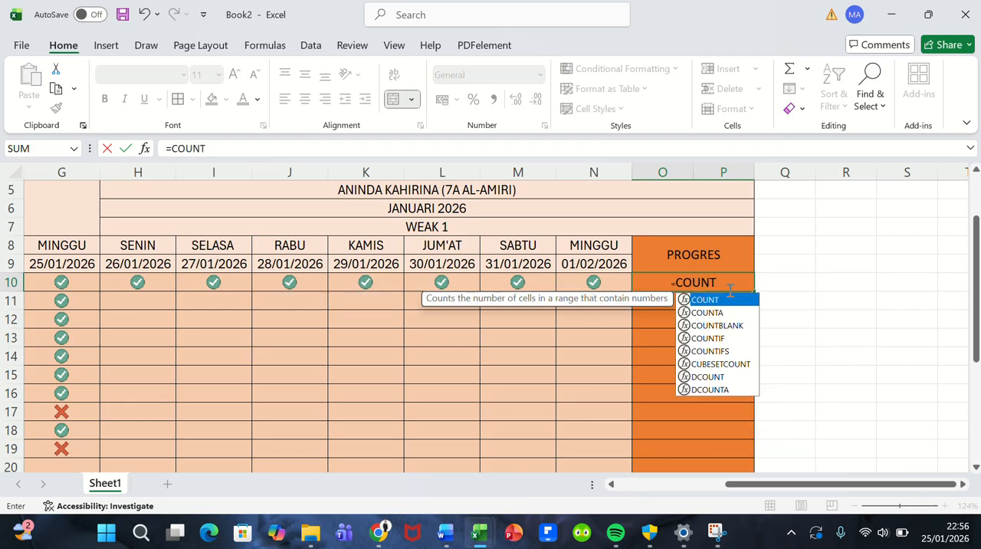
{"action": "type", "text": "IF"}
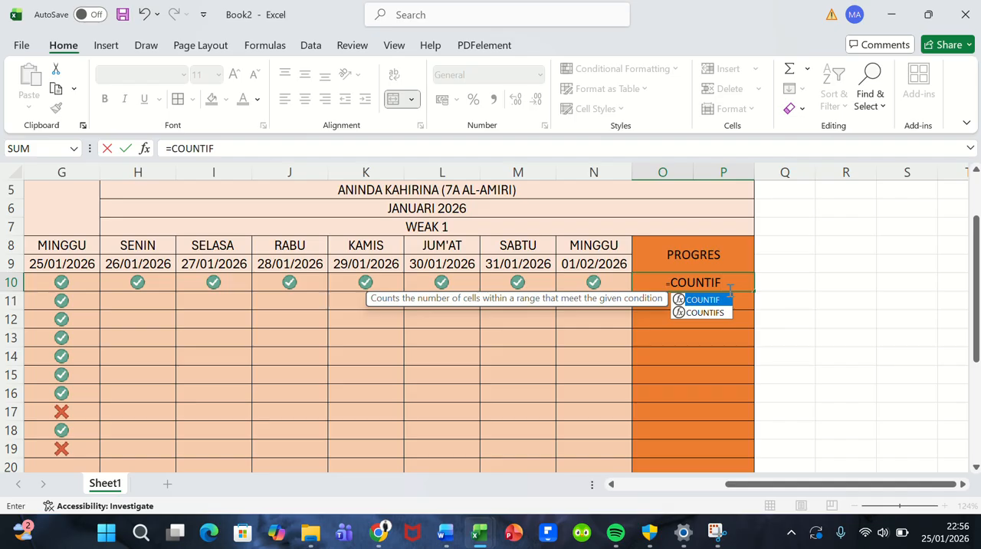
{"action": "type", "text": "("}
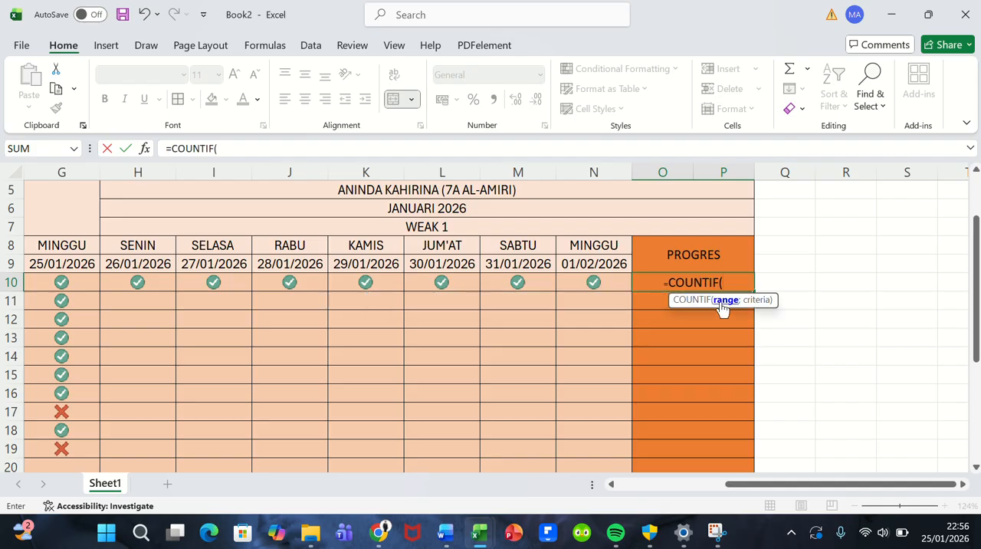
Step: Give COUNTIF the range G10:N10 with 1 as its criterion
{"action": "scroll", "coordinate": [504, 283], "scroll_direction": "left", "scroll_amount": 2}
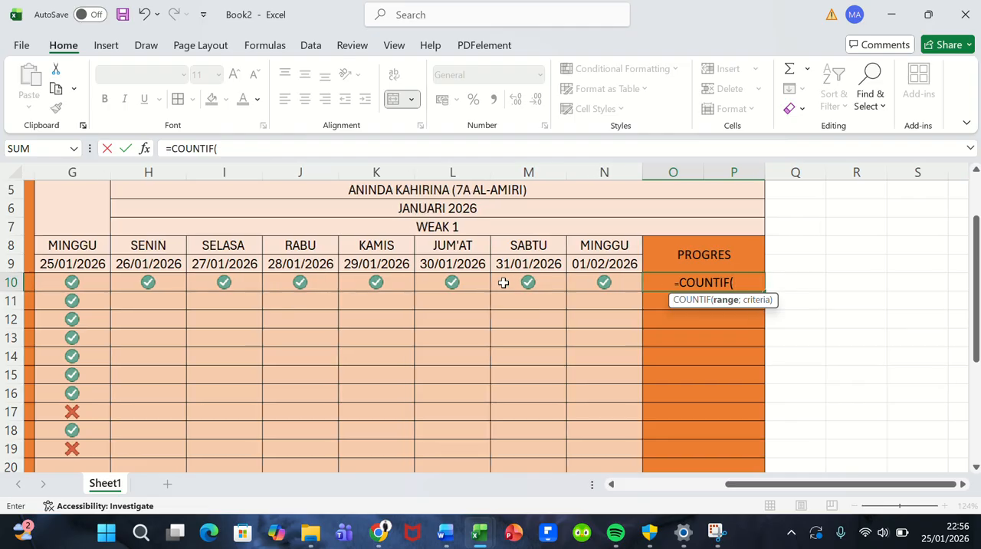
{"action": "scroll", "coordinate": [503, 283], "scroll_direction": "right", "scroll_amount": 2}
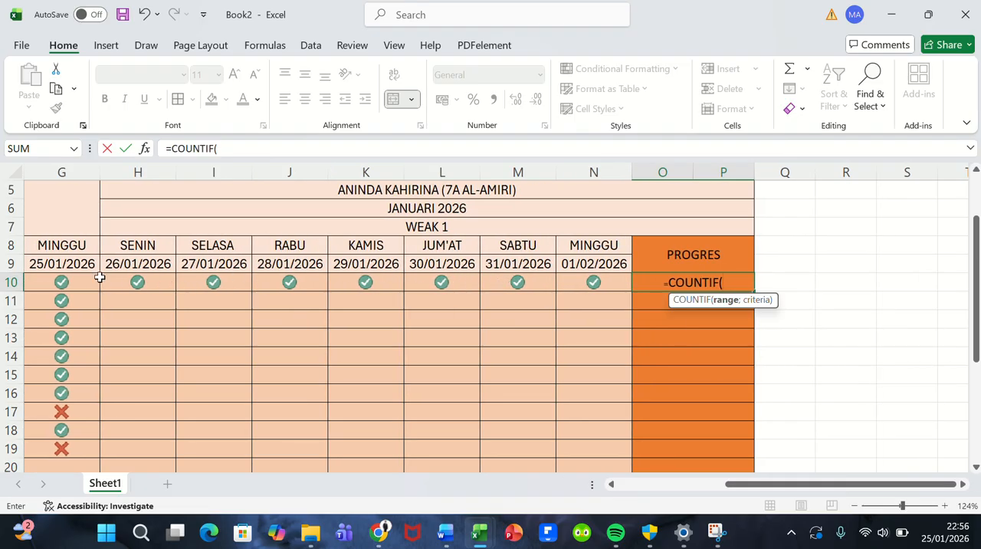
{"action": "scroll", "coordinate": [48, 283], "scroll_direction": "left", "scroll_amount": 2}
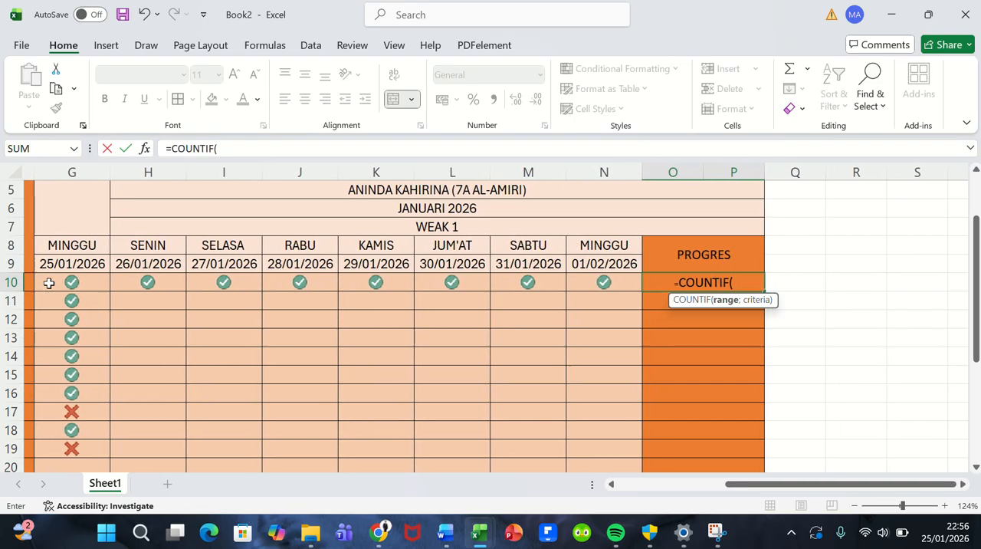
{"action": "scroll", "coordinate": [48, 283], "scroll_direction": "right", "scroll_amount": 2}
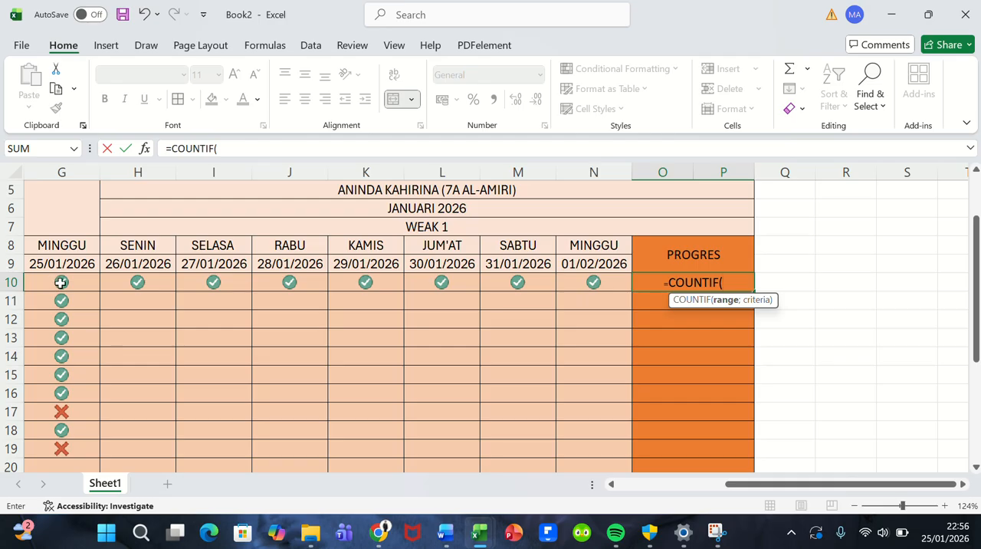
{"action": "left_click_drag", "start_coordinate": [60, 283], "coordinate": [617, 281]}
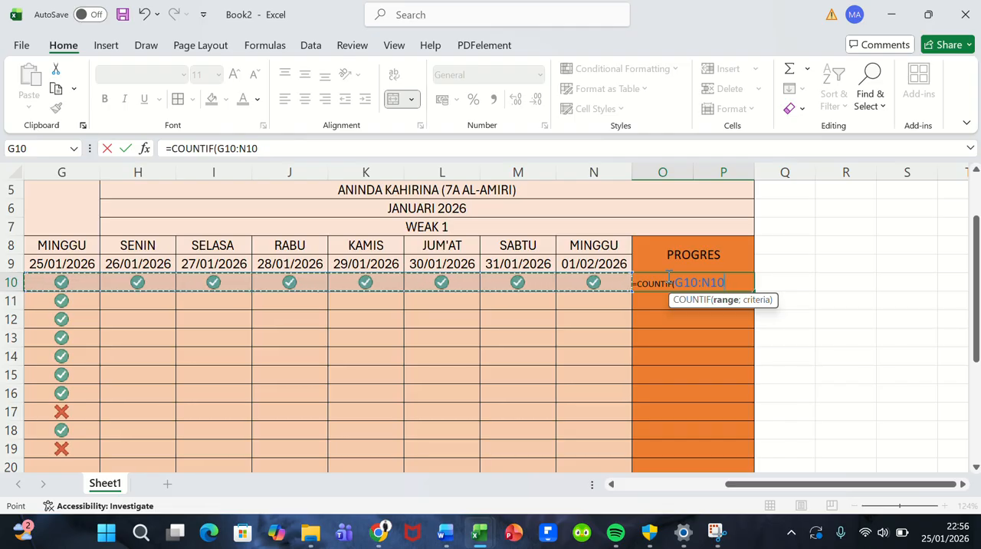
{"action": "type", "text": ";1"}
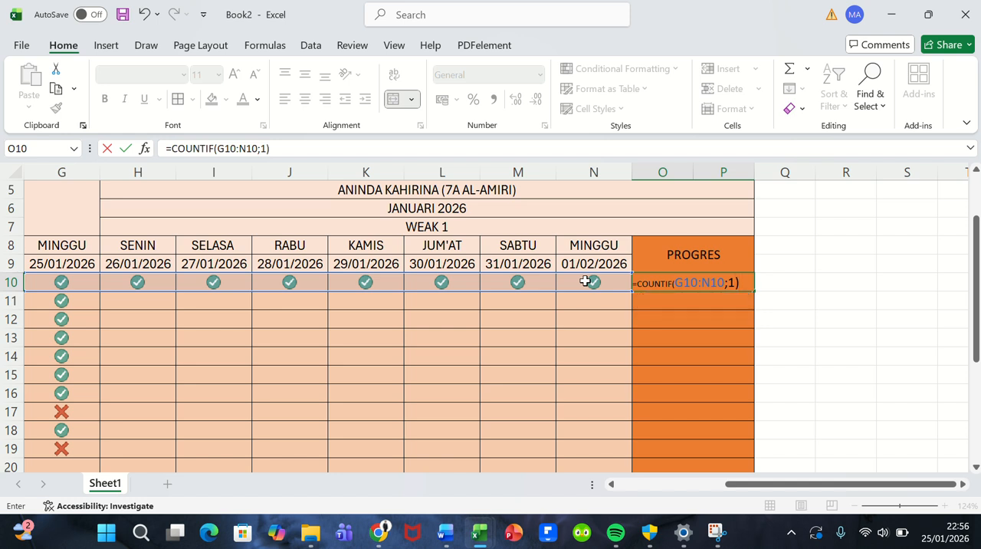
Step: Complete the formula by dividing by COUNTA(G10:N10) and multiplying by 100, giving =COUNTIF(G10:N10;1)/COUNTA(G10:N10)*100
{"action": "type", "text": "/COUNT"}
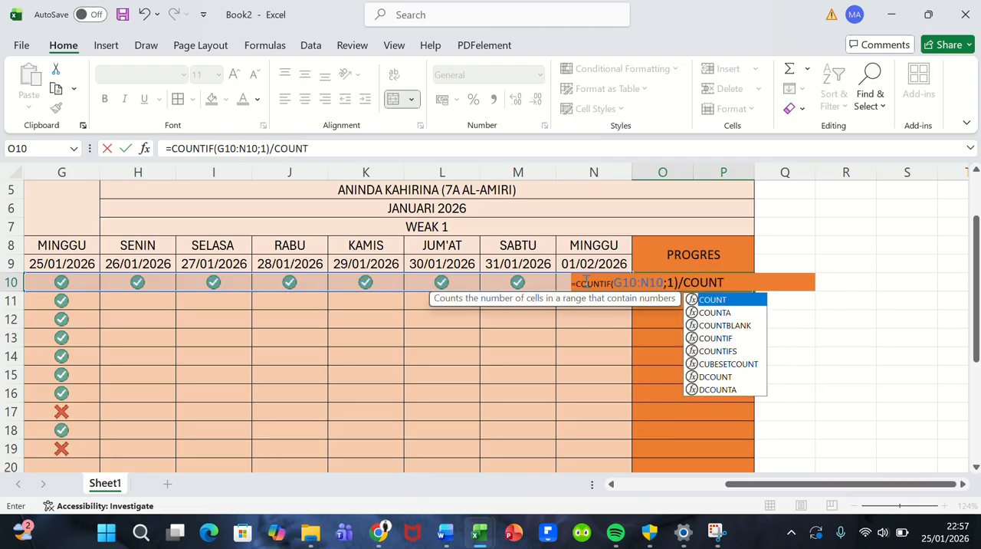
{"action": "type", "text": "A"}
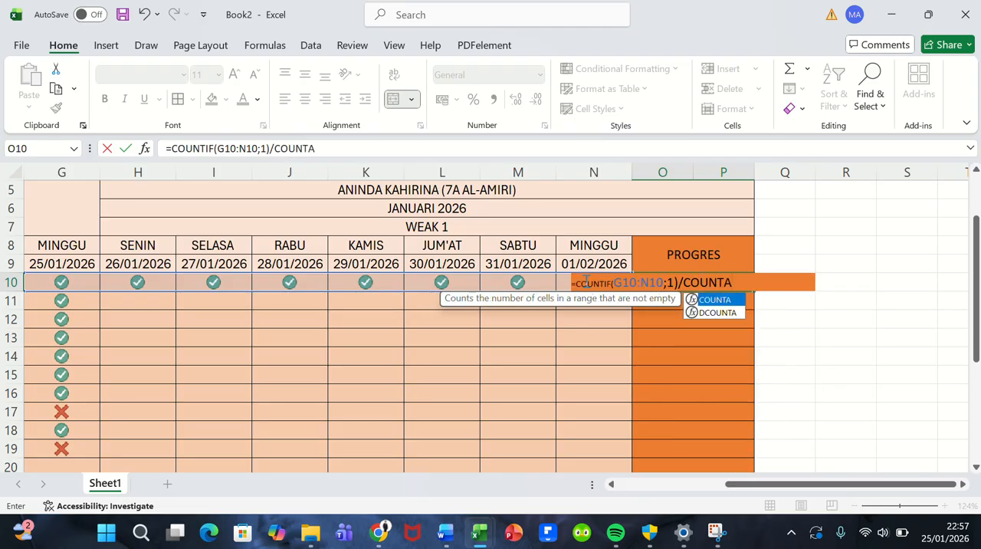
{"action": "type", "text": "("}
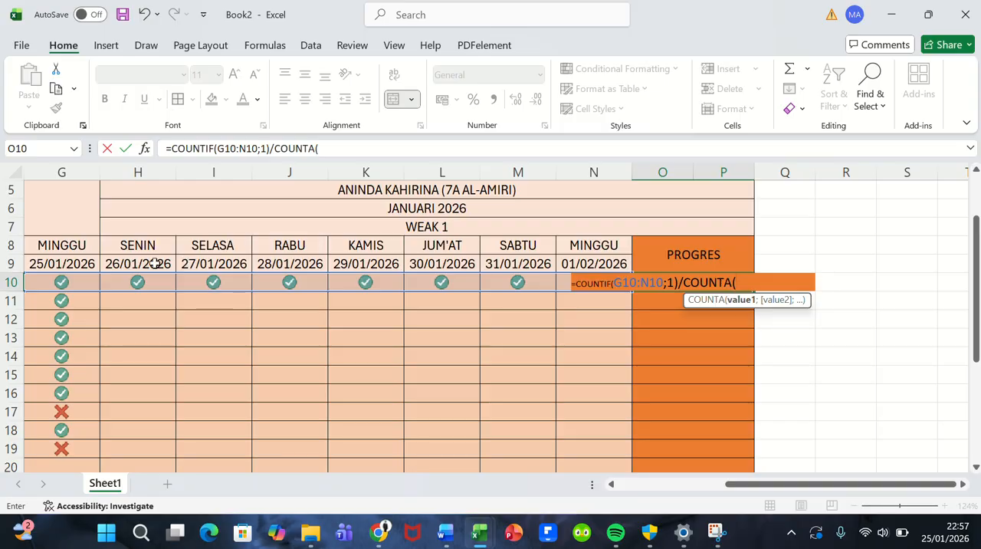
{"action": "left_click_drag", "start_coordinate": [67, 282], "coordinate": [566, 287]}
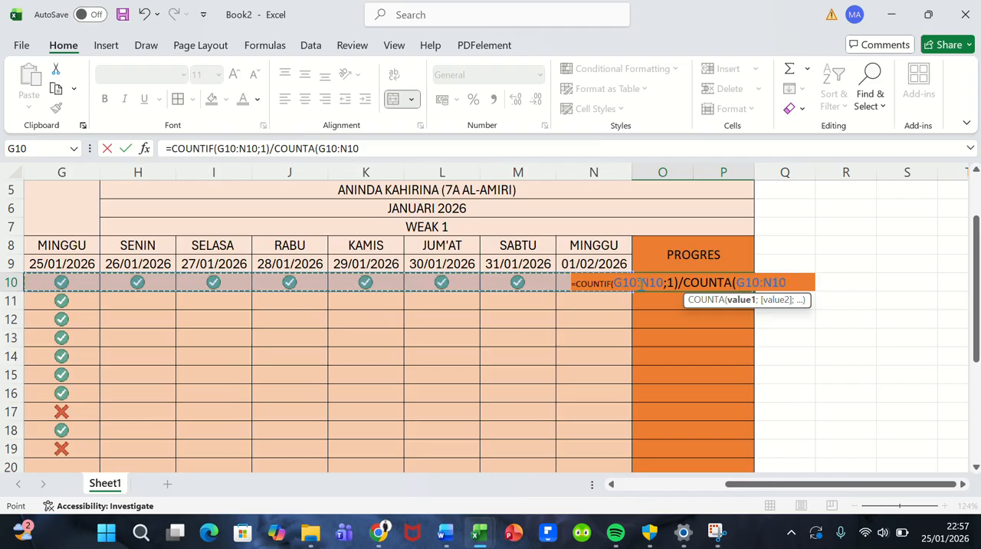
{"action": "type", "text": ")"}
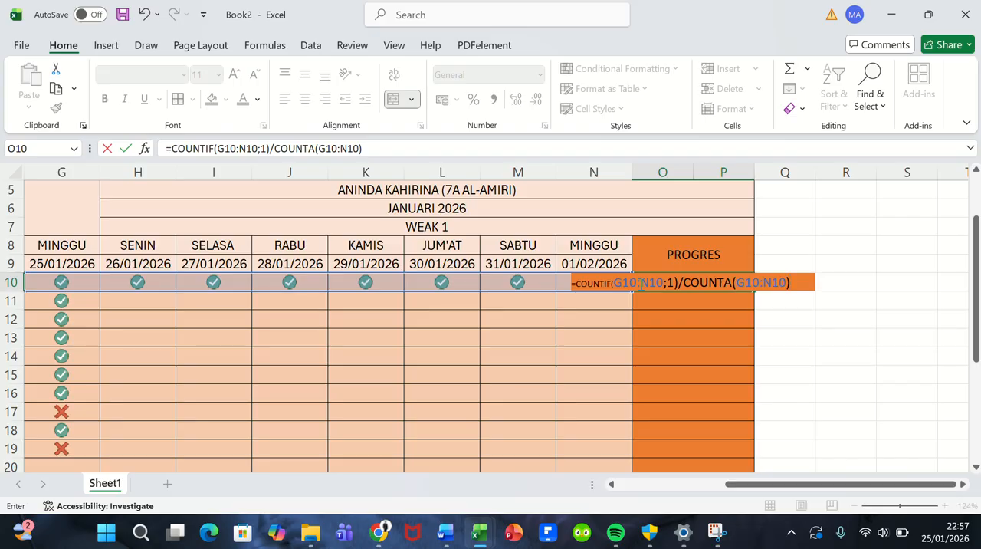
{"action": "type", "text": "*100"}
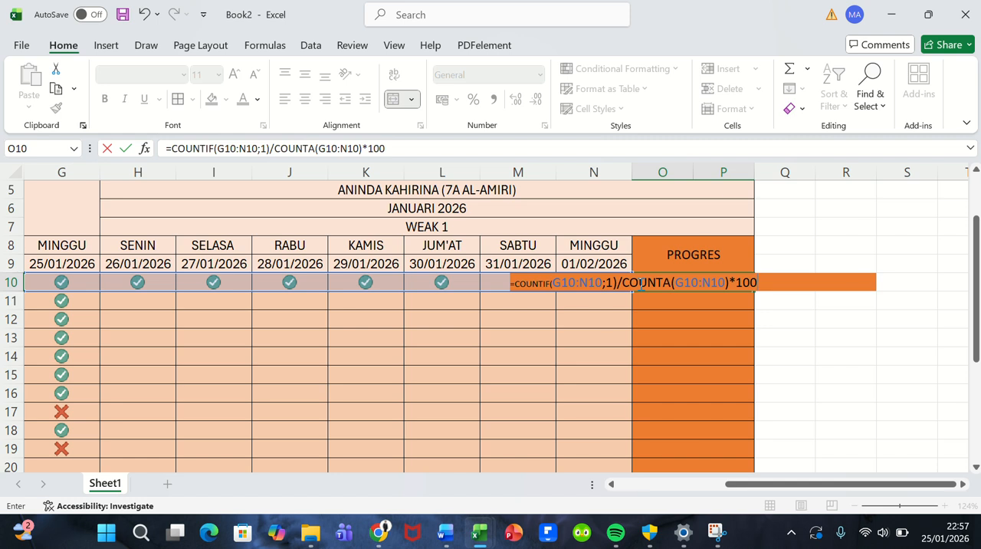
{"action": "key", "text": "Return"}
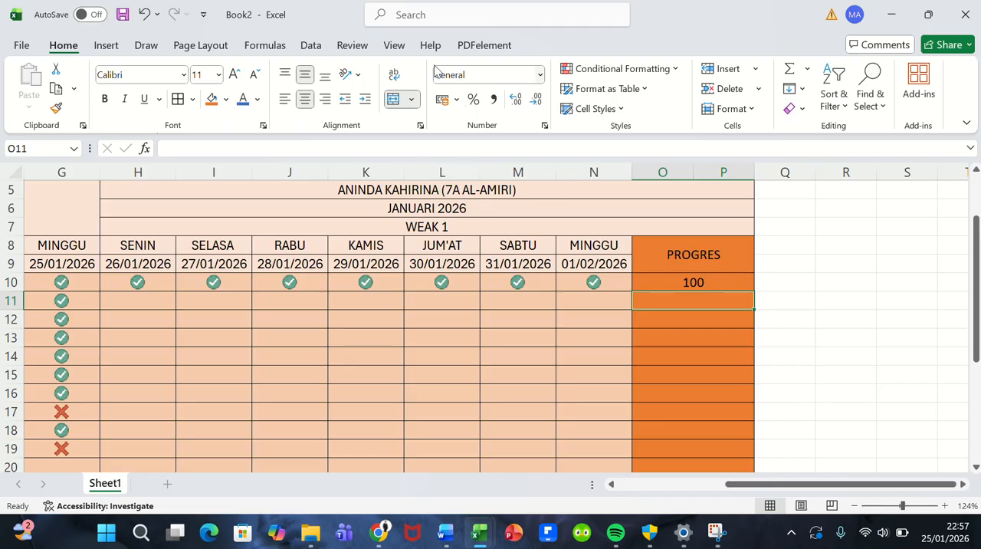
Step: Apply the custom number format 0\% to activity 1's PROGRES cell
{"action": "key", "text": "Up"}
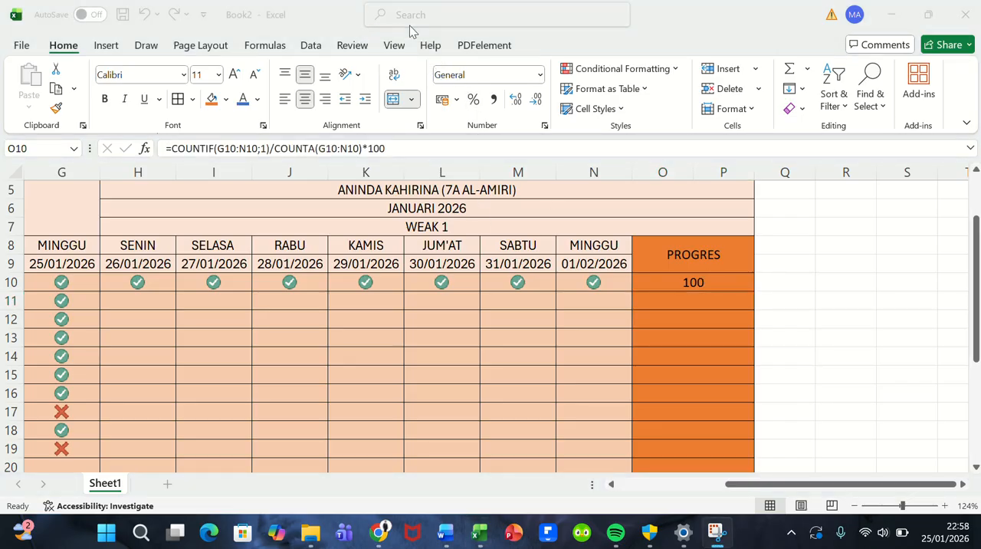
{"action": "left_click", "coordinate": [698, 288]}
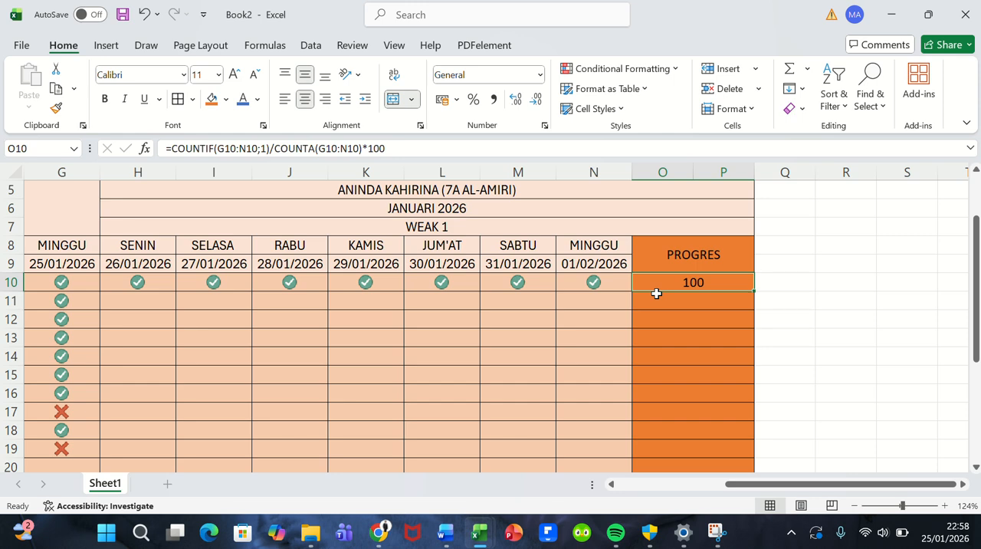
{"action": "key", "text": "ctrl+1"}
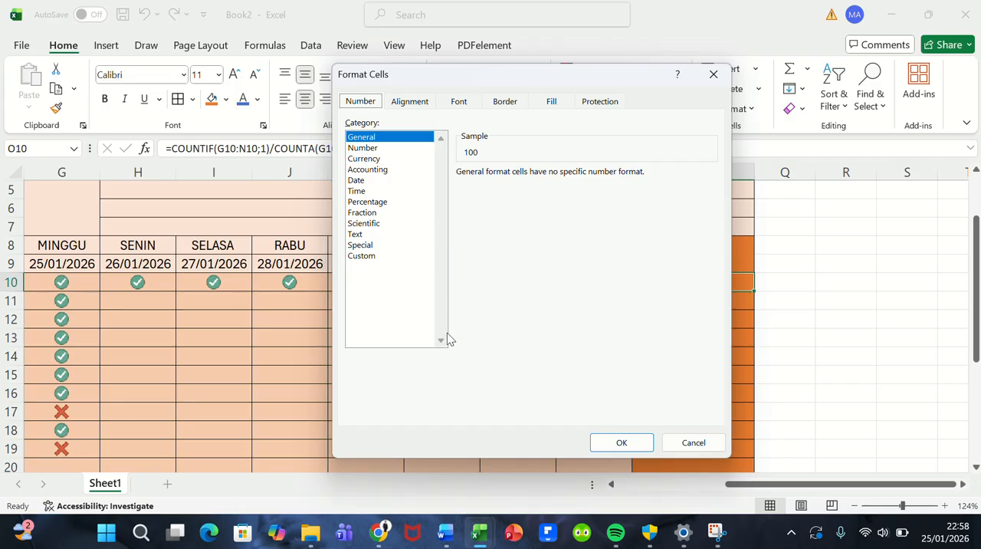
{"action": "left_click", "coordinate": [360, 259]}
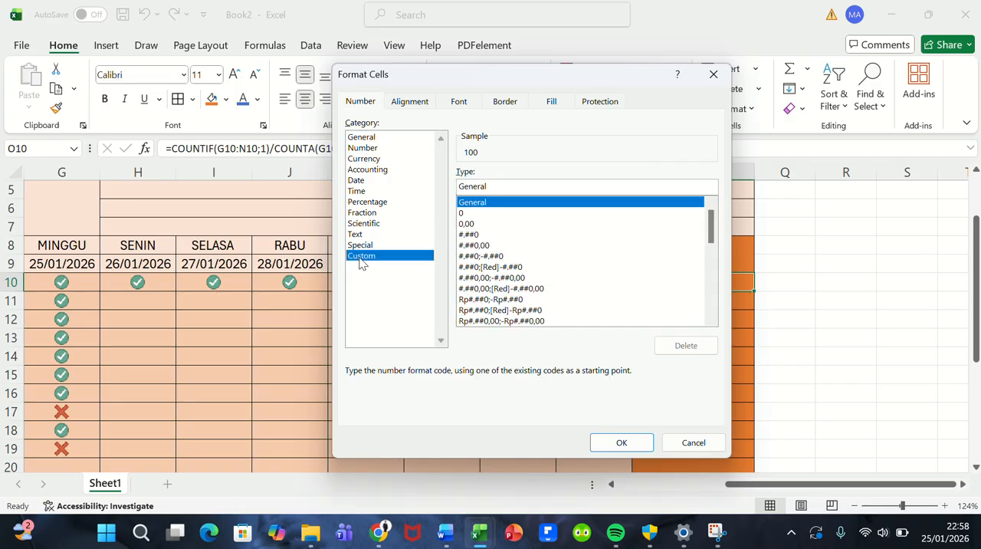
{"action": "left_click", "coordinate": [493, 185]}
{"action": "key", "text": "BackSpace"}
{"action": "key", "text": "BackSpace"}
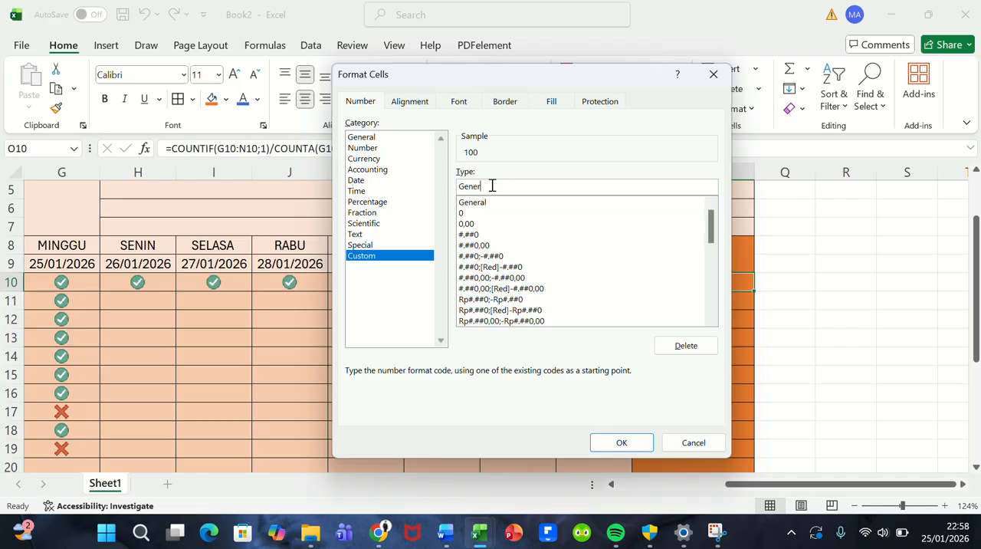
{"action": "key", "text": "BackSpace"}
{"action": "key", "text": "BackSpace"}
{"action": "key", "text": "BackSpace"}
{"action": "key", "text": "BackSpace"}
{"action": "key", "text": "BackSpace"}
{"action": "type", "text": "0\\"}
{"action": "key", "text": "BackSpace"}
{"action": "type", "text": "/"}
{"action": "key", "text": "BackSpace"}
{"action": "type", "text": "\\"}
{"action": "type", "text": "%"}
{"action": "left_click", "coordinate": [621, 443]}
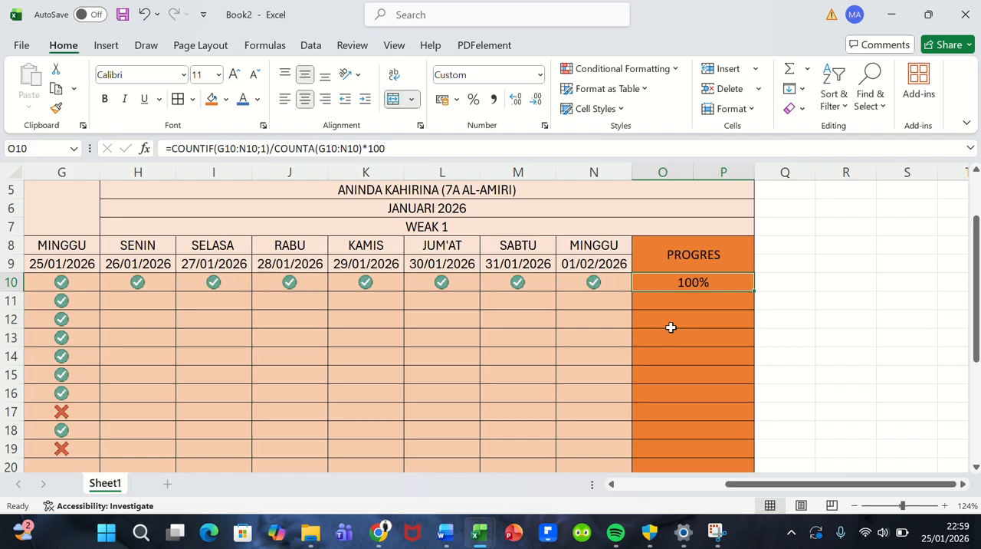
{"action": "scroll", "coordinate": [671, 327], "scroll_direction": "left", "scroll_amount": 3}
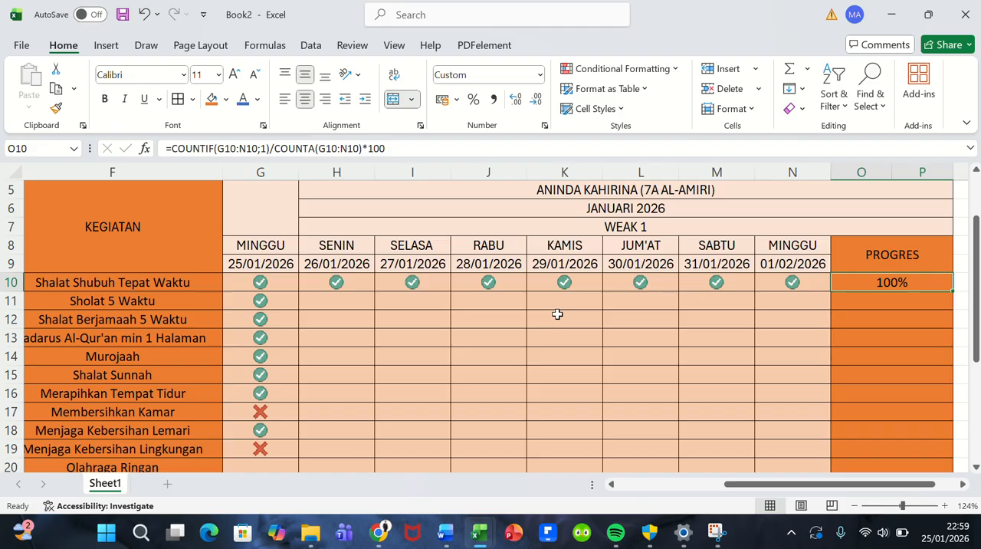
{"action": "scroll", "coordinate": [605, 333], "scroll_direction": "right", "scroll_amount": 2}
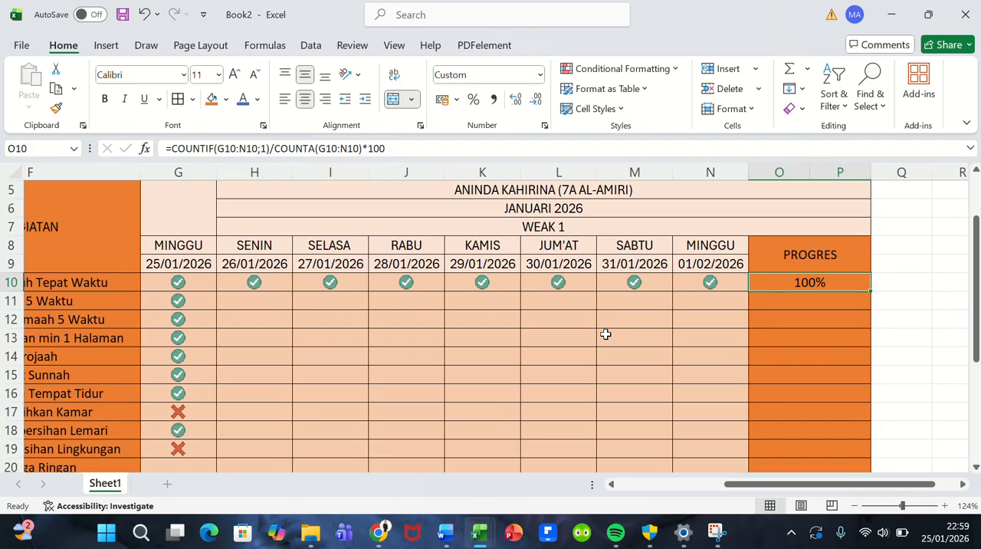
{"action": "scroll", "coordinate": [605, 333], "scroll_direction": "left", "scroll_amount": 1}
{"action": "scroll", "coordinate": [605, 333], "scroll_direction": "down", "scroll_amount": 3, "text": "ctrl"}
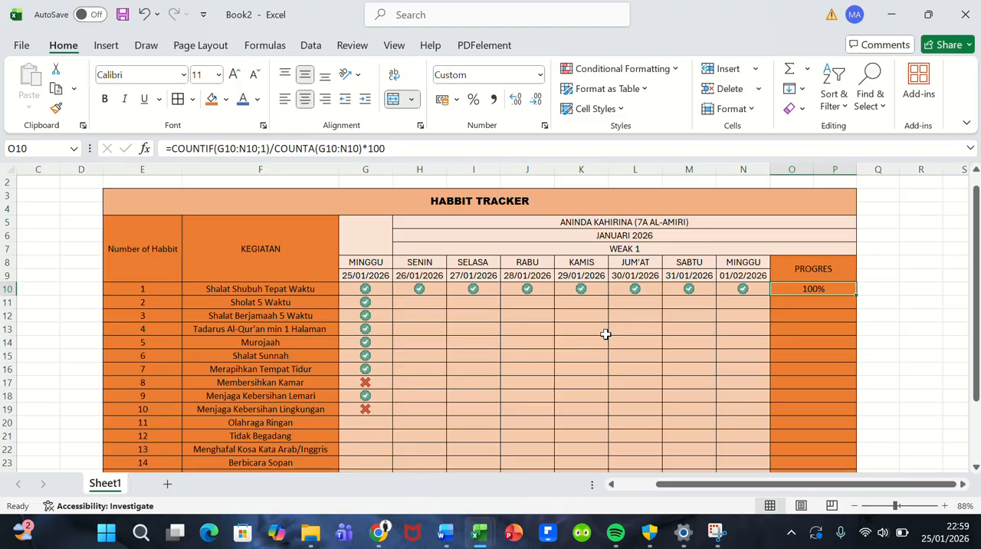
{"action": "scroll", "coordinate": [605, 334], "scroll_direction": "down", "scroll_amount": 2}
{"action": "scroll", "coordinate": [606, 334], "scroll_direction": "right", "scroll_amount": 1}
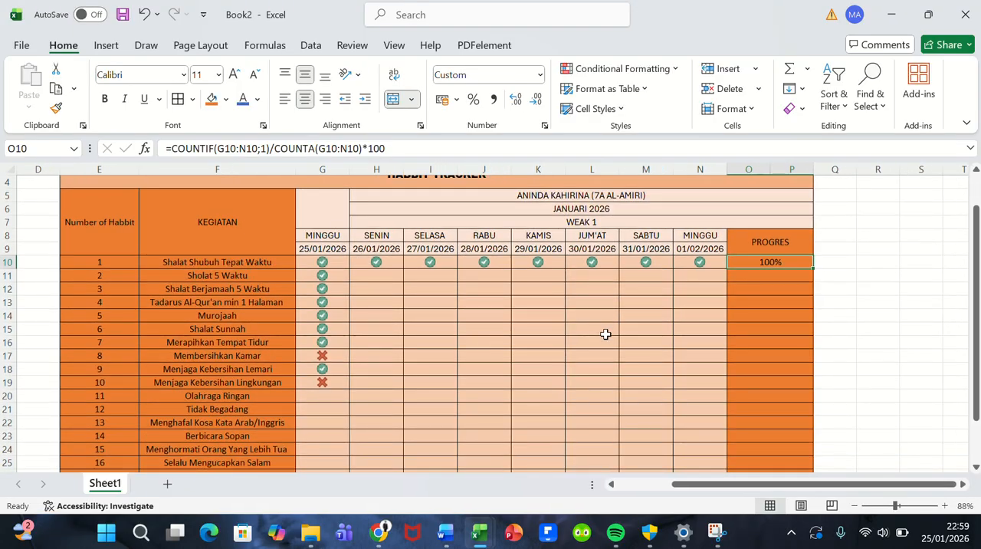
{"action": "scroll", "coordinate": [605, 333], "scroll_direction": "up", "scroll_amount": 1}
{"action": "scroll", "coordinate": [606, 333], "scroll_direction": "down", "scroll_amount": 1}
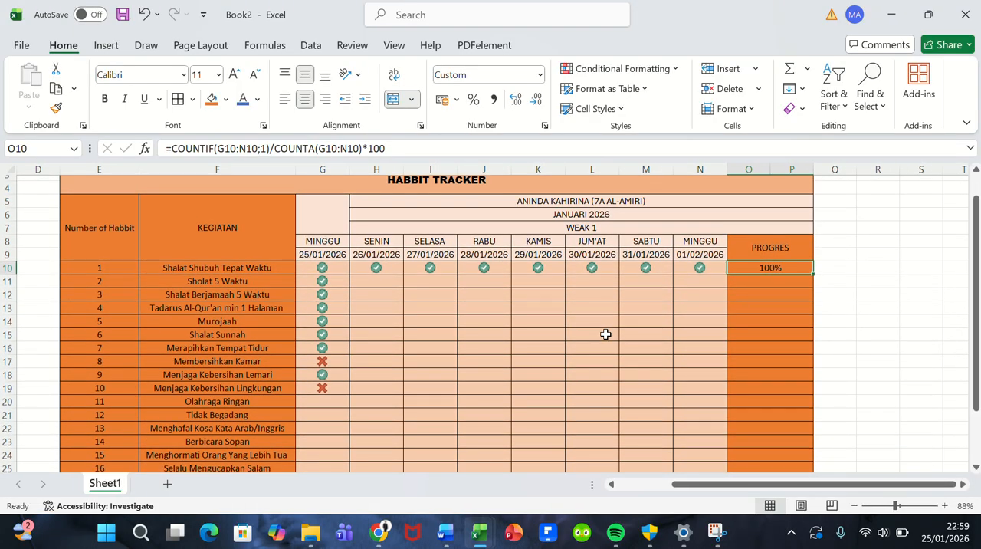
{"action": "scroll", "coordinate": [605, 334], "scroll_direction": "up", "scroll_amount": 1}
{"action": "scroll", "coordinate": [605, 333], "scroll_direction": "left", "scroll_amount": 1}
{"action": "scroll", "coordinate": [606, 333], "scroll_direction": "right", "scroll_amount": 1}
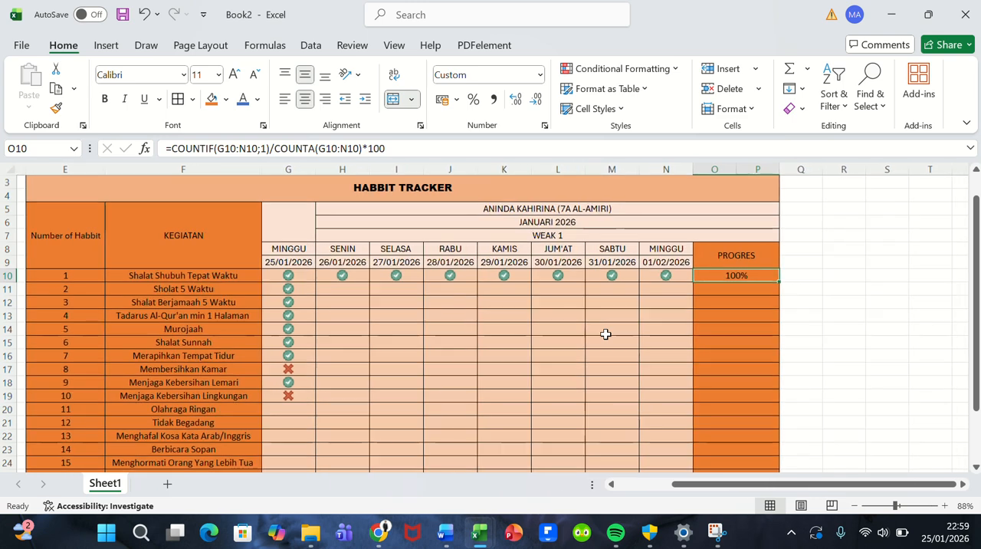
Step: For activity 2, Sholat 5 Waktu, enter 0 for SENIN in H11 and 1 for SELASA in I11
{"action": "scroll", "coordinate": [605, 333], "scroll_direction": "up", "scroll_amount": 1}
{"action": "scroll", "coordinate": [605, 333], "scroll_direction": "down", "scroll_amount": 1}
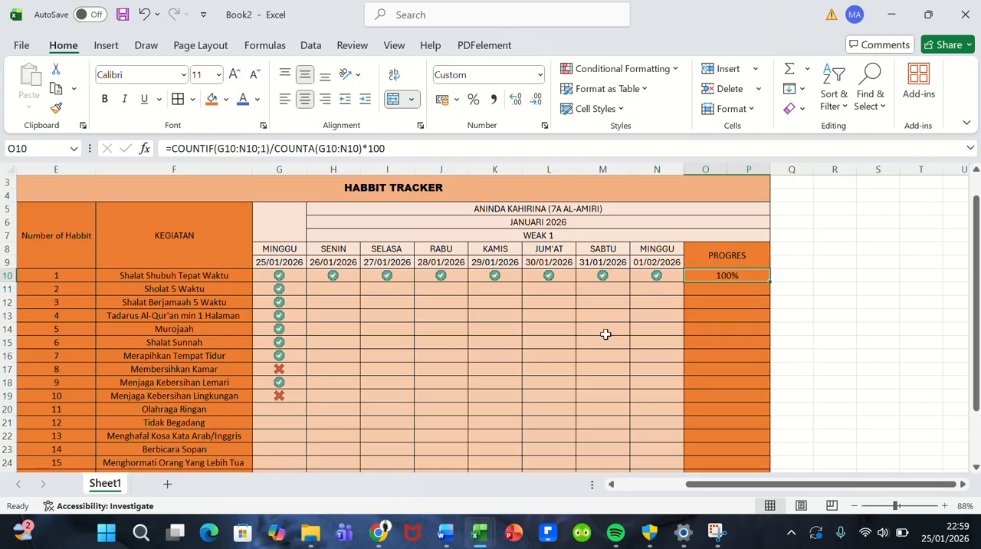
{"action": "scroll", "coordinate": [605, 334], "scroll_direction": "down", "scroll_amount": 1}
{"action": "scroll", "coordinate": [606, 333], "scroll_direction": "up", "scroll_amount": 1}
{"action": "left_click", "coordinate": [340, 301]}
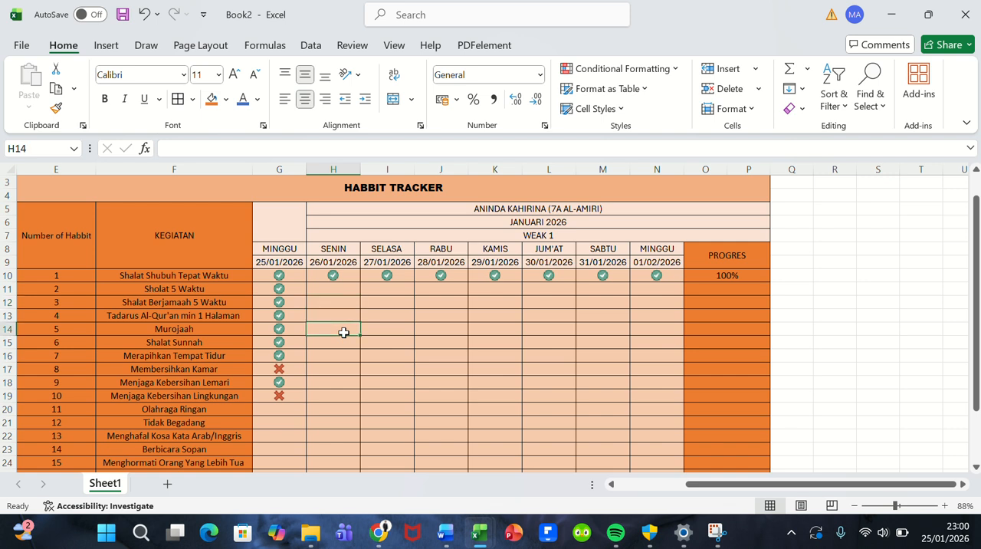
{"action": "left_click", "coordinate": [334, 291]}
{"action": "left_click", "coordinate": [385, 291]}
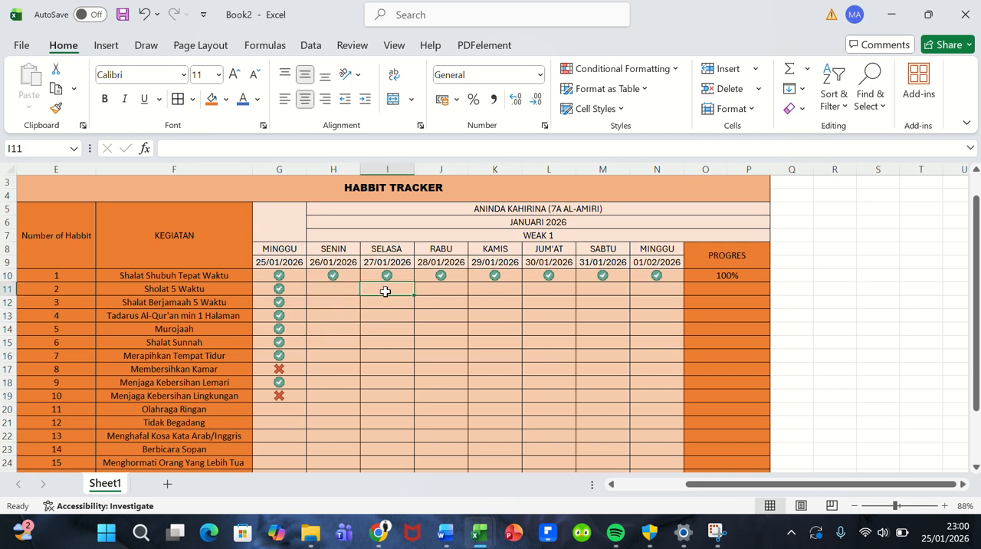
{"action": "left_click", "coordinate": [337, 293]}
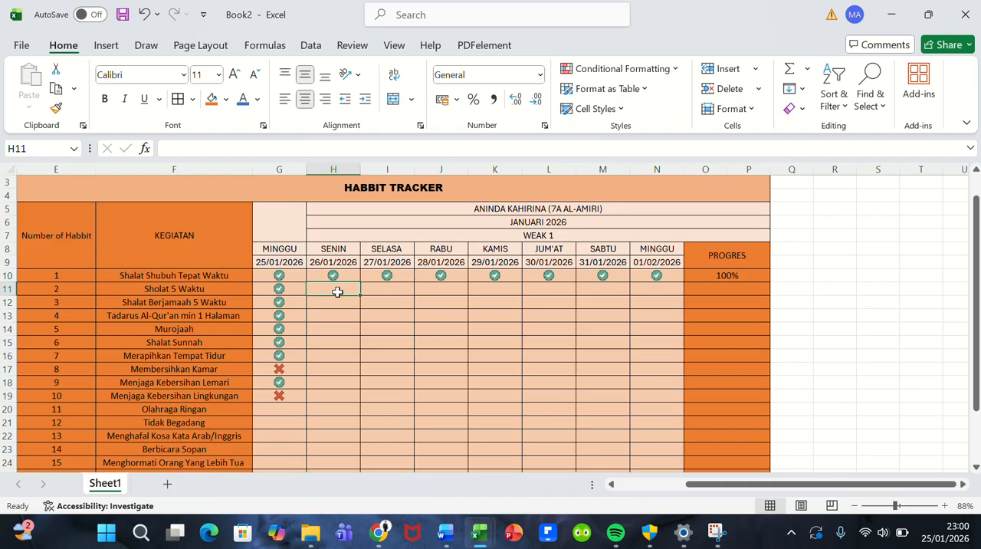
{"action": "type", "text": "0"}
{"action": "key", "text": "Tab"}
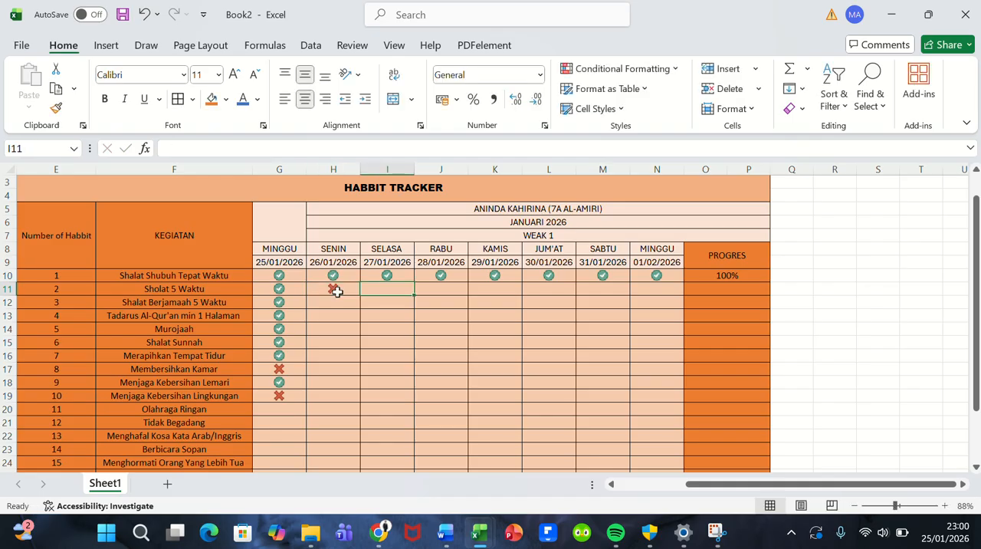
{"action": "type", "text": "1"}
{"action": "key", "text": "Tab"}
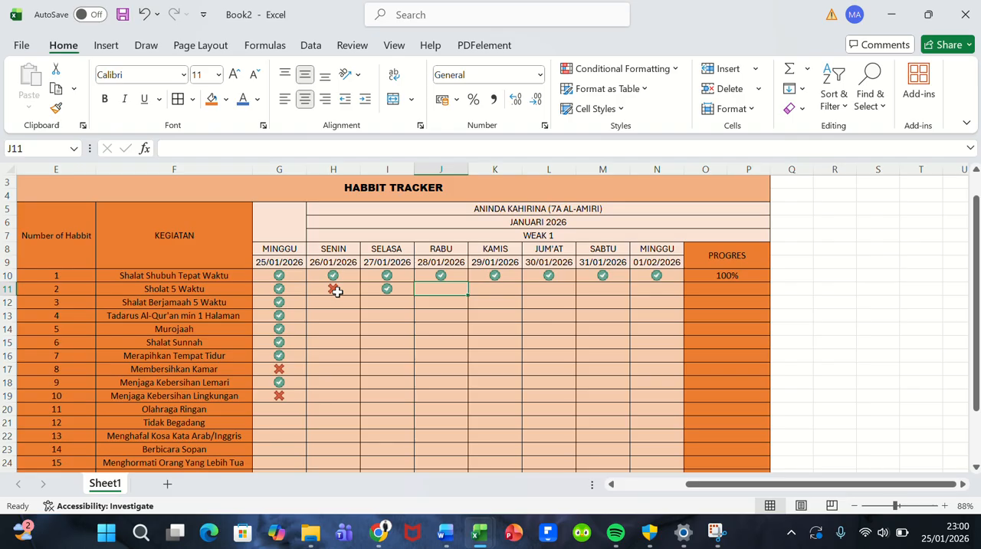
Step: Enter 1 for RABU in activity 2's row, cell J11
{"action": "key", "text": "Down"}
{"action": "key", "text": "Down"}
{"action": "key", "text": "Up"}
{"action": "key", "text": "Up"}
{"action": "type", "text": "1"}
{"action": "key", "text": "ctrl+Return"}
{"action": "key", "text": "Down"}
{"action": "key", "text": "Up"}
{"action": "key", "text": "Right"}
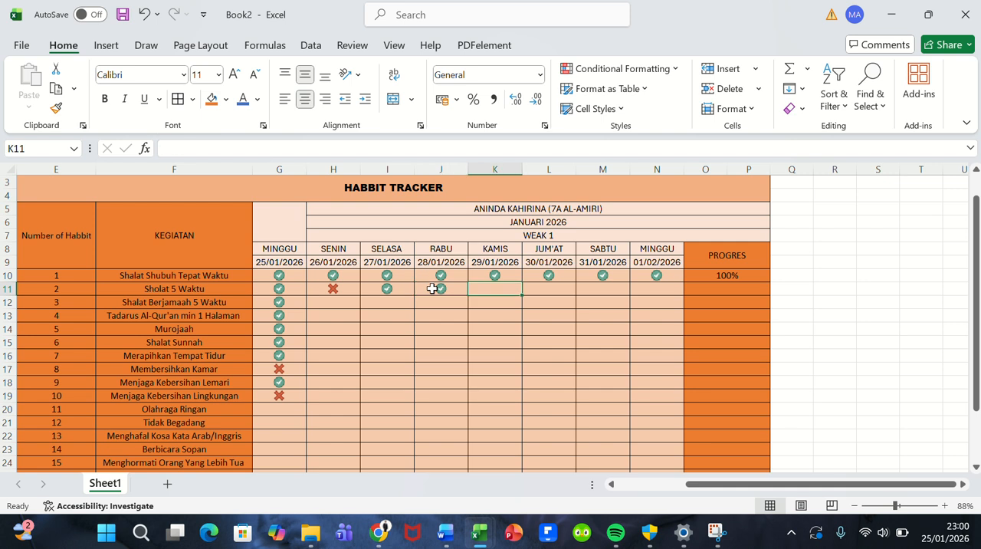
{"action": "key", "text": "Left"}
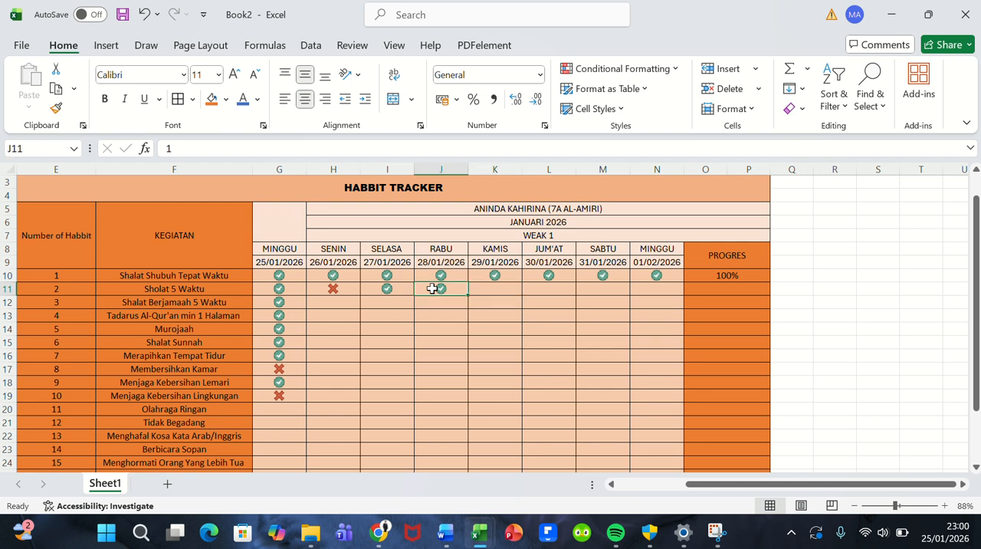
Step: In the RABU column, enter 1 for activity 3 and 0 for activities 4 and 5
{"action": "key", "text": "Down"}
{"action": "type", "text": "1"}
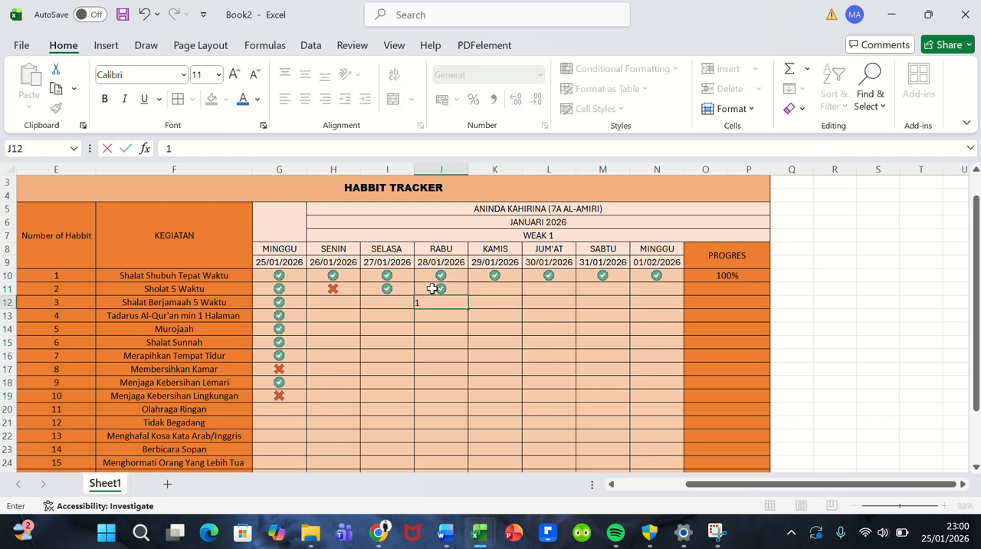
{"action": "key", "text": "Return"}
{"action": "type", "text": "0"}
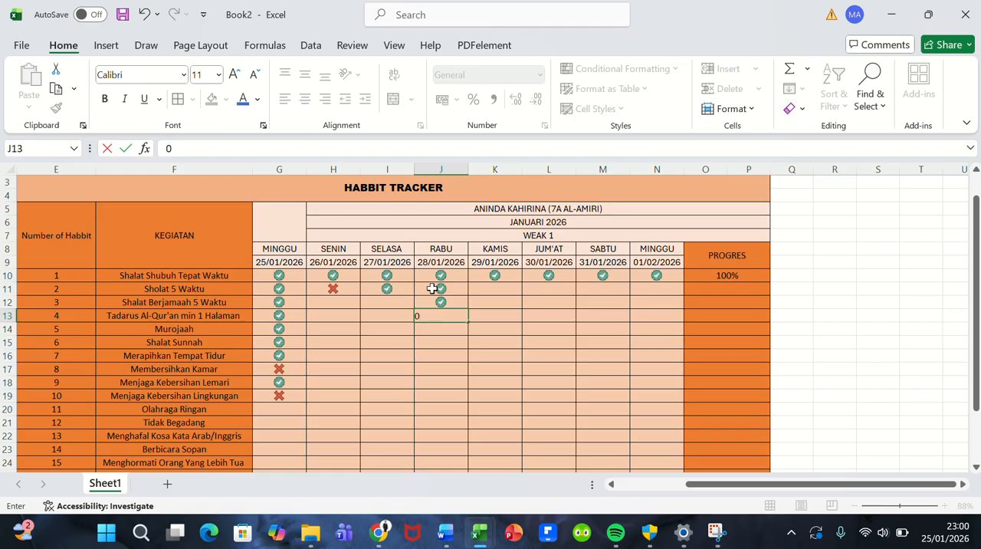
{"action": "key", "text": "Return"}
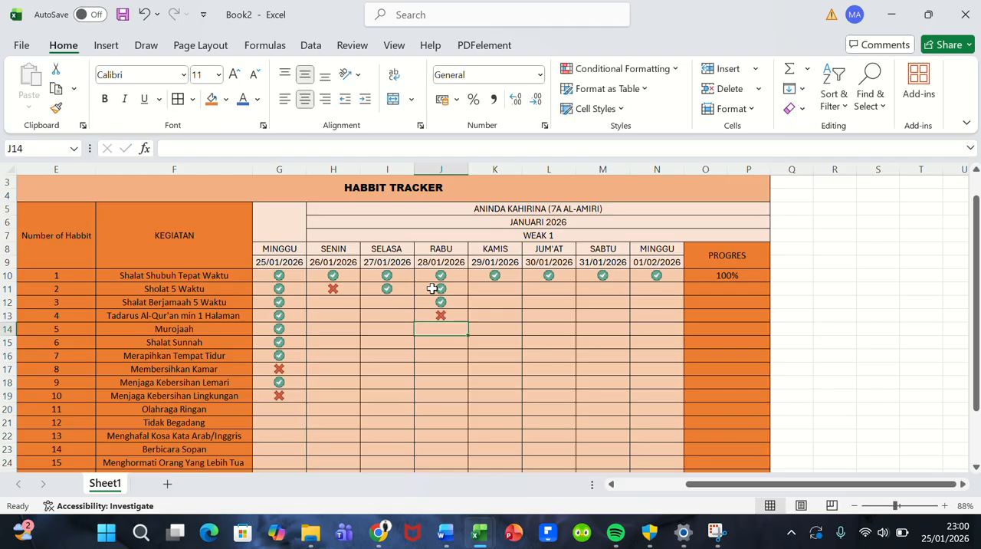
{"action": "type", "text": "0"}
{"action": "key", "text": "ctrl+Return"}
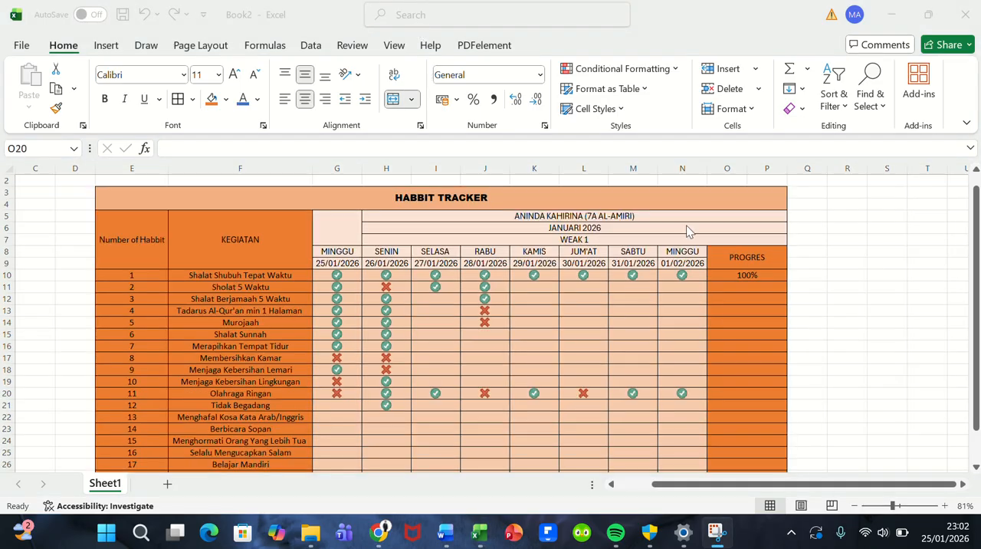
Step: Review activity 1's PROGRES formula in O10 and fill it down through activity 9 in row 18
{"action": "left_click", "coordinate": [729, 280]}
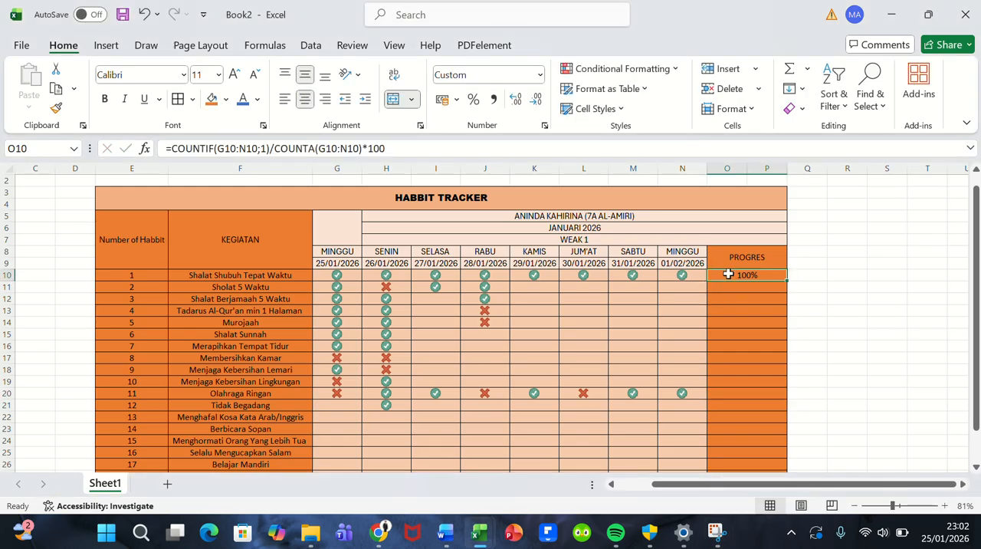
{"action": "double_click", "coordinate": [728, 274]}
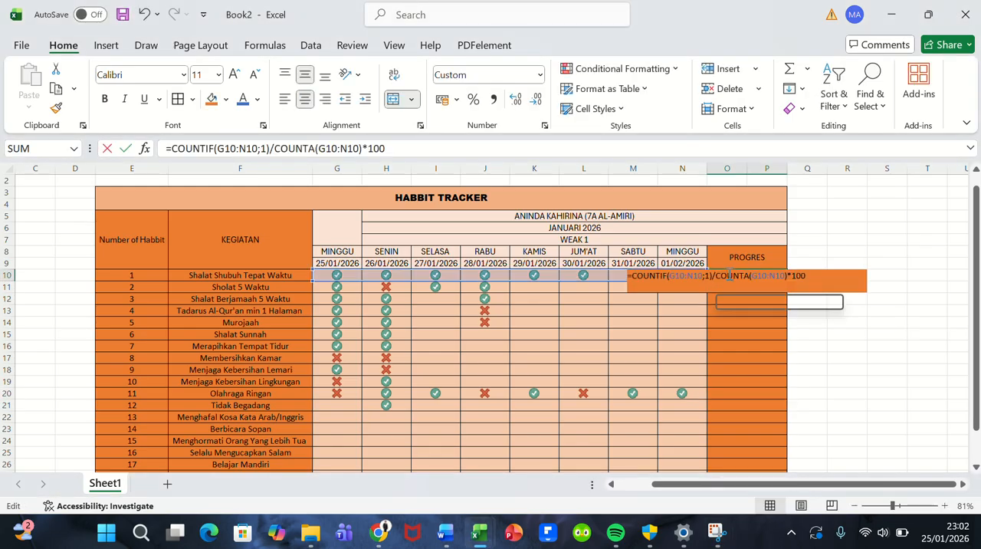
{"action": "left_click", "coordinate": [722, 335]}
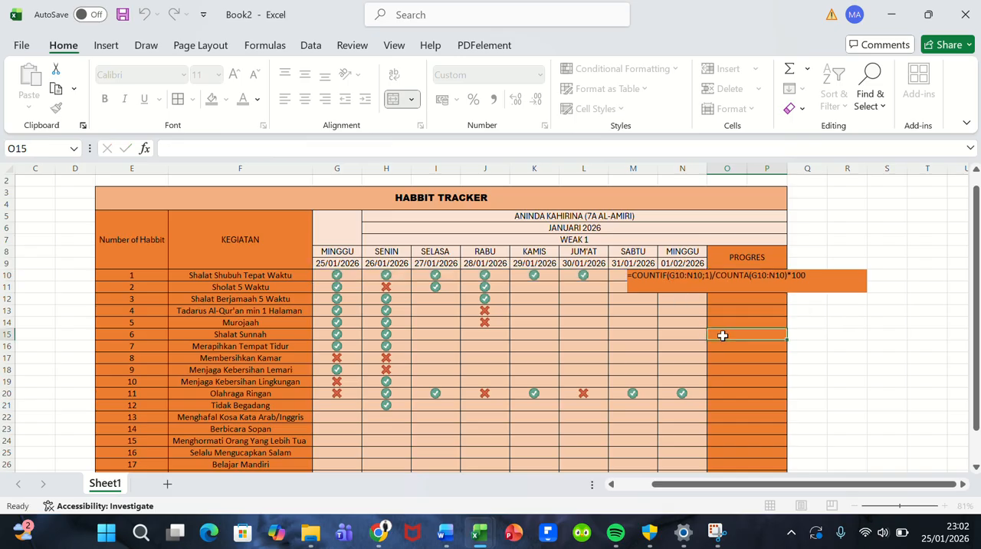
{"action": "left_click", "coordinate": [740, 276]}
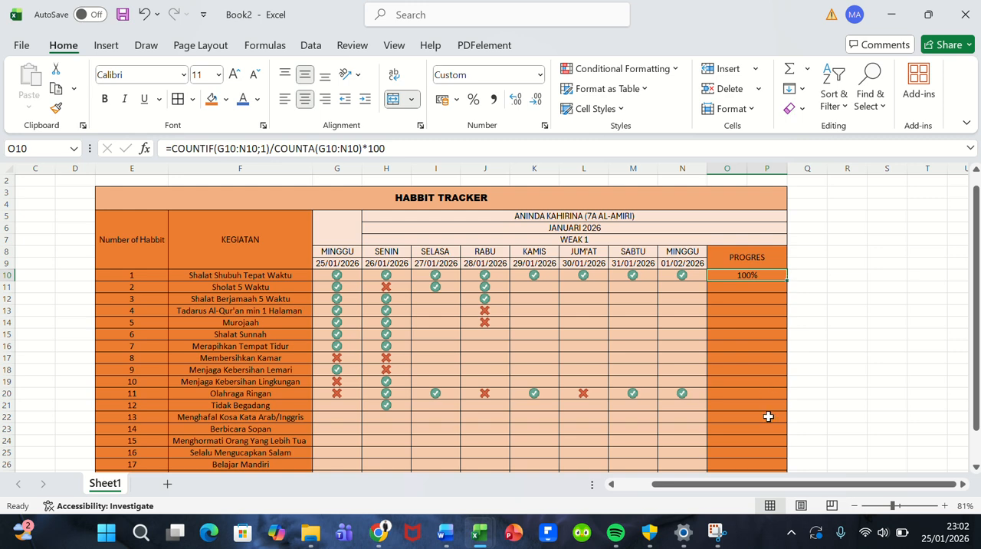
{"action": "scroll", "coordinate": [768, 416], "scroll_direction": "down", "scroll_amount": 3}
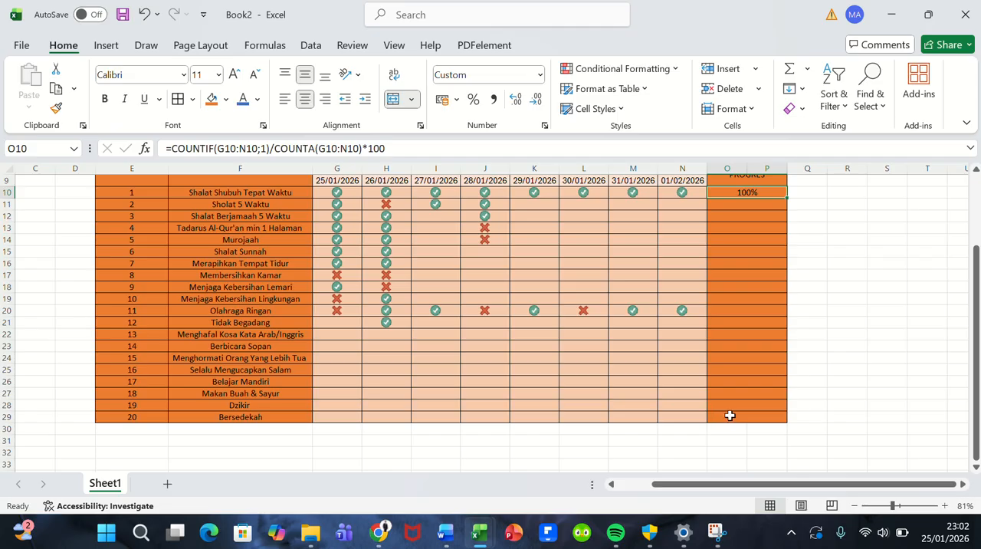
{"action": "scroll", "coordinate": [740, 418], "scroll_direction": "up", "scroll_amount": 1}
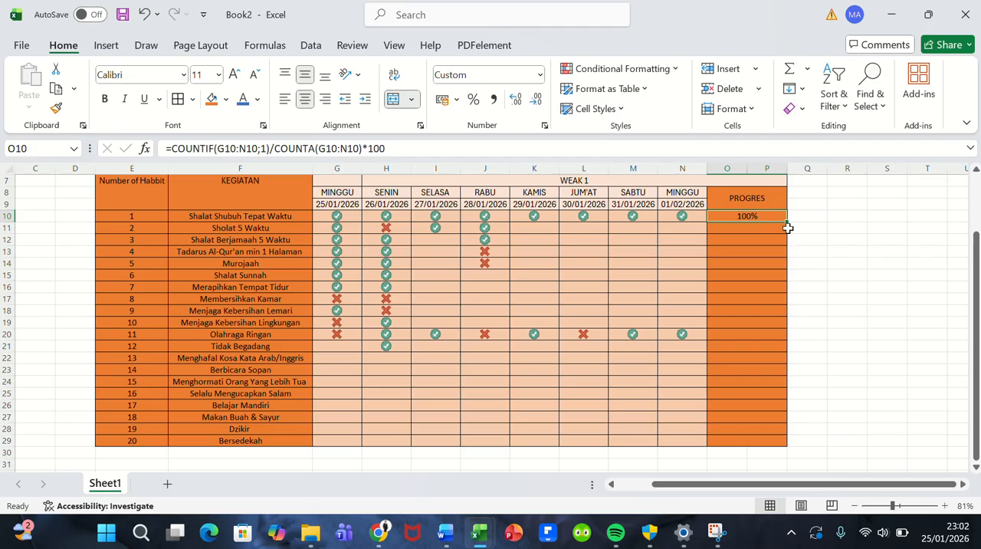
{"action": "scroll", "coordinate": [786, 223], "scroll_direction": "up", "scroll_amount": 7}
{"action": "scroll", "coordinate": [789, 224], "scroll_direction": "down", "scroll_amount": 1}
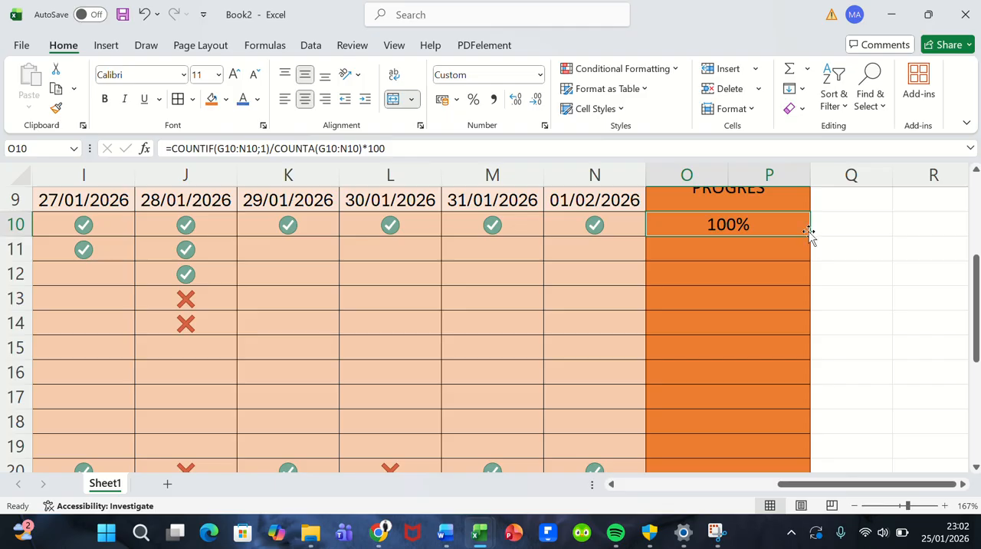
{"action": "left_click_drag", "start_coordinate": [809, 236], "coordinate": [792, 435]}
{"action": "scroll", "coordinate": [792, 435], "scroll_direction": "down", "scroll_amount": 1}
{"action": "scroll", "coordinate": [792, 435], "scroll_direction": "down", "scroll_amount": 3}
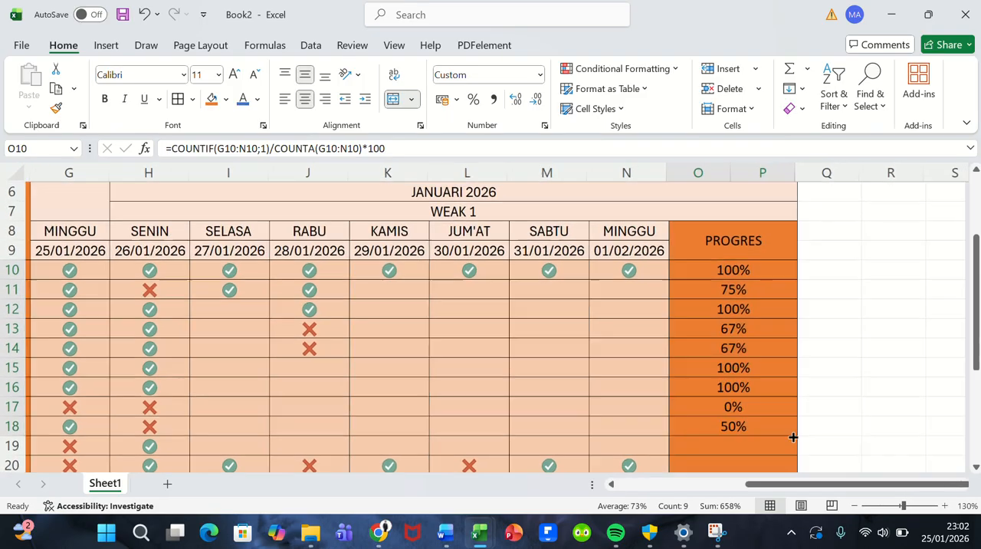
Step: Extend the PROGRES formula fill down to activity 20 in row 29
{"action": "scroll", "coordinate": [792, 436], "scroll_direction": "down", "scroll_amount": 2}
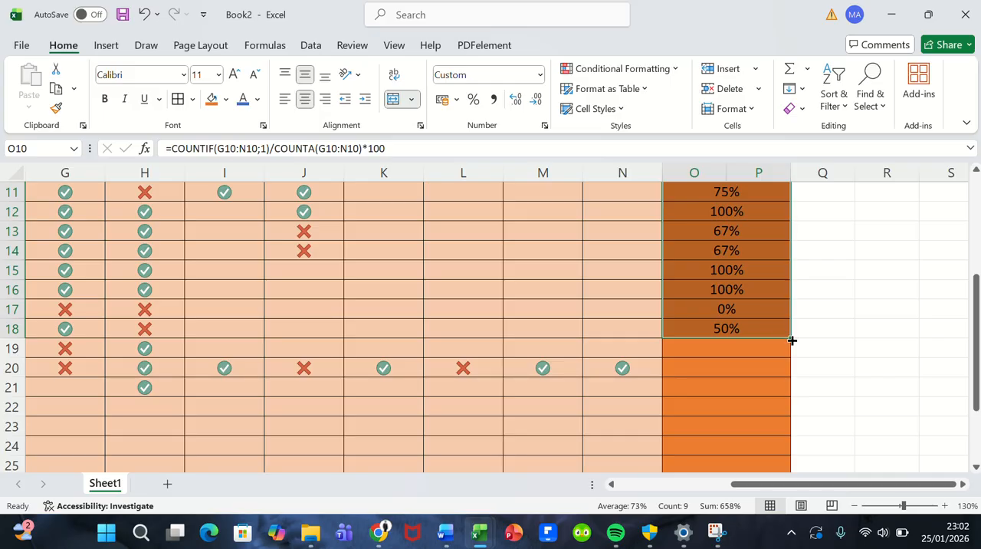
{"action": "left_click_drag", "start_coordinate": [792, 339], "coordinate": [762, 425]}
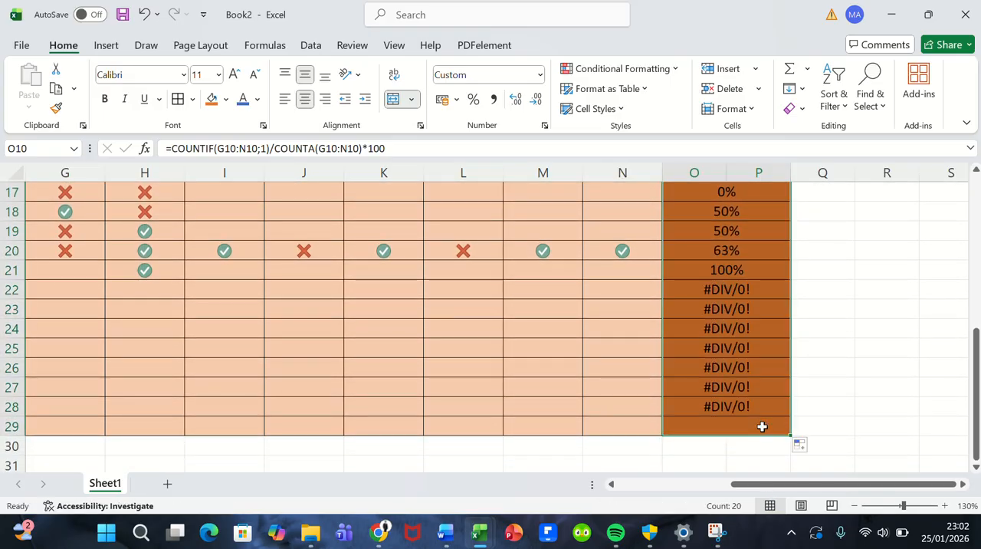
{"action": "scroll", "coordinate": [663, 404], "scroll_direction": "down", "scroll_amount": 3}
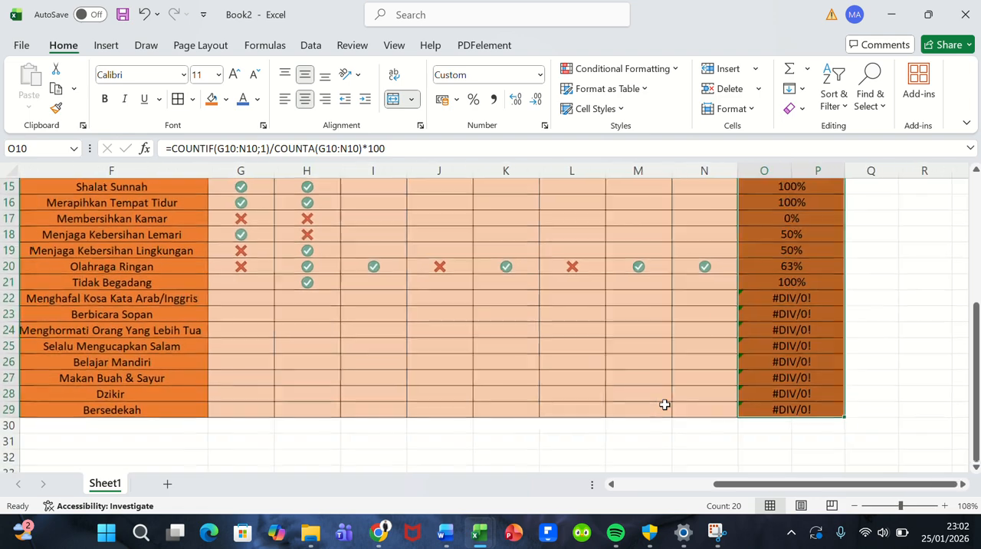
{"action": "scroll", "coordinate": [664, 404], "scroll_direction": "up", "scroll_amount": 2}
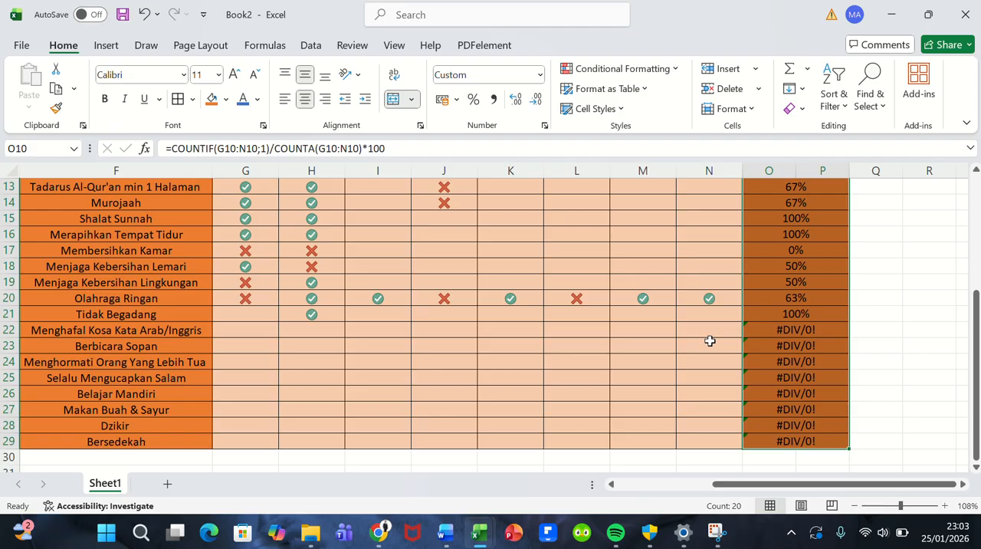
Step: Examine the PROGRES formula in O22 for activity 13, Menghafal Kosa Kata Arab/Inggris, against its day cells
{"action": "left_click", "coordinate": [251, 334]}
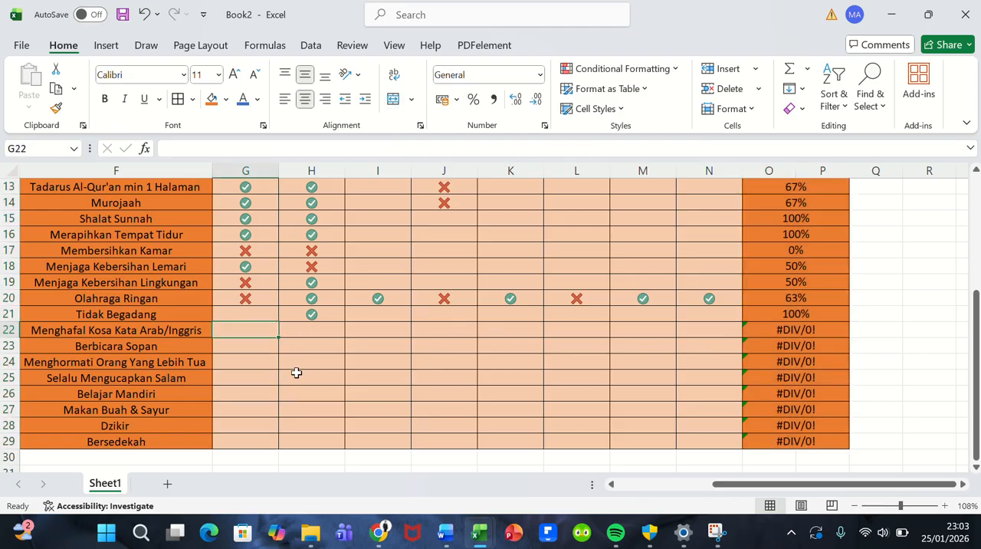
{"action": "left_click", "coordinate": [308, 336]}
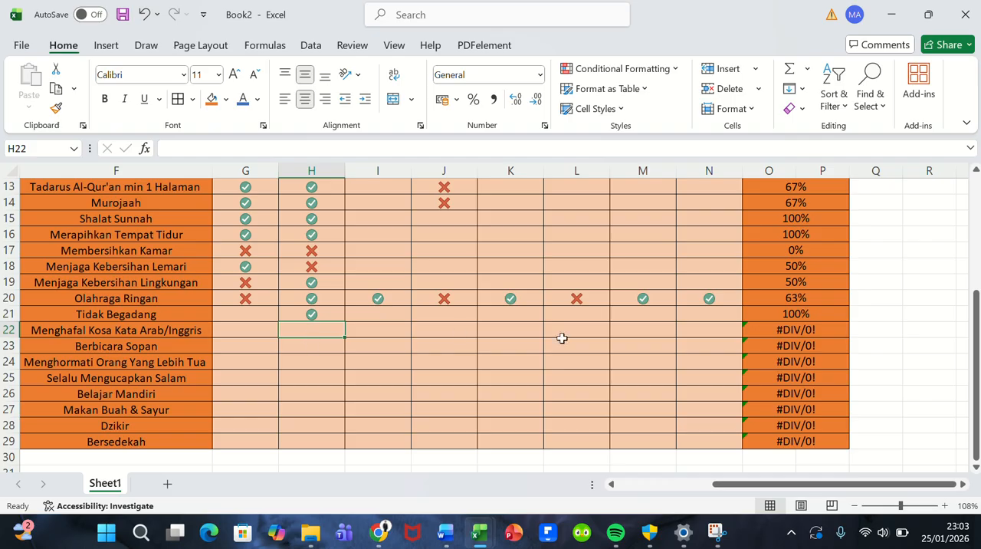
{"action": "double_click", "coordinate": [791, 329]}
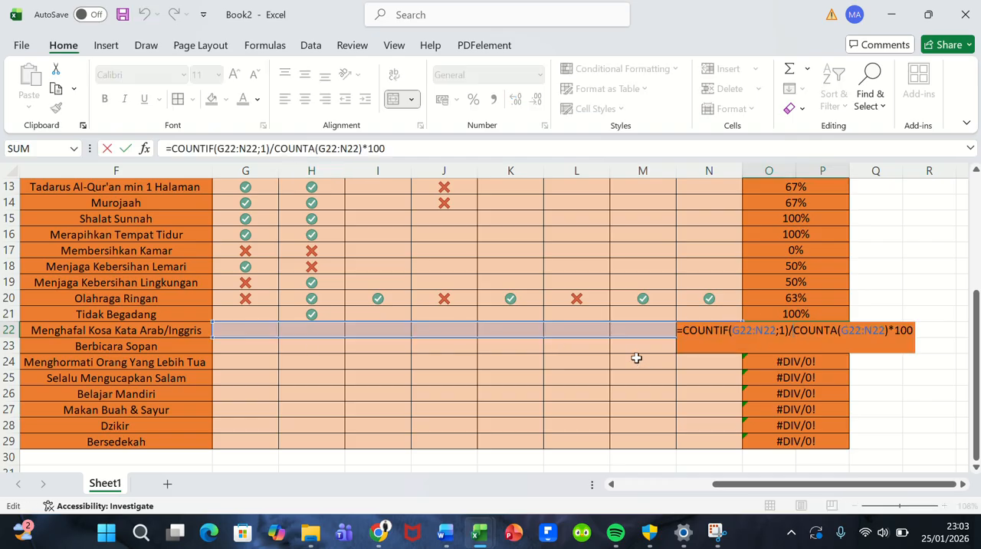
{"action": "left_click", "coordinate": [620, 328]}
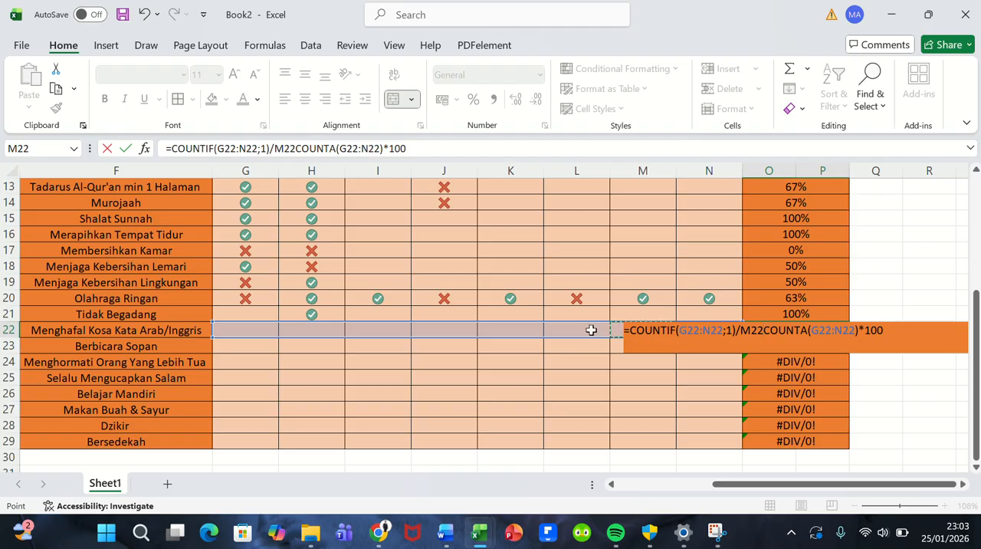
{"action": "left_click", "coordinate": [591, 329]}
{"action": "key", "text": "ctrl+z"}
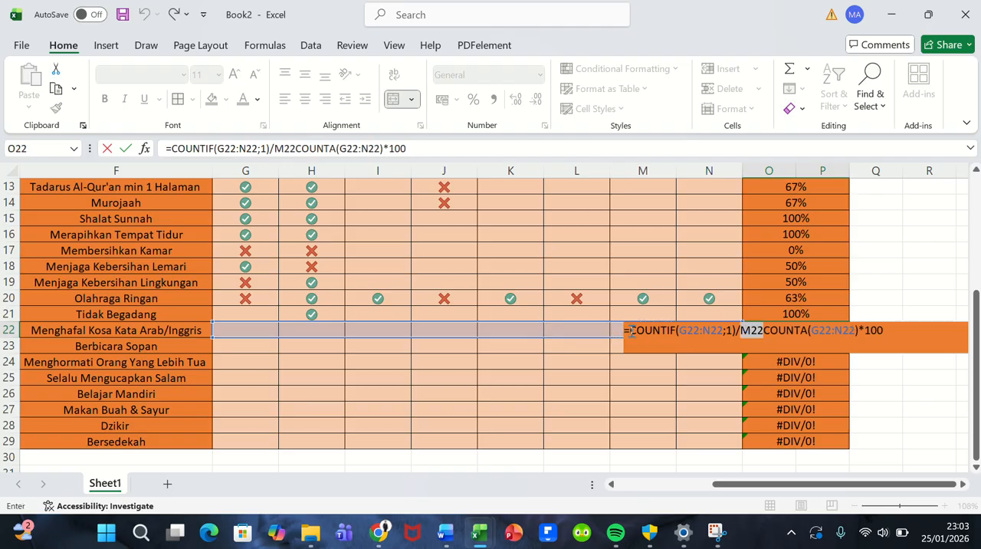
{"action": "key", "text": "ctrl+y"}
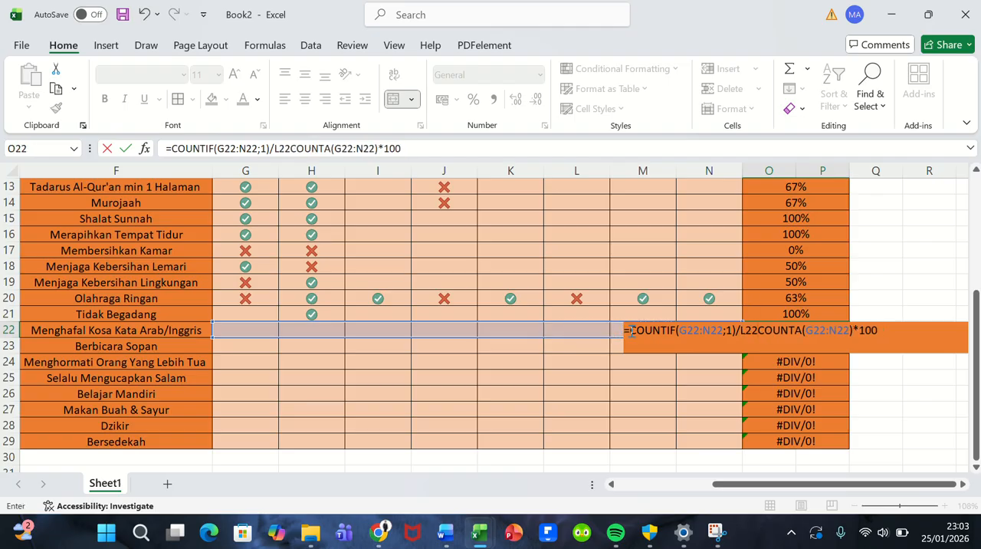
{"action": "left_click", "coordinate": [811, 373]}
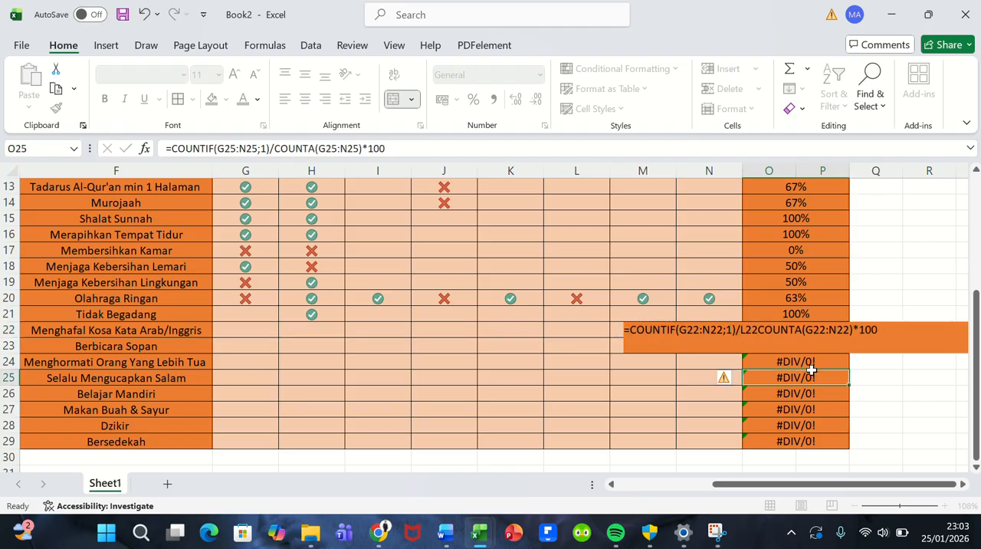
{"action": "double_click", "coordinate": [802, 331]}
{"action": "left_click", "coordinate": [810, 378]}
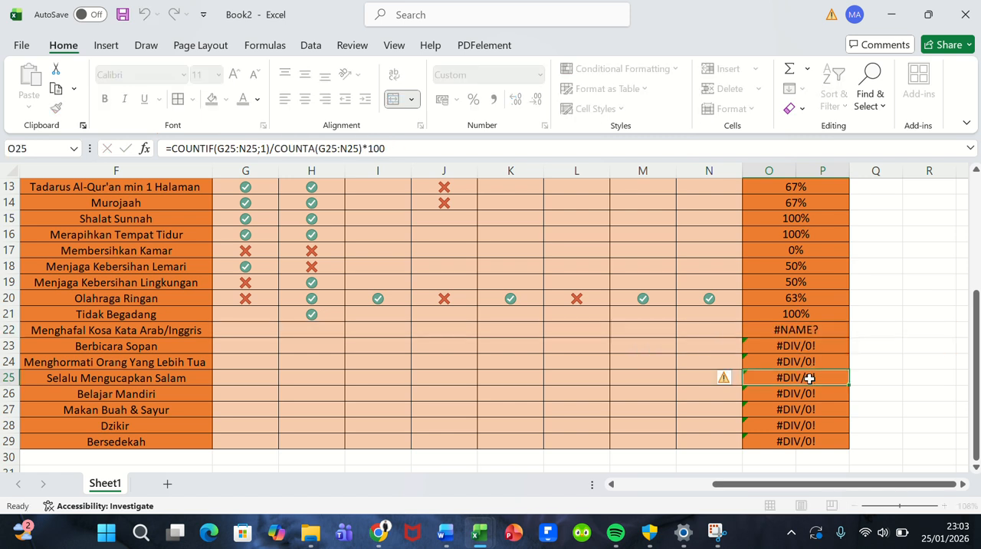
Step: Enter 1 in G25 and H25 for Selalu Mengucapkan Salam on 25/01/2026 and 26/01/2026
{"action": "left_click", "coordinate": [245, 373]}
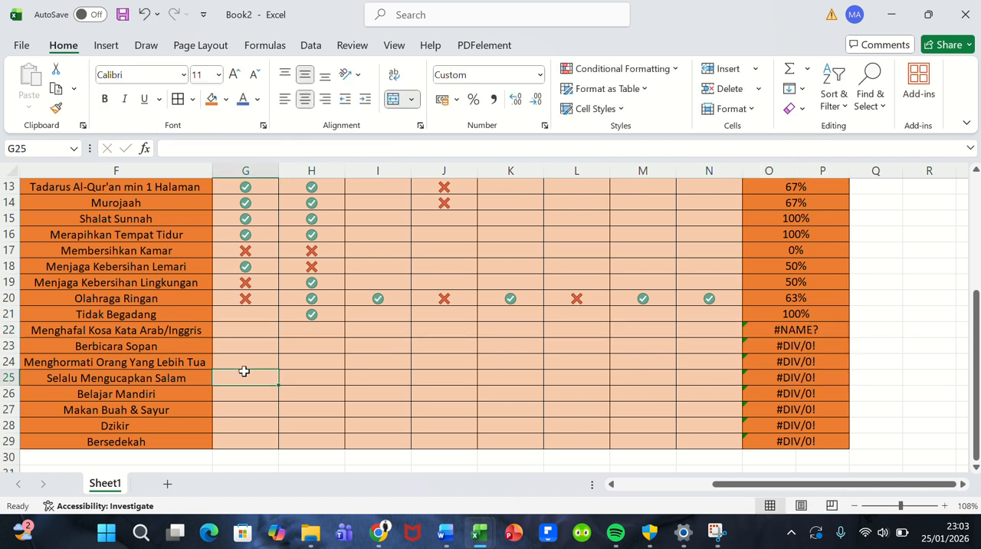
{"action": "type", "text": "1"}
{"action": "key", "text": "Tab"}
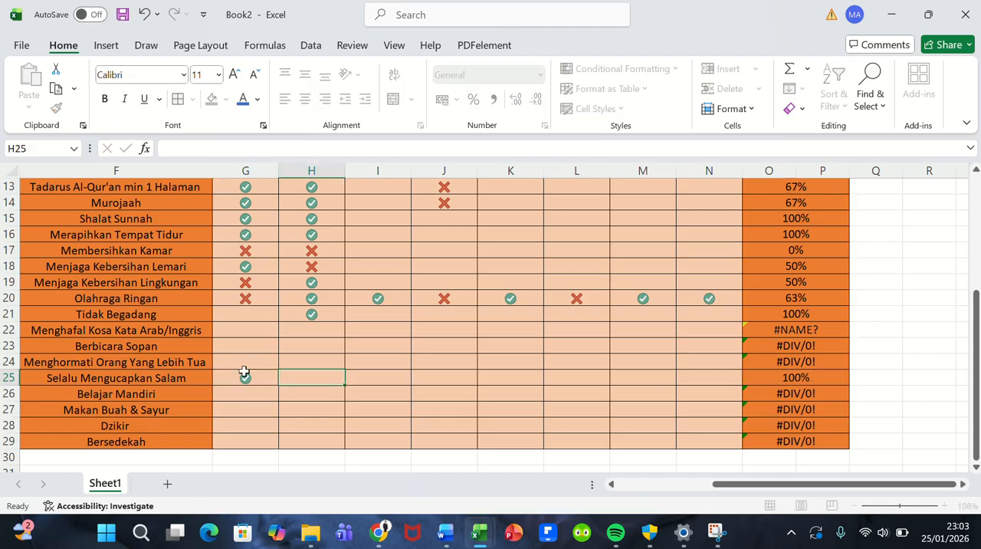
{"action": "type", "text": "1"}
{"action": "key", "text": "Tab"}
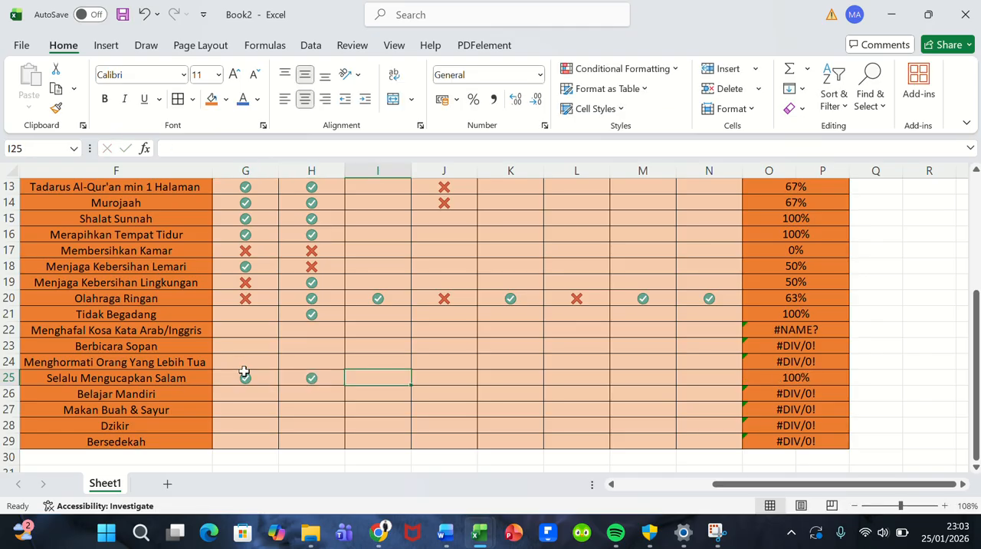
Step: Complete Selalu Mengucapkan Salam's day marks in I25 through N25 with 1, 0, 0, 1, 1 and 0
{"action": "type", "text": "1"}
{"action": "key", "text": "Tab"}
{"action": "type", "text": "0"}
{"action": "key", "text": "Tab"}
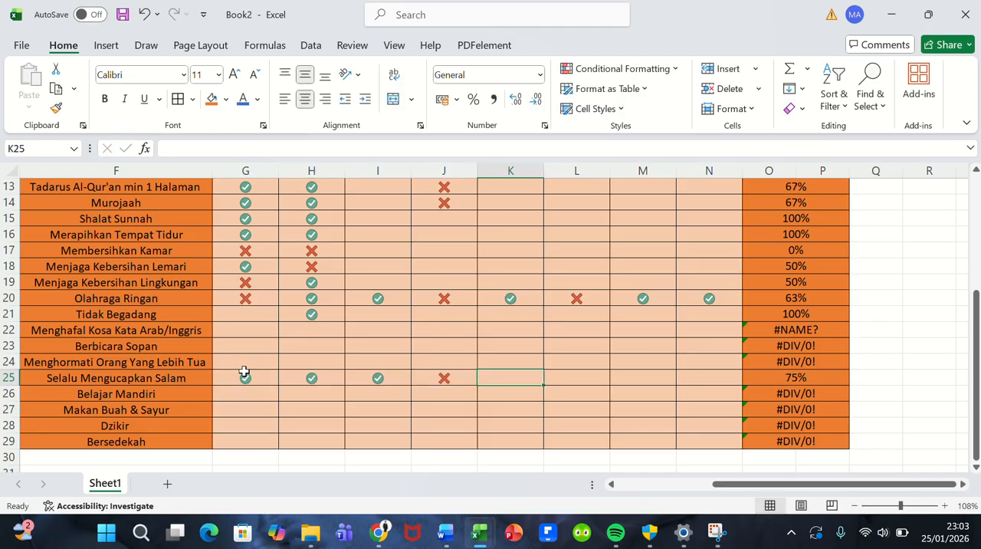
{"action": "type", "text": "0"}
{"action": "key", "text": "Tab"}
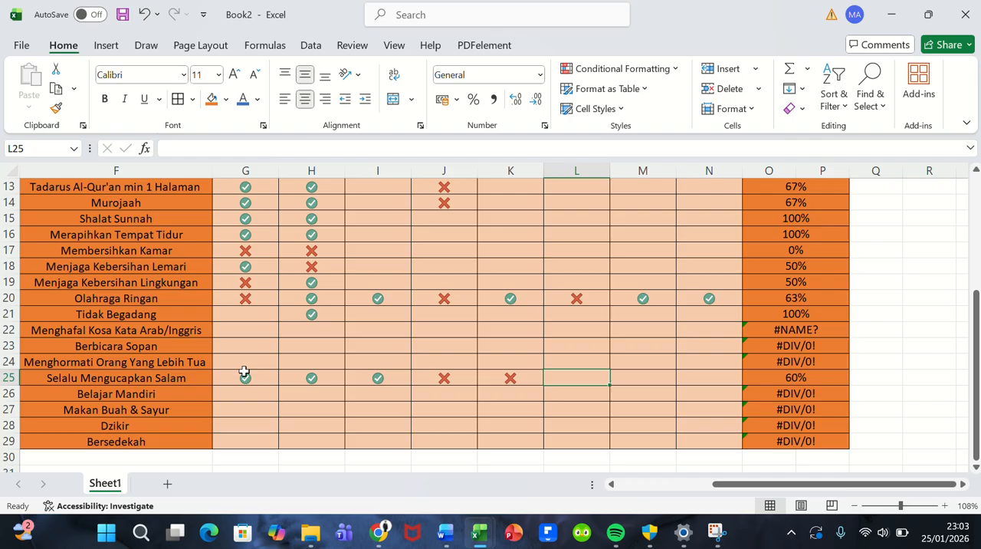
{"action": "type", "text": "1"}
{"action": "key", "text": "Tab"}
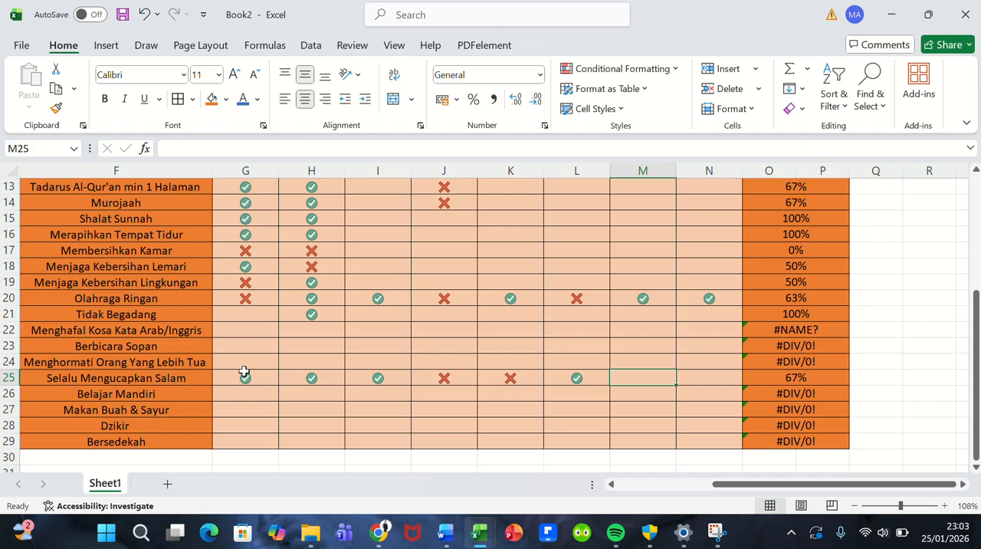
{"action": "type", "text": "1"}
{"action": "key", "text": "Tab"}
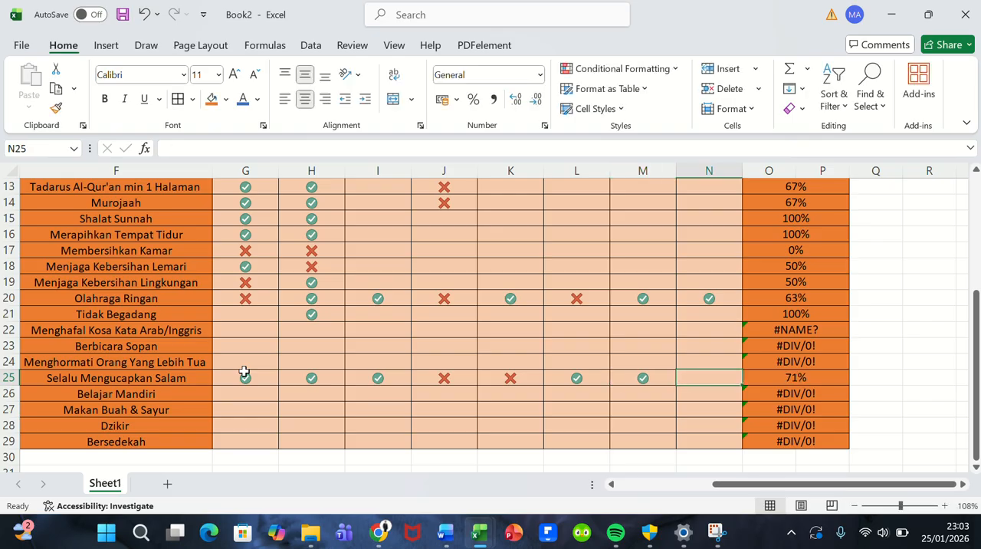
{"action": "type", "text": "0"}
{"action": "key", "text": "Tab"}
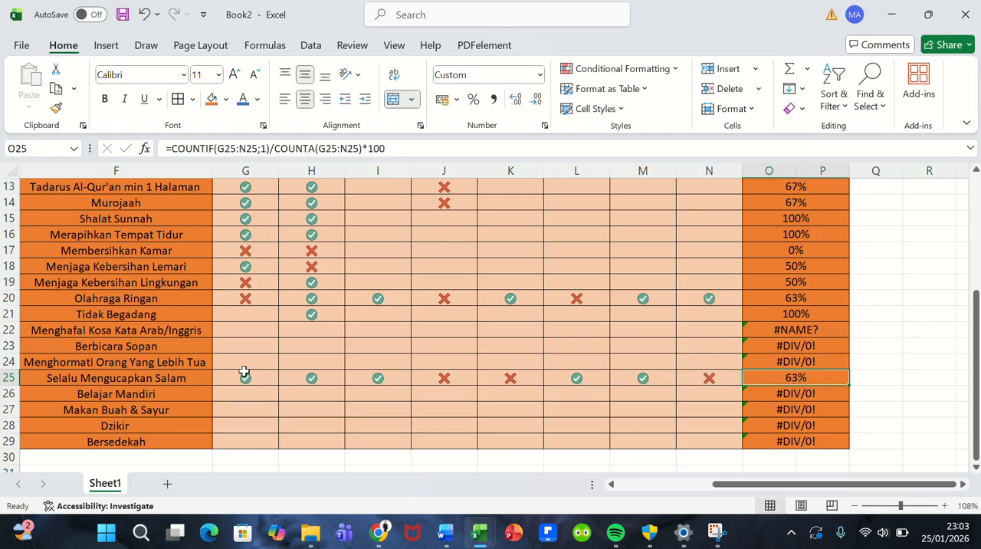
{"action": "key", "text": "Return"}
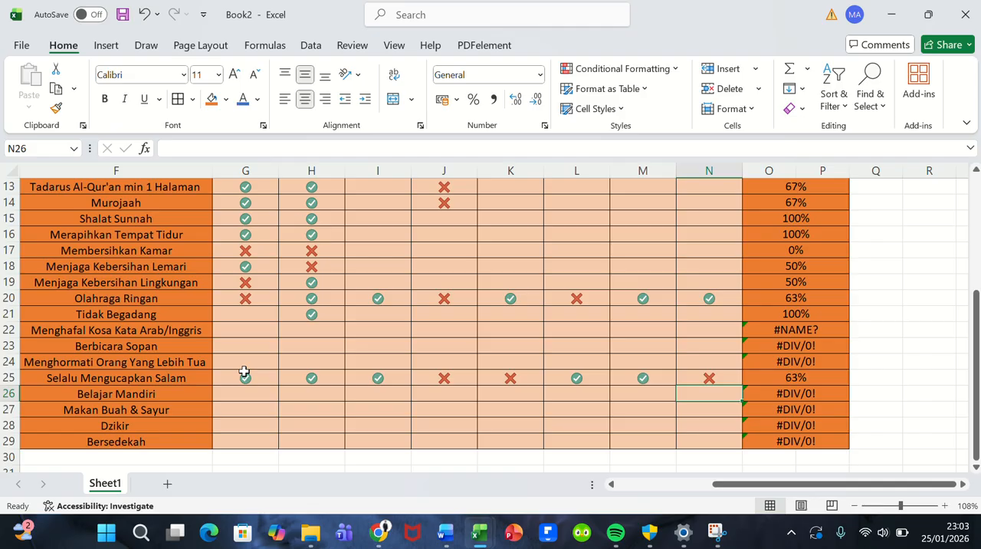
Step: Enter 0 in H26 and I26 for Belajar Mandiri on 26/01/2026 and 27/01/2026
{"action": "key", "text": "Left"}
{"action": "key", "text": "Left"}
{"action": "key", "text": "Left"}
{"action": "key", "text": "Left"}
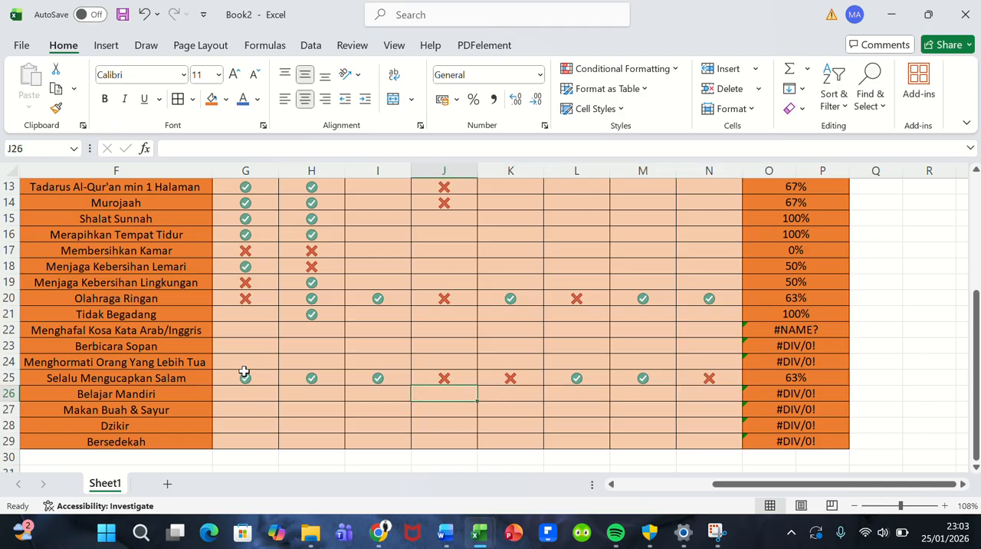
{"action": "key", "text": "Left"}
{"action": "key", "text": "Left"}
{"action": "key", "text": "Right"}
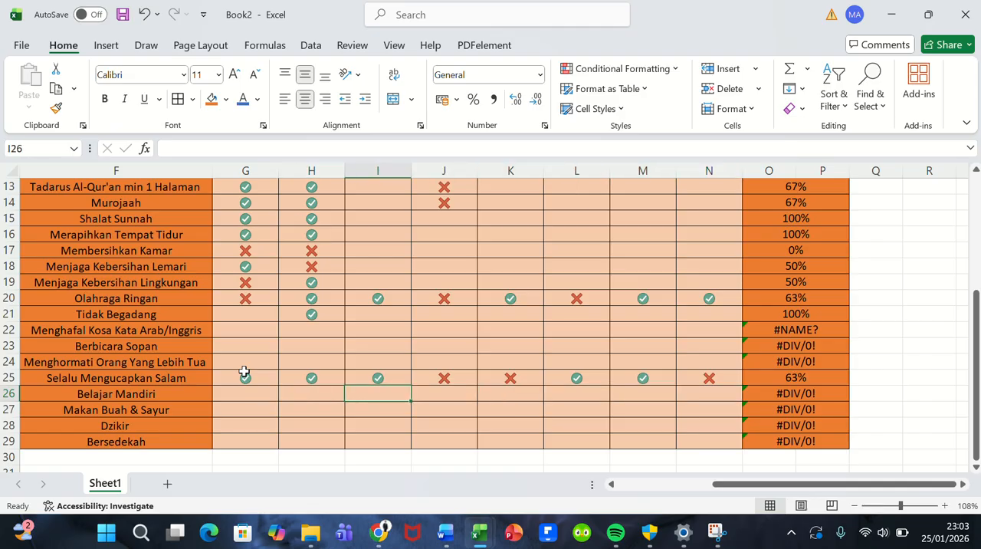
{"action": "key", "text": "Left"}
{"action": "type", "text": "0"}
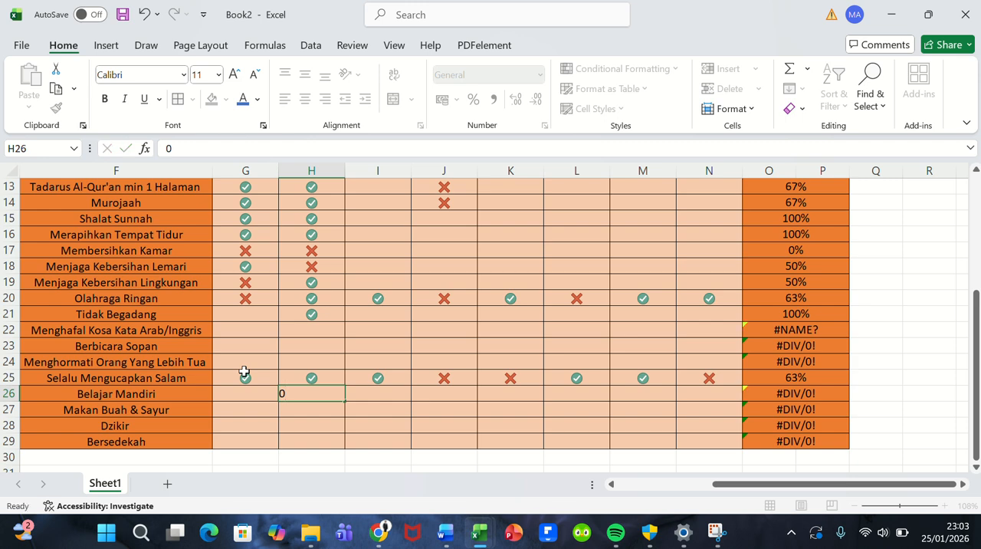
{"action": "key", "text": "Right"}
{"action": "type", "text": "0"}
{"action": "key", "text": "Right"}
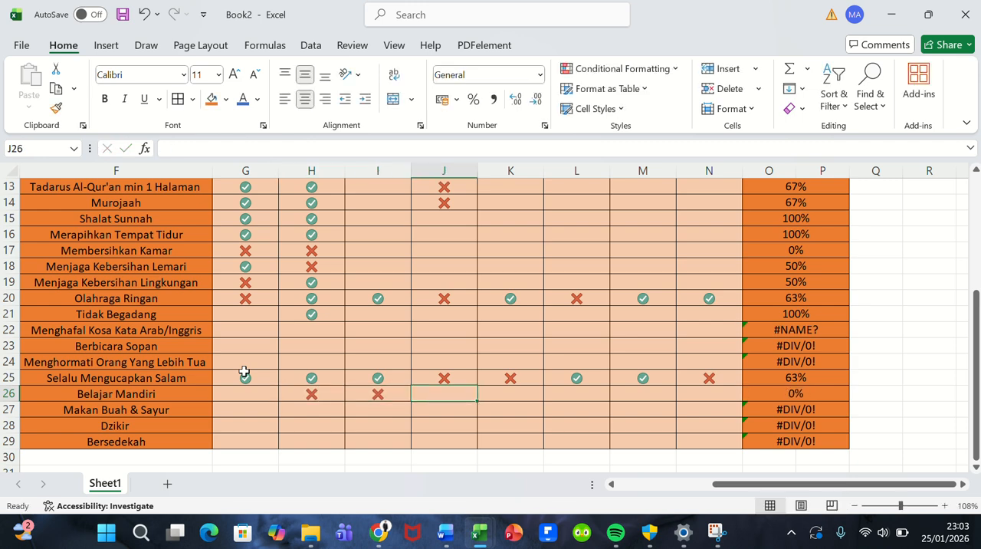
Step: Enter 1 in J26 through N26 for Belajar Mandiri's remaining days, 28/01/2026 to 01/02/2026
{"action": "type", "text": "1"}
{"action": "key", "text": "Right"}
{"action": "type", "text": "1"}
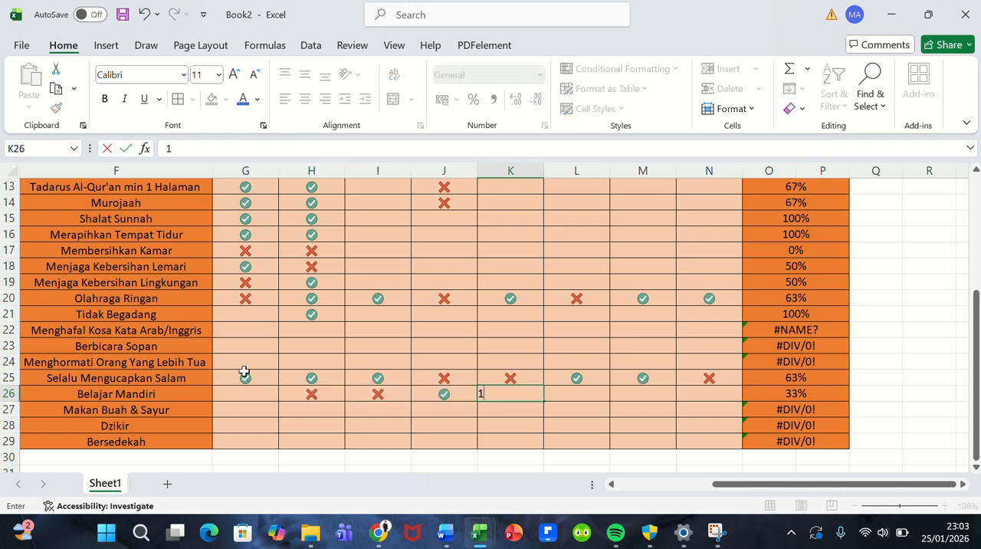
{"action": "key", "text": "Right"}
{"action": "type", "text": "1"}
{"action": "key", "text": "Right"}
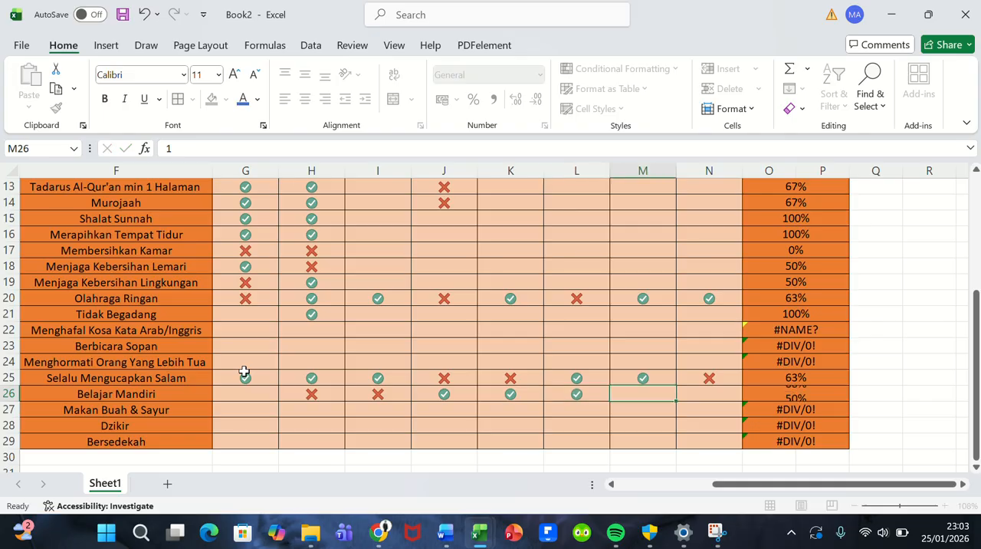
{"action": "key", "text": "Escape"}
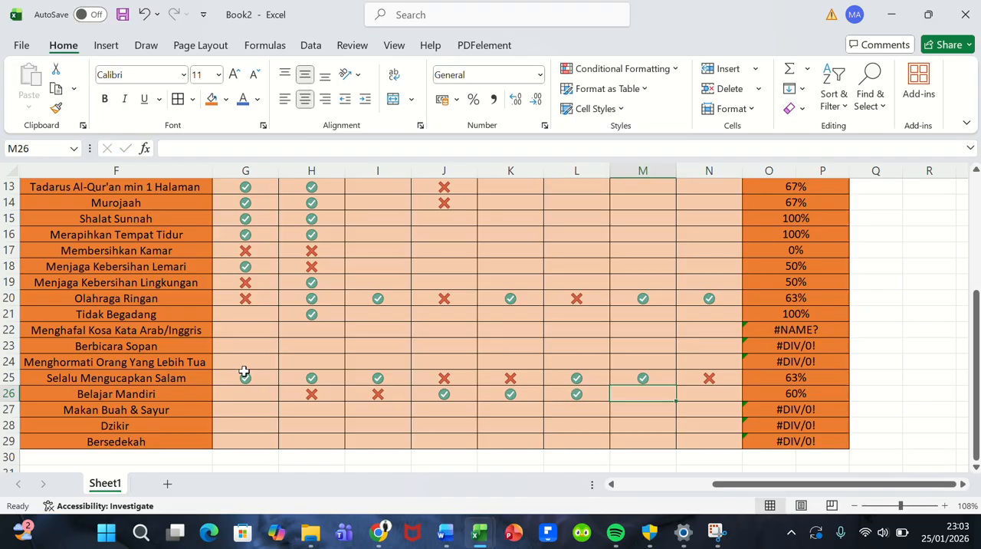
{"action": "type", "text": "1"}
{"action": "key", "text": "Right"}
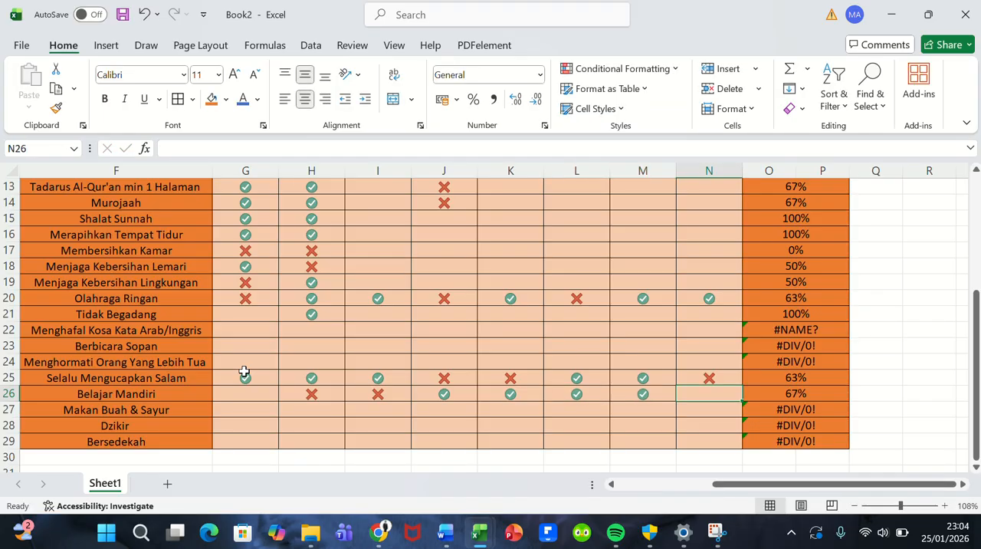
{"action": "type", "text": "1"}
{"action": "key", "text": "Return"}
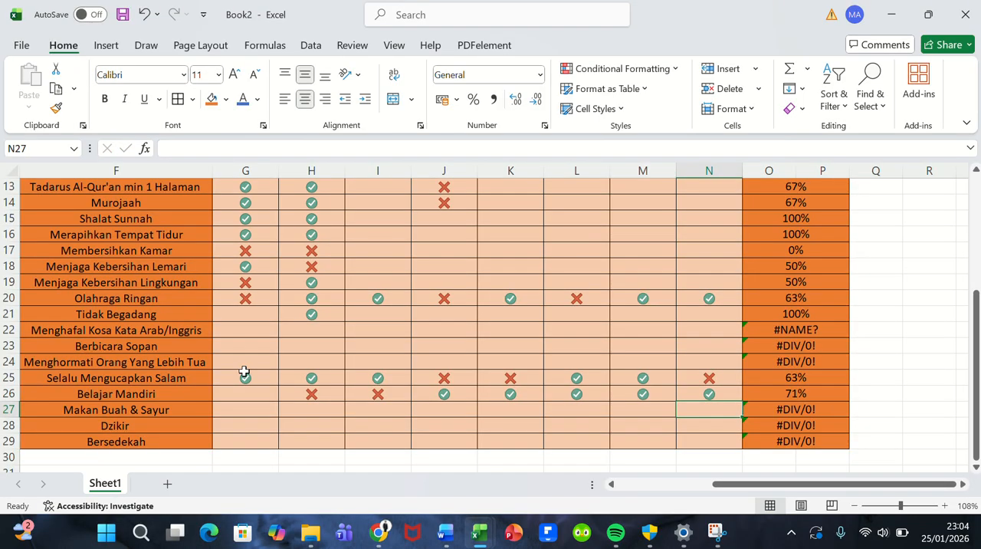
Step: Enter 0 in K27 and J27 for Makan Buah & Sayur on 29/01/2026 and 28/01/2026
{"action": "key", "text": "Left"}
{"action": "key", "text": "Left"}
{"action": "key", "text": "Left"}
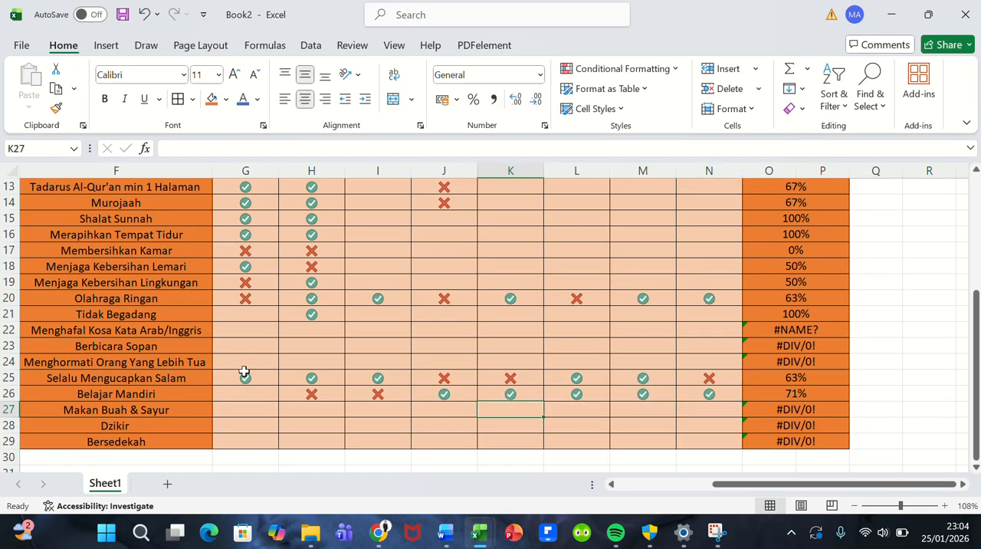
{"action": "type", "text": "0"}
{"action": "key", "text": "Left"}
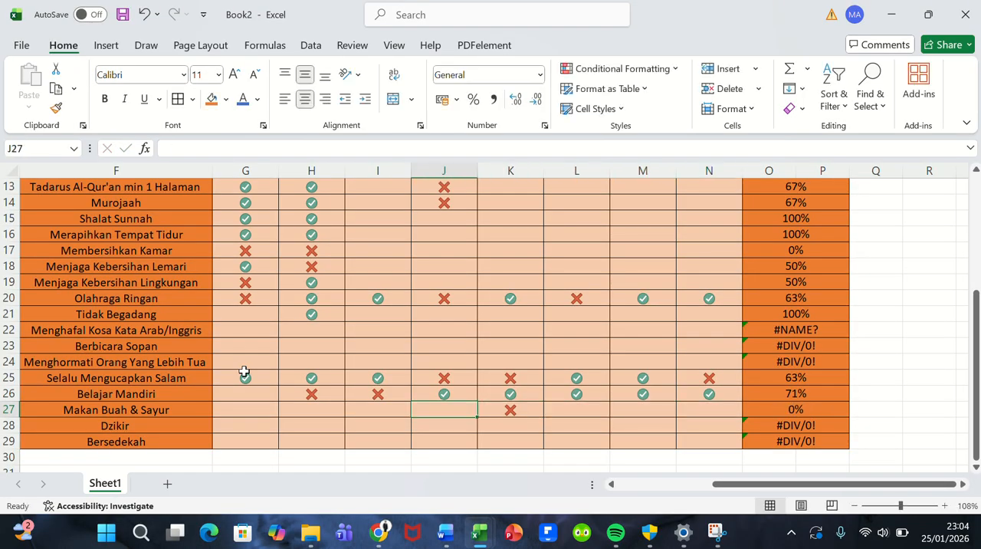
{"action": "type", "text": "0"}
{"action": "key", "text": "Left"}
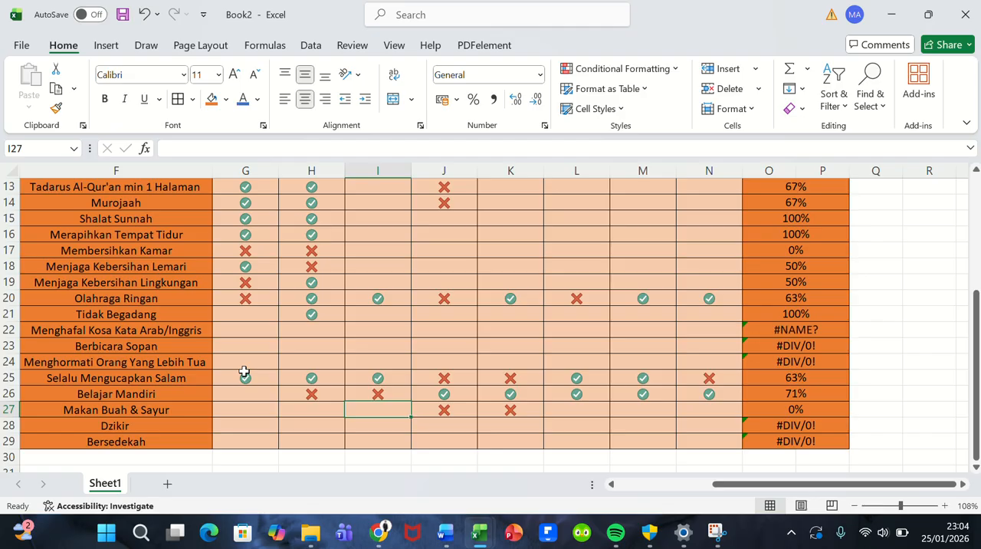
Step: Look over the whole HABBIT TRACKER table, checking the day marks and PROGRES percentages of all 20 activities
{"action": "scroll", "coordinate": [228, 346], "scroll_direction": "up", "scroll_amount": 3}
{"action": "scroll", "coordinate": [228, 346], "scroll_direction": "left", "scroll_amount": 2}
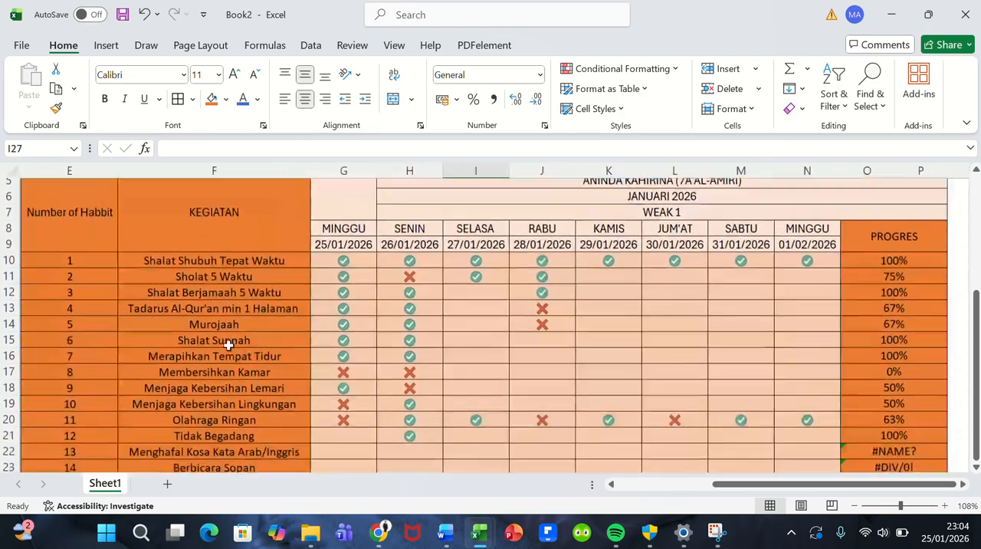
{"action": "scroll", "coordinate": [228, 345], "scroll_direction": "down", "scroll_amount": 3, "text": "ctrl"}
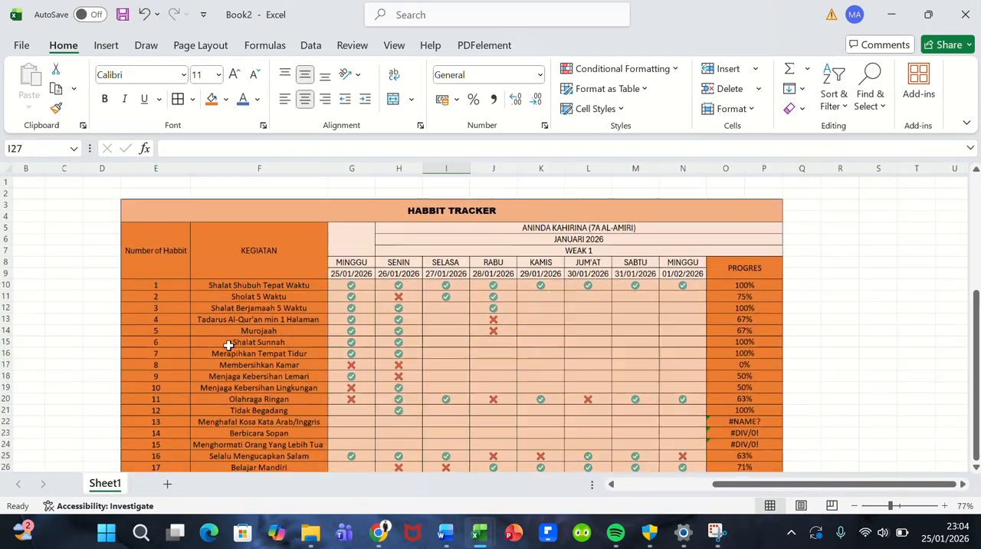
{"action": "scroll", "coordinate": [228, 345], "scroll_direction": "down", "scroll_amount": 1}
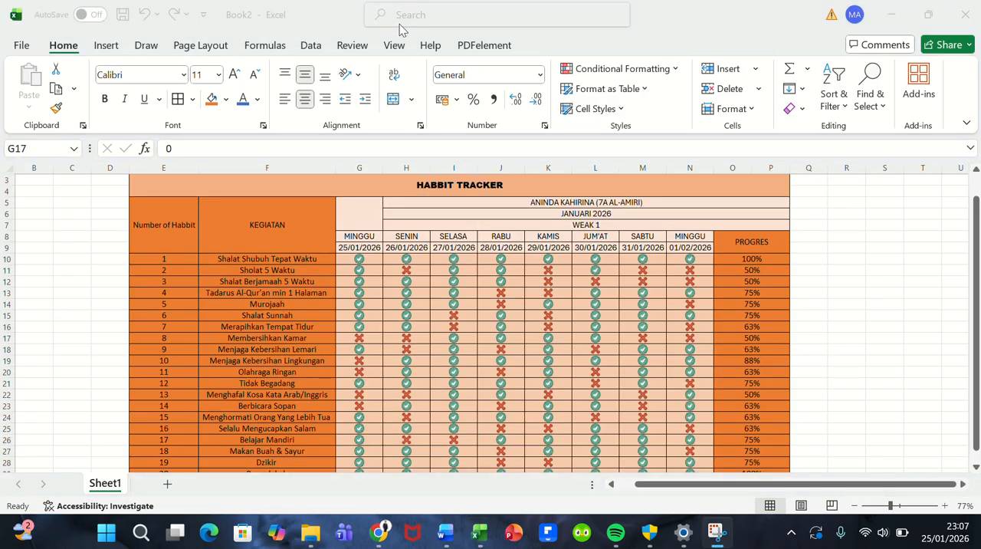
{"action": "scroll", "coordinate": [442, 256], "scroll_direction": "down", "scroll_amount": 2}
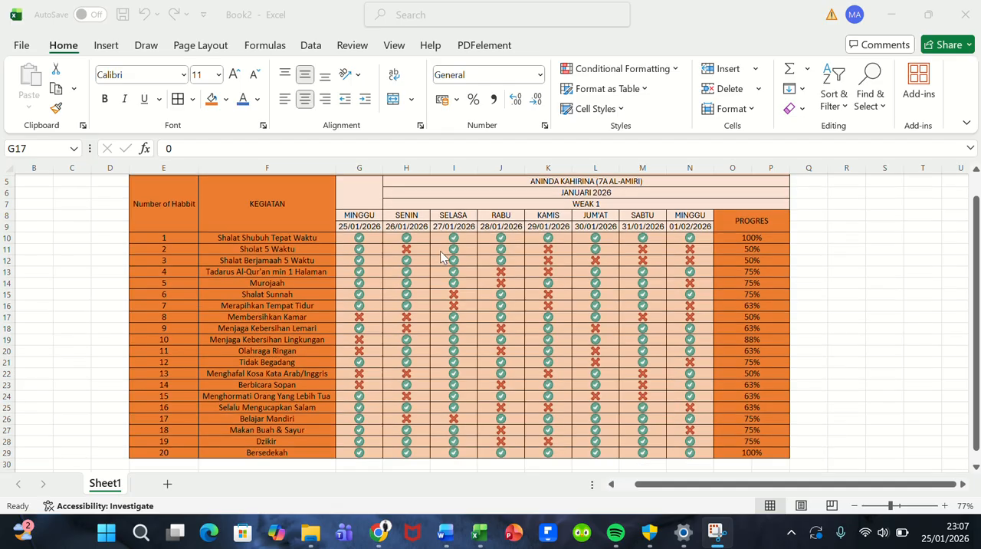
{"action": "scroll", "coordinate": [441, 258], "scroll_direction": "up", "scroll_amount": 1}
{"action": "scroll", "coordinate": [441, 257], "scroll_direction": "up", "scroll_amount": 2}
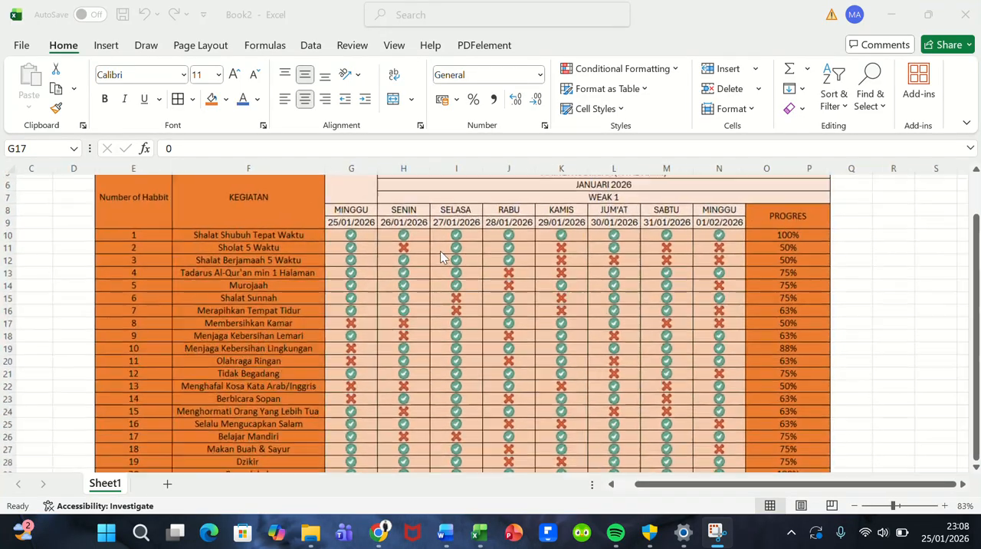
{"action": "scroll", "coordinate": [442, 257], "scroll_direction": "down", "scroll_amount": 1}
{"action": "scroll", "coordinate": [442, 257], "scroll_direction": "down", "scroll_amount": 1}
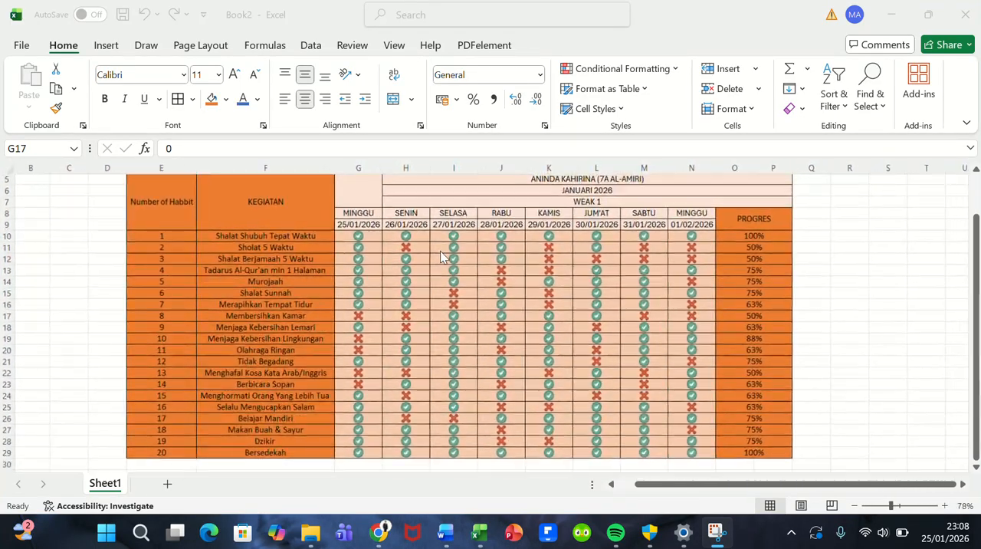
{"action": "scroll", "coordinate": [442, 258], "scroll_direction": "up", "scroll_amount": 2}
{"action": "scroll", "coordinate": [442, 258], "scroll_direction": "down", "scroll_amount": 1}
{"action": "scroll", "coordinate": [441, 258], "scroll_direction": "right", "scroll_amount": 1}
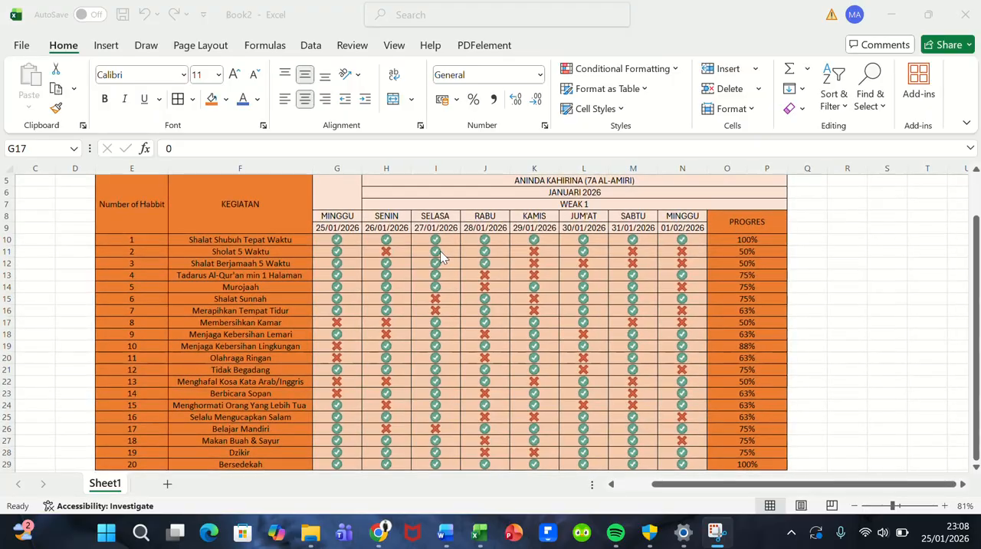
{"action": "scroll", "coordinate": [441, 257], "scroll_direction": "down", "scroll_amount": 1}
{"action": "scroll", "coordinate": [441, 258], "scroll_direction": "up", "scroll_amount": 1}
{"action": "scroll", "coordinate": [442, 258], "scroll_direction": "down", "scroll_amount": 3}
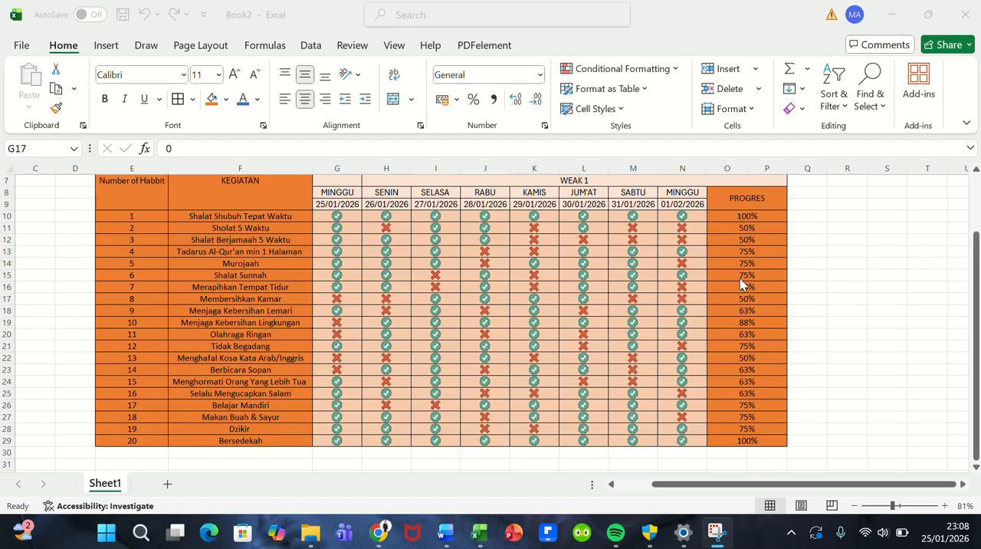
{"action": "scroll", "coordinate": [740, 279], "scroll_direction": "up", "scroll_amount": 1}
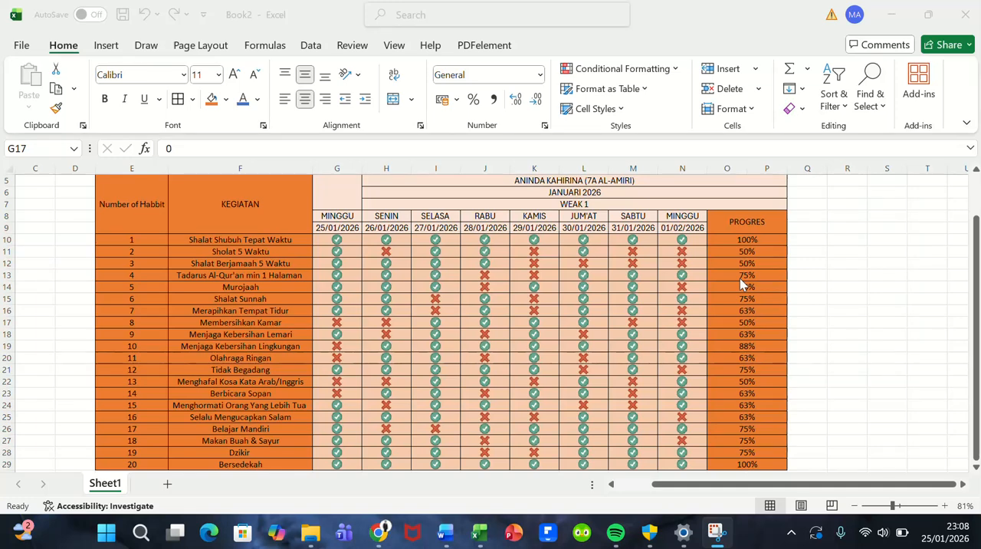
{"action": "scroll", "coordinate": [848, 235], "scroll_direction": "right", "scroll_amount": 1}
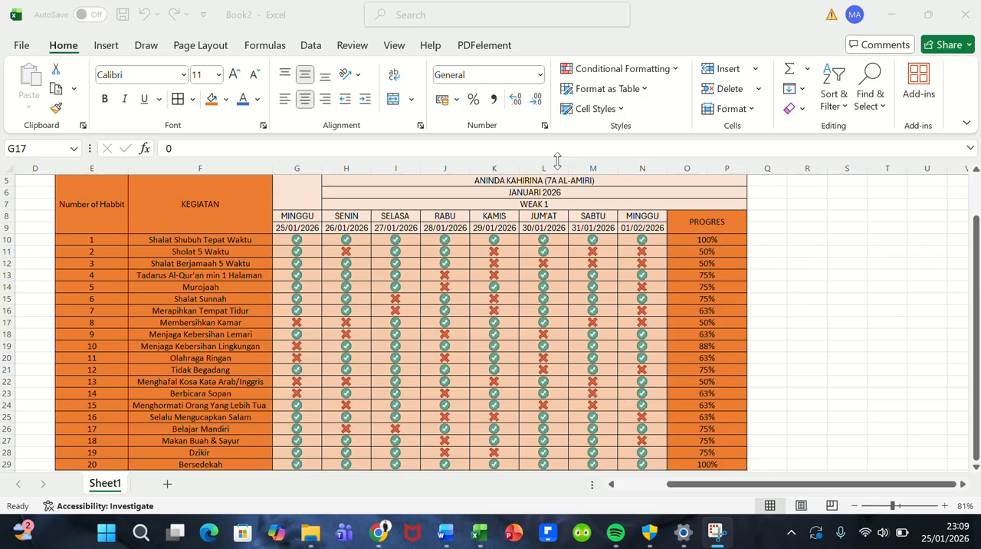
Step: Recheck the table from its title to Bersedekah and inspect activity 1's PROGRES formula in O10
{"action": "scroll", "coordinate": [643, 307], "scroll_direction": "down", "scroll_amount": 1}
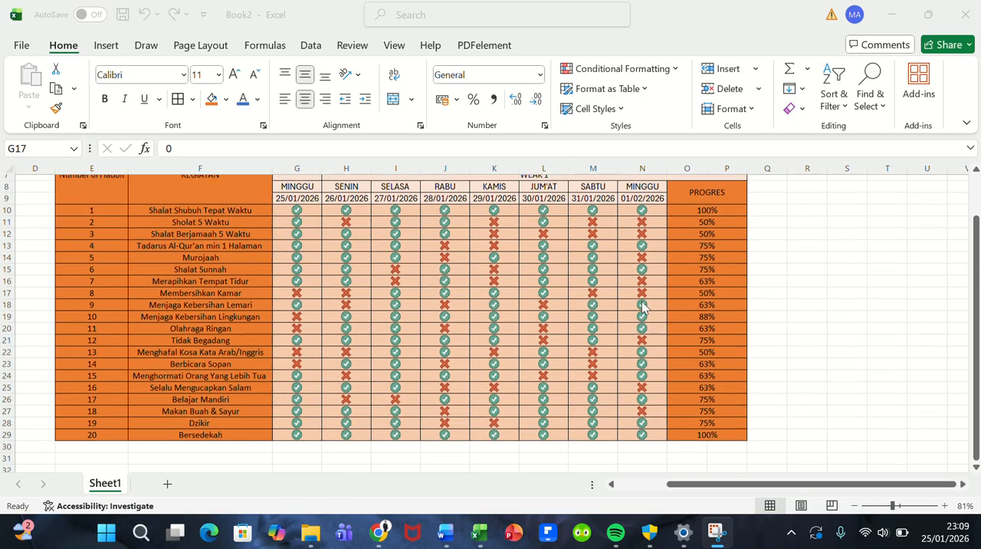
{"action": "scroll", "coordinate": [642, 307], "scroll_direction": "up", "scroll_amount": 1}
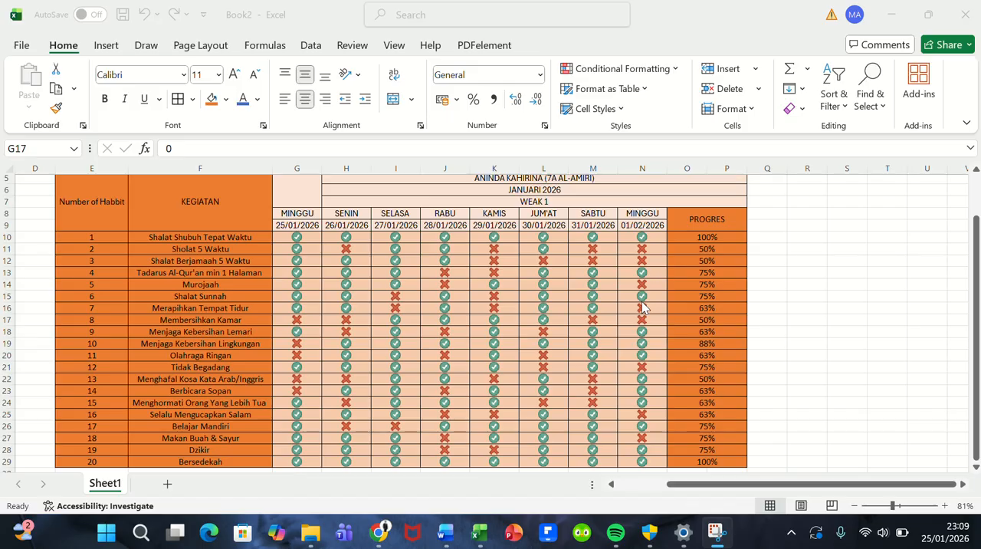
{"action": "scroll", "coordinate": [642, 308], "scroll_direction": "down", "scroll_amount": 1}
{"action": "scroll", "coordinate": [642, 307], "scroll_direction": "up", "scroll_amount": 2}
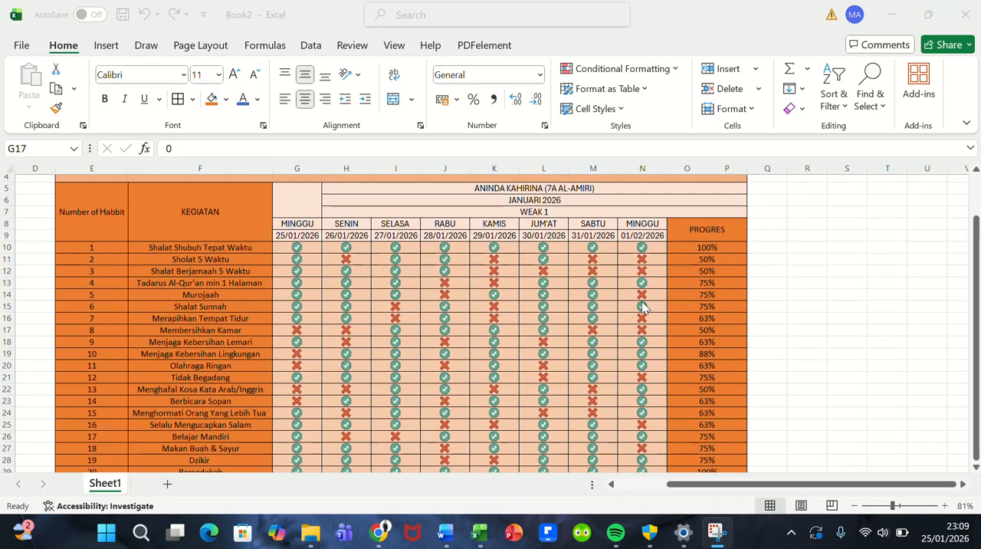
{"action": "scroll", "coordinate": [642, 308], "scroll_direction": "down", "scroll_amount": 2}
{"action": "scroll", "coordinate": [587, 301], "scroll_direction": "up", "scroll_amount": 1}
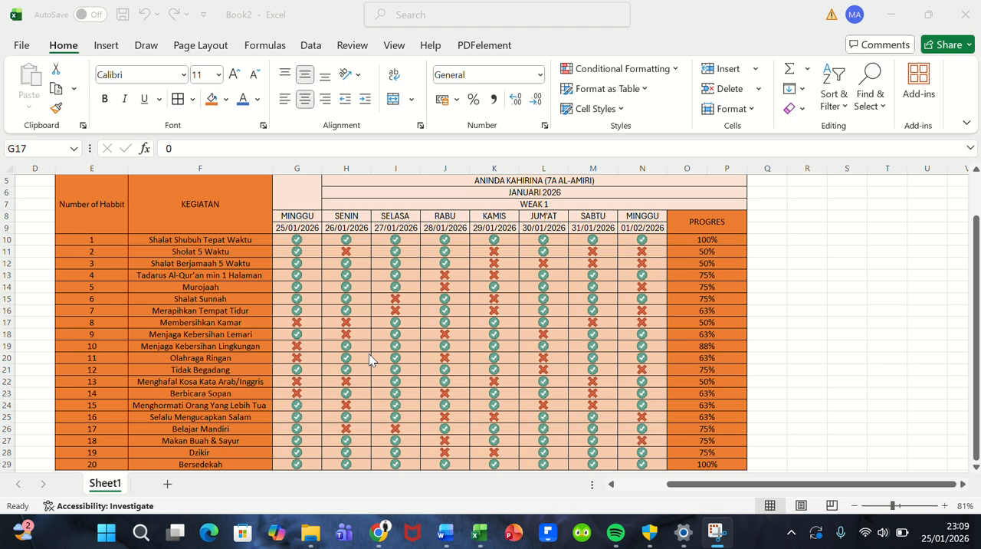
{"action": "scroll", "coordinate": [369, 354], "scroll_direction": "up", "scroll_amount": 1}
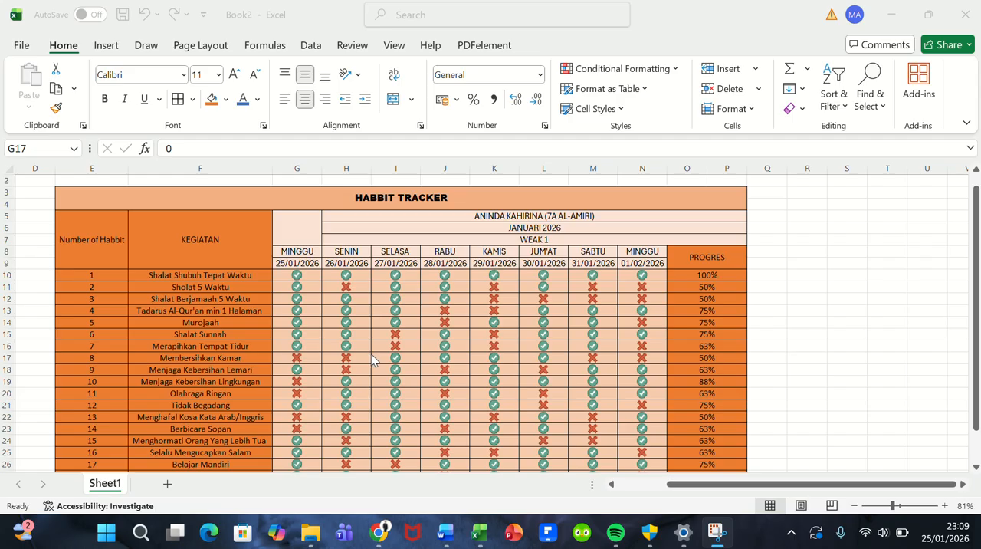
{"action": "left_click", "coordinate": [733, 285]}
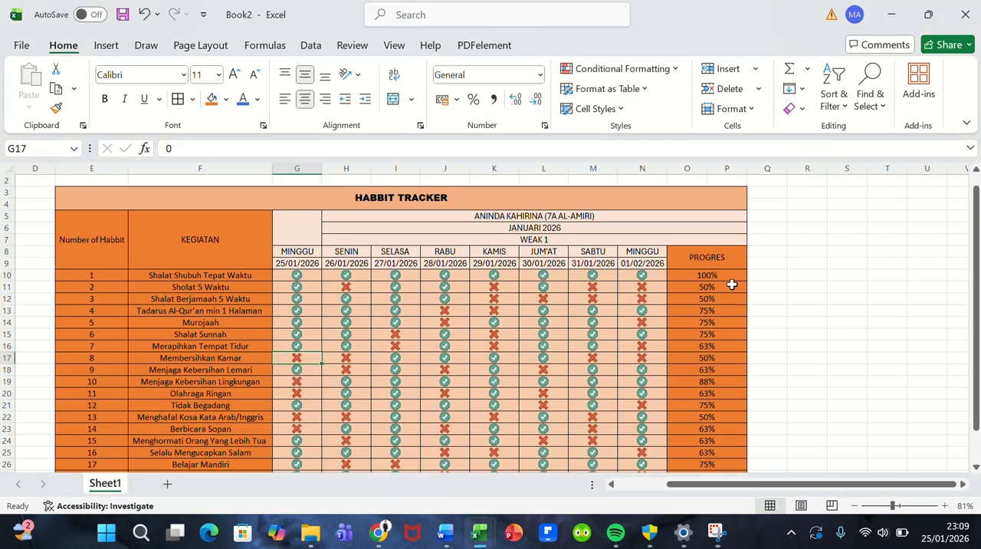
{"action": "left_click", "coordinate": [710, 275]}
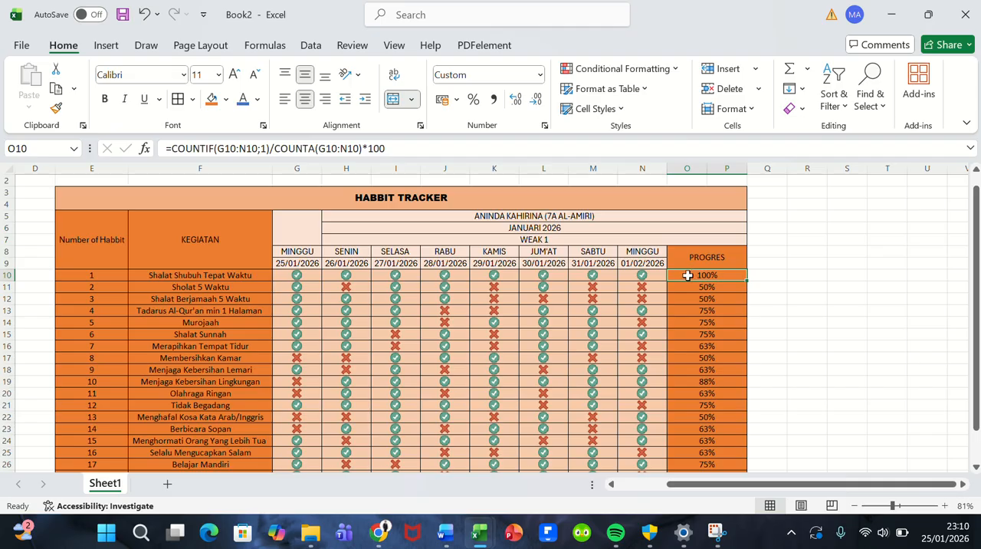
Step: Insert a basic 2-D line chart of the PROGRES percentages in O10:P29 and place it beside the table, starting at column Q
{"action": "left_click_drag", "start_coordinate": [687, 275], "coordinate": [681, 459]}
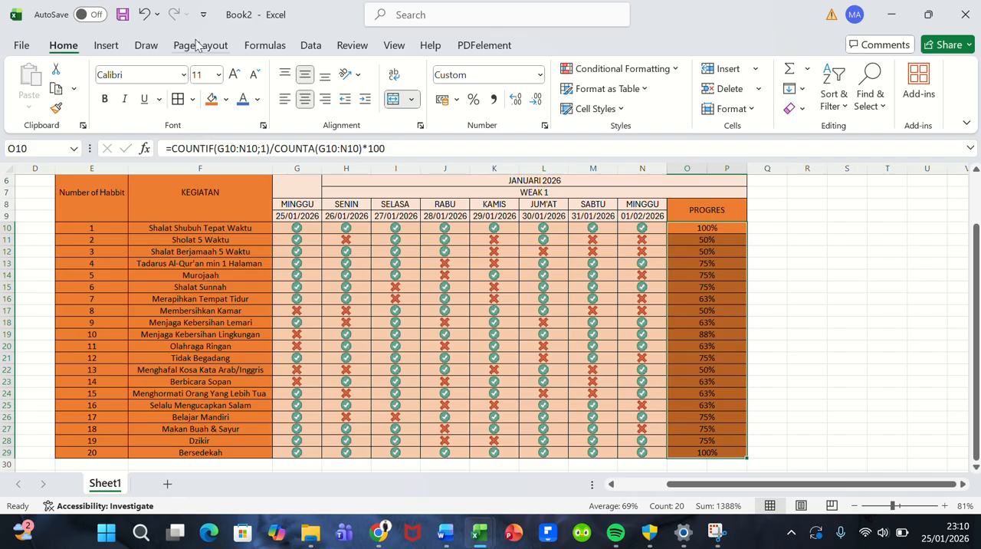
{"action": "left_click", "coordinate": [102, 48]}
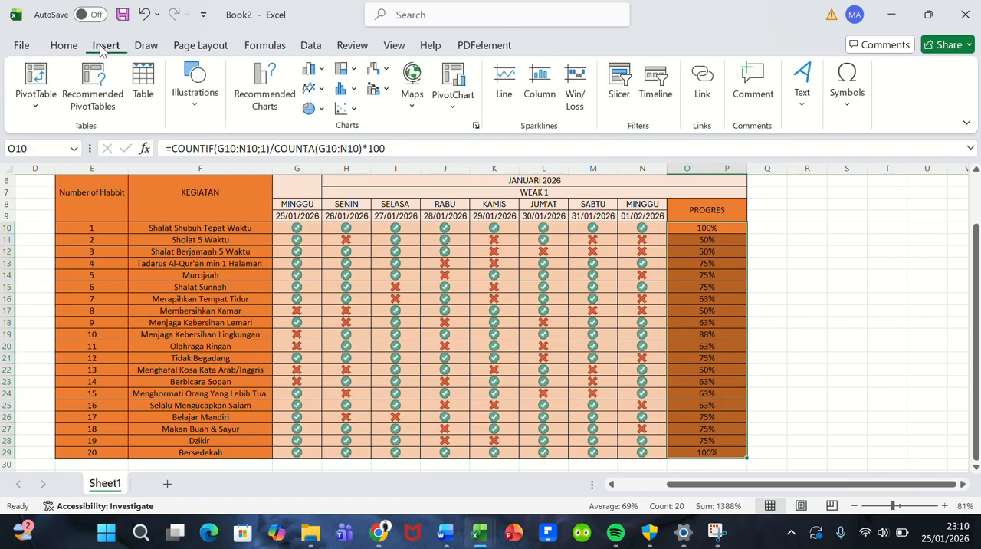
{"action": "left_click", "coordinate": [321, 91]}
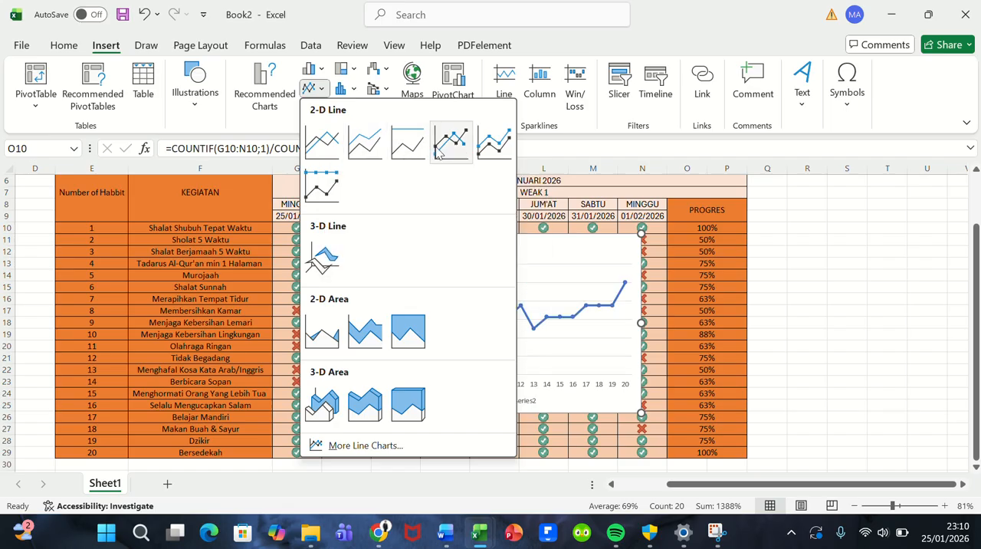
{"action": "left_click", "coordinate": [338, 149]}
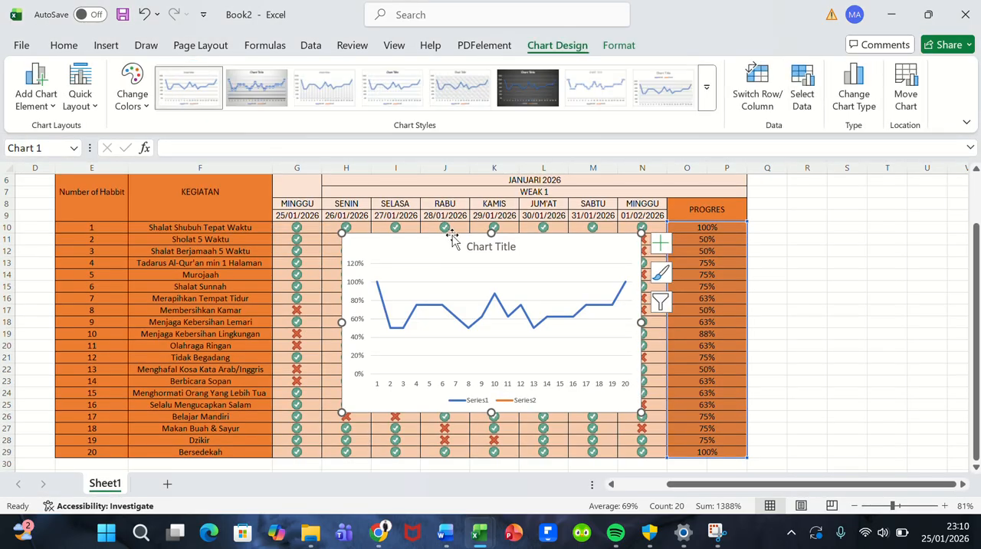
{"action": "left_click_drag", "start_coordinate": [450, 245], "coordinate": [861, 194]}
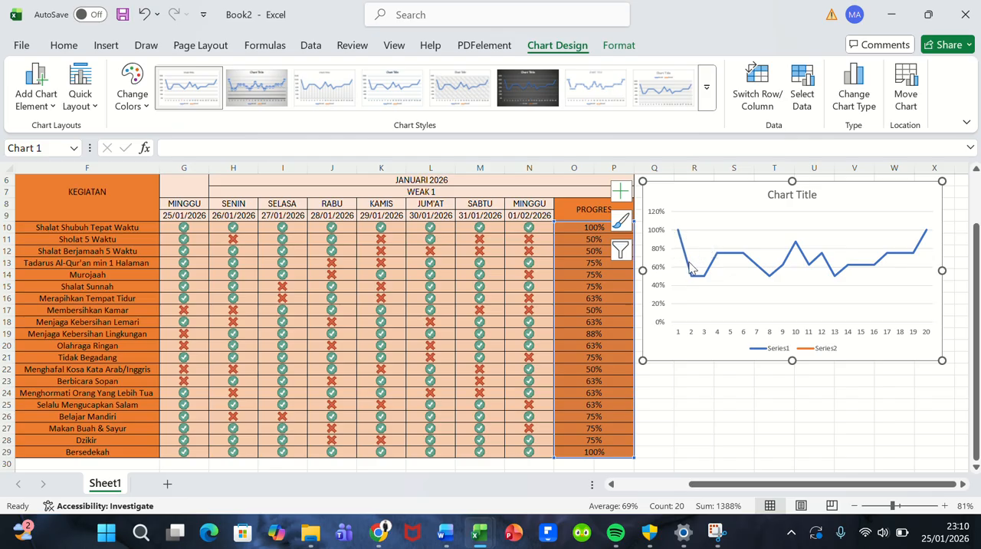
Step: Try chart Style 2 on the progress line chart and settle on Style 3
{"action": "mouse_move", "coordinate": [691, 279]}
{"action": "left_click", "coordinate": [278, 97]}
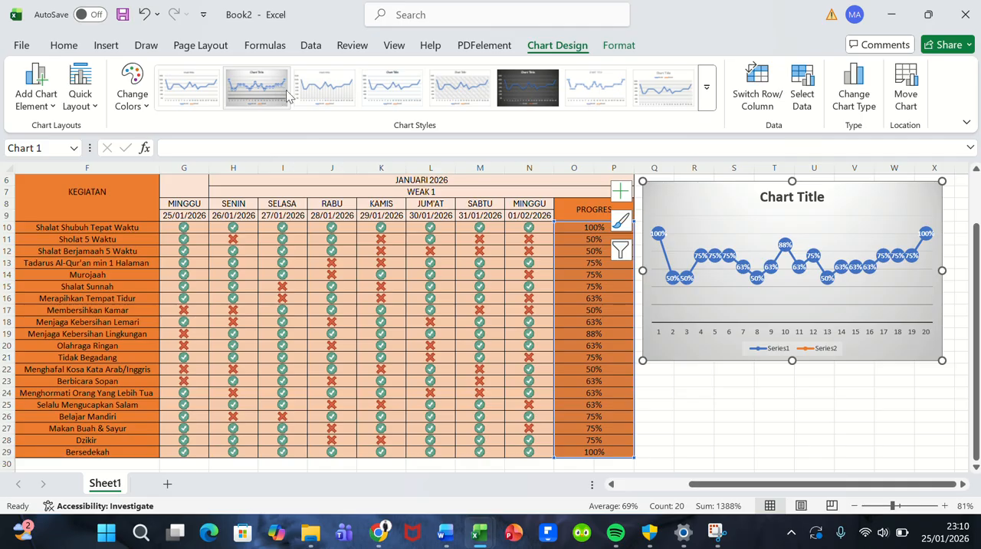
{"action": "left_click", "coordinate": [302, 94]}
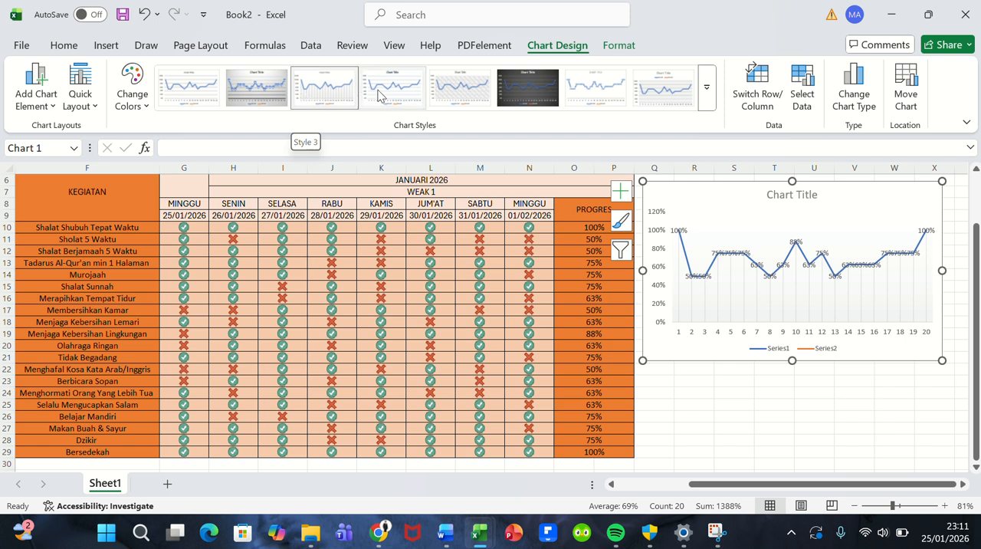
{"action": "left_click", "coordinate": [342, 96]}
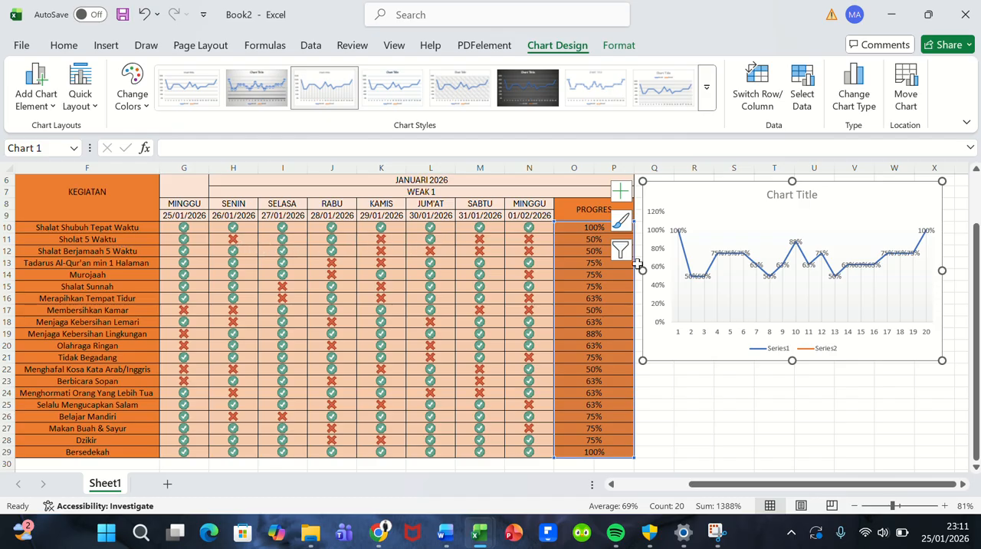
Step: Change the line chart's title to "Chart PROGRES HABBIT TRACKER"
{"action": "left_click", "coordinate": [785, 191]}
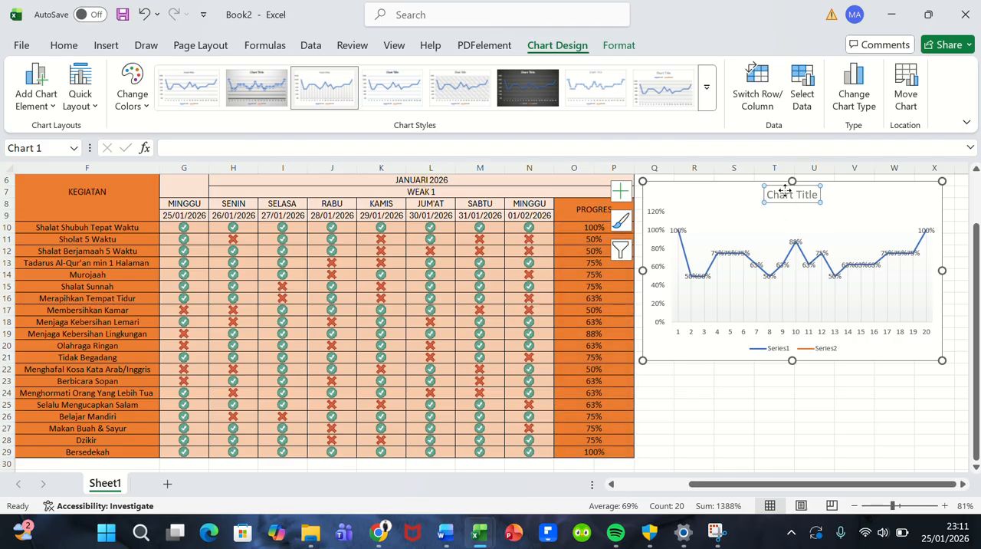
{"action": "double_click", "coordinate": [786, 191]}
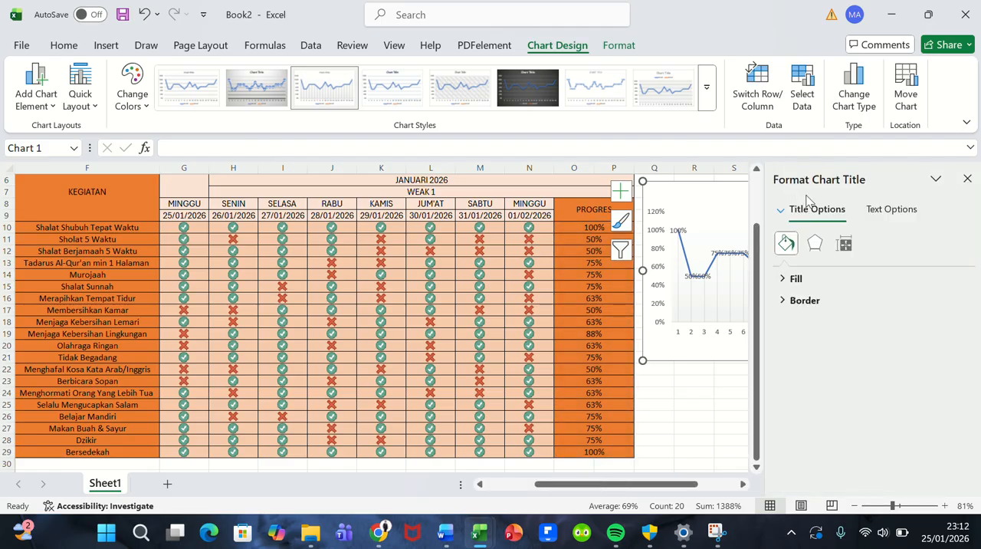
{"action": "left_click", "coordinate": [962, 184]}
{"action": "left_click", "coordinate": [803, 194]}
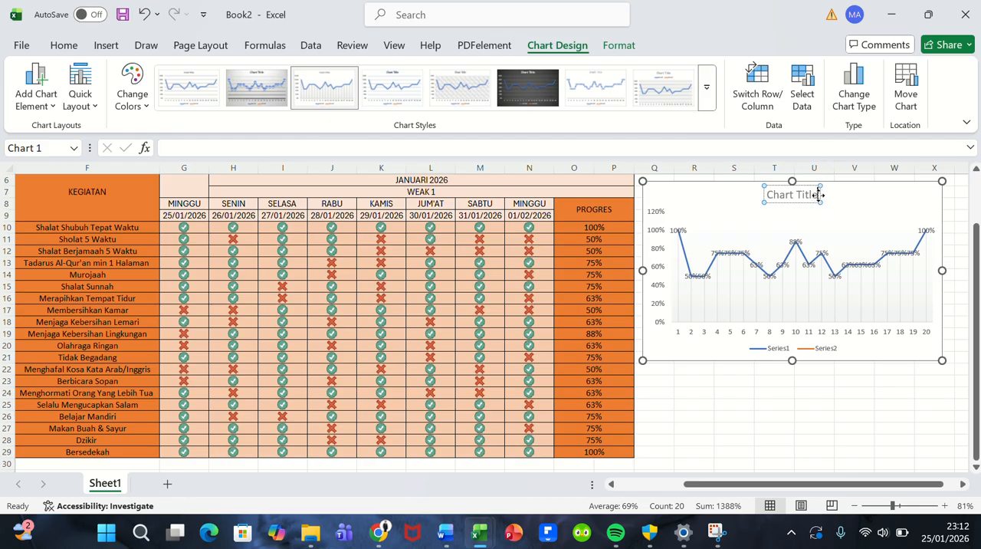
{"action": "key", "text": "BackSpace"}
{"action": "key", "text": "BackSpace"}
{"action": "key", "text": "BackSpace"}
{"action": "key", "text": "BackSpace"}
{"action": "key", "text": "BackSpace"}
{"action": "key", "text": "BackSpace"}
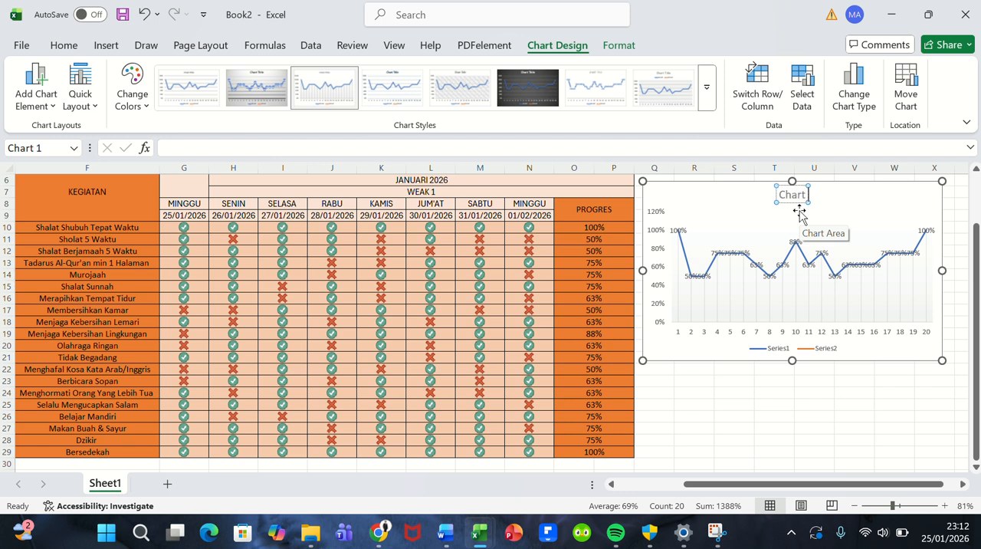
{"action": "type", "text": "PRO"}
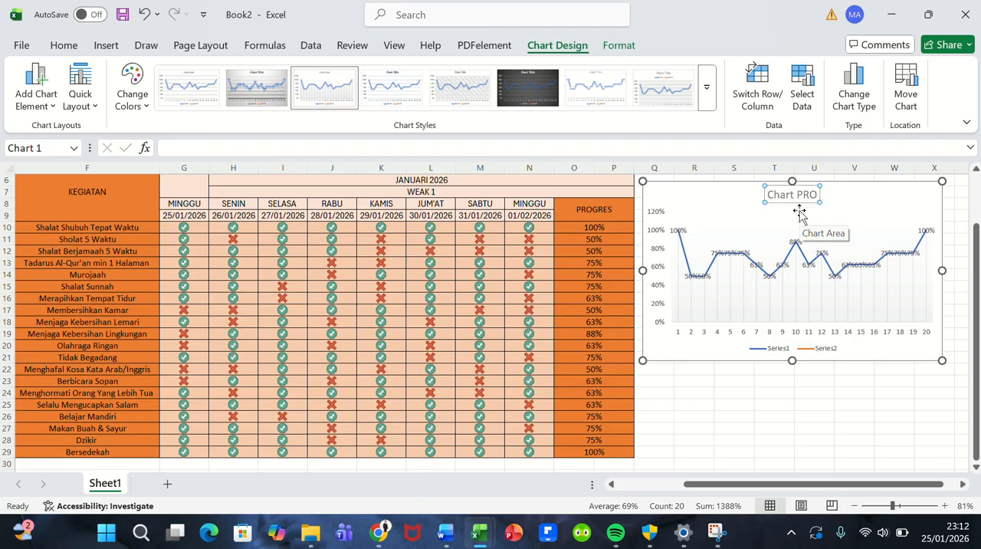
{"action": "type", "text": "GRES"}
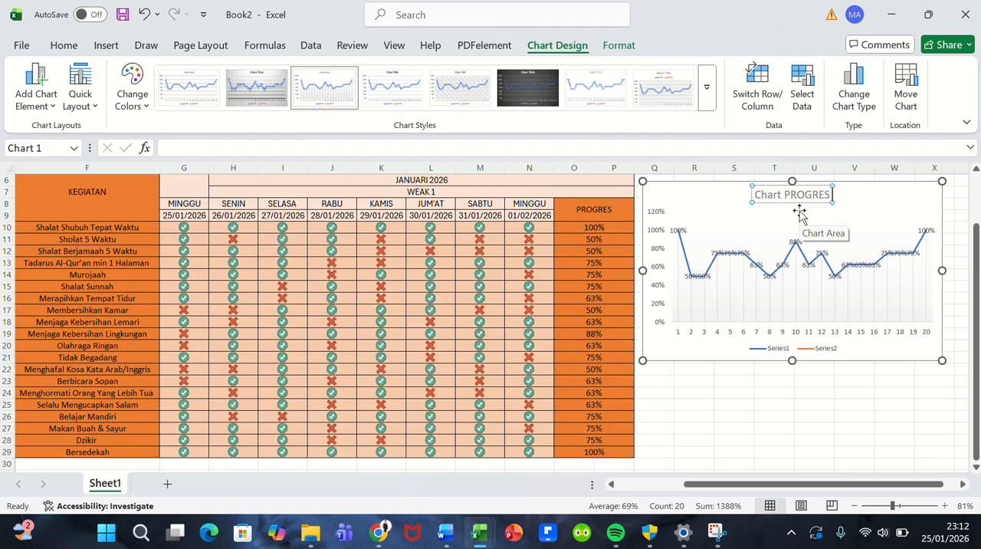
{"action": "type", "text": " HA"}
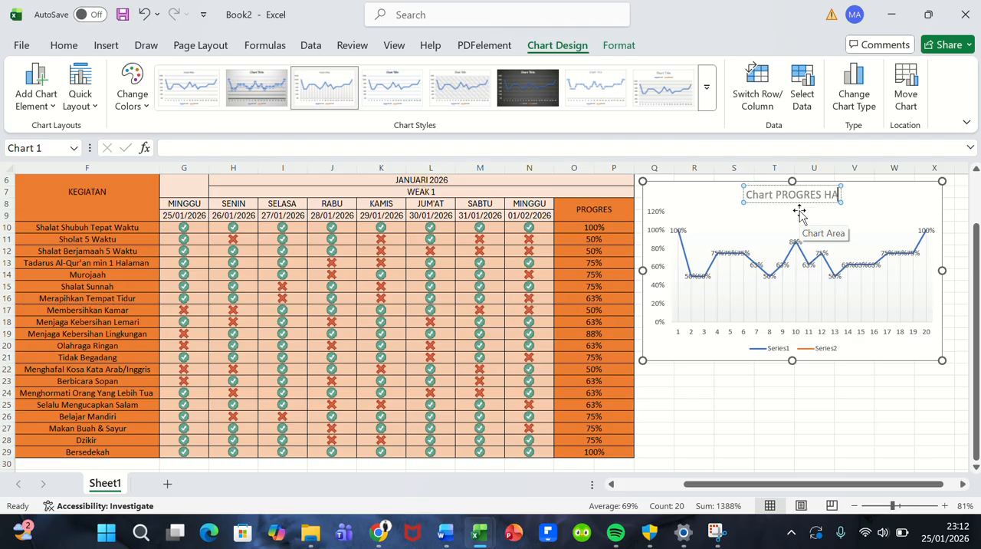
{"action": "type", "text": "BBIT"}
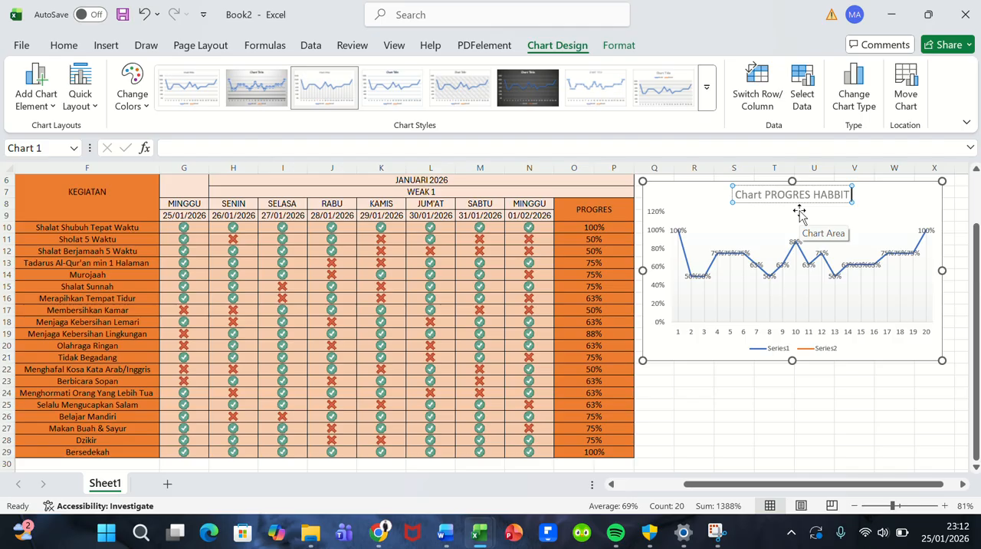
{"action": "type", "text": " TRA"}
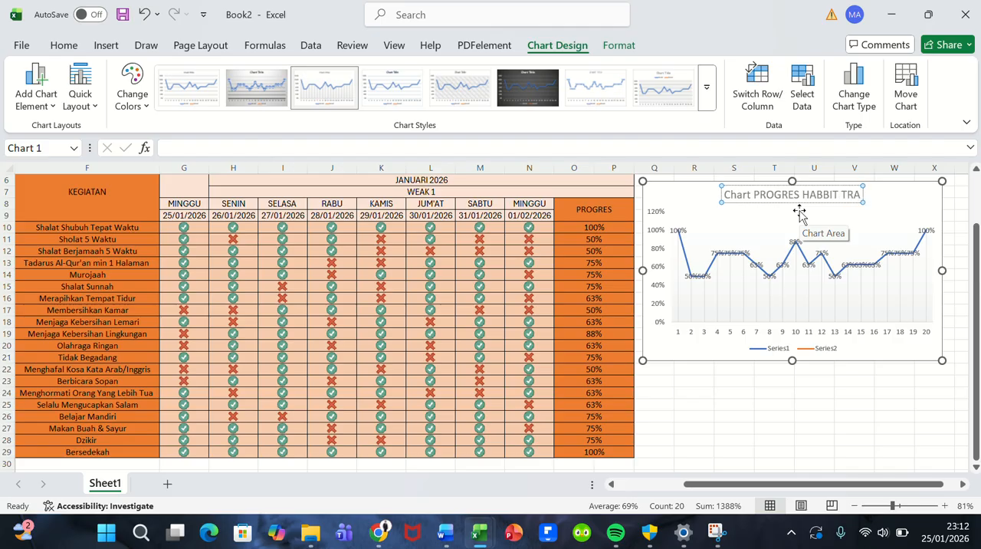
{"action": "type", "text": "CKER"}
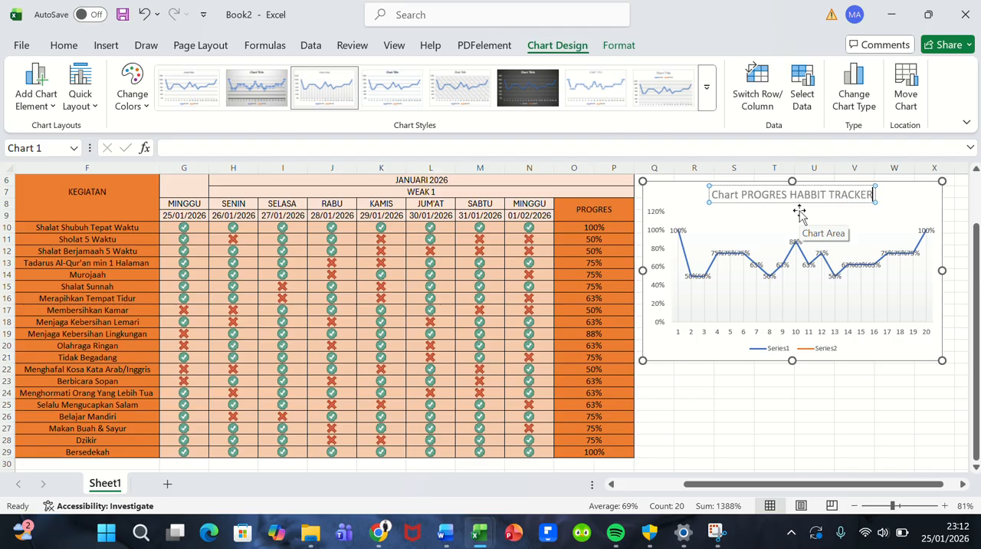
Step: Delete the Series2 entry from the progress chart's legend and deselect the chart
{"action": "left_click", "coordinate": [811, 352]}
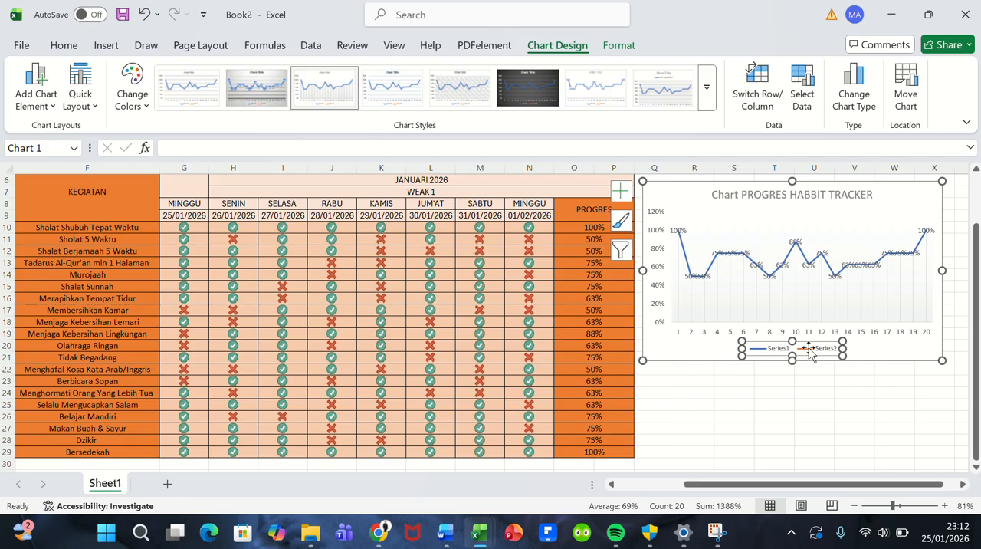
{"action": "left_click", "coordinate": [811, 352]}
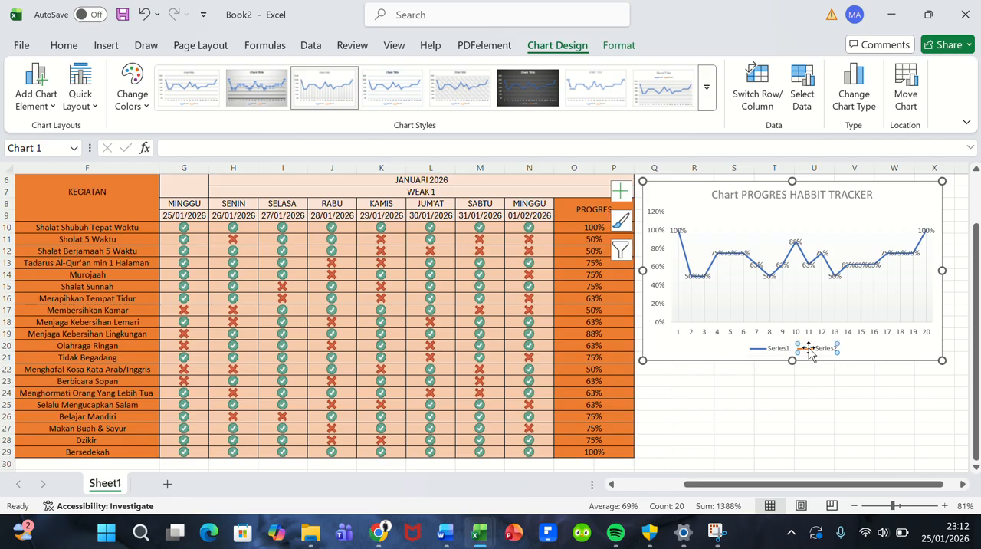
{"action": "key", "text": "Delete"}
{"action": "left_click", "coordinate": [807, 381]}
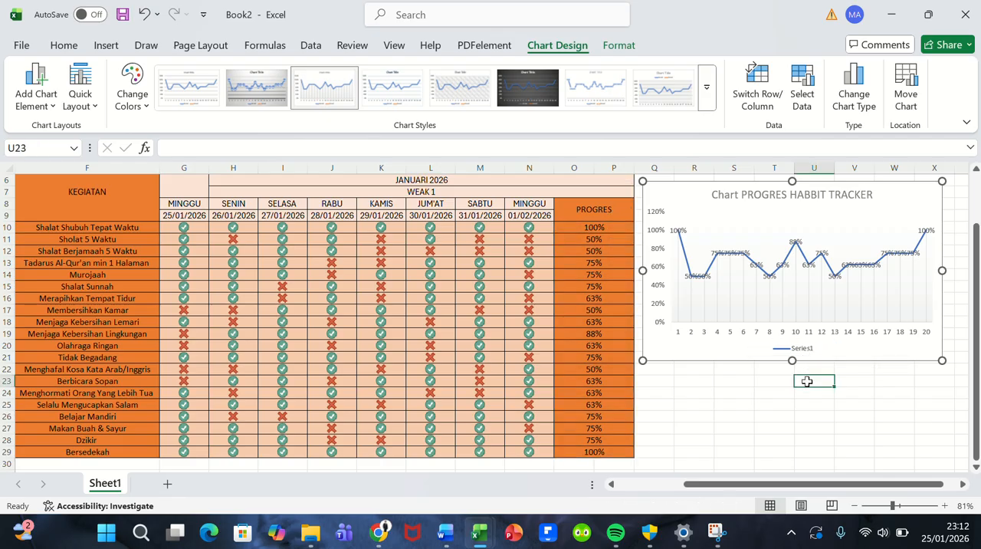
Step: Move the progress chart up so its upper edge lines up with the HABBIT TRACKER title in row 3
{"action": "scroll", "coordinate": [428, 396], "scroll_direction": "left", "scroll_amount": 2}
{"action": "scroll", "coordinate": [429, 396], "scroll_direction": "right", "scroll_amount": 2}
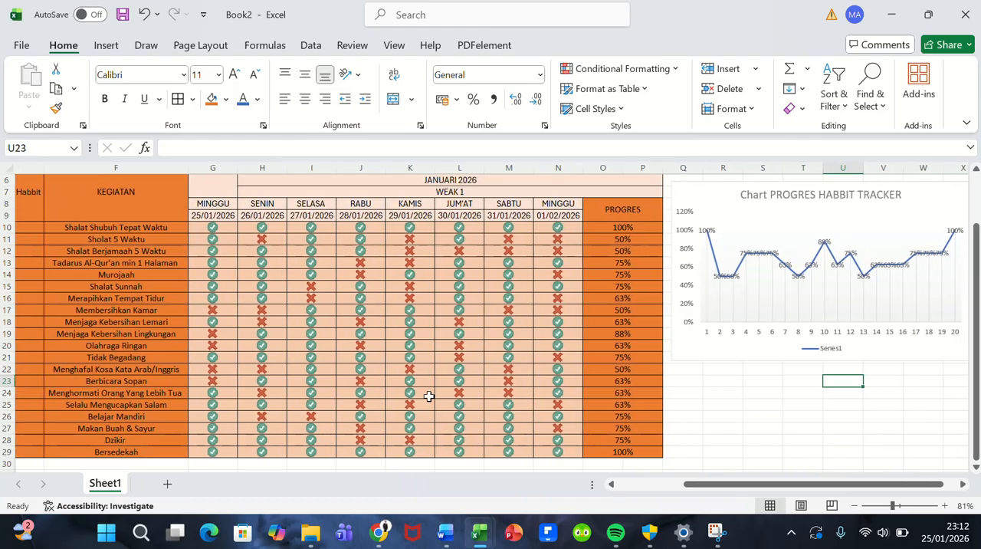
{"action": "scroll", "coordinate": [429, 396], "scroll_direction": "up", "scroll_amount": 2}
{"action": "scroll", "coordinate": [428, 396], "scroll_direction": "down", "scroll_amount": 1}
{"action": "scroll", "coordinate": [429, 396], "scroll_direction": "down", "scroll_amount": 1}
{"action": "scroll", "coordinate": [428, 396], "scroll_direction": "left", "scroll_amount": 2}
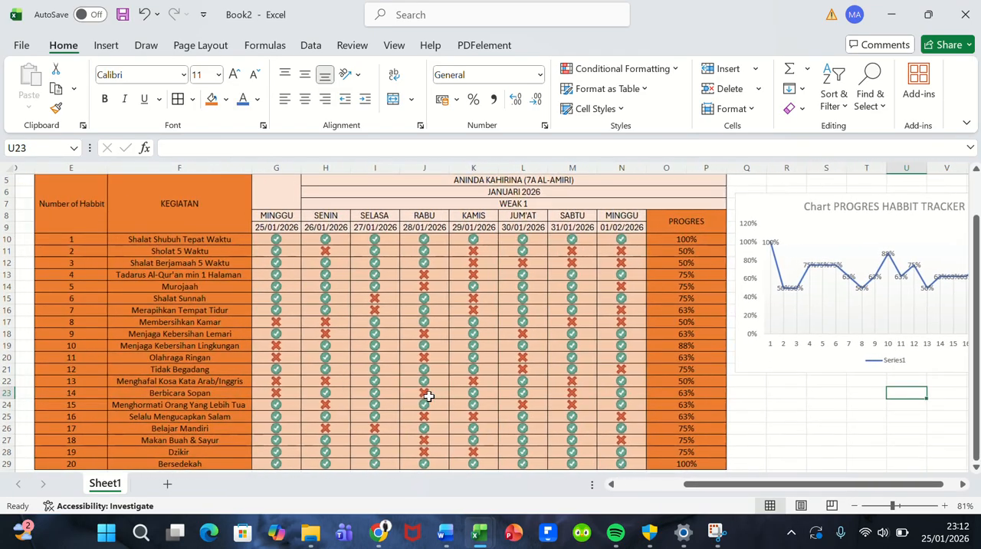
{"action": "scroll", "coordinate": [428, 397], "scroll_direction": "right", "scroll_amount": 1}
{"action": "scroll", "coordinate": [428, 396], "scroll_direction": "left", "scroll_amount": 1}
{"action": "scroll", "coordinate": [428, 397], "scroll_direction": "up", "scroll_amount": 3}
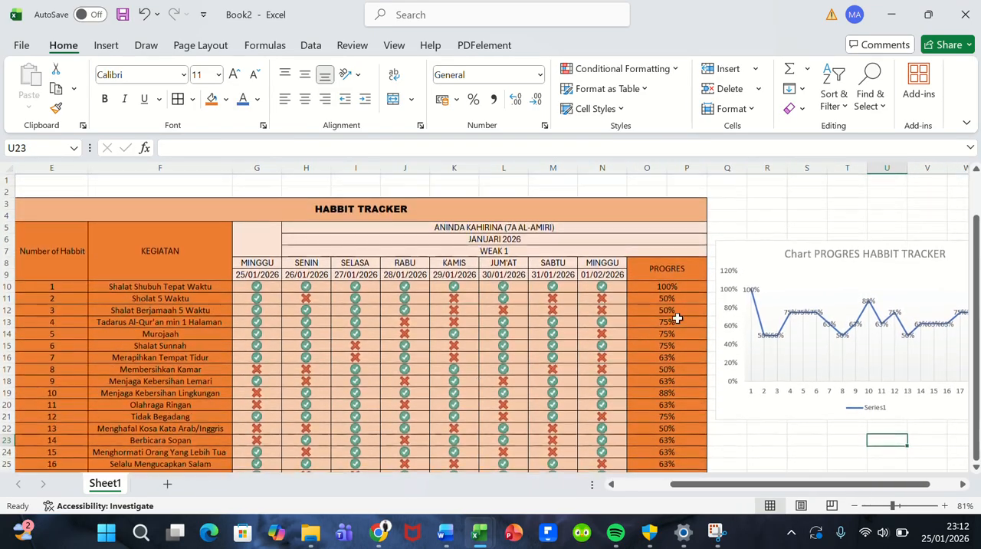
{"action": "left_click_drag", "start_coordinate": [756, 257], "coordinate": [763, 215]}
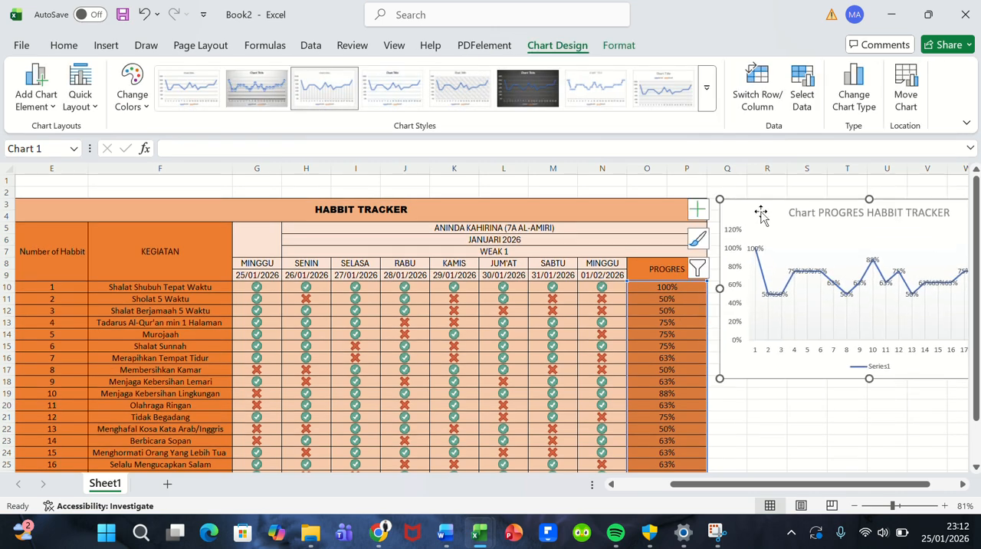
{"action": "left_click", "coordinate": [766, 401]}
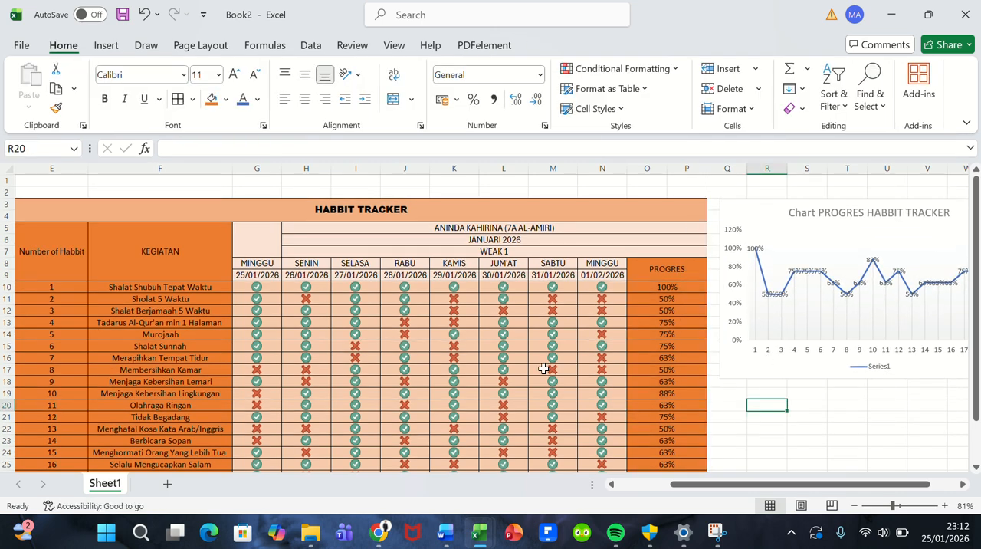
Step: Review the finished table and chart, inspecting the day-mark values of Shalat Shubuh Tepat Waktu and Shalat Berjamaah 5 Waktu
{"action": "scroll", "coordinate": [543, 367], "scroll_direction": "down", "scroll_amount": 4}
{"action": "scroll", "coordinate": [544, 367], "scroll_direction": "up", "scroll_amount": 4}
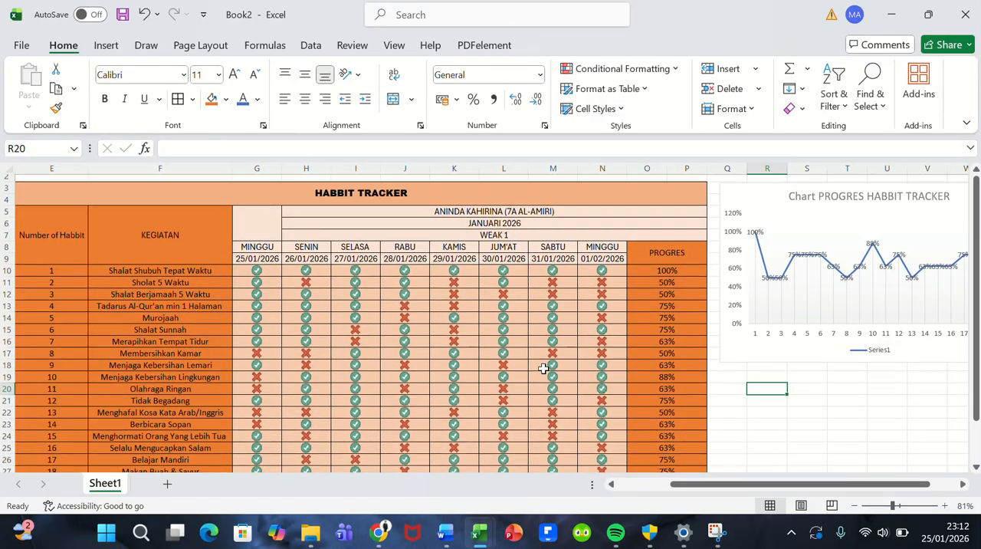
{"action": "left_click", "coordinate": [291, 277]}
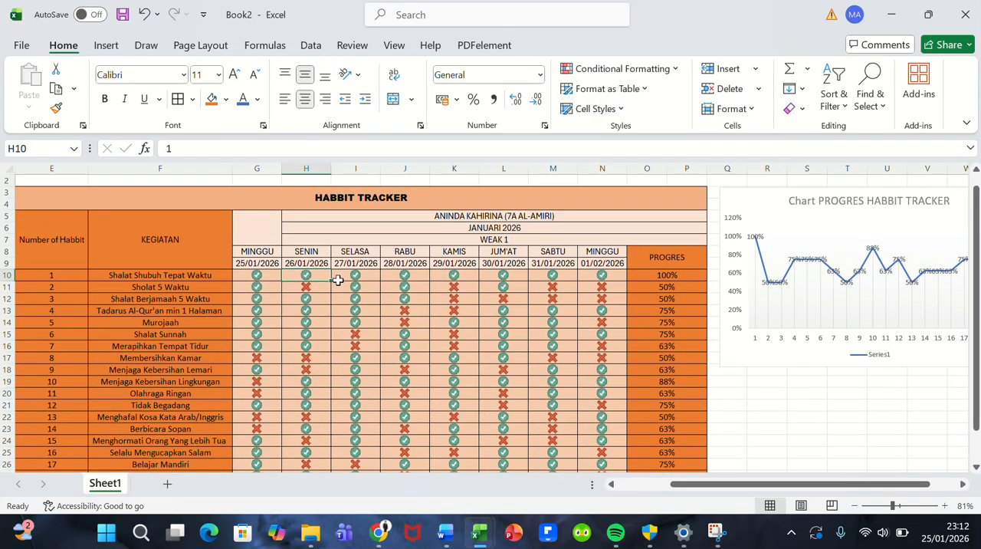
{"action": "left_click", "coordinate": [338, 278]}
{"action": "left_click", "coordinate": [345, 298]}
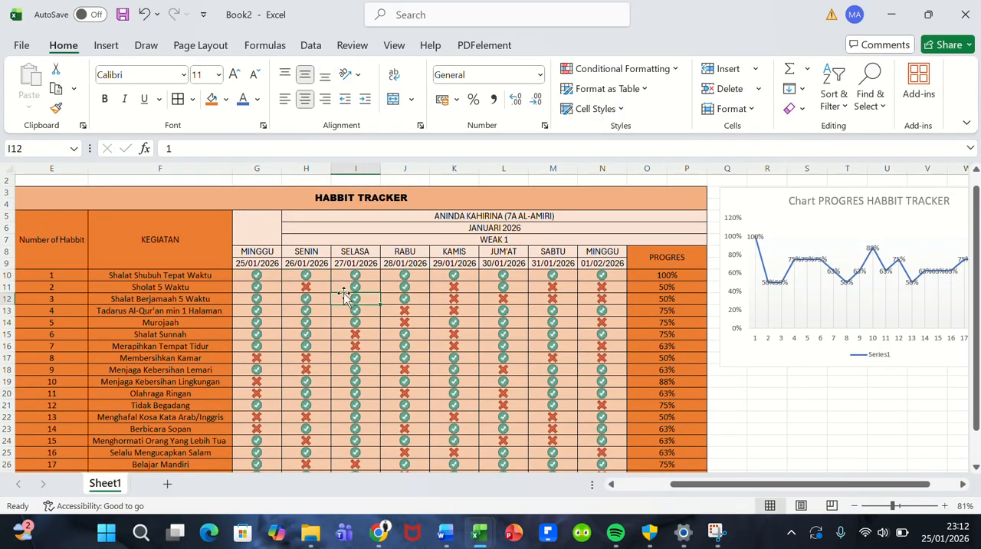
{"action": "left_click", "coordinate": [415, 295]}
{"action": "left_click", "coordinate": [473, 301]}
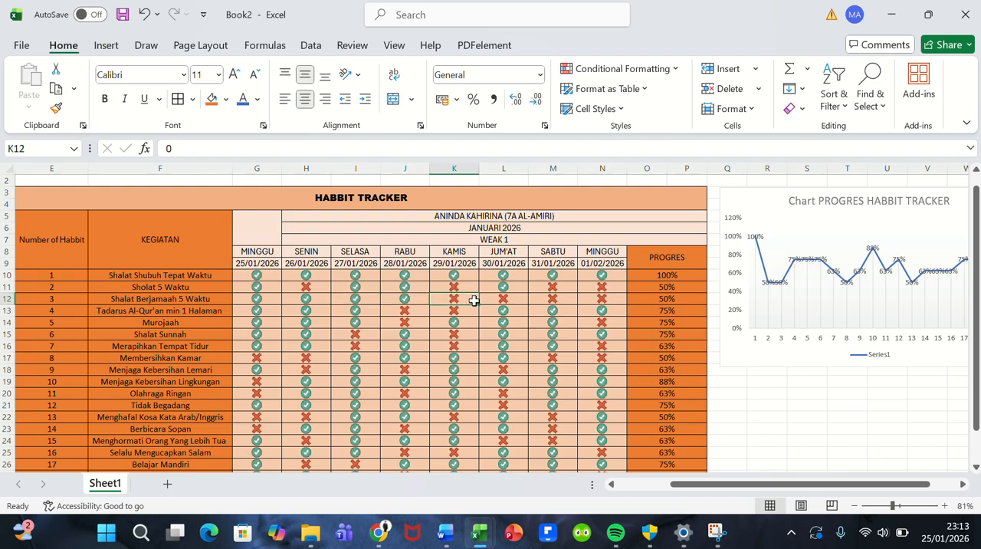
{"action": "left_click", "coordinate": [506, 301]}
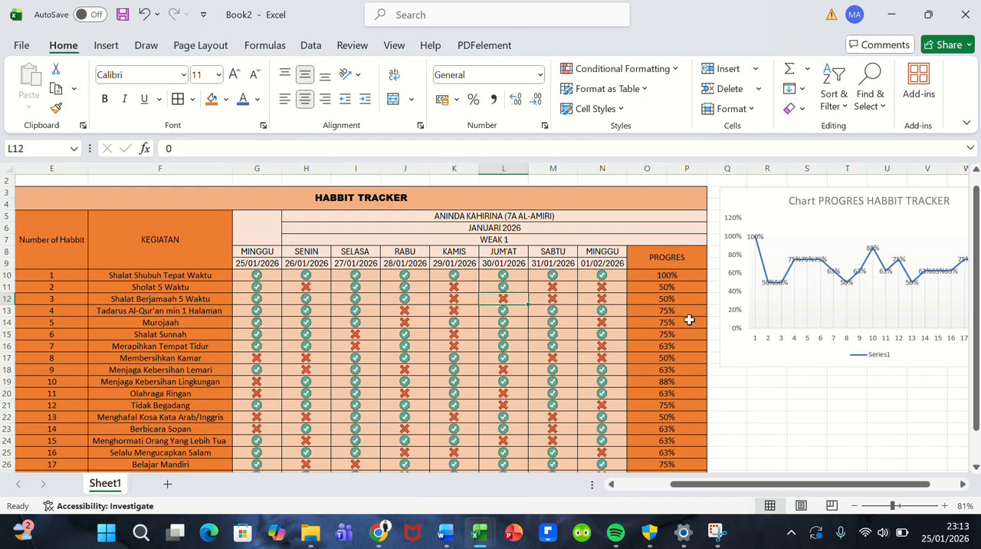
{"action": "scroll", "coordinate": [689, 319], "scroll_direction": "up", "scroll_amount": 1}
{"action": "scroll", "coordinate": [689, 320], "scroll_direction": "down", "scroll_amount": 2}
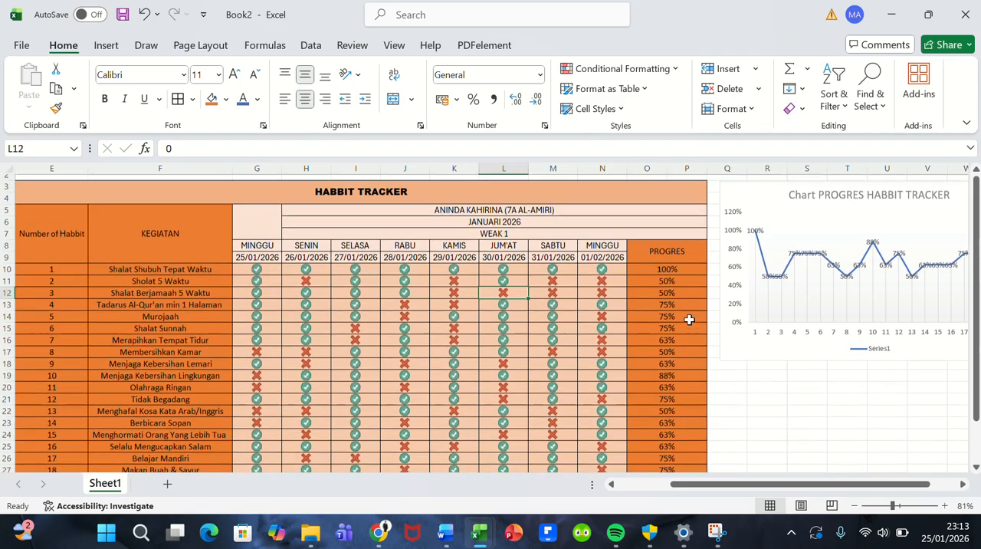
{"action": "scroll", "coordinate": [689, 320], "scroll_direction": "up", "scroll_amount": 1}
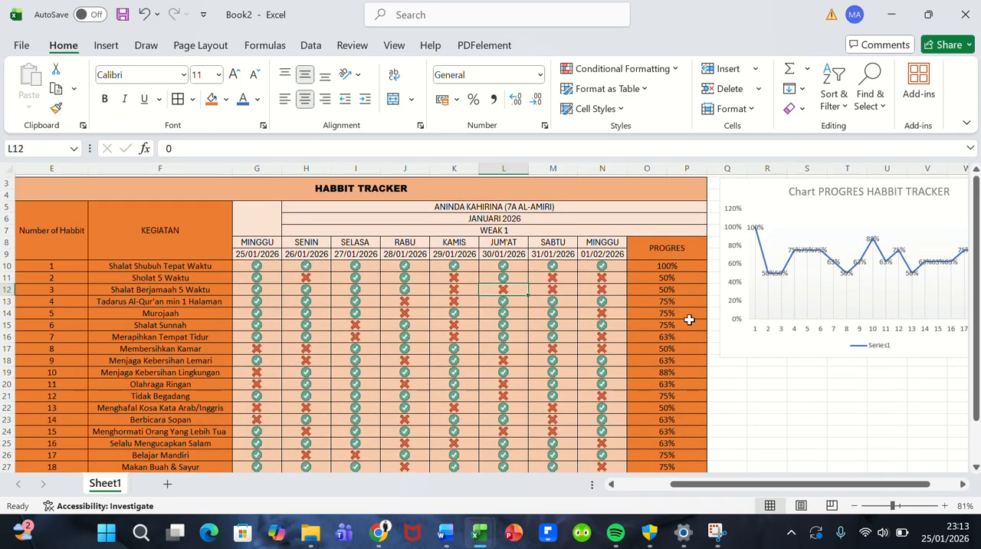
{"action": "scroll", "coordinate": [689, 319], "scroll_direction": "down", "scroll_amount": 1}
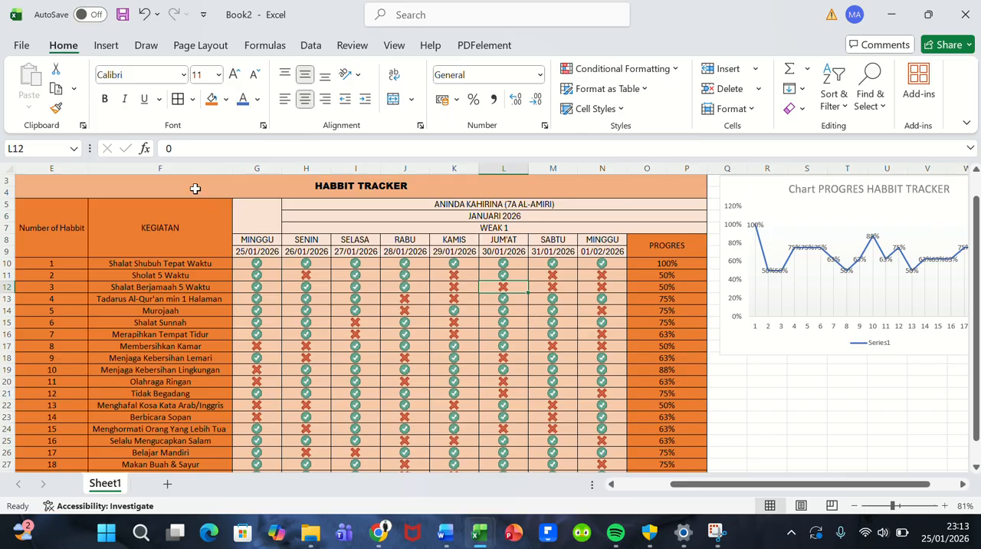
Step: Start saving the workbook to this PC, choosing the Documents folder as the location
{"action": "left_click", "coordinate": [22, 46]}
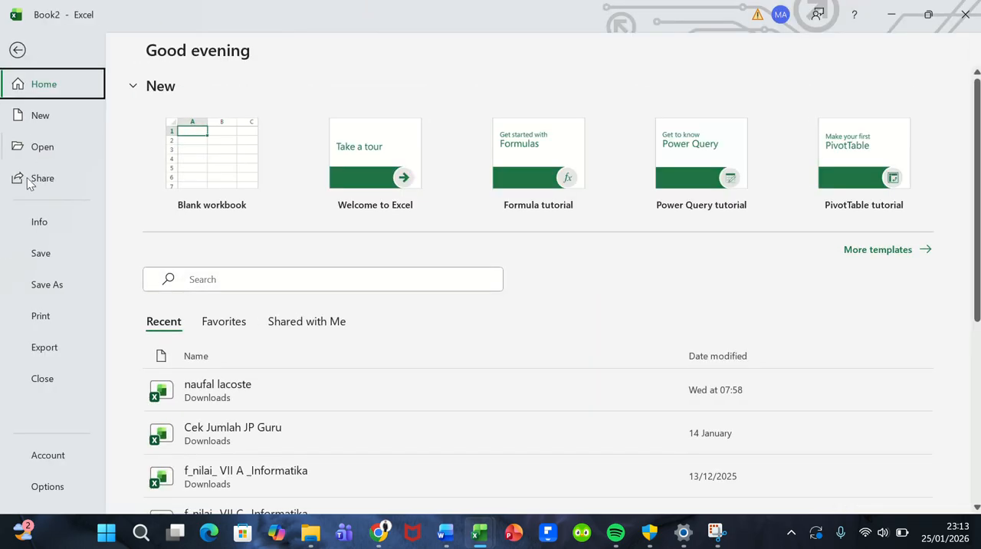
{"action": "left_click", "coordinate": [43, 256]}
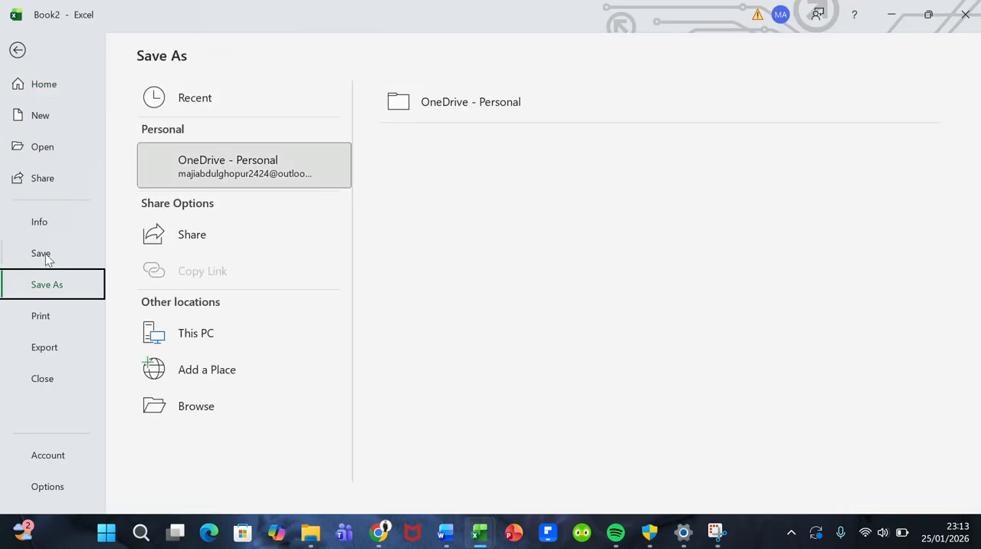
{"action": "left_click", "coordinate": [181, 345]}
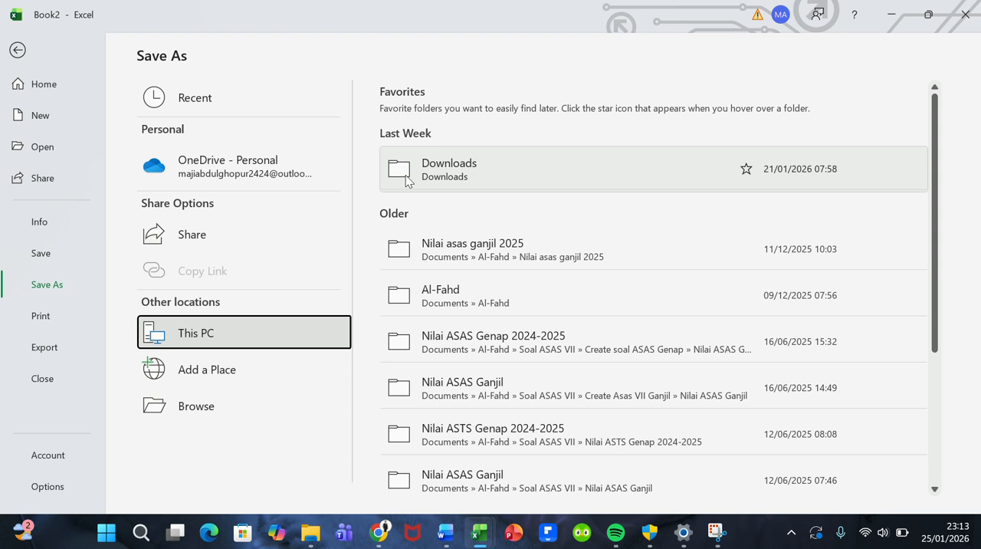
{"action": "scroll", "coordinate": [406, 236], "scroll_direction": "down", "scroll_amount": 3}
{"action": "scroll", "coordinate": [406, 236], "scroll_direction": "up", "scroll_amount": 3}
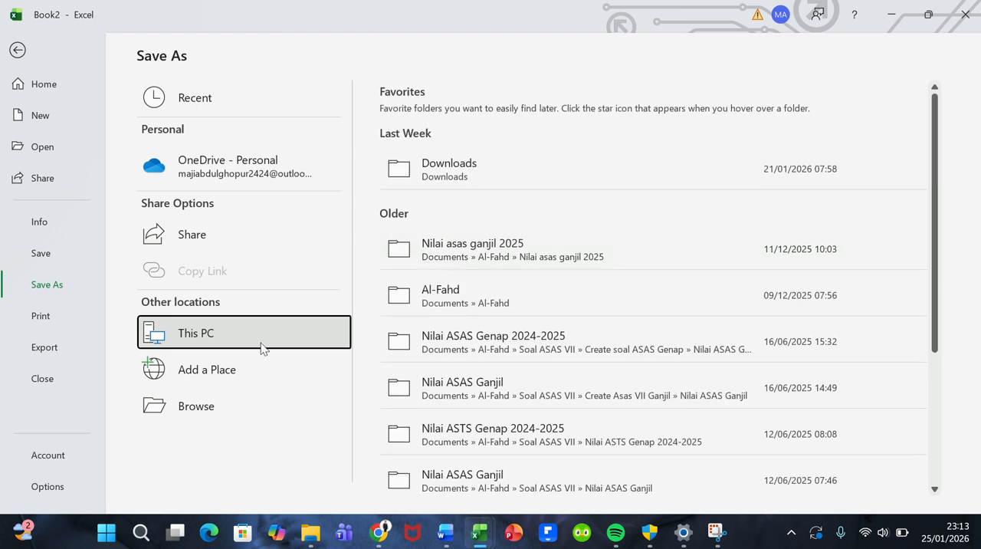
{"action": "left_click", "coordinate": [217, 404]}
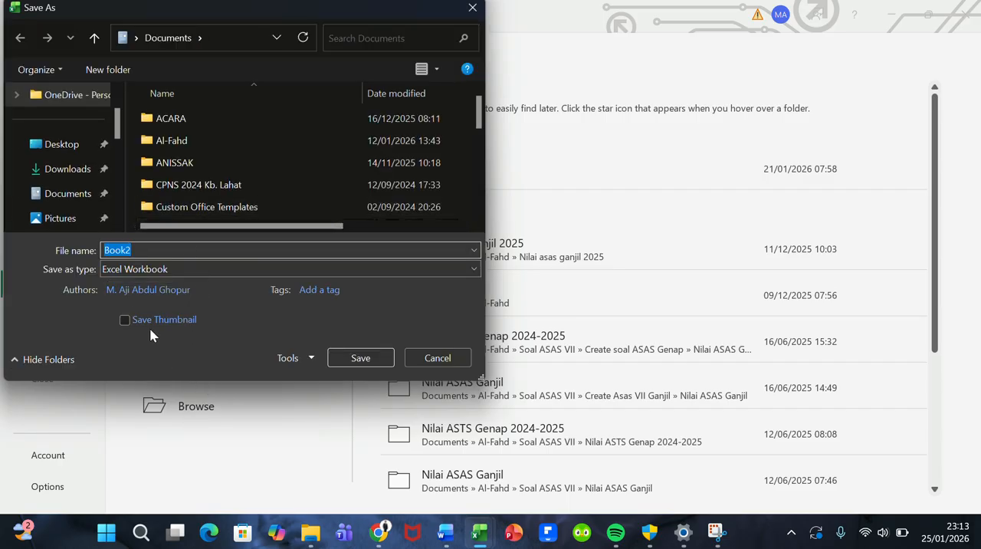
{"action": "scroll", "coordinate": [117, 138], "scroll_direction": "down", "scroll_amount": 1}
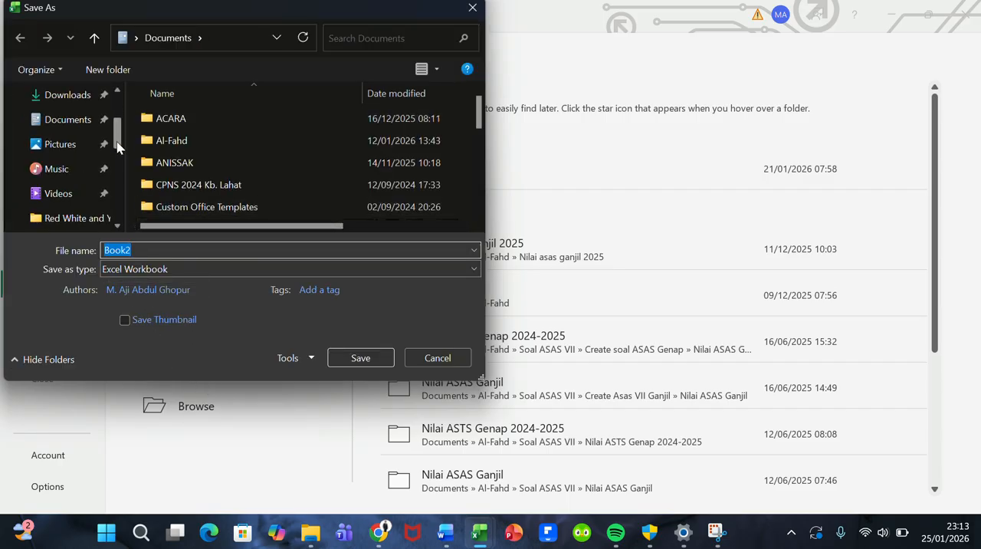
{"action": "left_click", "coordinate": [75, 122]}
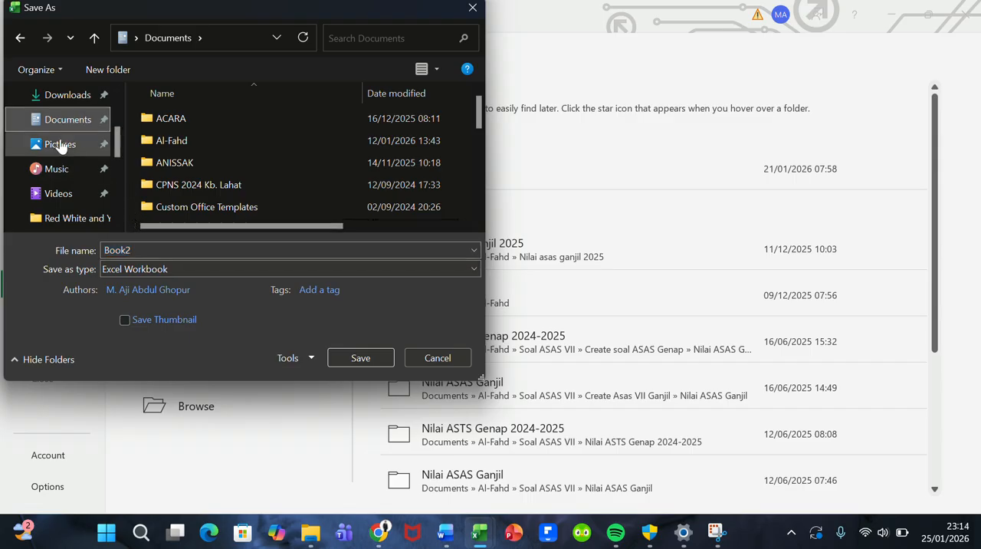
Step: Name the workbook file with the student's first name in capitals followed by "(7A AL-AMIRI)"
{"action": "double_click", "coordinate": [148, 249]}
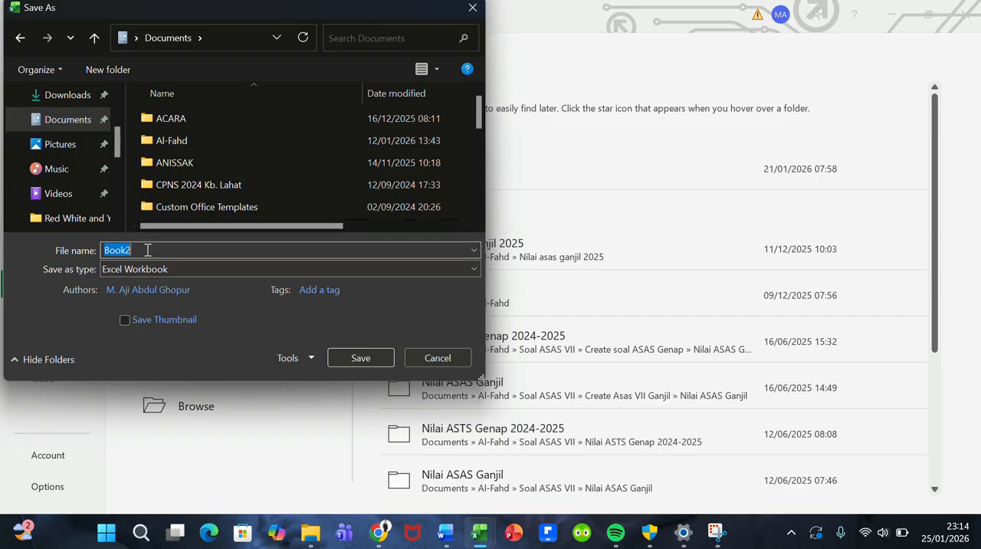
{"action": "key", "text": "BackSpace"}
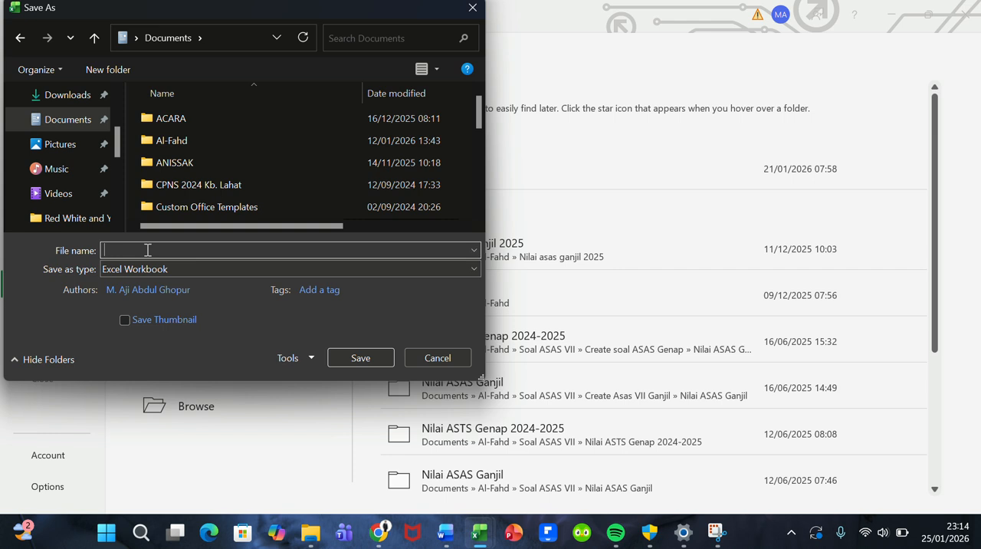
{"action": "type", "text": "kH"}
{"action": "key", "text": "BackSpace"}
{"action": "key", "text": "BackSpace"}
{"action": "type", "text": "K"}
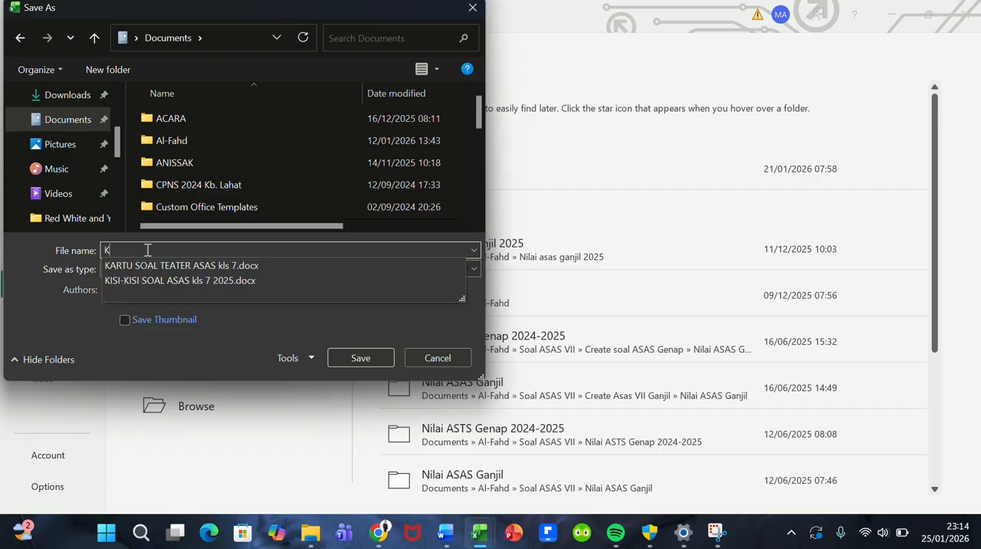
{"action": "type", "text": "HAIRINA"}
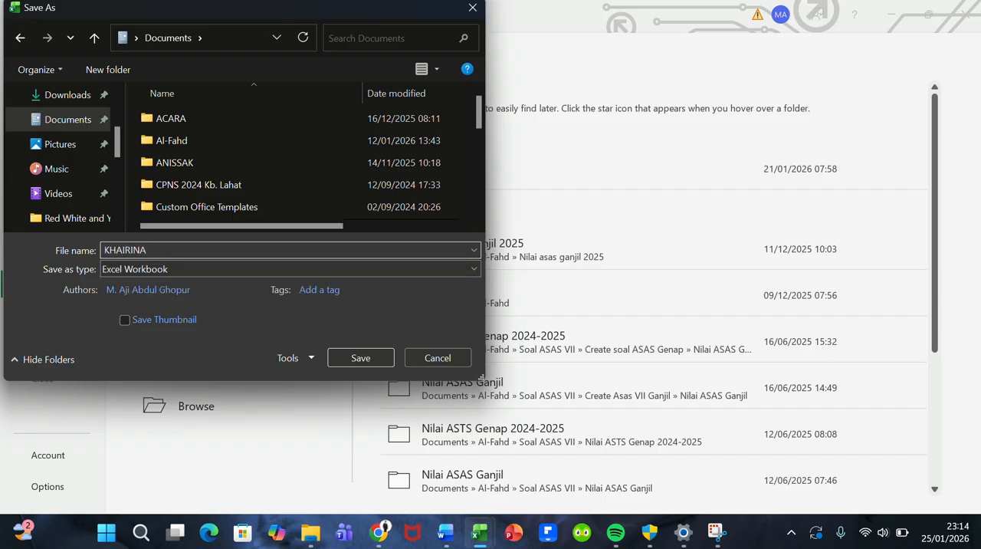
{"action": "type", "text": " ("}
{"action": "type", "text": "7A A"}
{"action": "type", "text": ";"}
{"action": "type", "text": "-AMIRI)"}
Step: Keep Excel Workbook as the file type and save the file
{"action": "left_click", "coordinate": [214, 271]}
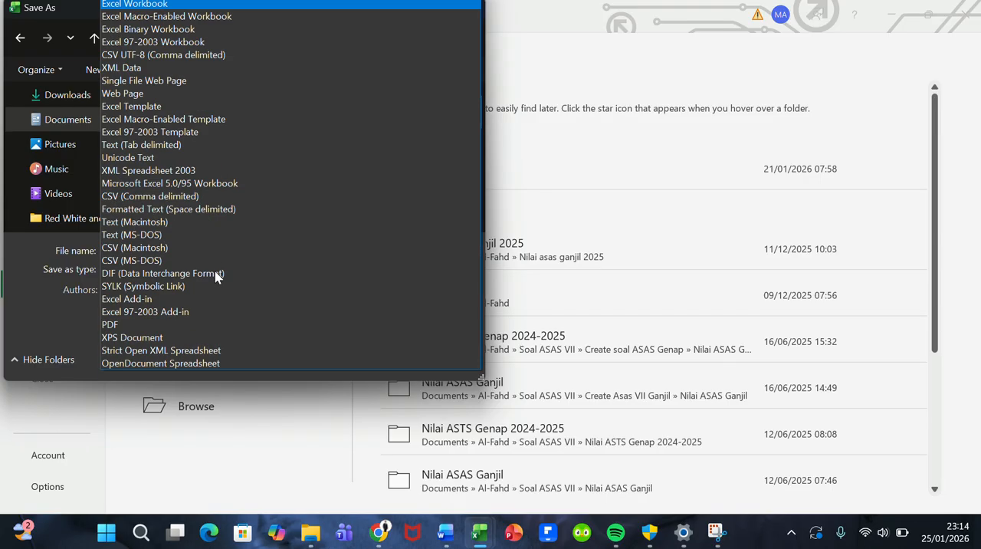
{"action": "left_click", "coordinate": [257, 4]}
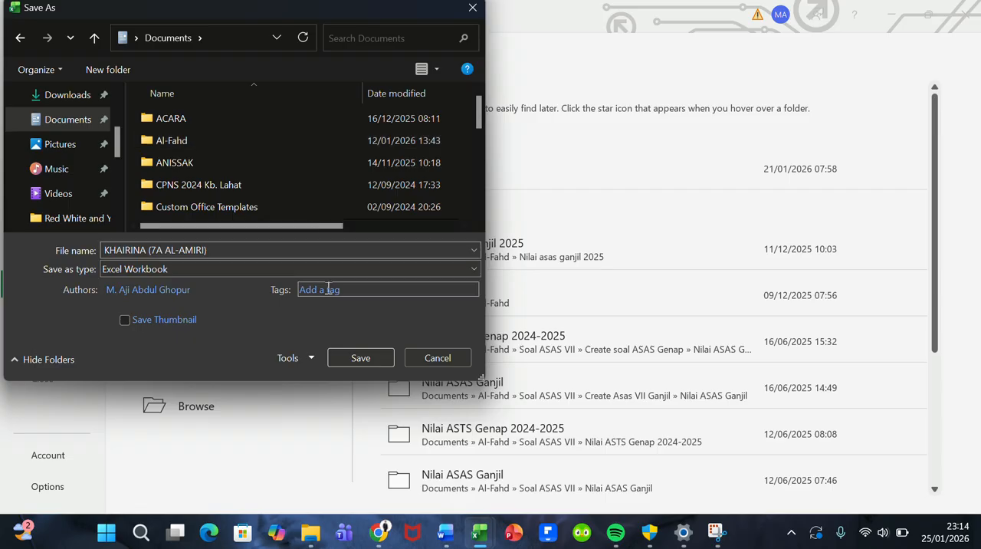
{"action": "left_click", "coordinate": [354, 357]}
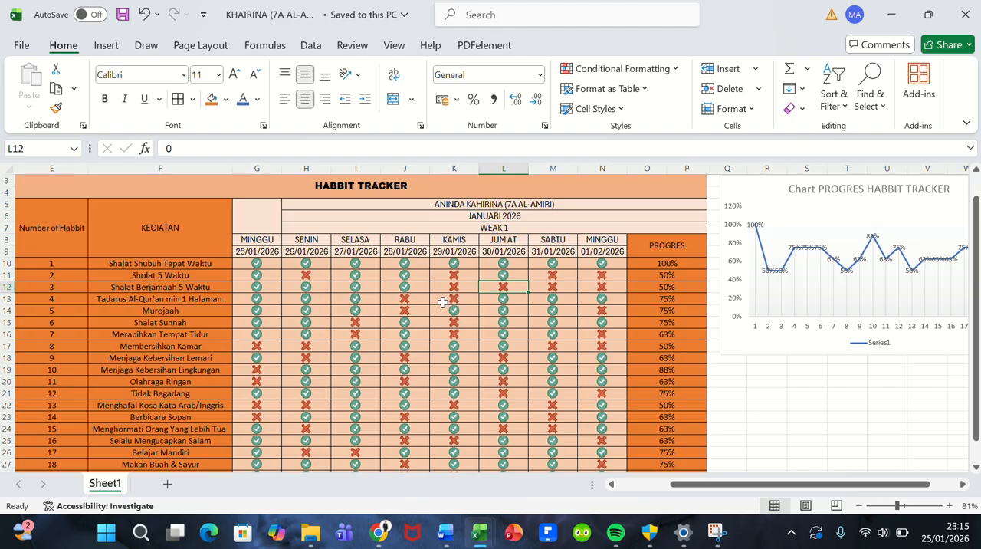
Step: Switch to the "TUGAS KEPULANGAN INFORMATIKA - Kelas 7" document in Google Docs and copy the link under "Tugas di Kumpulkan Melalui Link"
{"action": "left_click", "coordinate": [407, 21]}
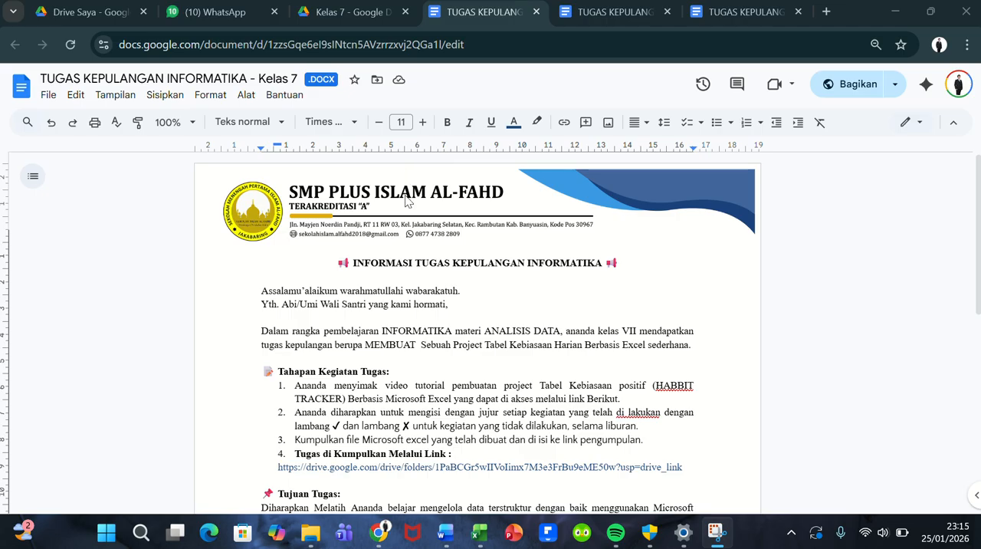
{"action": "scroll", "coordinate": [400, 317], "scroll_direction": "down", "scroll_amount": 1}
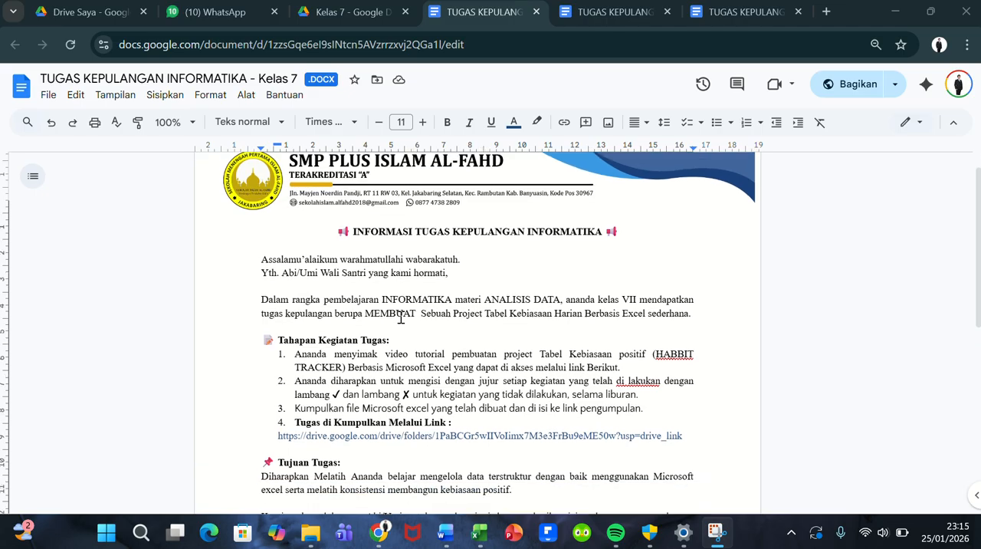
{"action": "scroll", "coordinate": [400, 316], "scroll_direction": "down", "scroll_amount": 1}
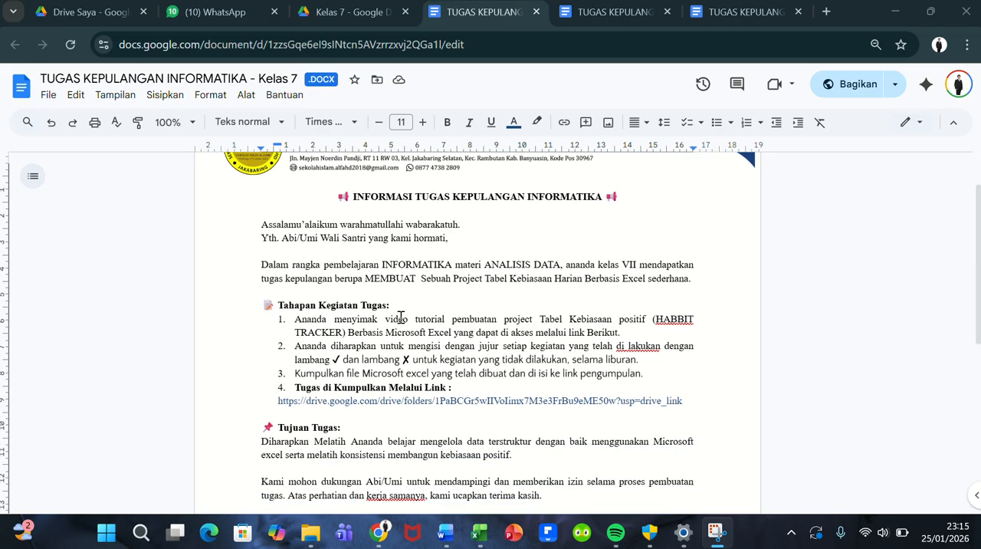
{"action": "scroll", "coordinate": [400, 316], "scroll_direction": "up", "scroll_amount": 1}
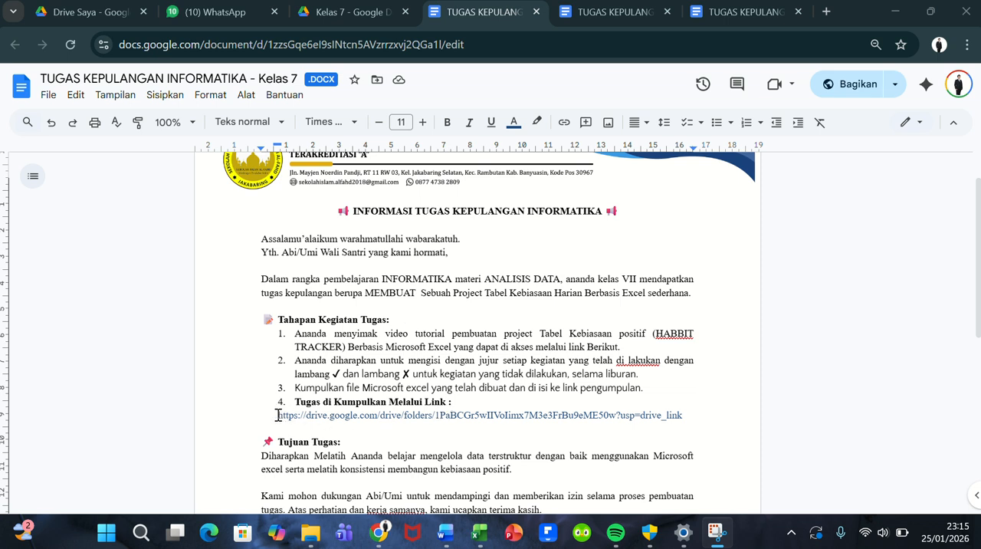
{"action": "left_click_drag", "start_coordinate": [278, 415], "coordinate": [683, 412]}
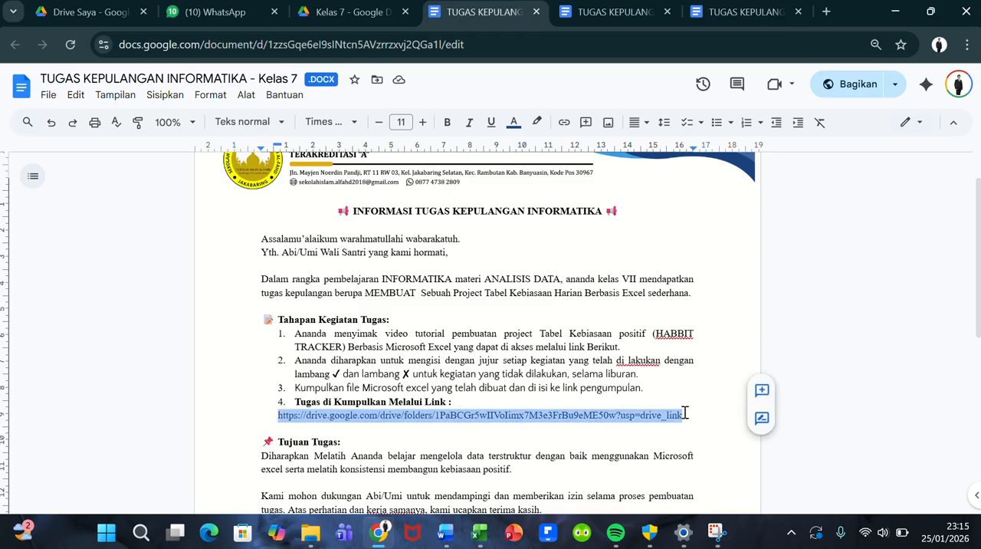
Step: Open the copied assignment submission link in a new browser tab
{"action": "left_click", "coordinate": [826, 13]}
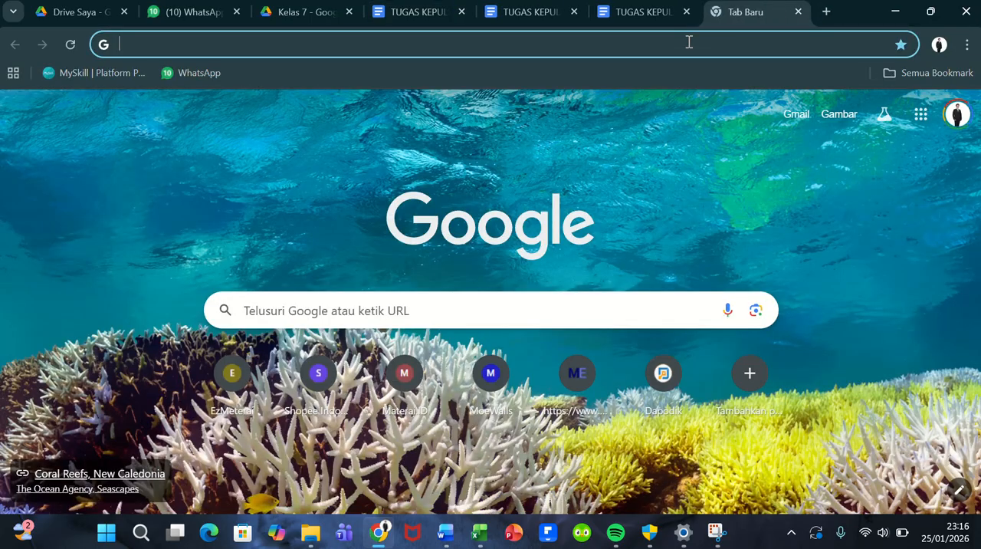
{"action": "left_click", "coordinate": [689, 42]}
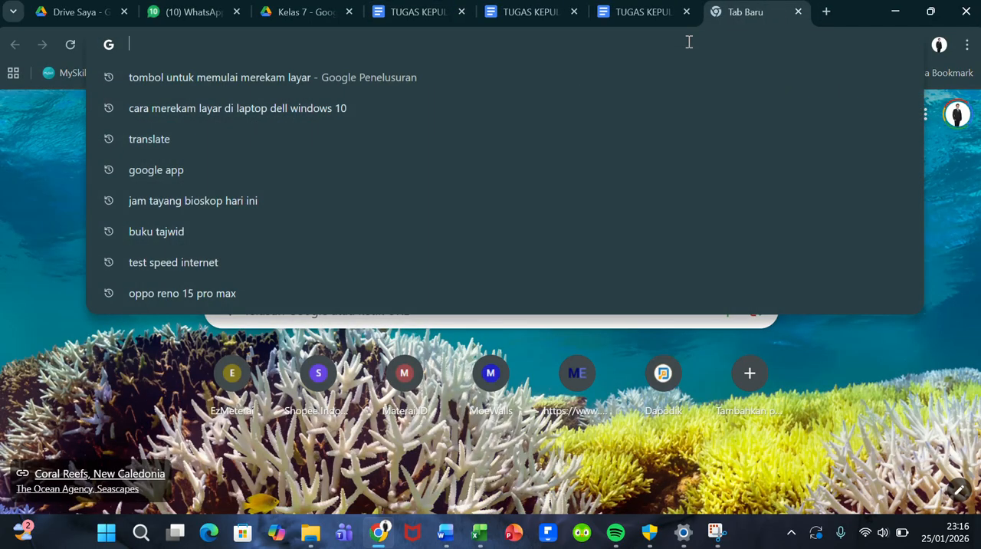
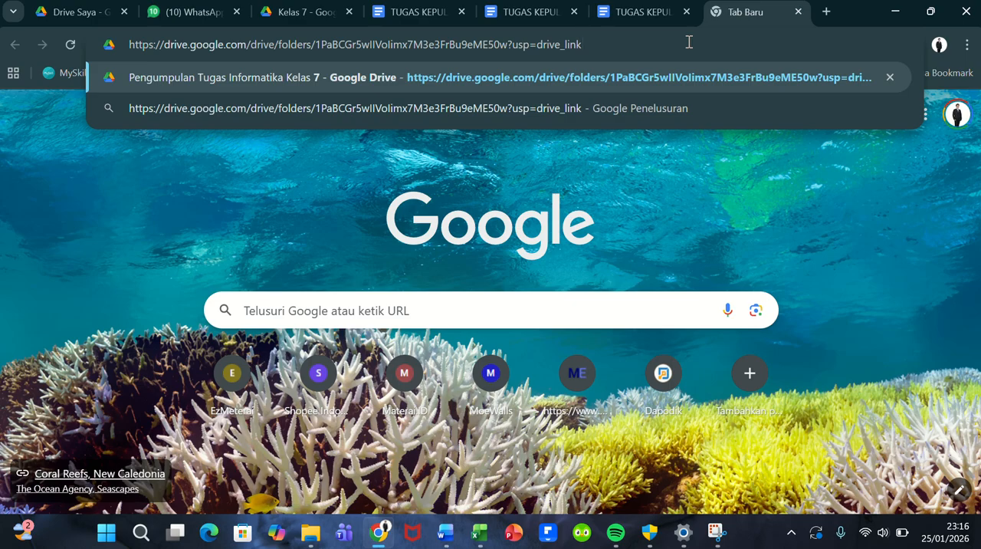
{"action": "key", "text": "Return"}
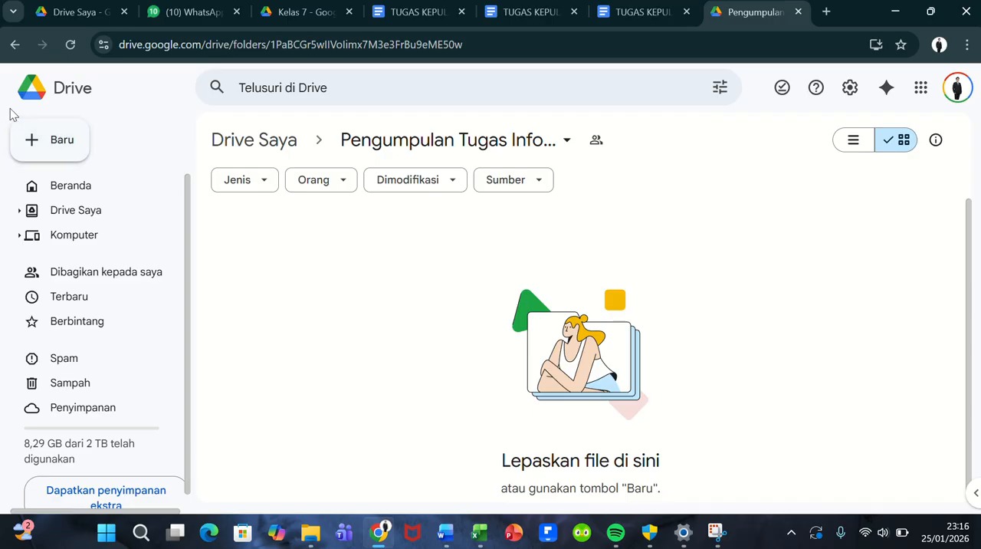
Step: Upload the saved (7A AL-AMIRI) habit tracker workbook from Documents to the open Google Drive submission folder
{"action": "left_click", "coordinate": [51, 141]}
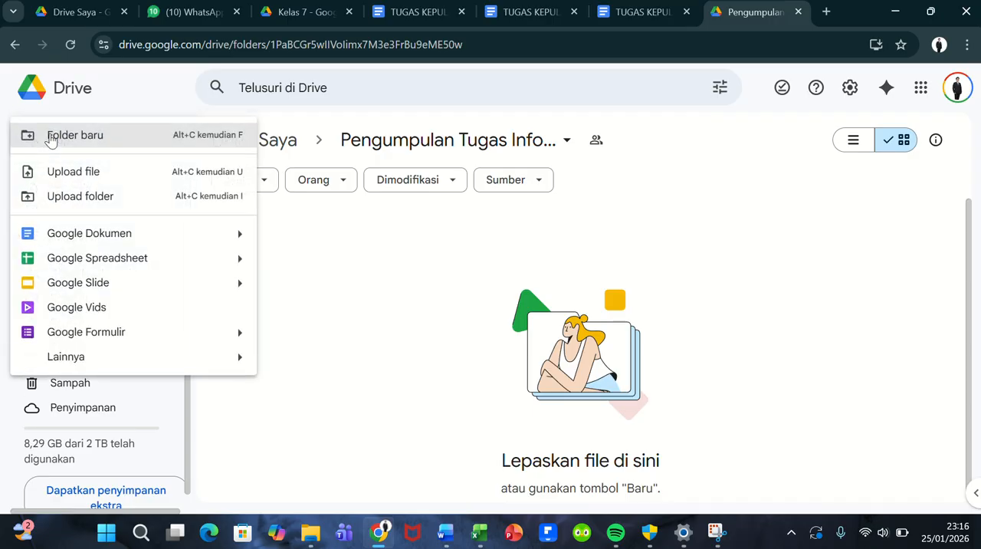
{"action": "left_click", "coordinate": [71, 173]}
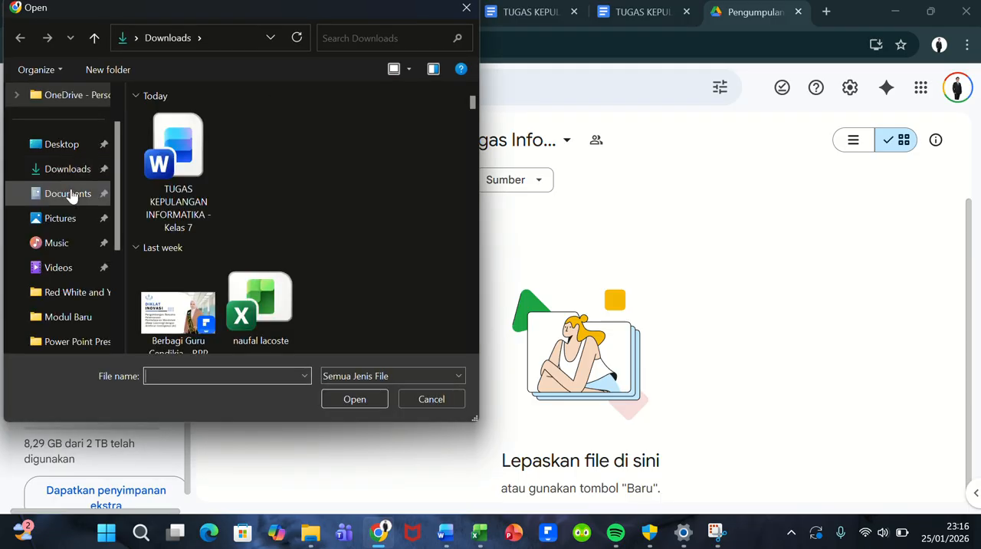
{"action": "left_click", "coordinate": [74, 197]}
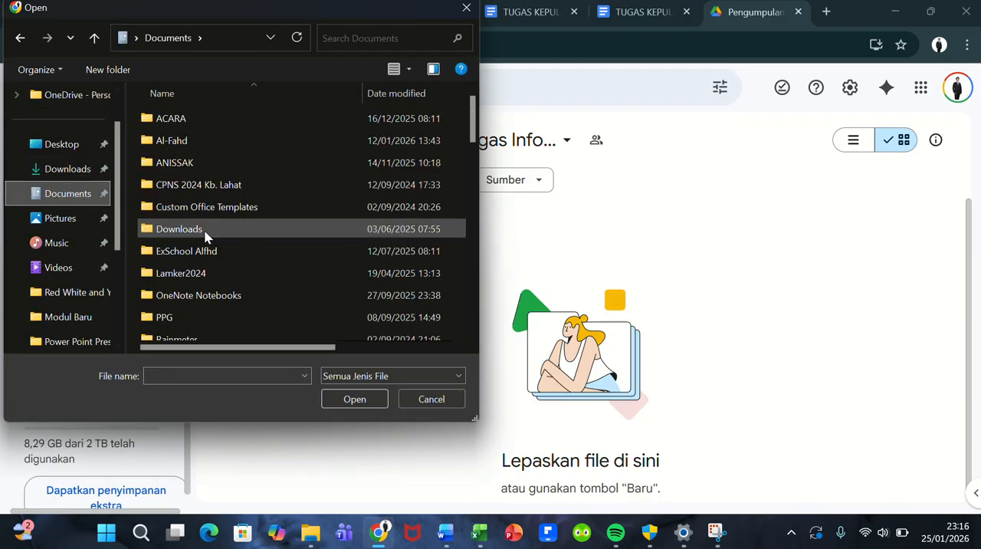
{"action": "scroll", "coordinate": [206, 236], "scroll_direction": "down", "scroll_amount": 15}
{"action": "scroll", "coordinate": [206, 237], "scroll_direction": "up", "scroll_amount": 1}
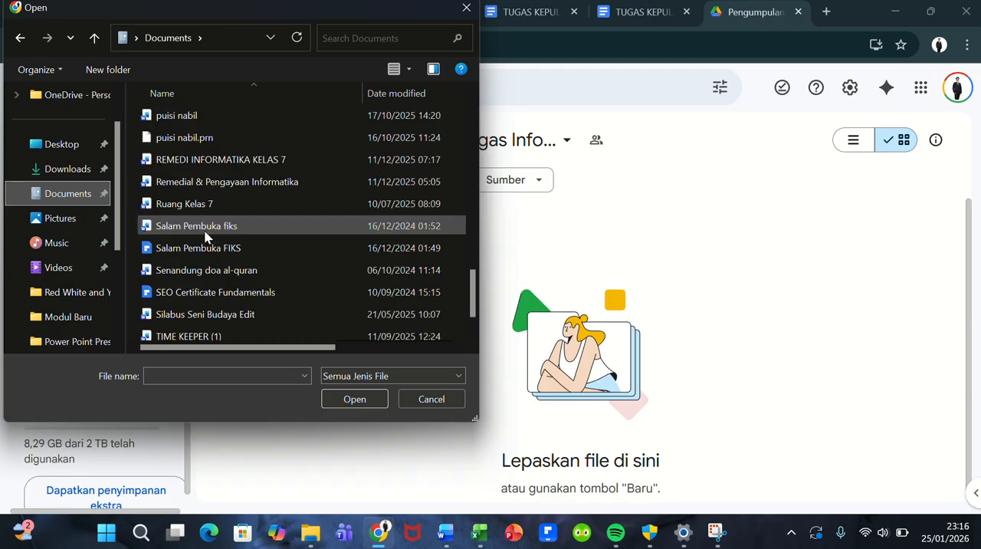
{"action": "scroll", "coordinate": [205, 236], "scroll_direction": "down", "scroll_amount": 1}
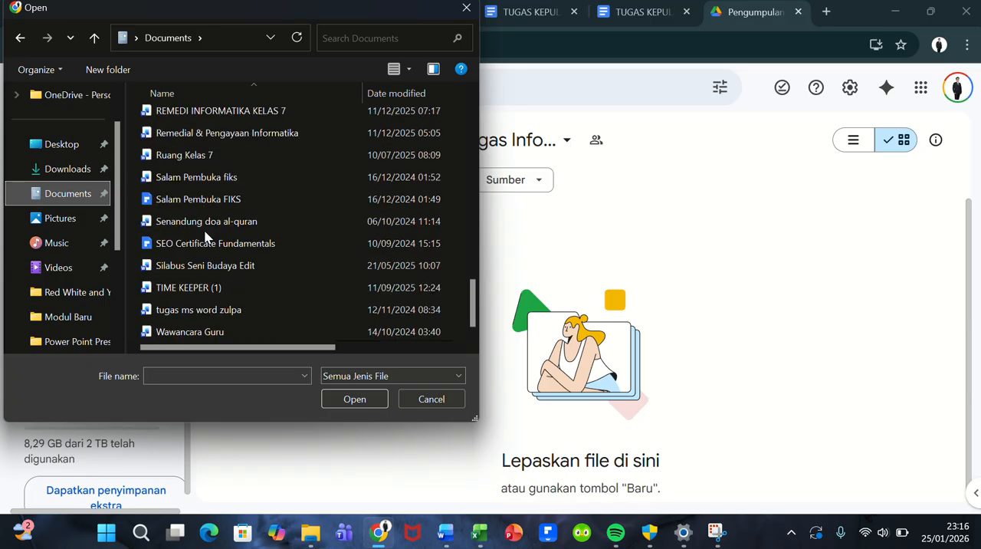
{"action": "scroll", "coordinate": [205, 238], "scroll_direction": "up", "scroll_amount": 1}
{"action": "scroll", "coordinate": [205, 236], "scroll_direction": "up", "scroll_amount": 2}
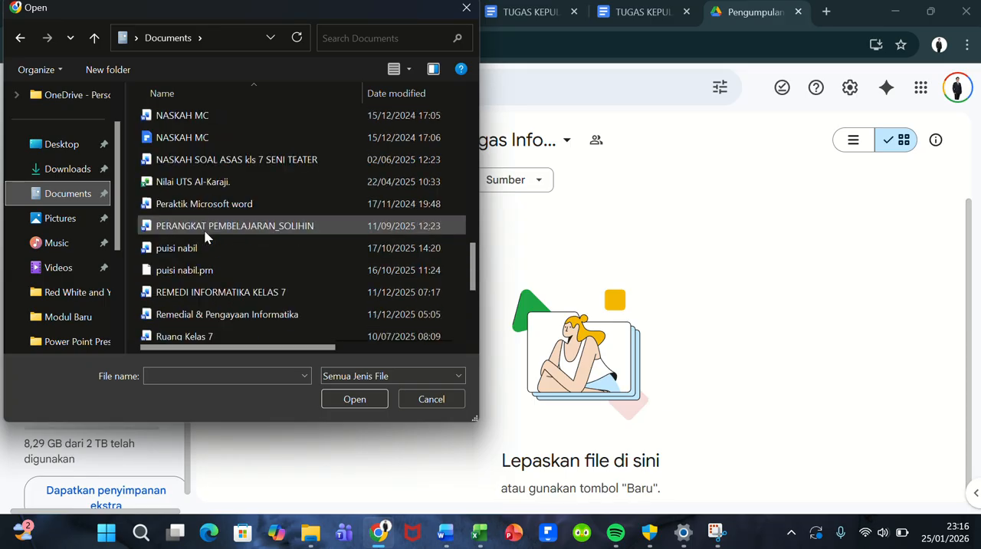
{"action": "scroll", "coordinate": [206, 237], "scroll_direction": "down", "scroll_amount": 3}
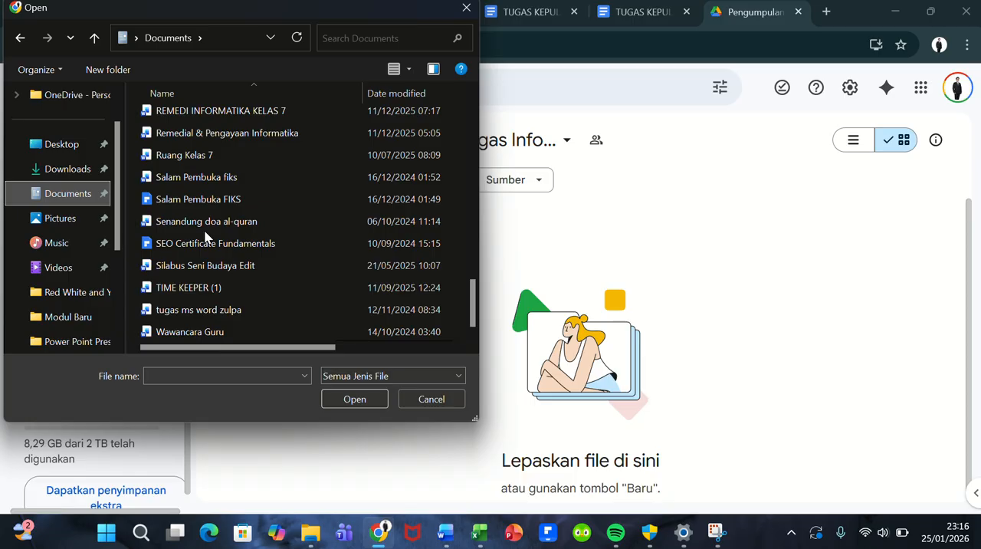
{"action": "left_click_drag", "start_coordinate": [474, 316], "coordinate": [470, 221]}
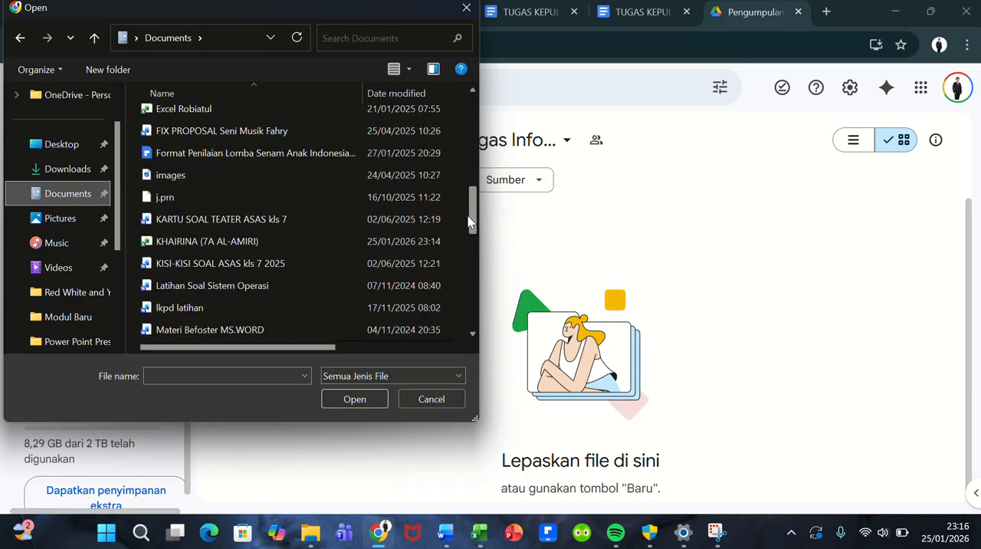
{"action": "left_click", "coordinate": [315, 234]}
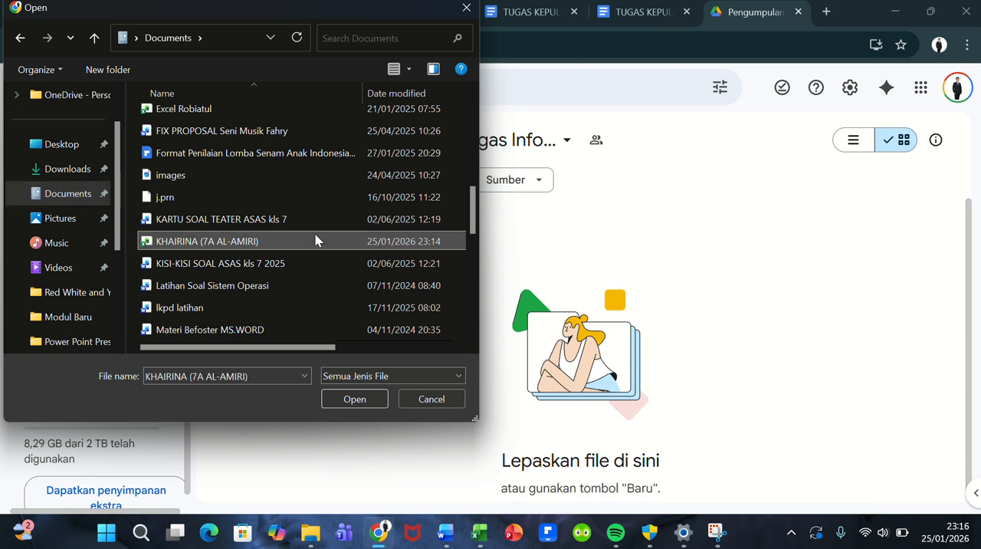
{"action": "left_click", "coordinate": [337, 402]}
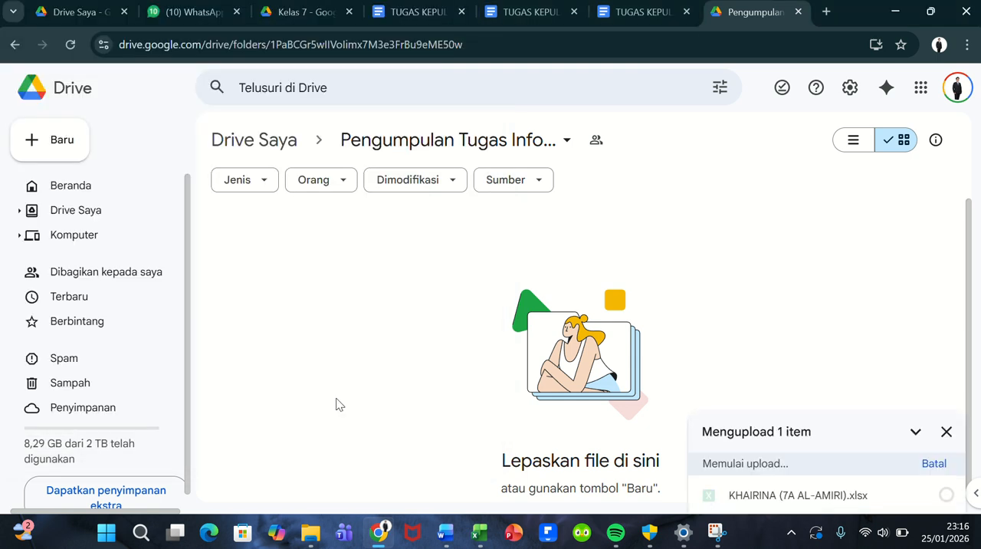